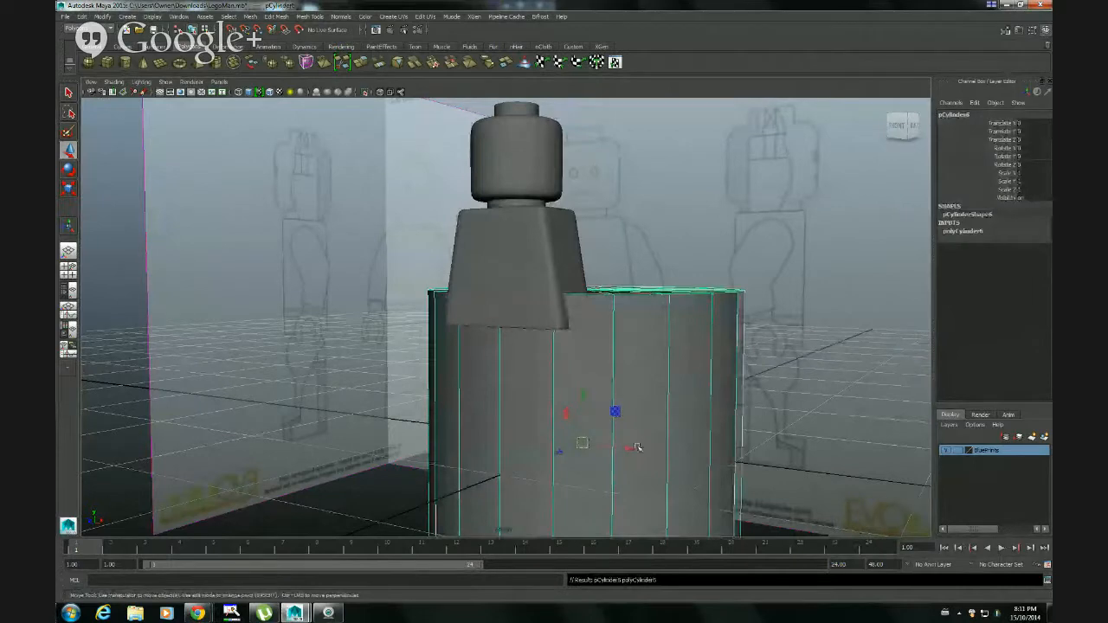
# Rotate the new cylinder onto its side by setting its Z rotation to 90 degrees
pyautogui.keyDown('alt'); pyautogui.moveTo(639, 448); pyautogui.dragTo(649, 494); pyautogui.keyUp('alt')
pyautogui.press('e')
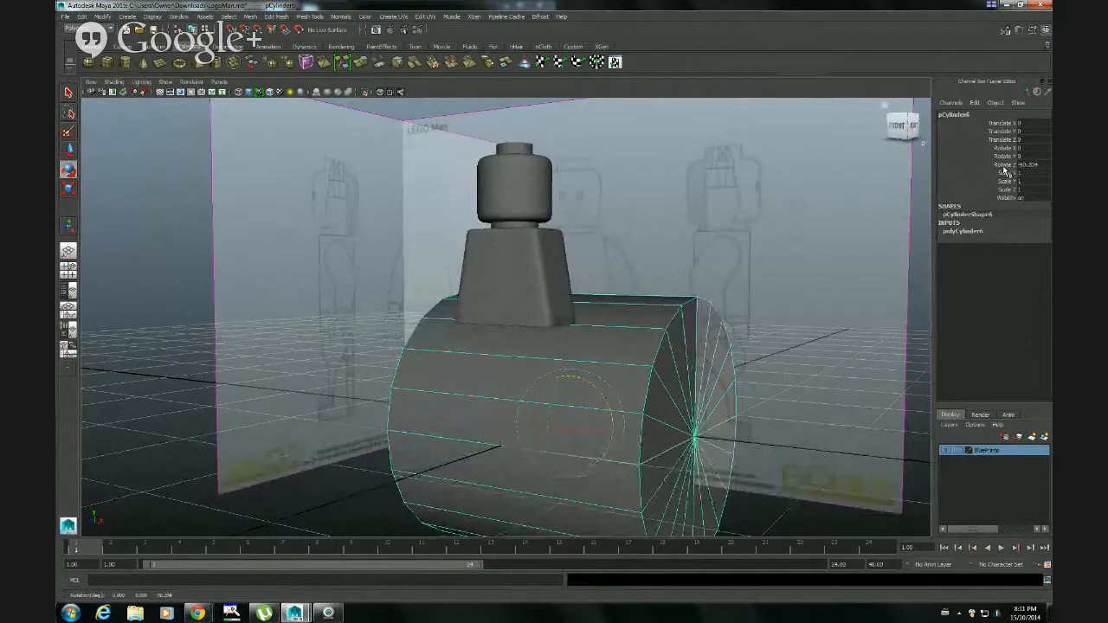
pyautogui.click(1004, 164)
pyautogui.doubleClick(1029, 164)
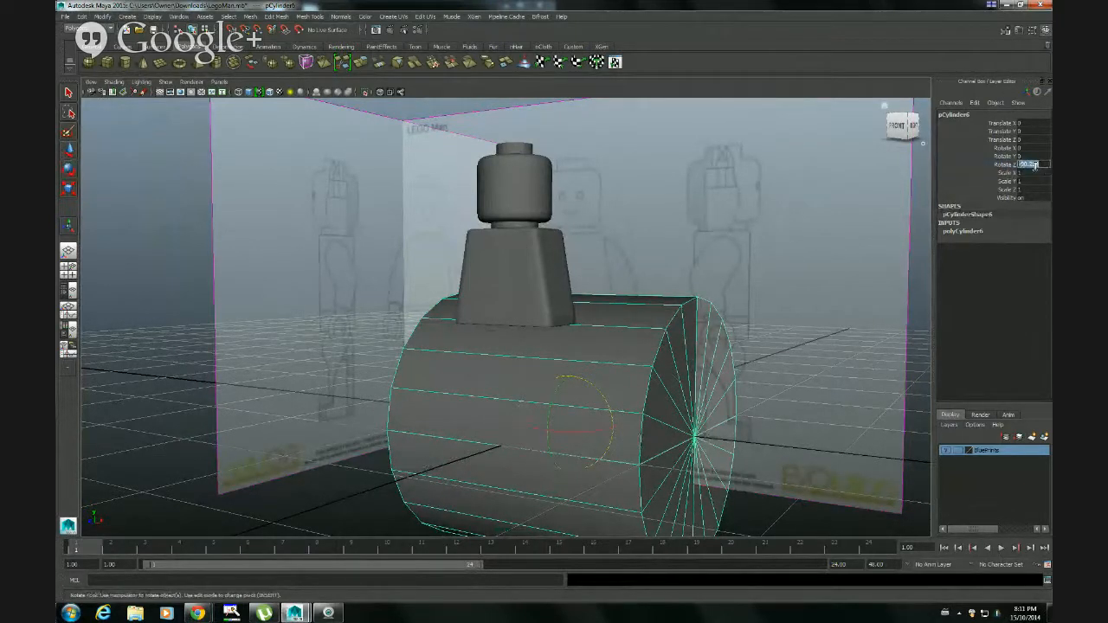
pyautogui.write('-90')
pyautogui.press('Return')
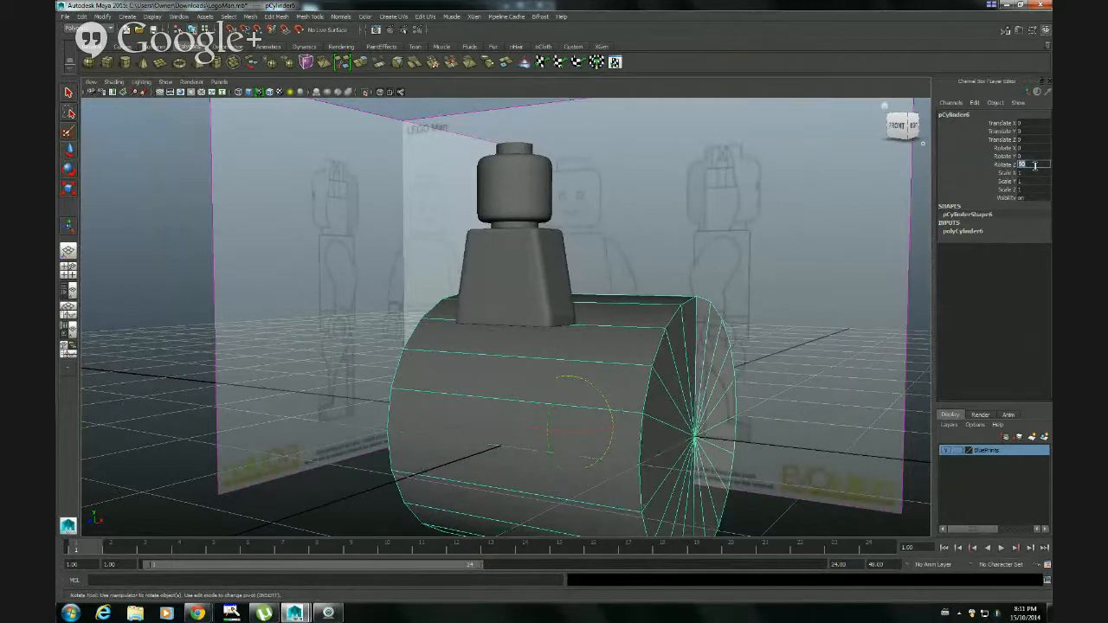
# Move the cylinder in the side view onto the hip of the blueprint's leg, at about Y 0.572 and Z 0.823
pyautogui.keyDown('alt'); pyautogui.moveTo(667, 430); pyautogui.dragTo(618, 433); pyautogui.keyUp('alt')
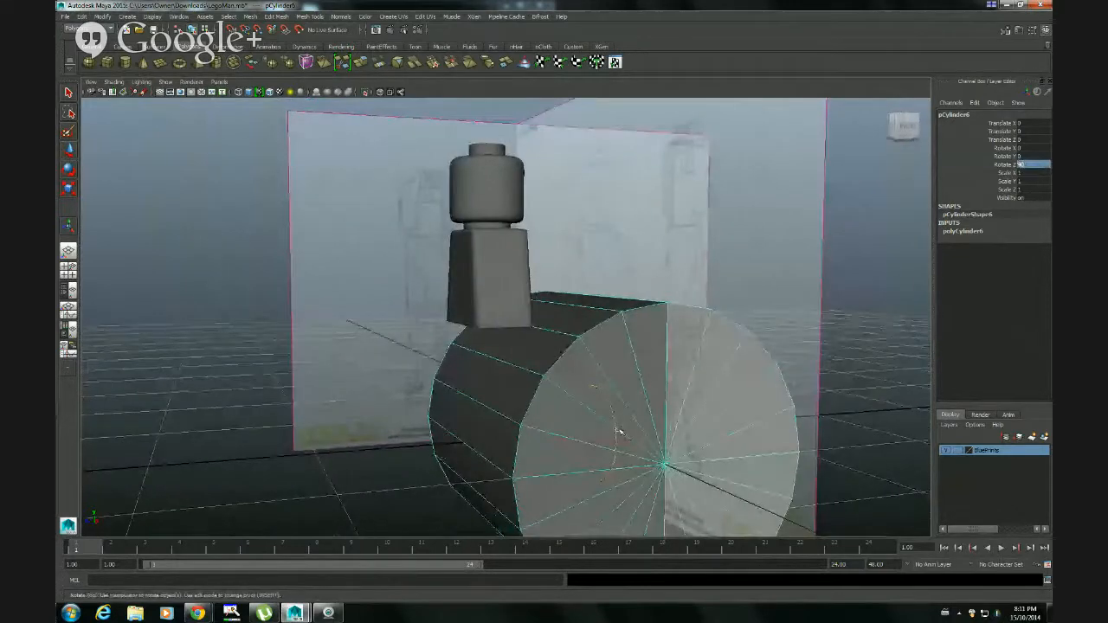
pyautogui.press('space')
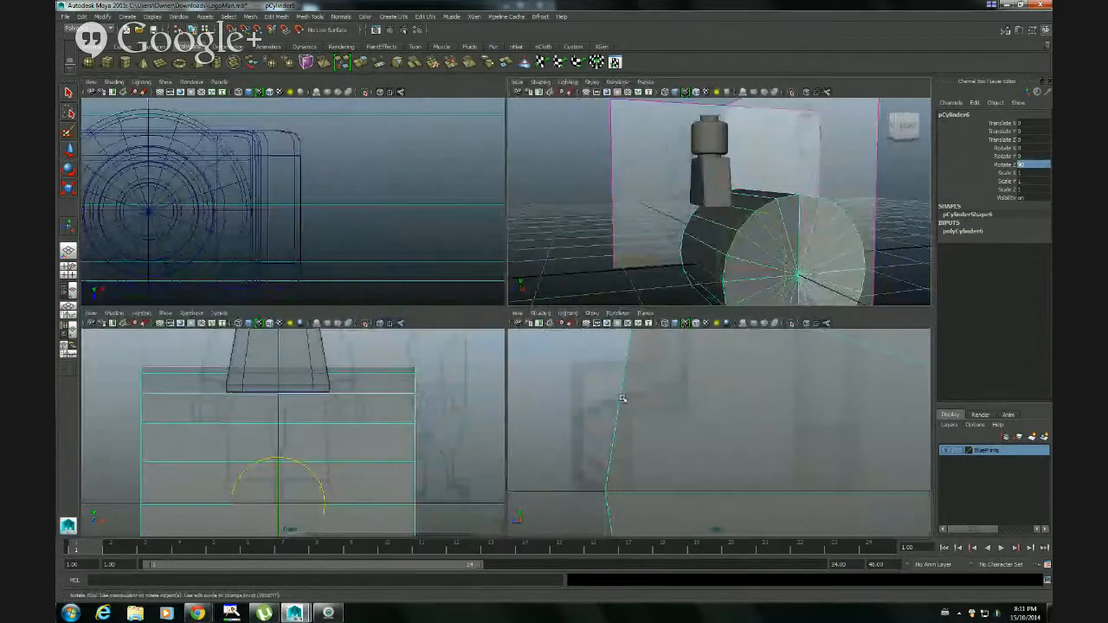
pyautogui.press('space')
pyautogui.press('f')
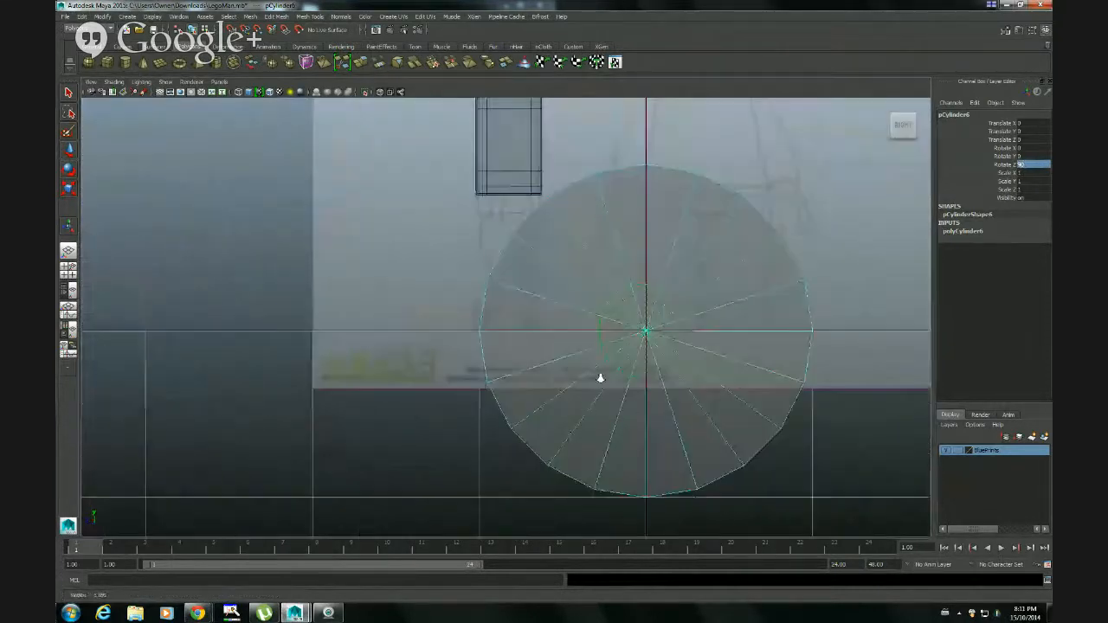
pyautogui.press('w')
pyautogui.moveTo(668, 334); pyautogui.dragTo(508, 225)
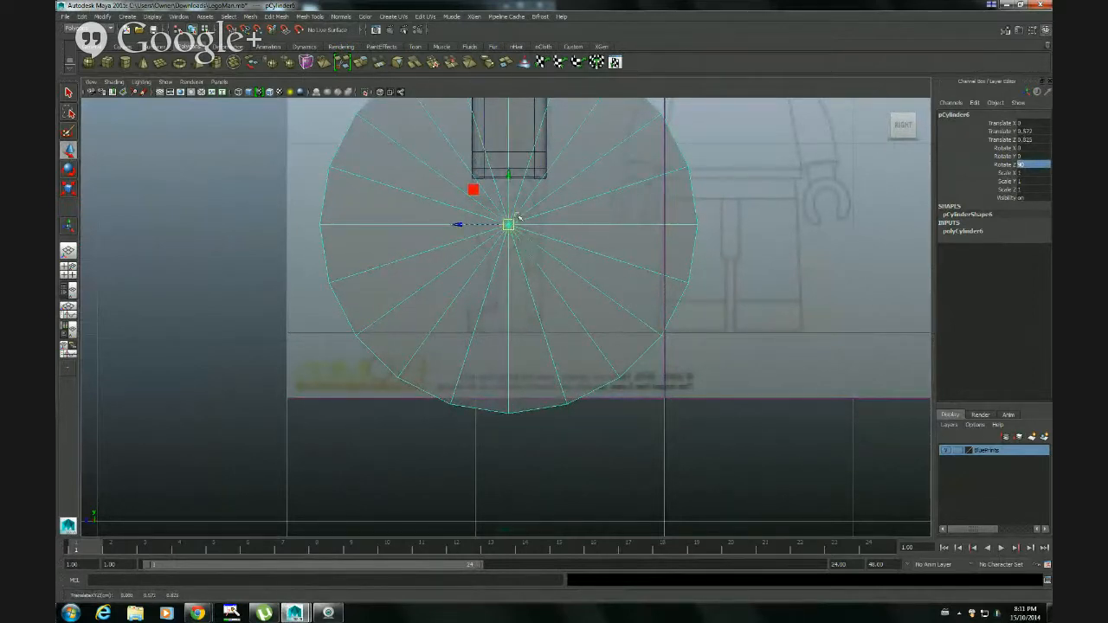
# Scale the cylinder uniformly to about 0.18 so it matches the rounded hip in the side blueprint
pyautogui.press('r')
pyautogui.moveTo(509, 225); pyautogui.dragTo(243, 225)
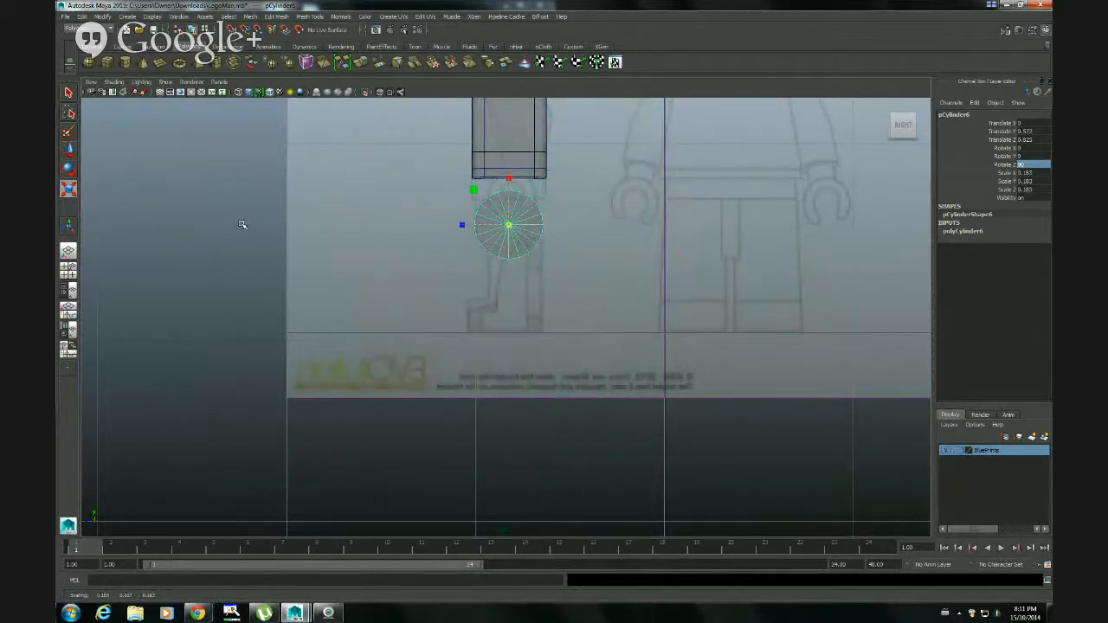
pyautogui.press('f')
pyautogui.scroll(-5, 647, 300)
pyautogui.scroll(4, 648, 299)
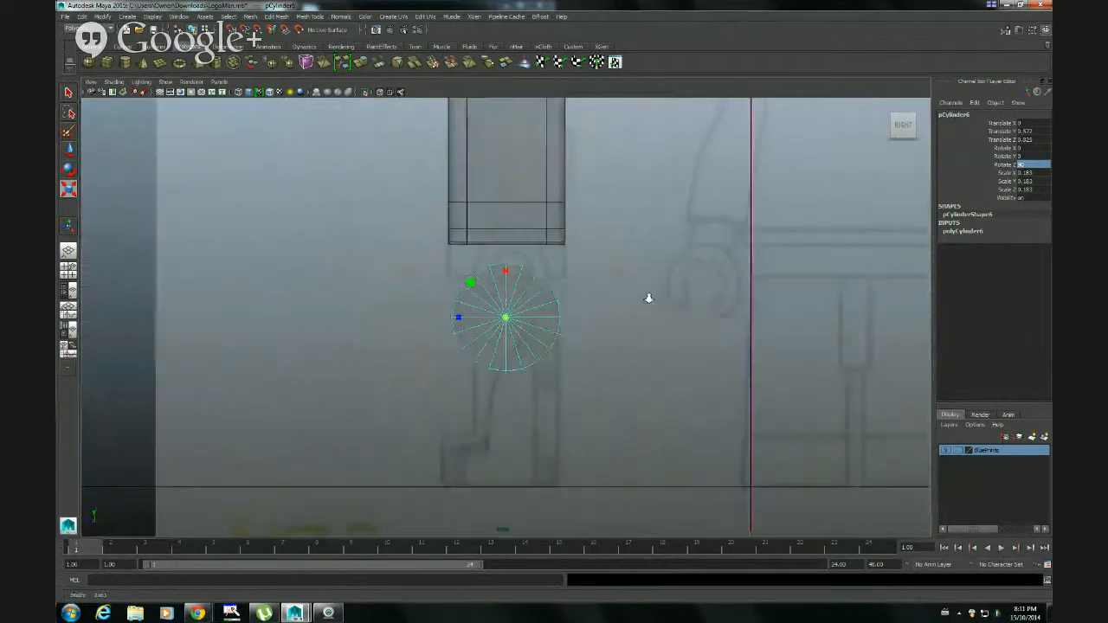
pyautogui.keyDown('alt'); pyautogui.moveTo(651, 313); pyautogui.dragTo(664, 245, button='middle'); pyautogui.keyUp('alt')
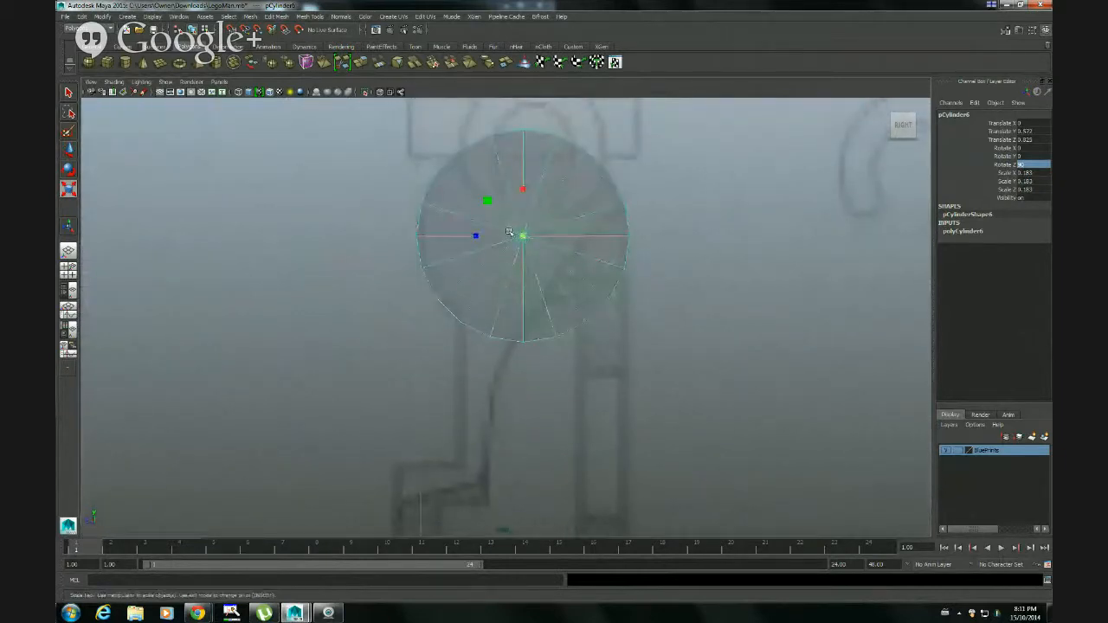
pyautogui.moveTo(523, 236); pyautogui.dragTo(521, 238)
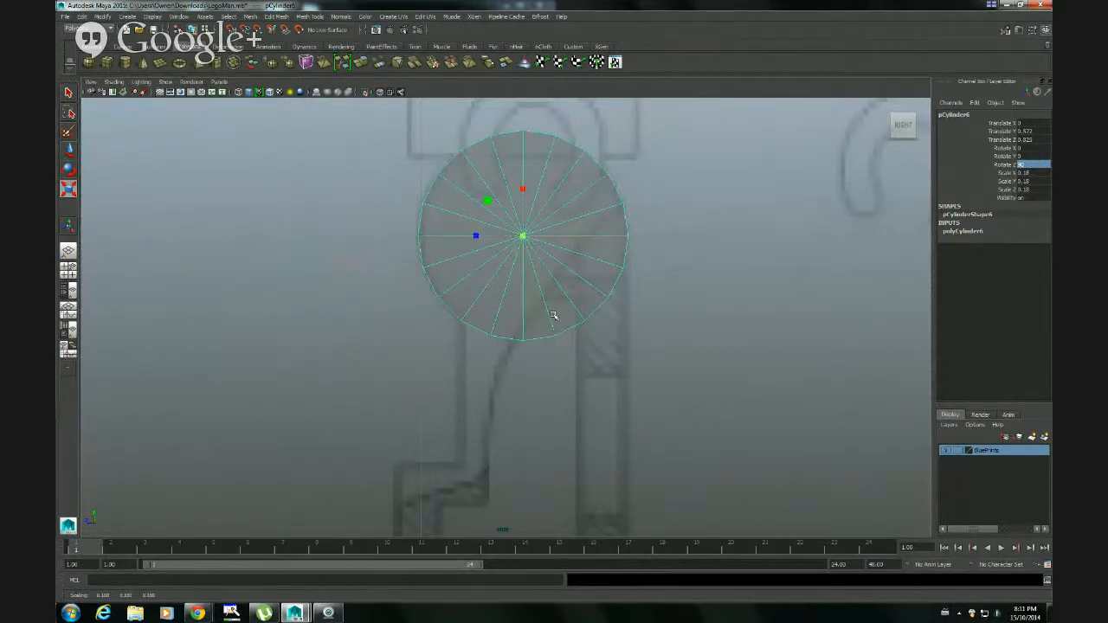
# Move the cylinder along X to about 0.195 in the front view, aligning it with one leg of the blueprint
pyautogui.press('space')
pyautogui.press('space')
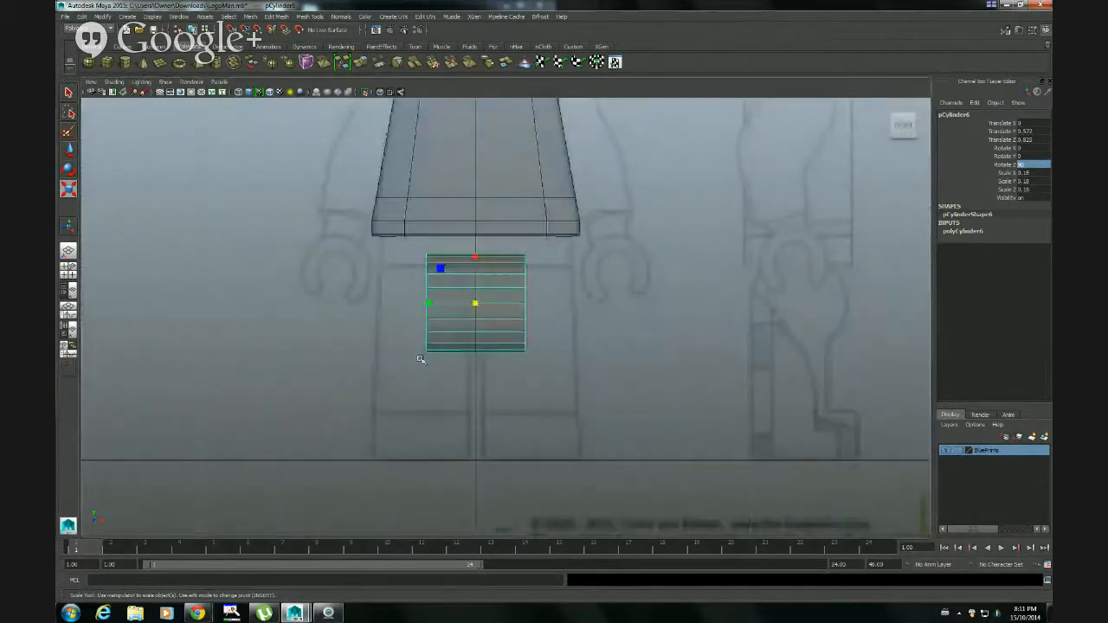
pyautogui.press('w')
pyautogui.moveTo(524, 303); pyautogui.dragTo(580, 321)
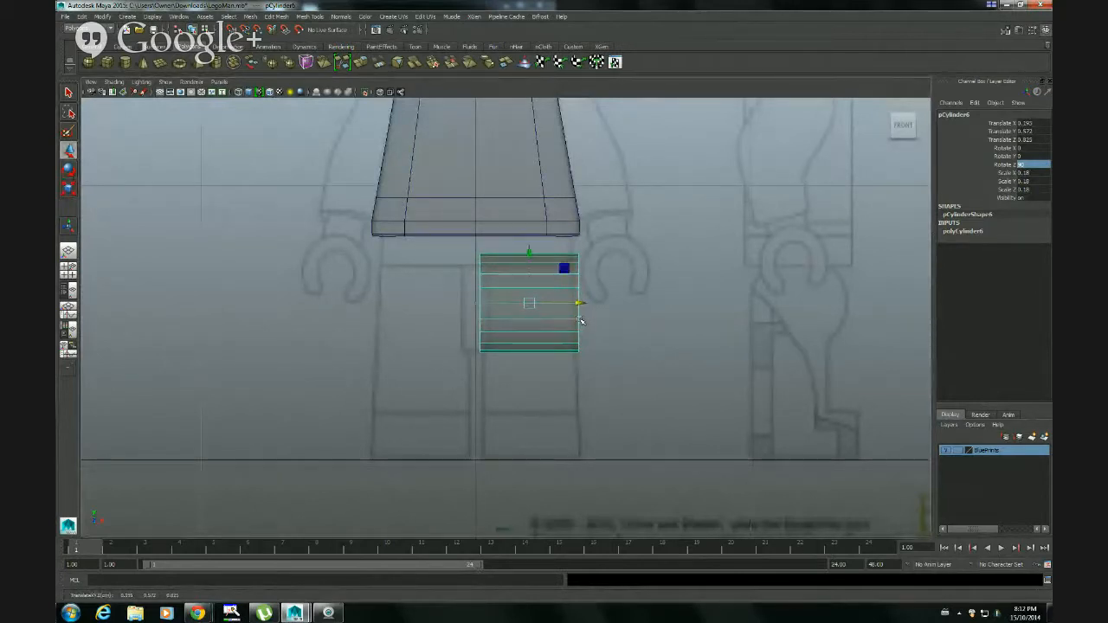
# Delete the cylinder's lower wedge of faces in the side view, cutting it open where the leg continues downward
pyautogui.press('space')
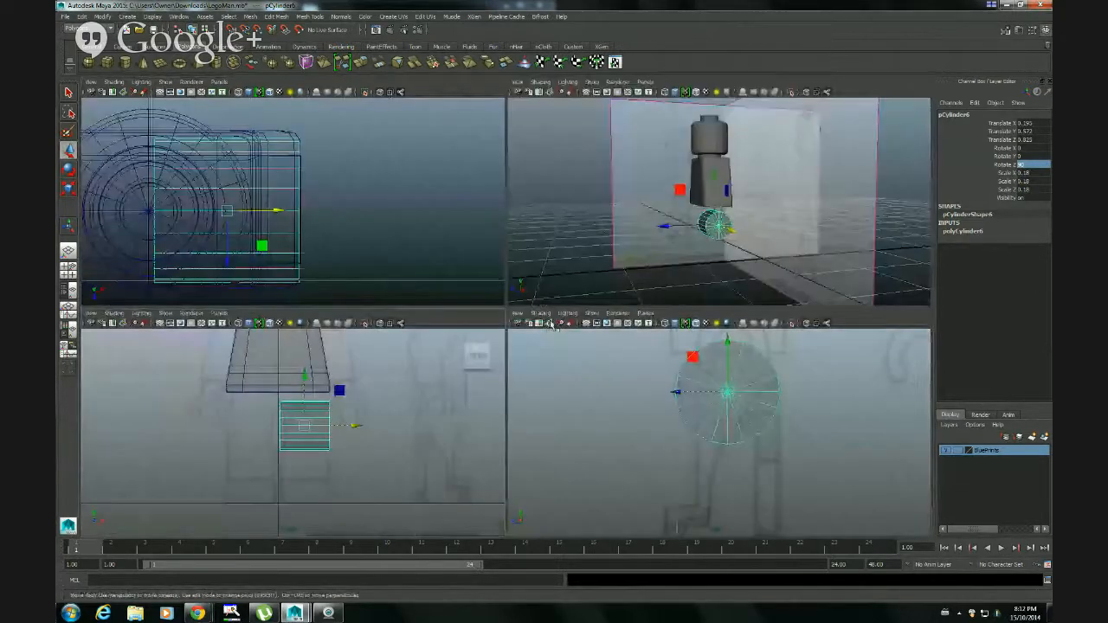
pyautogui.press('space')
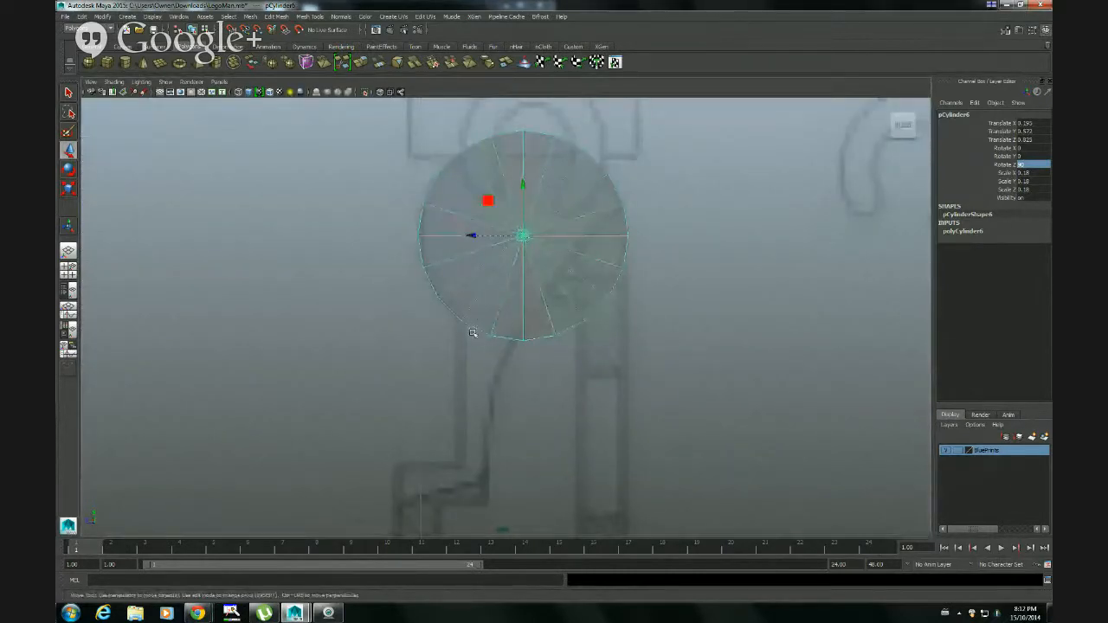
pyautogui.moveTo(519, 328); pyautogui.dragTo(521, 358, button='right')
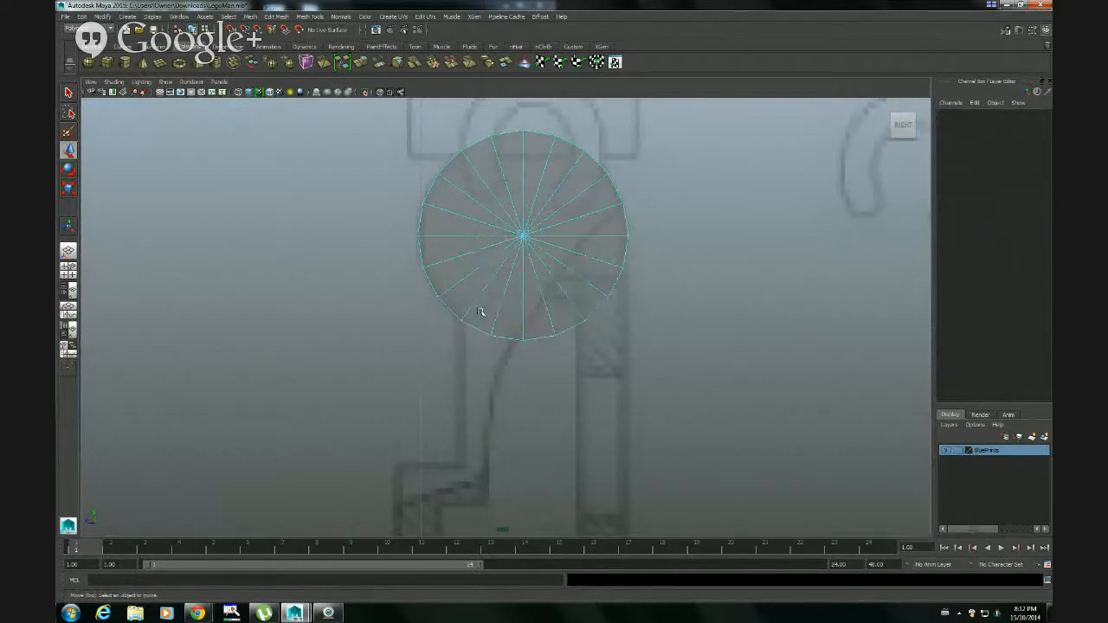
pyautogui.moveTo(480, 312); pyautogui.dragTo(597, 293)
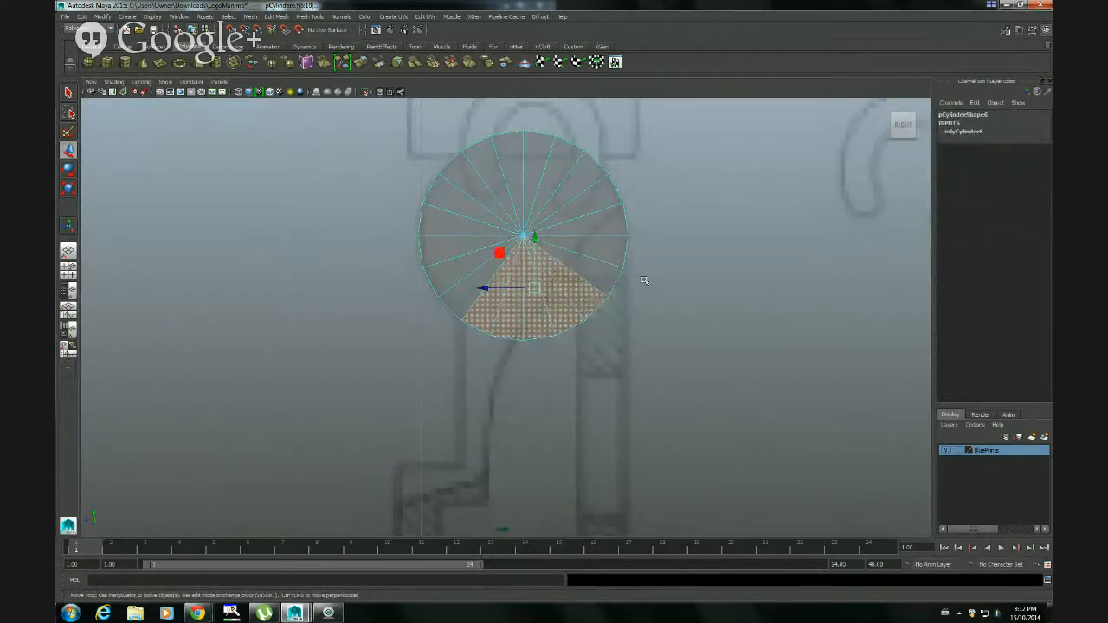
pyautogui.press('q')
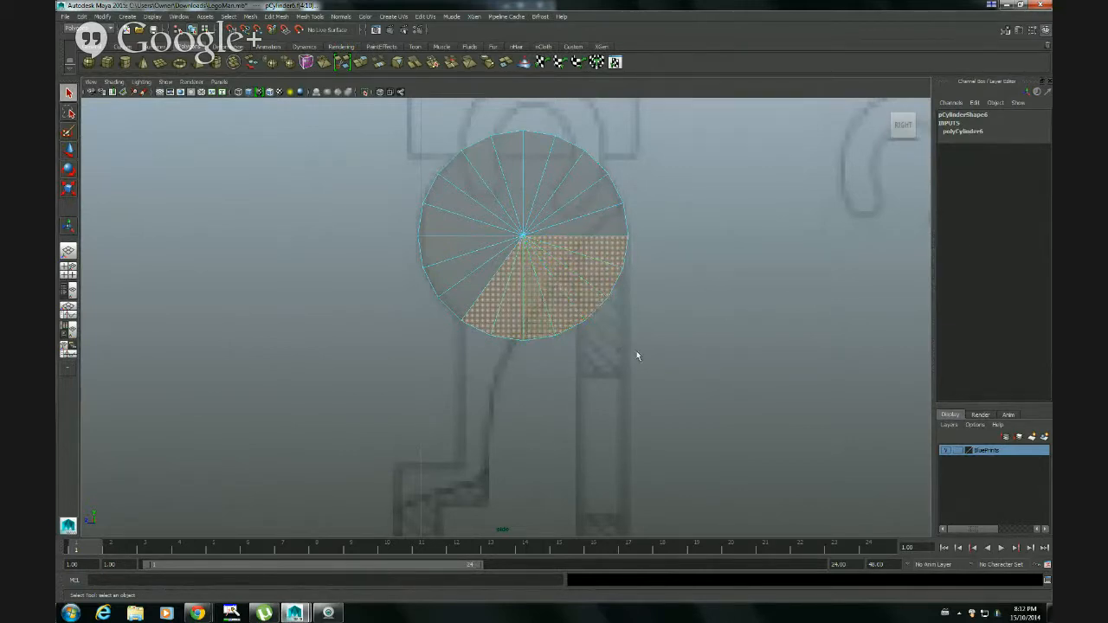
pyautogui.moveTo(486, 312); pyautogui.dragTo(610, 259)
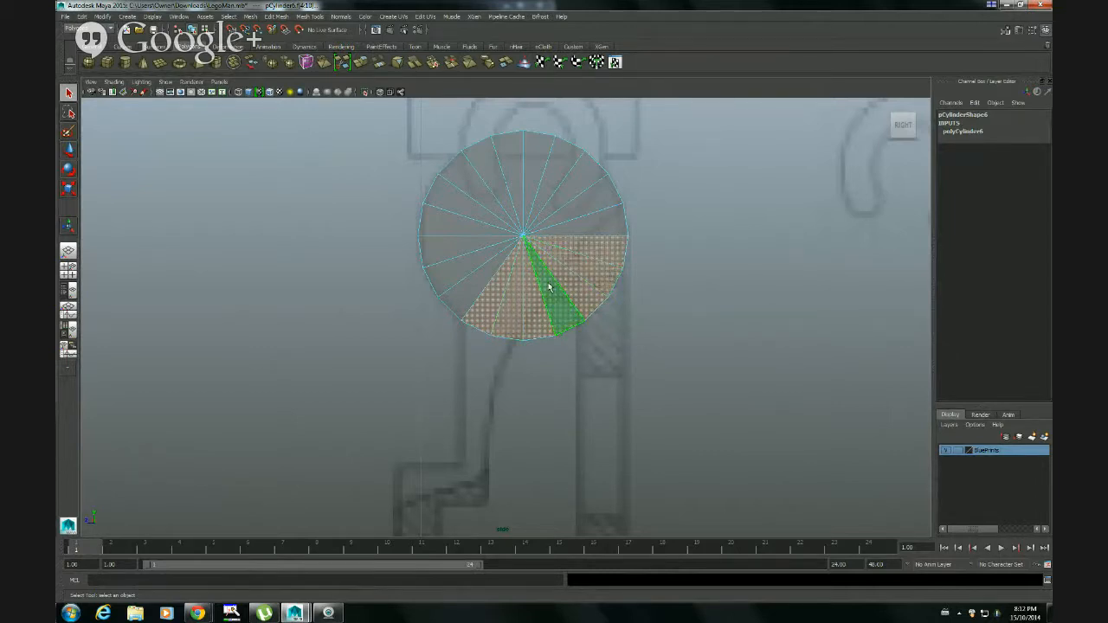
pyautogui.press('Delete')
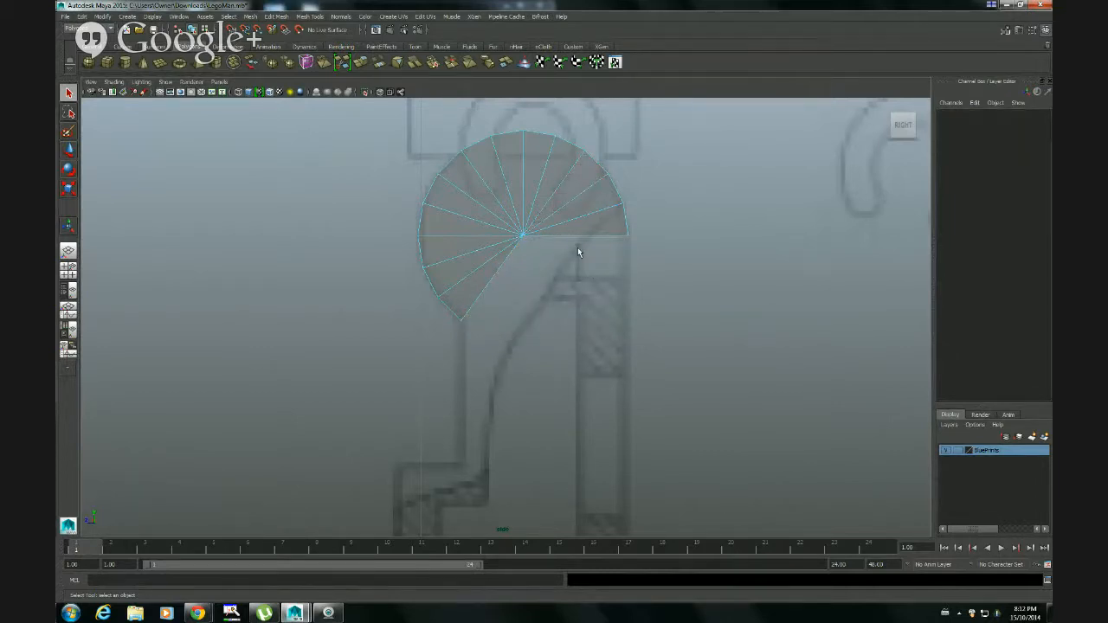
# Show the cut cylinder's open underside in wireframe in the perspective view and switch to edge selection
pyautogui.press('space')
pyautogui.press('space')
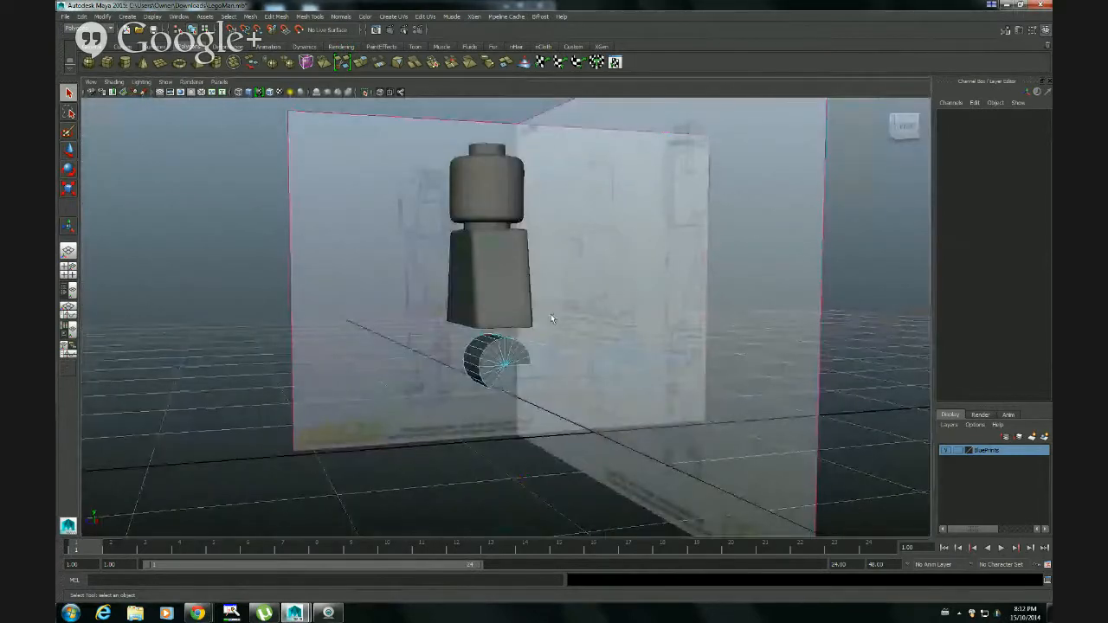
pyautogui.keyDown('alt'); pyautogui.moveTo(550, 313); pyautogui.dragTo(503, 342); pyautogui.keyUp('alt')
pyautogui.keyDown('alt'); pyautogui.moveTo(503, 342); pyautogui.dragTo(736, 335, button='right'); pyautogui.keyUp('alt')
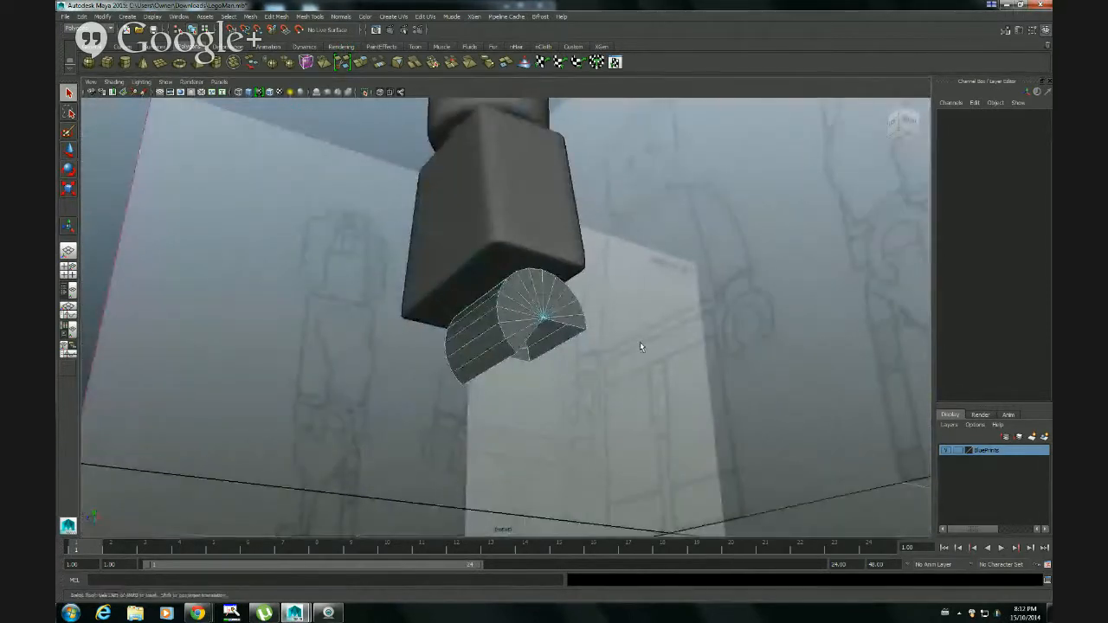
pyautogui.keyDown('alt'); pyautogui.moveTo(639, 346); pyautogui.dragTo(582, 392); pyautogui.keyUp('alt')
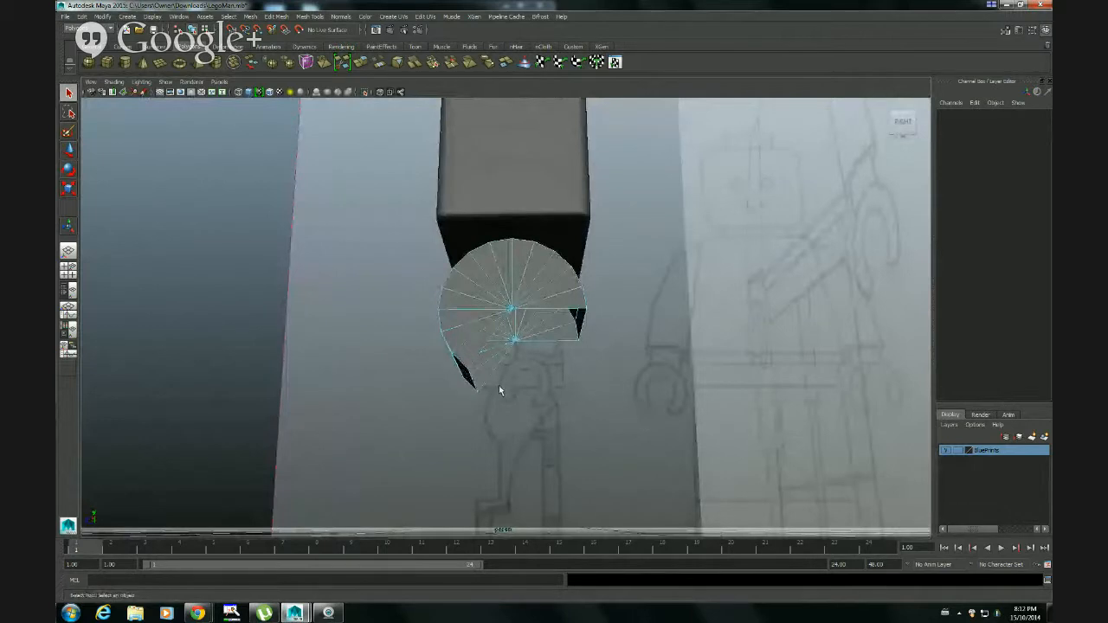
pyautogui.keyDown('alt'); pyautogui.moveTo(499, 403); pyautogui.dragTo(680, 392, button='right'); pyautogui.keyUp('alt')
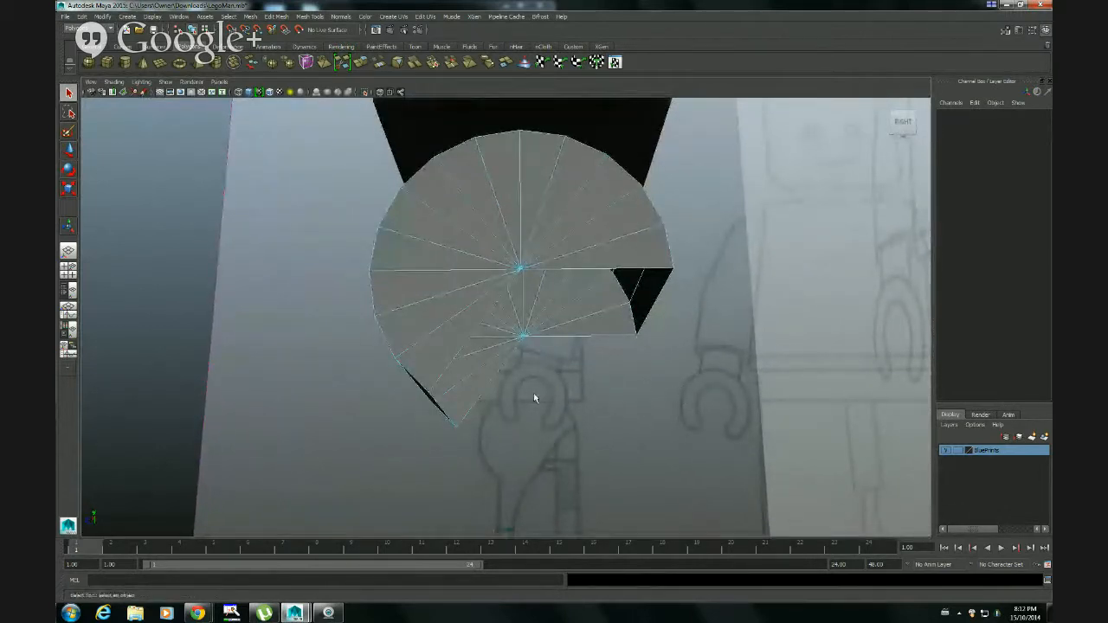
pyautogui.rightClick(482, 379)
pyautogui.moveTo(482, 379); pyautogui.dragTo(482, 352, button='right')
pyautogui.press('4')
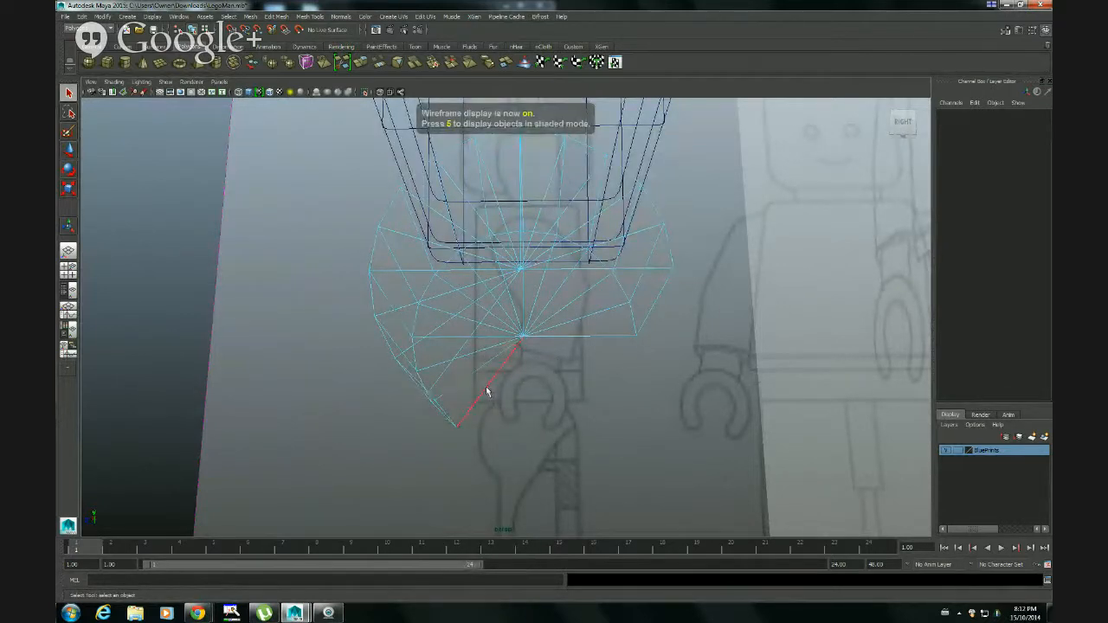
# Select the open border edges around the cylinder's cut on both ends and sides, and restore shaded display
pyautogui.click(487, 388)
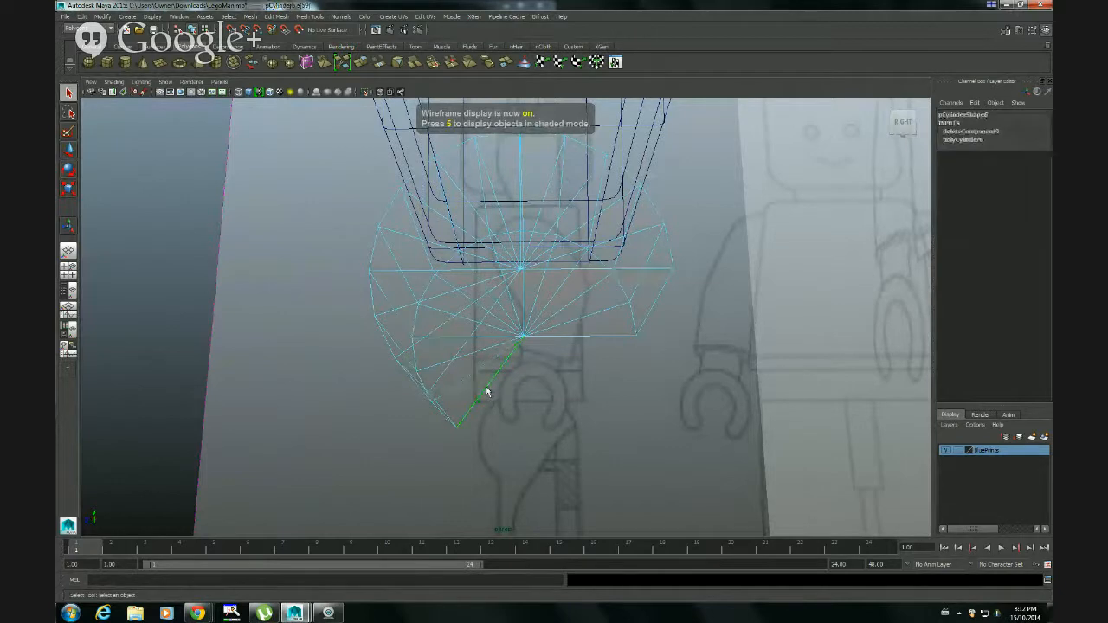
pyautogui.click(599, 337)
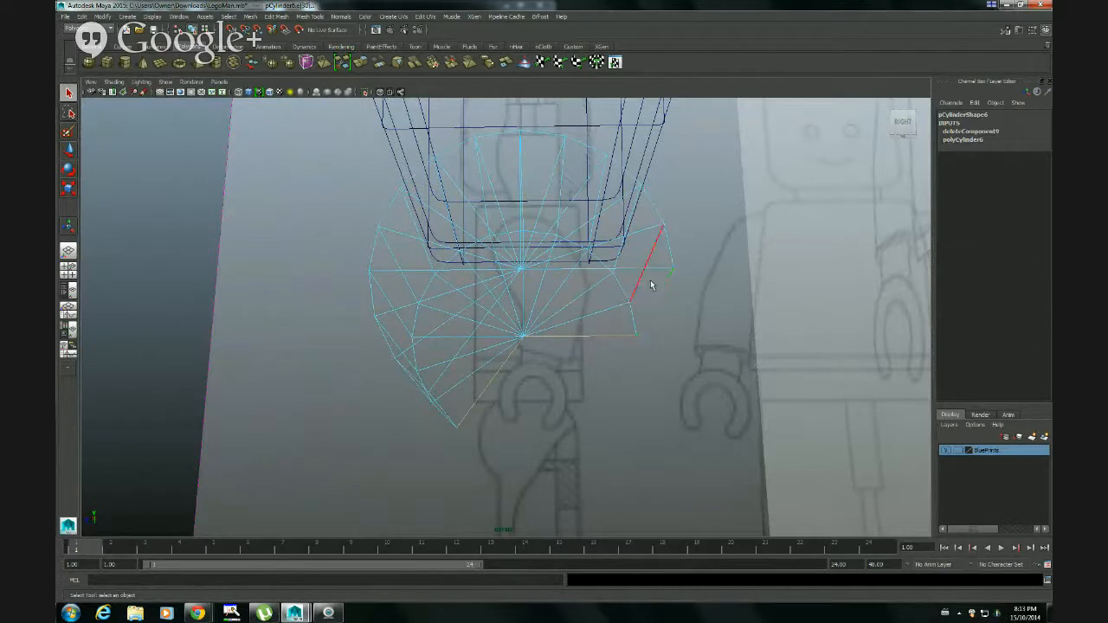
pyautogui.keyDown('shift'); pyautogui.click(655, 270); pyautogui.keyUp('shift')
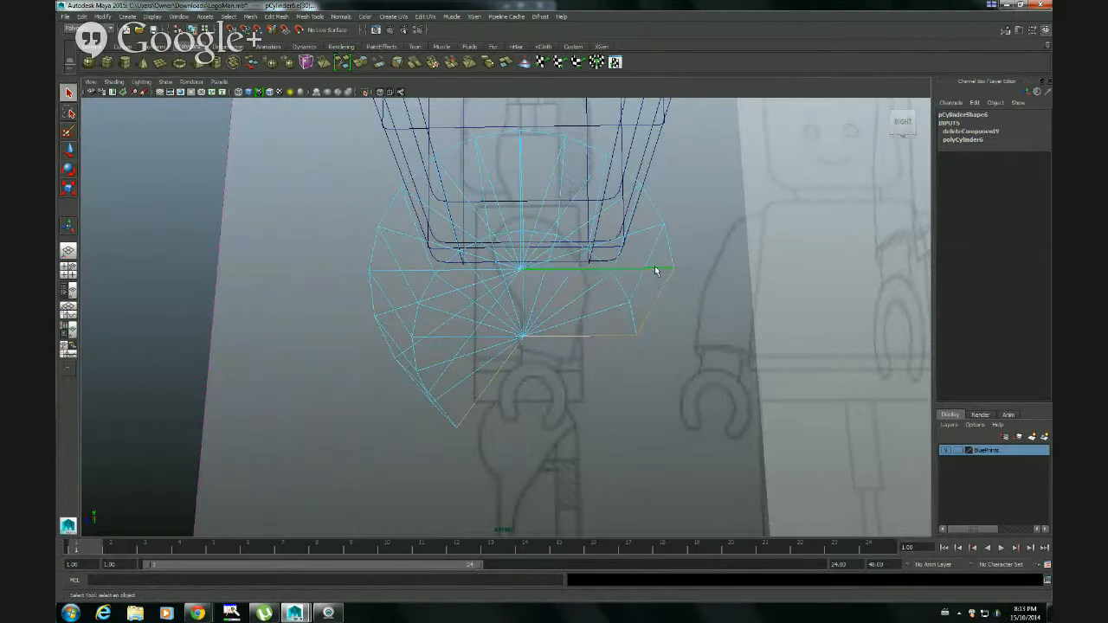
pyautogui.keyDown('shift'); pyautogui.click(439, 413); pyautogui.keyUp('shift')
pyautogui.keyDown('shift'); pyautogui.click(434, 385); pyautogui.keyUp('shift')
pyautogui.moveTo(604, 410)
pyautogui.keyDown('alt'); pyautogui.mouseDown()
pyautogui.moveTo(587, 400)
pyautogui.moveTo(637, 403)
pyautogui.moveTo(619, 415)
pyautogui.mouseUp(); pyautogui.keyUp('alt')
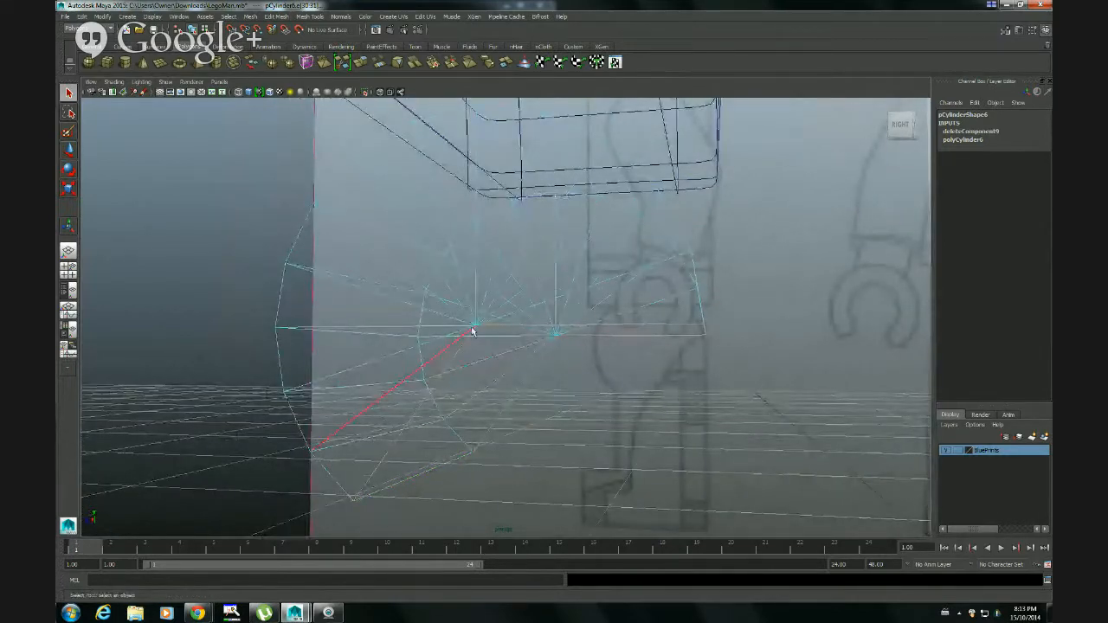
pyautogui.press('f')
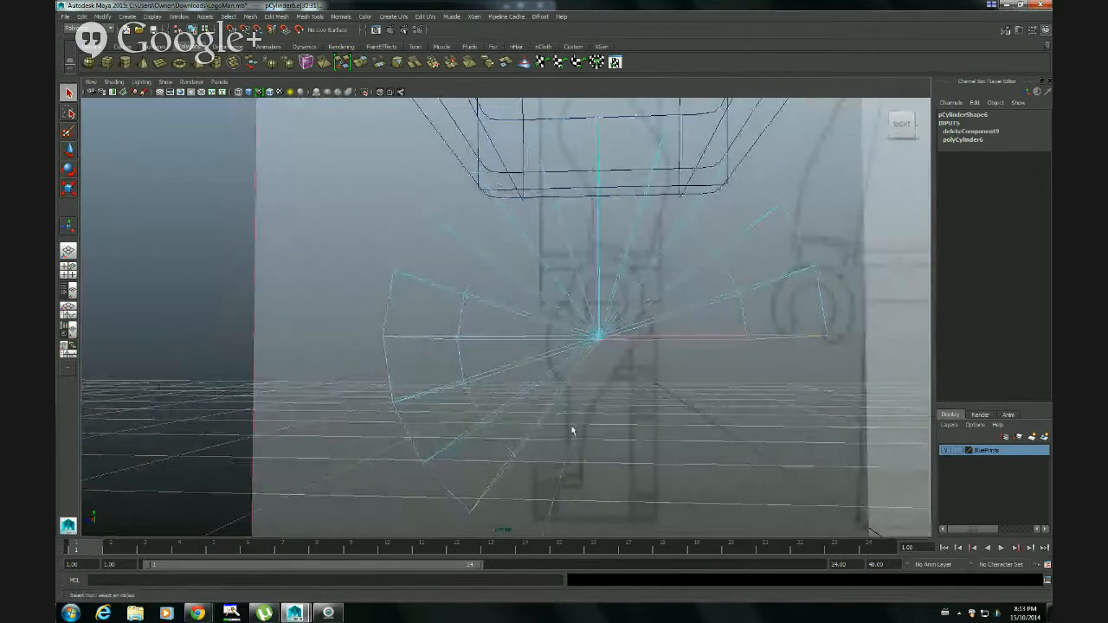
pyautogui.keyDown('alt'); pyautogui.moveTo(725, 448); pyautogui.dragTo(571, 426, button='right'); pyautogui.keyUp('alt')
pyautogui.press('5')
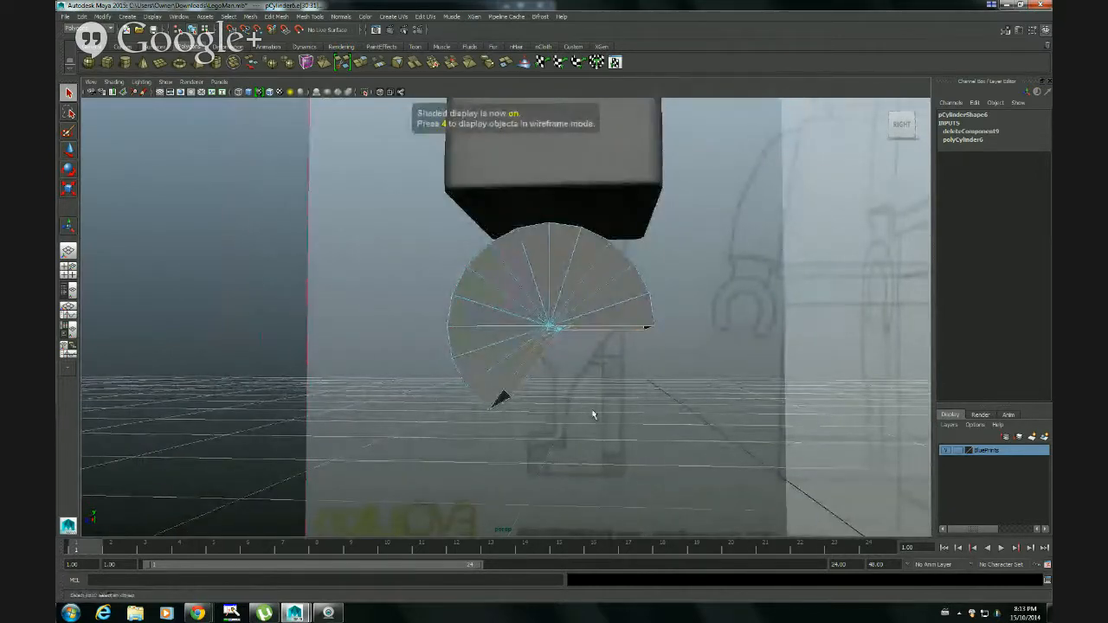
# Extrude the selected border edges of the cut cylinder with the Extrude Edge options reset to their defaults
pyautogui.keyDown('alt'); pyautogui.moveTo(593, 415); pyautogui.dragTo(588, 381, button='middle'); pyautogui.keyUp('alt')
pyautogui.moveTo(589, 381)
pyautogui.keyDown('alt'); pyautogui.mouseDown(button='right')
pyautogui.moveTo(646, 394)
pyautogui.moveTo(651, 384)
pyautogui.mouseUp(button='right'); pyautogui.keyUp('alt')
pyautogui.keyDown('alt'); pyautogui.moveTo(651, 384); pyautogui.dragTo(626, 386, button='middle'); pyautogui.keyUp('alt')
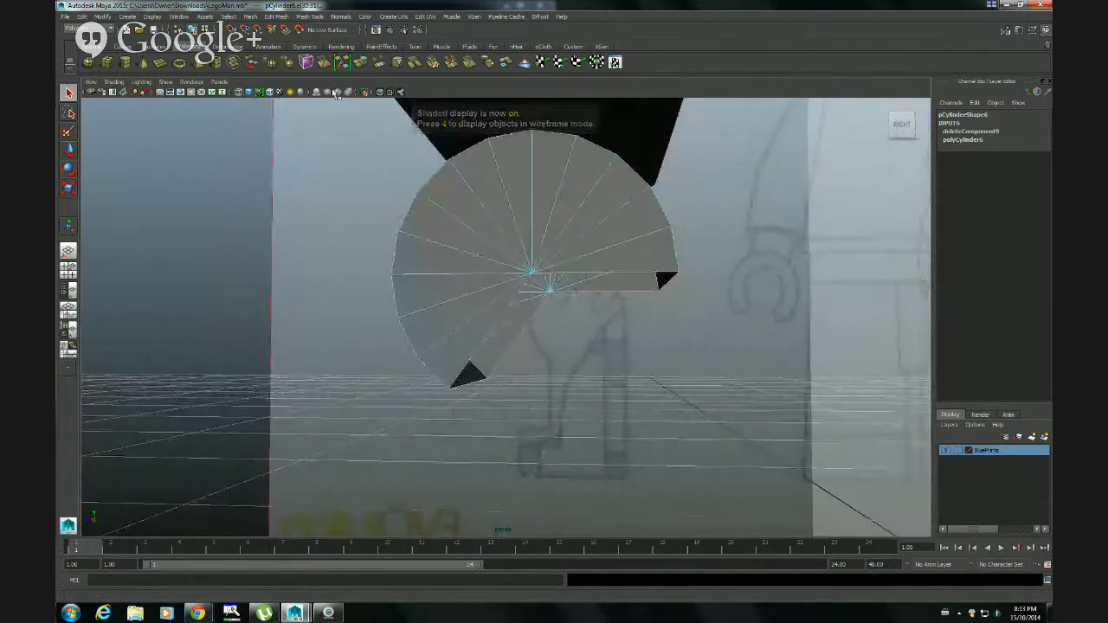
pyautogui.click(275, 17)
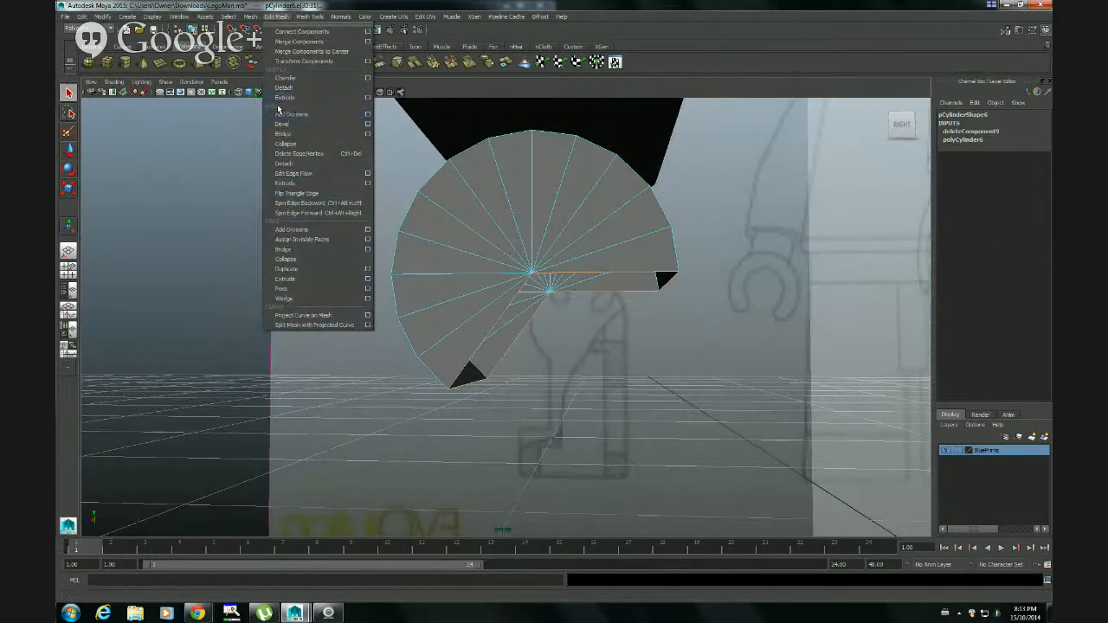
pyautogui.click(369, 183)
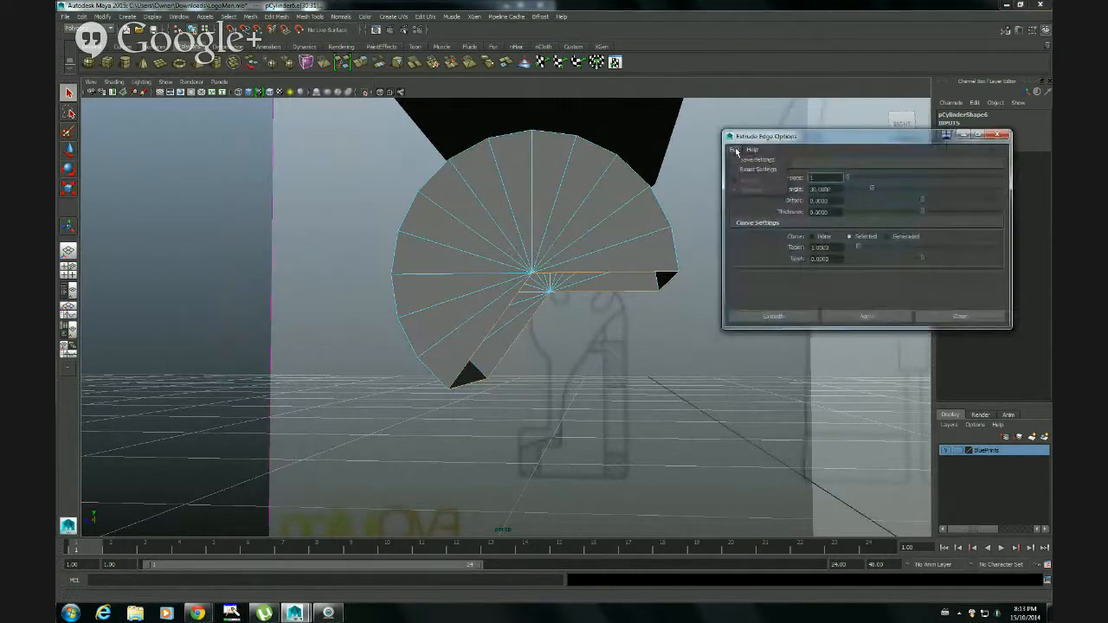
pyautogui.click(741, 171)
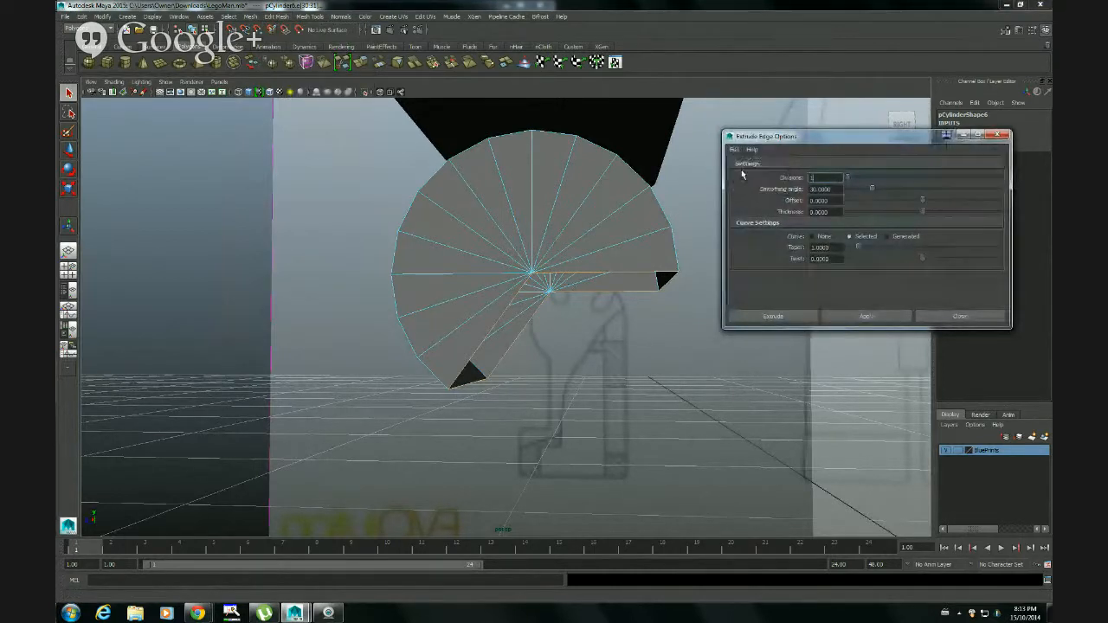
pyautogui.click(789, 318)
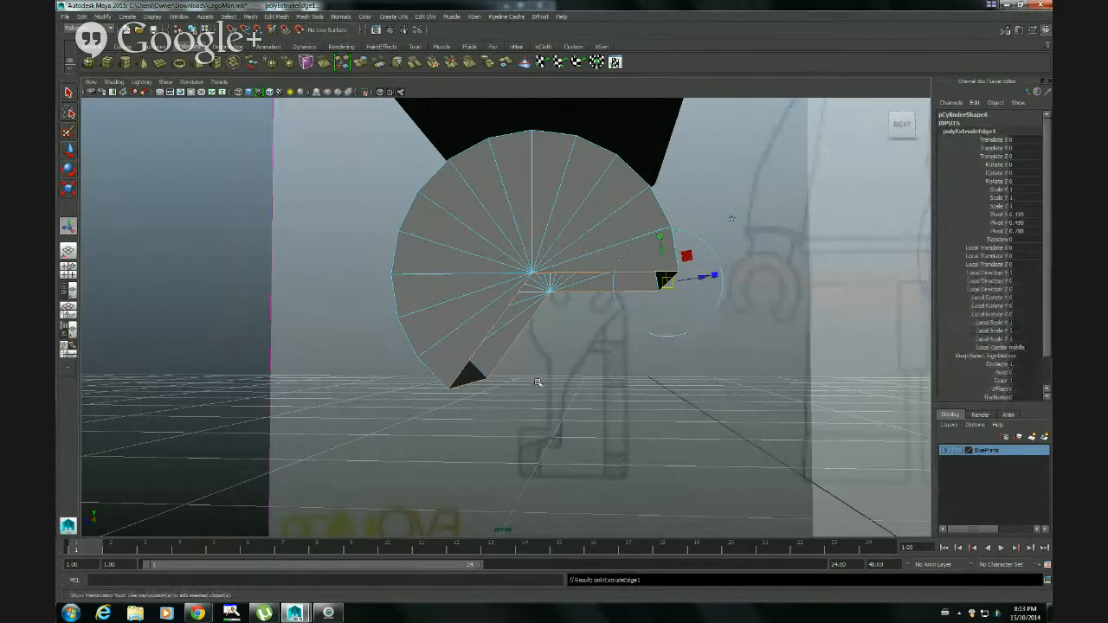
# Try to pull the extruded edges down along their local axis, and undo the move
pyautogui.scroll(3, 636, 376)
pyautogui.keyDown('alt'); pyautogui.moveTo(675, 341); pyautogui.dragTo(625, 360, button='middle'); pyautogui.keyUp('alt')
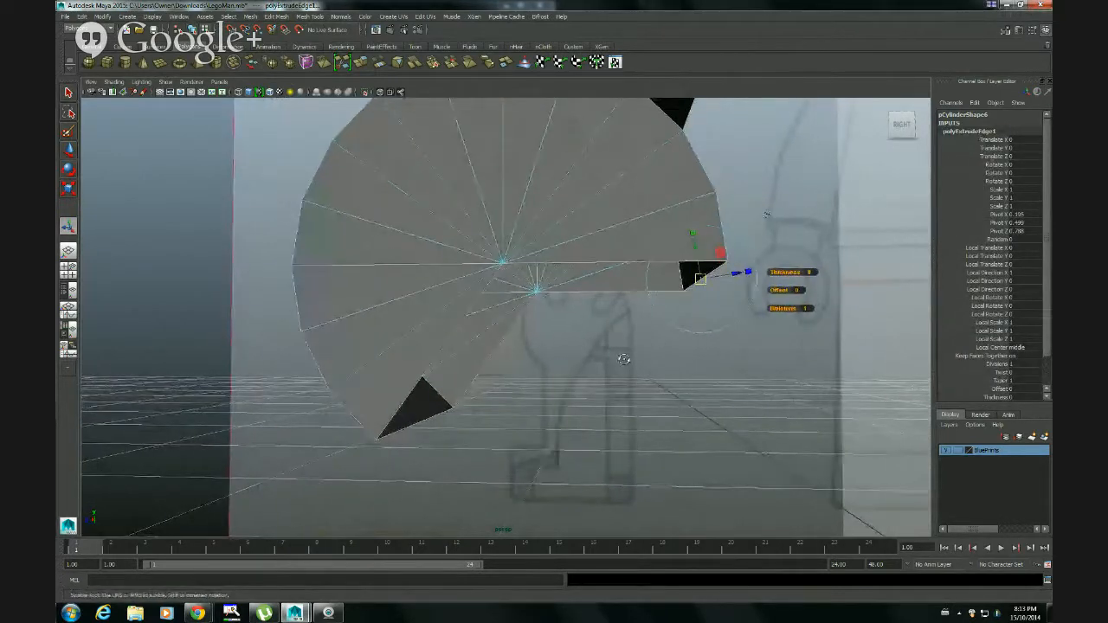
pyautogui.keyDown('alt'); pyautogui.moveTo(623, 359); pyautogui.dragTo(618, 362); pyautogui.keyUp('alt')
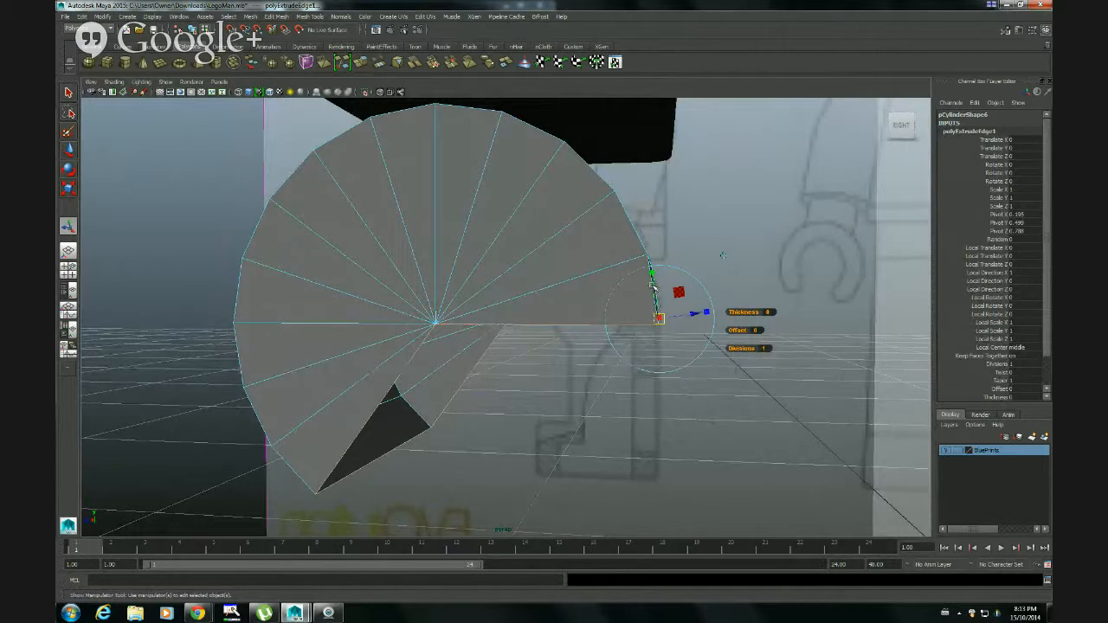
pyautogui.moveTo(653, 286); pyautogui.dragTo(663, 367)
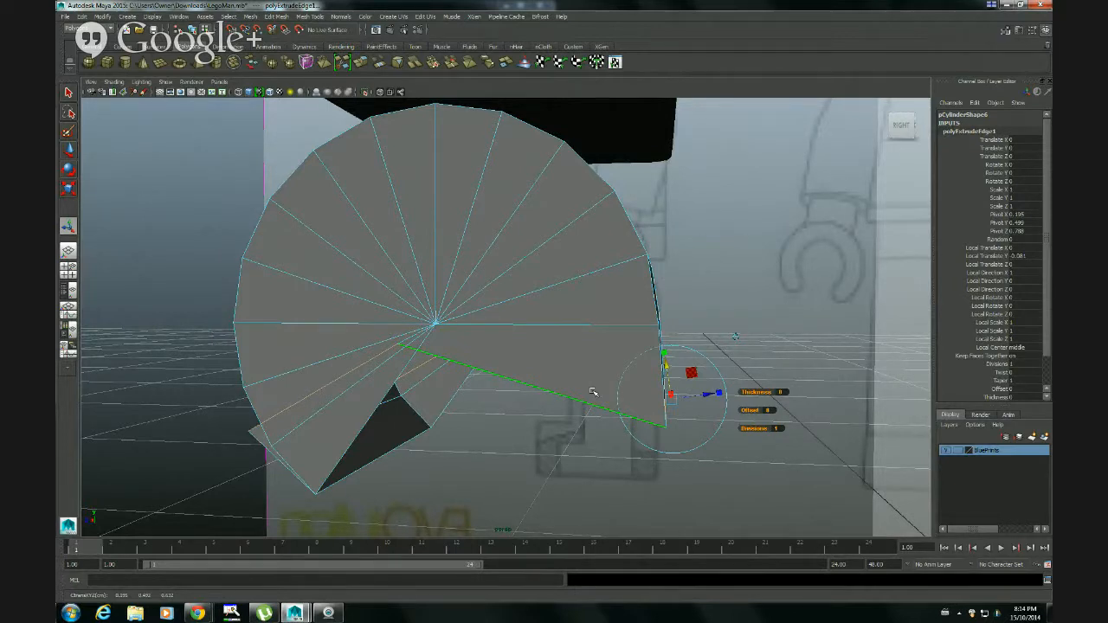
pyautogui.hotkey('ctrl', 'z')
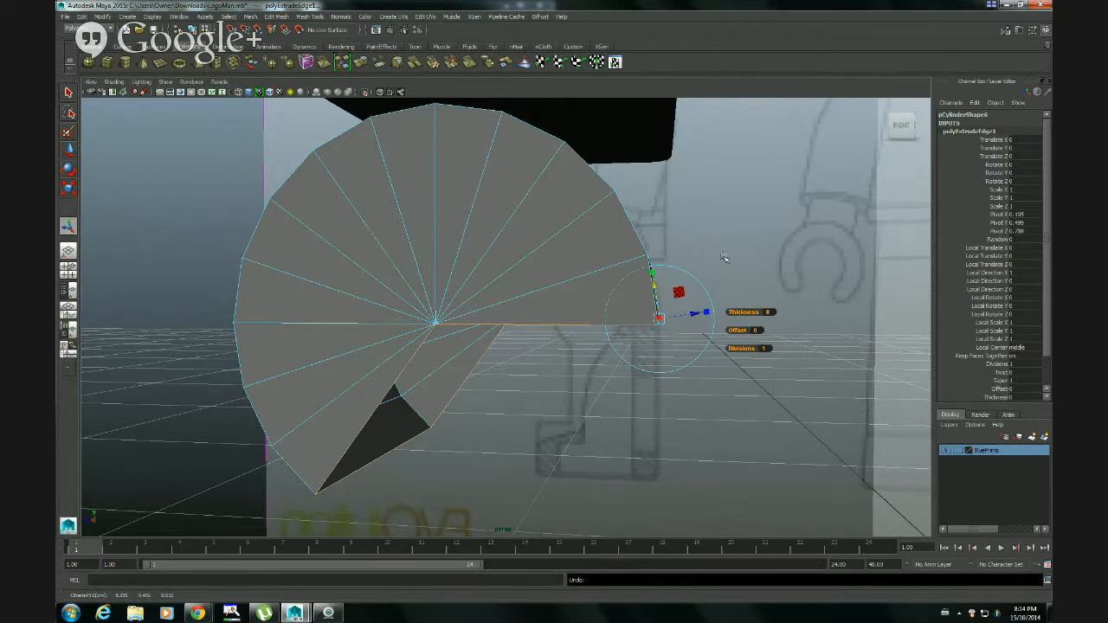
# Switch the extrude manipulator to world space and lower the new edges to a Y translation of about -0.425, following the side blueprint
pyautogui.hotkey('ctrl', 'z')
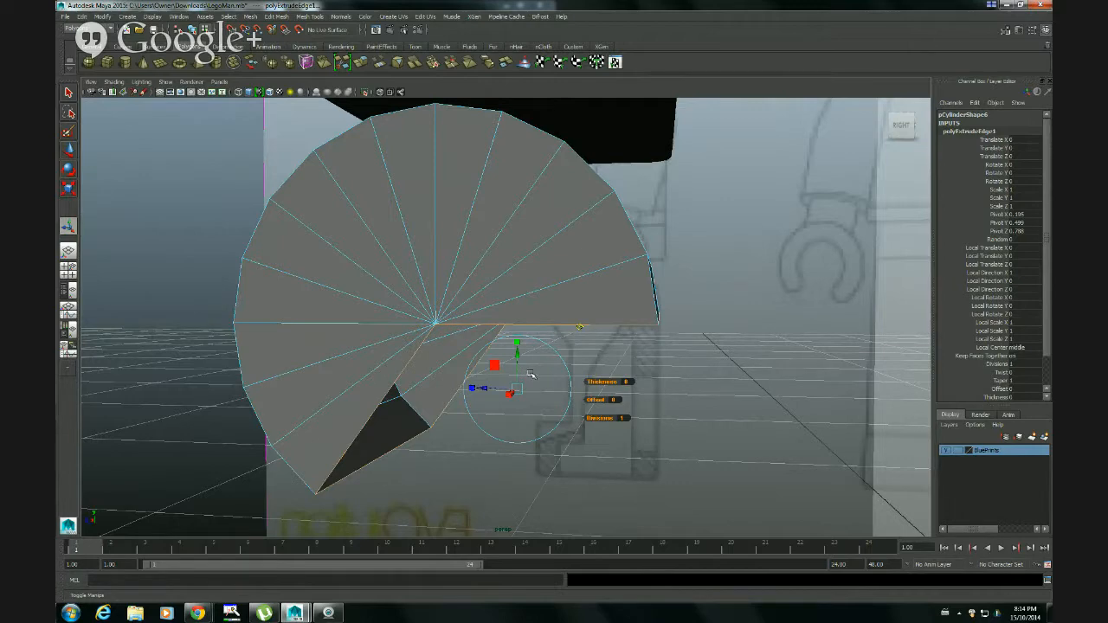
pyautogui.keyDown('alt'); pyautogui.moveTo(530, 378); pyautogui.dragTo(588, 400); pyautogui.keyUp('alt')
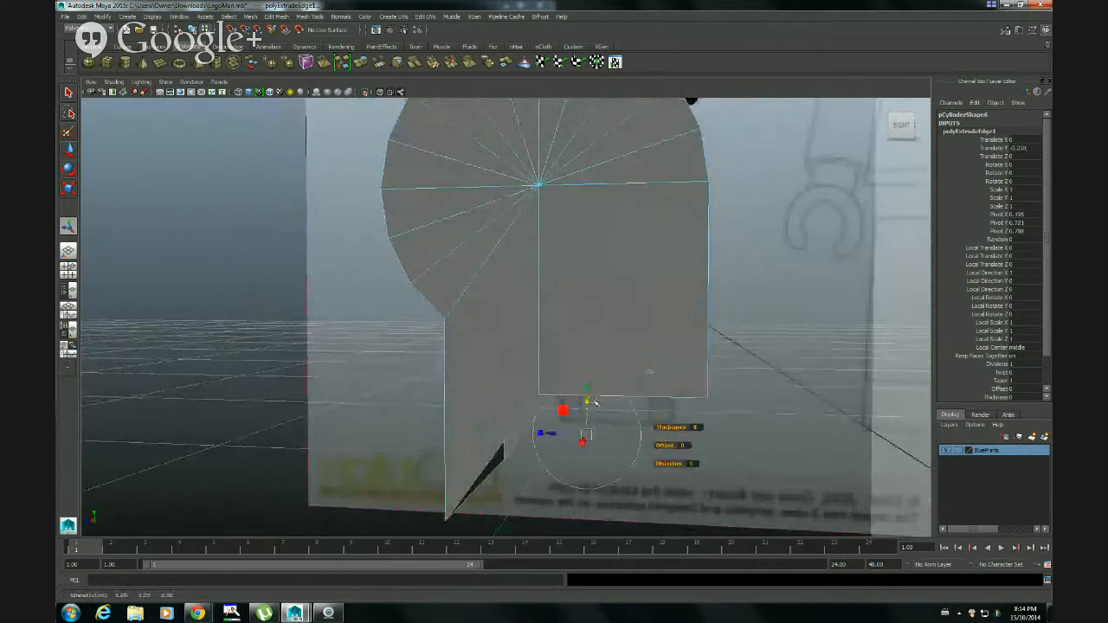
pyautogui.keyDown('alt'); pyautogui.moveTo(628, 361); pyautogui.dragTo(612, 292, button='middle'); pyautogui.keyUp('alt')
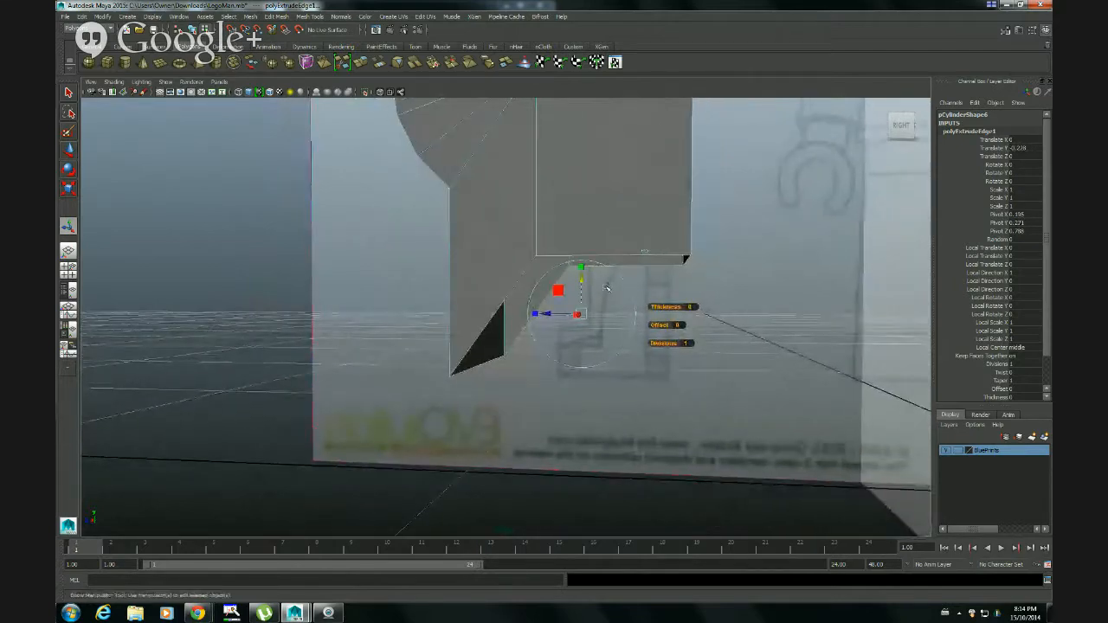
pyautogui.press('space')
pyautogui.press('space')
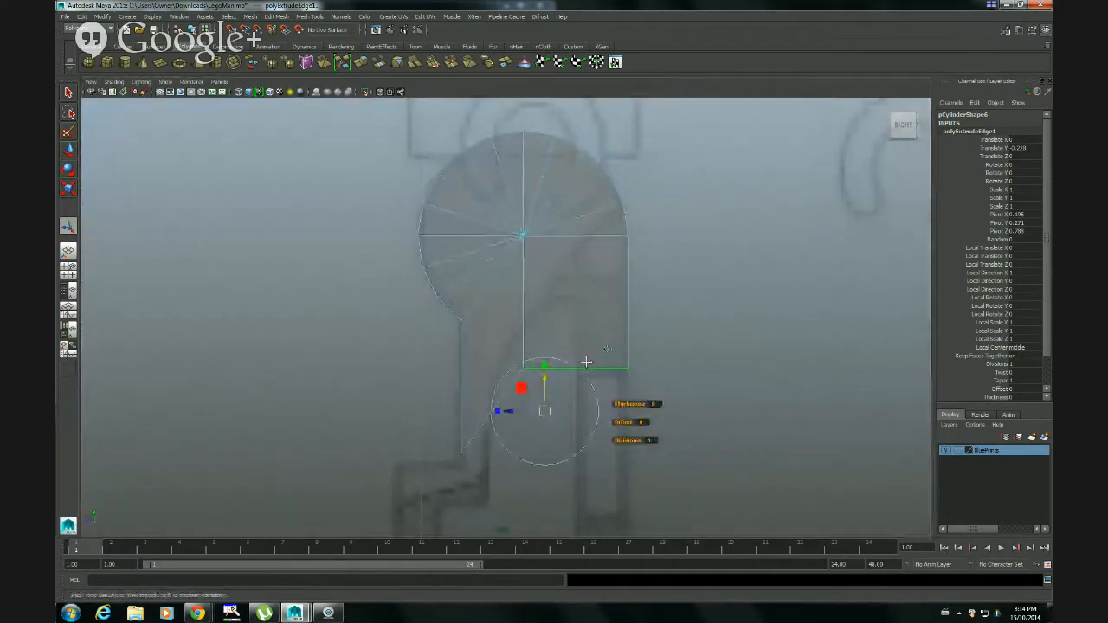
pyautogui.keyDown('alt'); pyautogui.moveTo(585, 363); pyautogui.dragTo(636, 232, button='middle'); pyautogui.keyUp('alt')
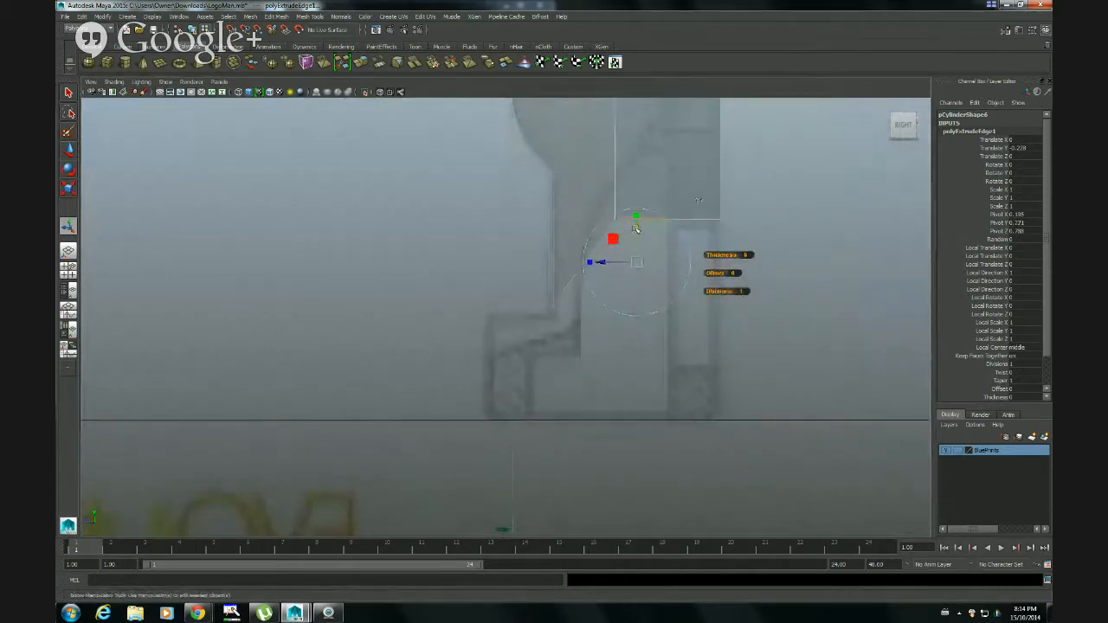
pyautogui.moveTo(637, 232); pyautogui.dragTo(645, 345)
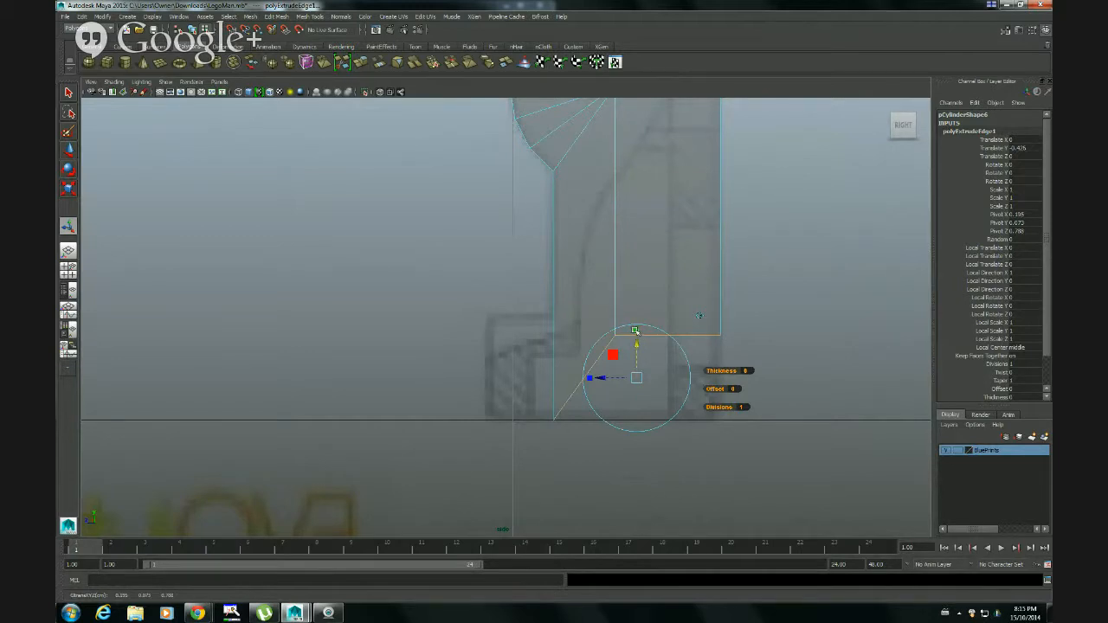
# Scale the extruded edges flat along Y so the leg ends level at the blueprint's foot line, and deselect them
pyautogui.click(636, 331)
pyautogui.moveTo(636, 331); pyautogui.dragTo(635, 384)
pyautogui.click(751, 367)
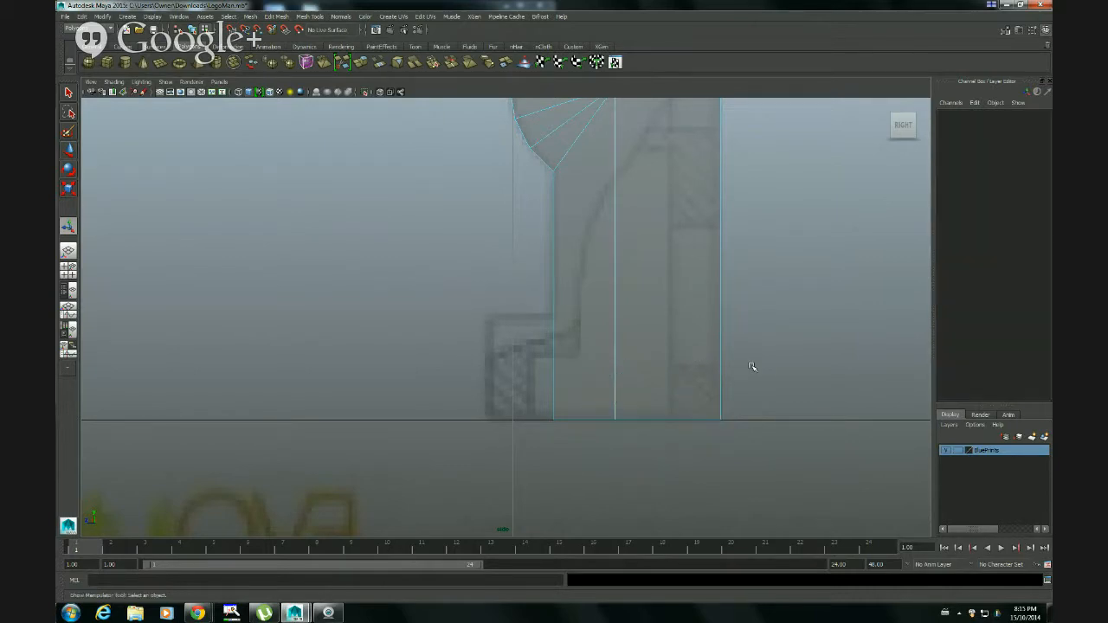
# Switch the leg to edge selection and bring its open underside into view in the perspective view
pyautogui.rightClick(678, 319)
pyautogui.click(699, 307)
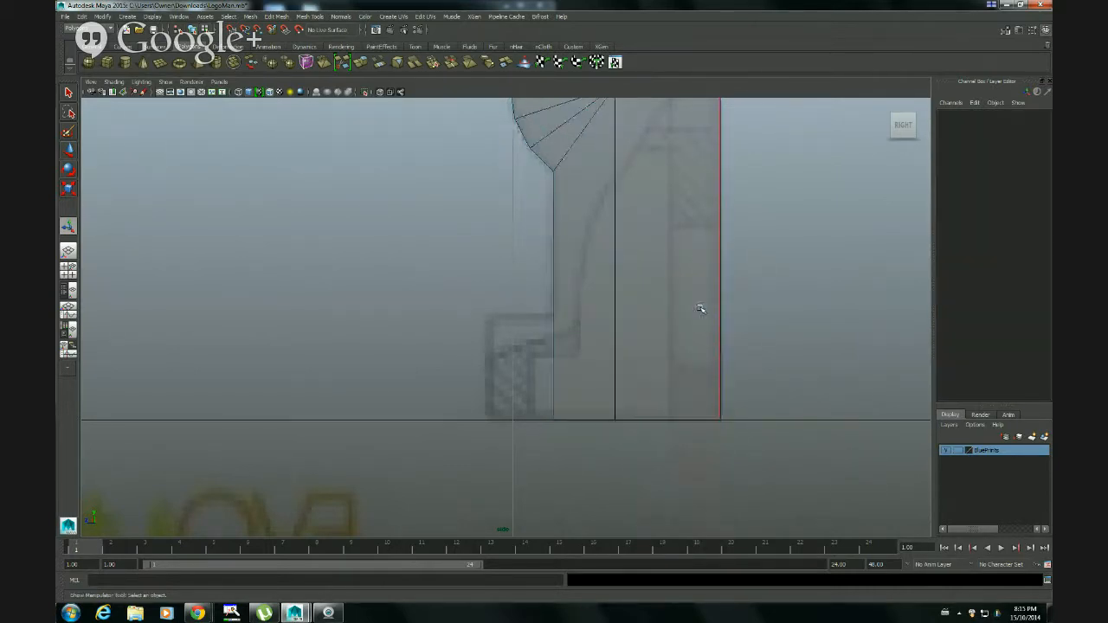
pyautogui.press('space')
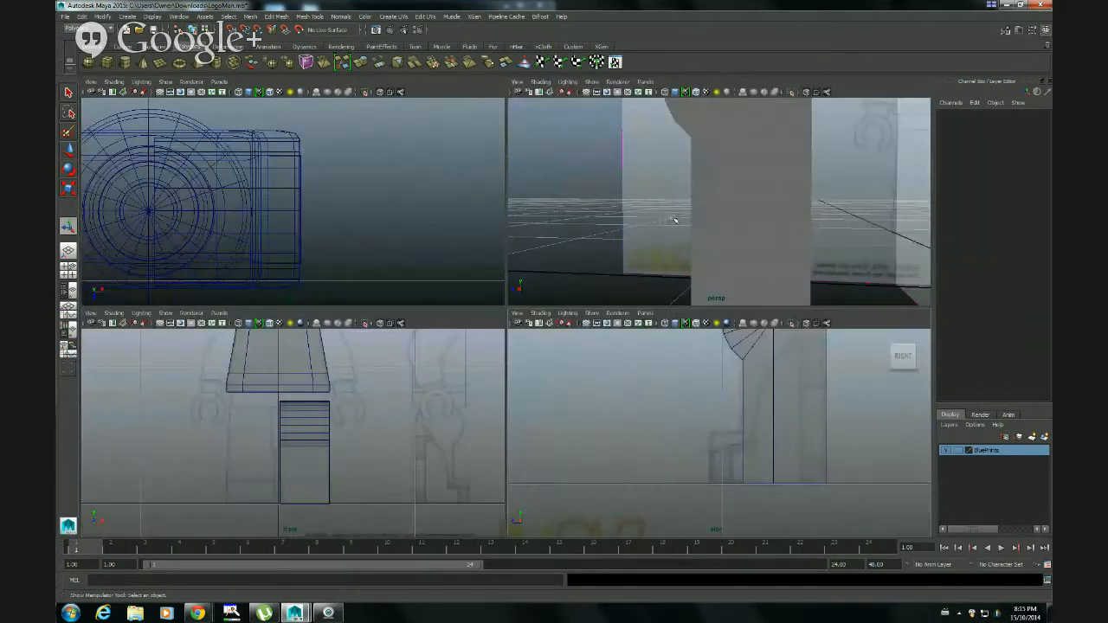
pyautogui.press('space')
pyautogui.keyDown('alt'); pyautogui.moveTo(714, 314); pyautogui.dragTo(581, 324, button='right'); pyautogui.keyUp('alt')
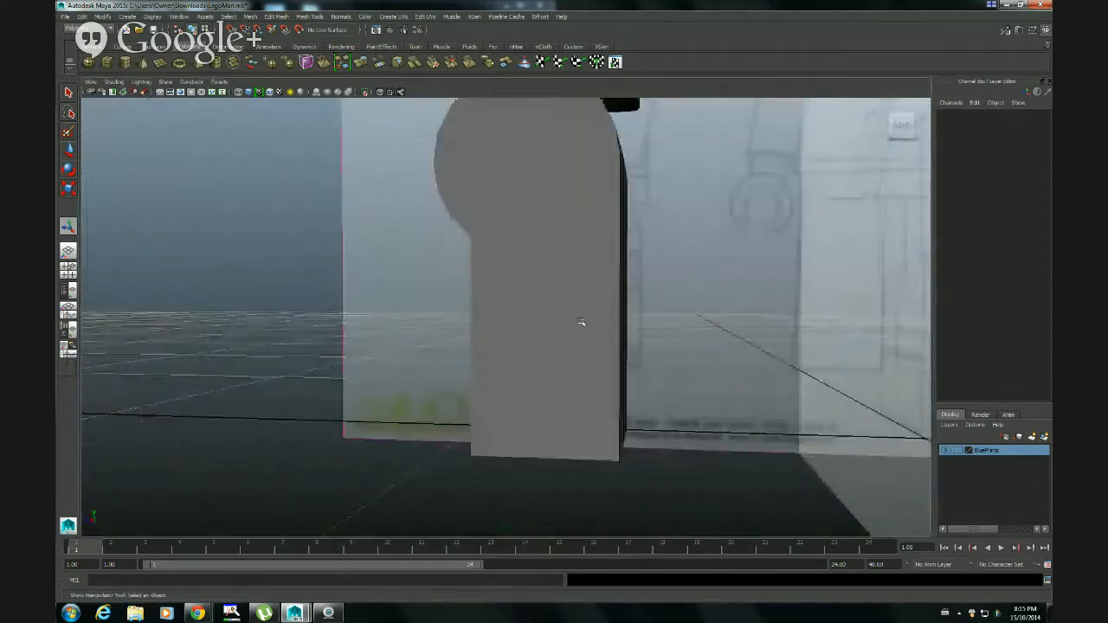
pyautogui.click(583, 325)
pyautogui.keyDown('alt'); pyautogui.moveTo(646, 386); pyautogui.dragTo(559, 291); pyautogui.keyUp('alt')
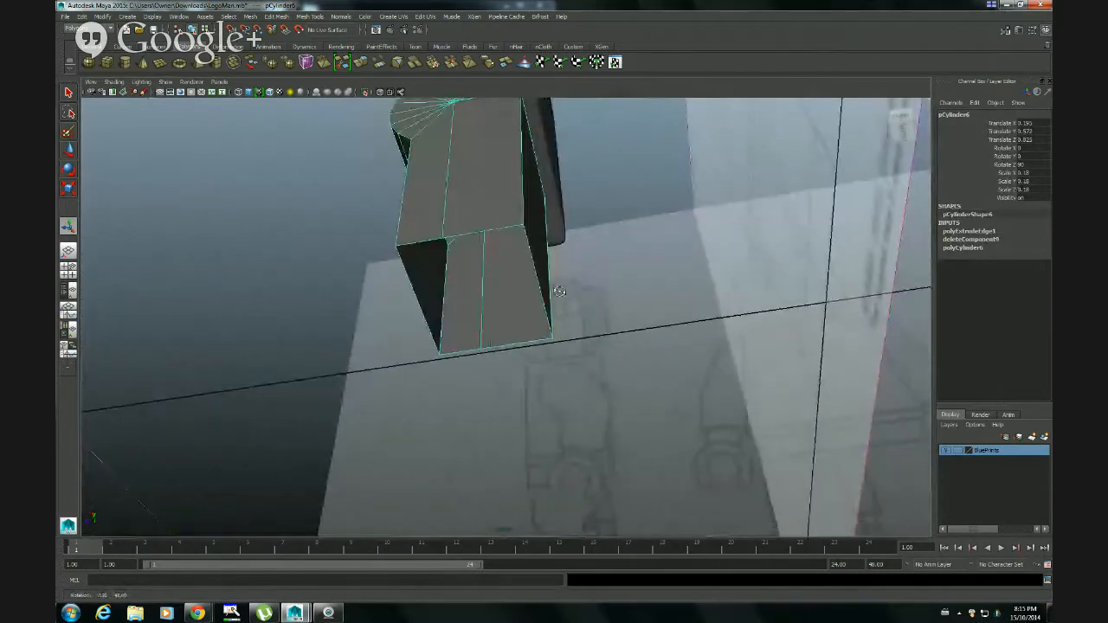
pyautogui.keyDown('alt'); pyautogui.moveTo(441, 329); pyautogui.dragTo(448, 280); pyautogui.keyUp('alt')
pyautogui.moveTo(497, 321)
pyautogui.keyDown('alt'); pyautogui.mouseDown()
pyautogui.moveTo(507, 320)
pyautogui.moveTo(494, 302)
pyautogui.moveTo(511, 311)
pyautogui.moveTo(497, 317)
pyautogui.mouseUp(); pyautogui.keyUp('alt')
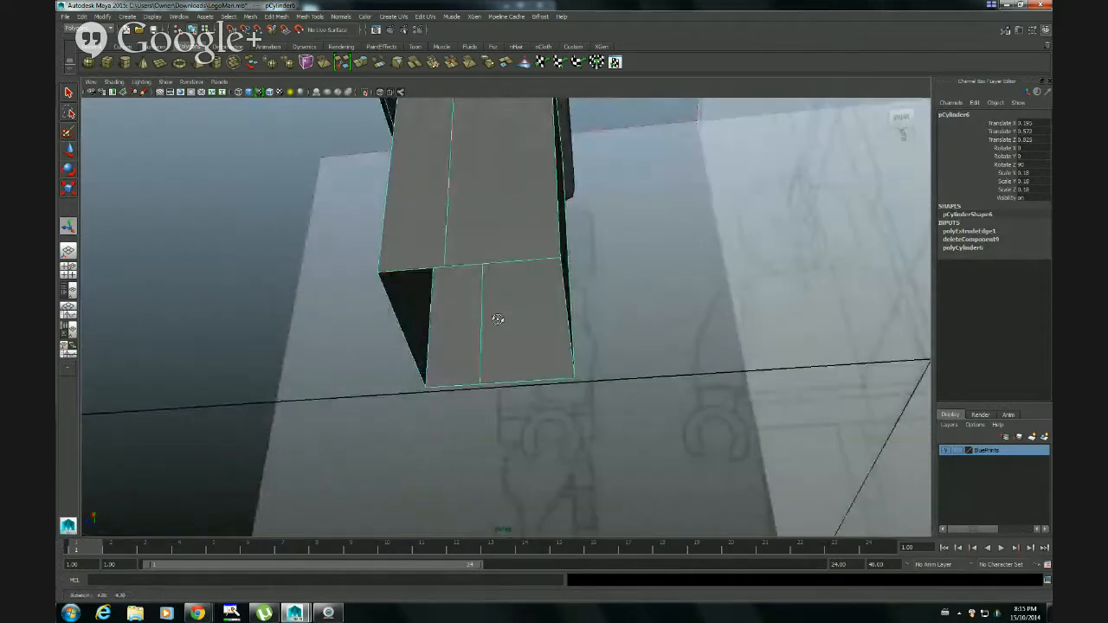
pyautogui.moveTo(455, 387); pyautogui.dragTo(453, 362, button='right')
pyautogui.keyDown('alt'); pyautogui.moveTo(485, 341); pyautogui.dragTo(565, 338); pyautogui.keyUp('alt')
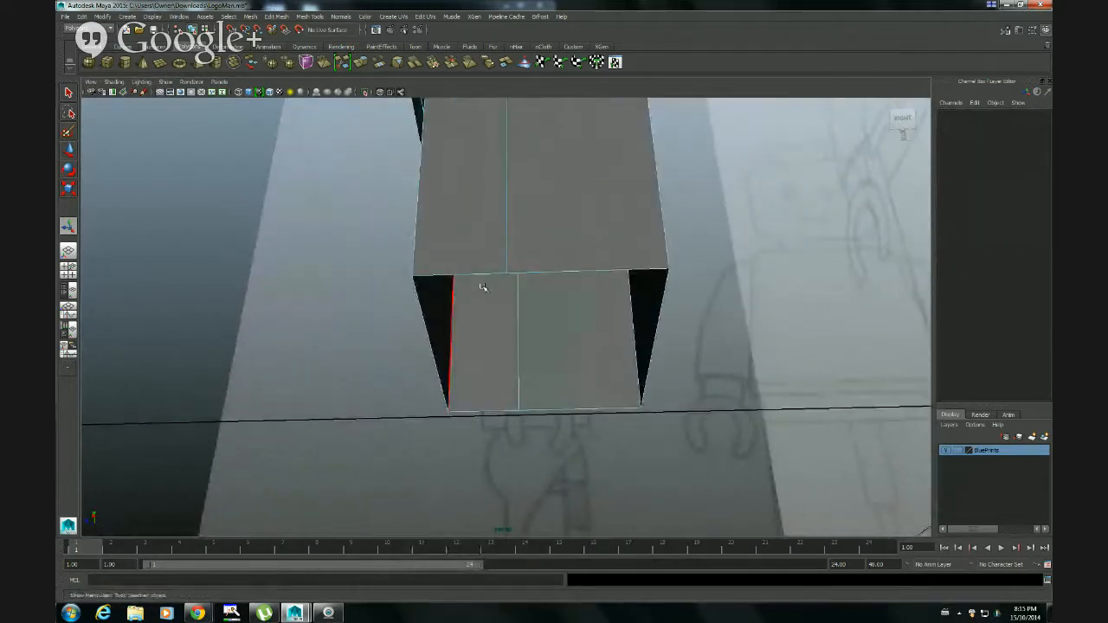
# Select all border edges around the leg's open bottom in wireframe, and restore shaded display
pyautogui.press('4')
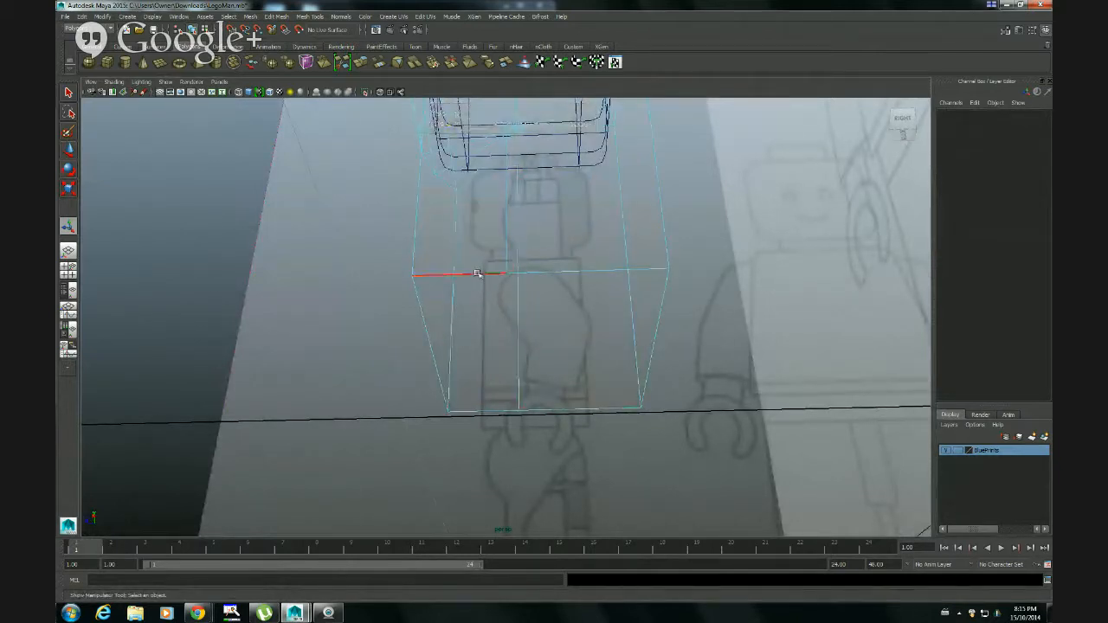
pyautogui.click(477, 274)
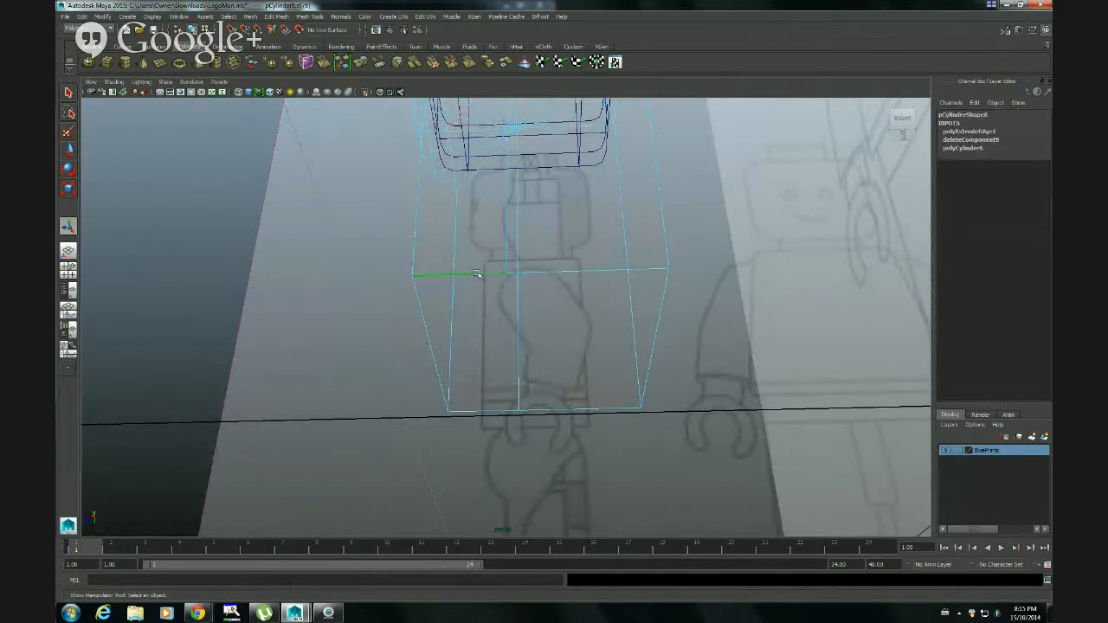
pyautogui.keyDown('shift'); pyautogui.click(571, 271); pyautogui.keyUp('shift')
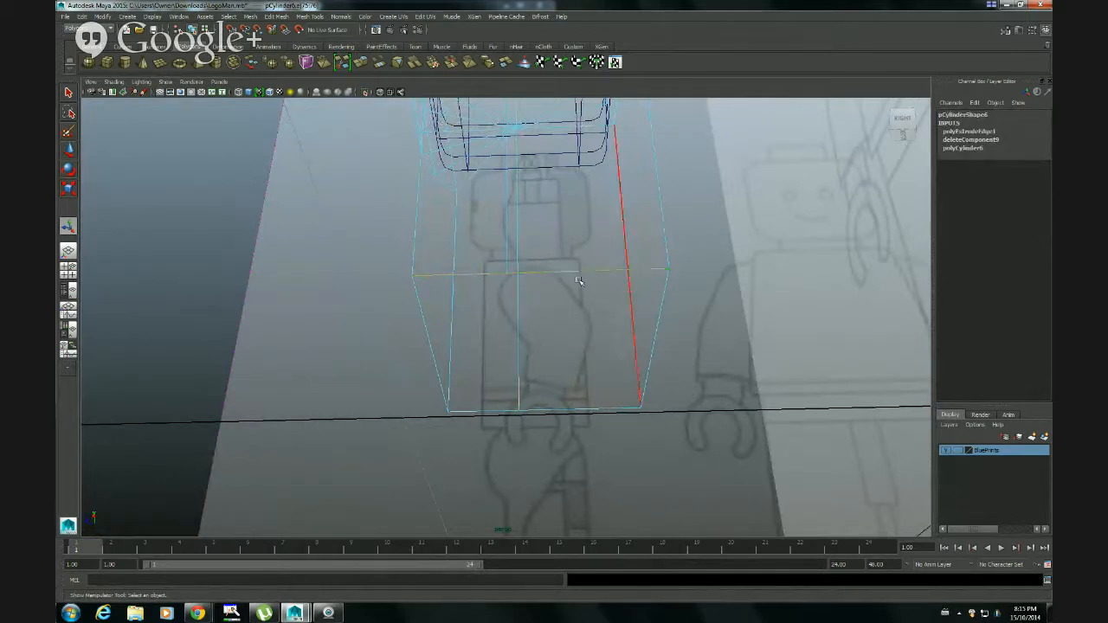
pyautogui.keyDown('shift'); pyautogui.click(661, 312); pyautogui.keyUp('shift')
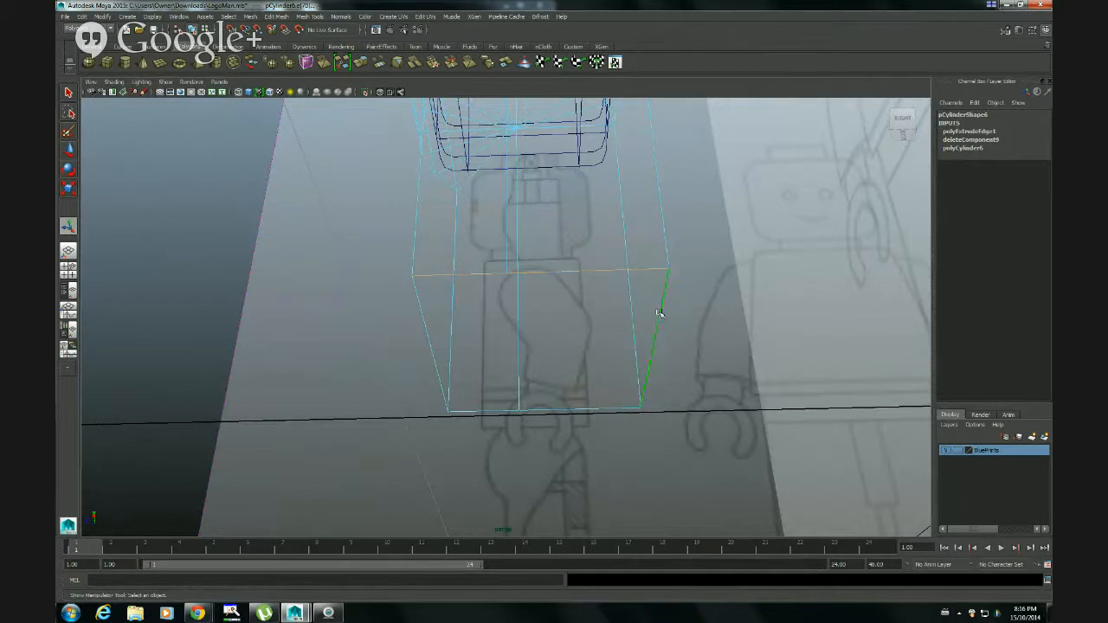
pyautogui.keyDown('shift'); pyautogui.click(582, 411); pyautogui.keyUp('shift')
pyautogui.keyDown('shift'); pyautogui.click(498, 412); pyautogui.keyUp('shift')
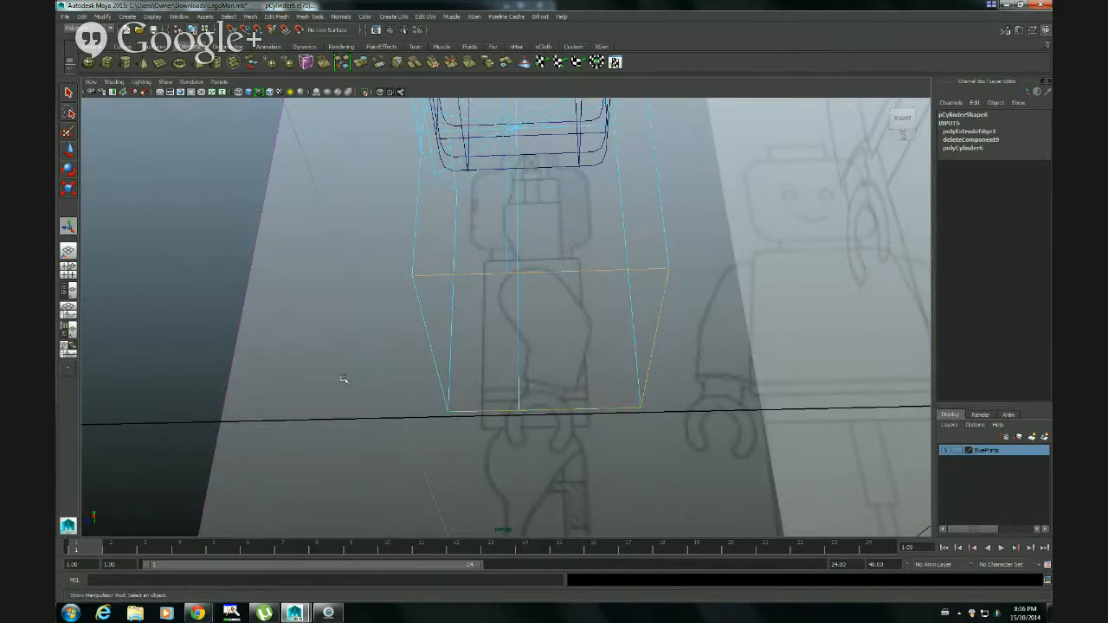
pyautogui.keyDown('shift'); pyautogui.click(426, 346); pyautogui.keyUp('shift')
pyautogui.press('5')
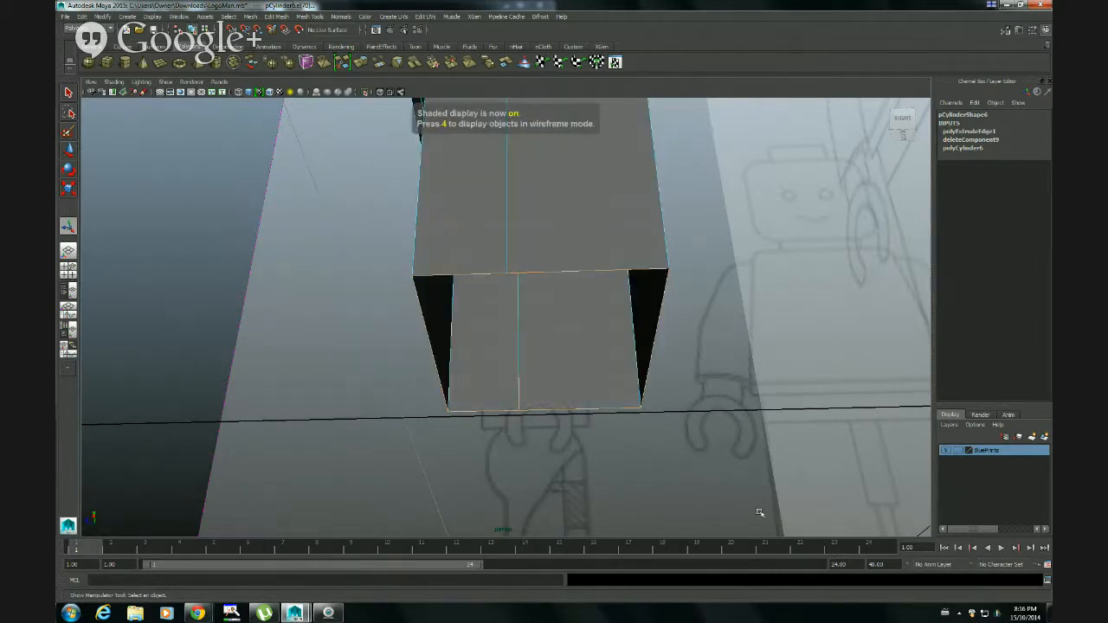
# Close the leg's open bottom with Fill Hole
pyautogui.moveTo(758, 512)
pyautogui.keyDown('alt'); pyautogui.mouseDown()
pyautogui.moveTo(660, 485)
pyautogui.moveTo(644, 493)
pyautogui.mouseUp(); pyautogui.keyUp('alt')
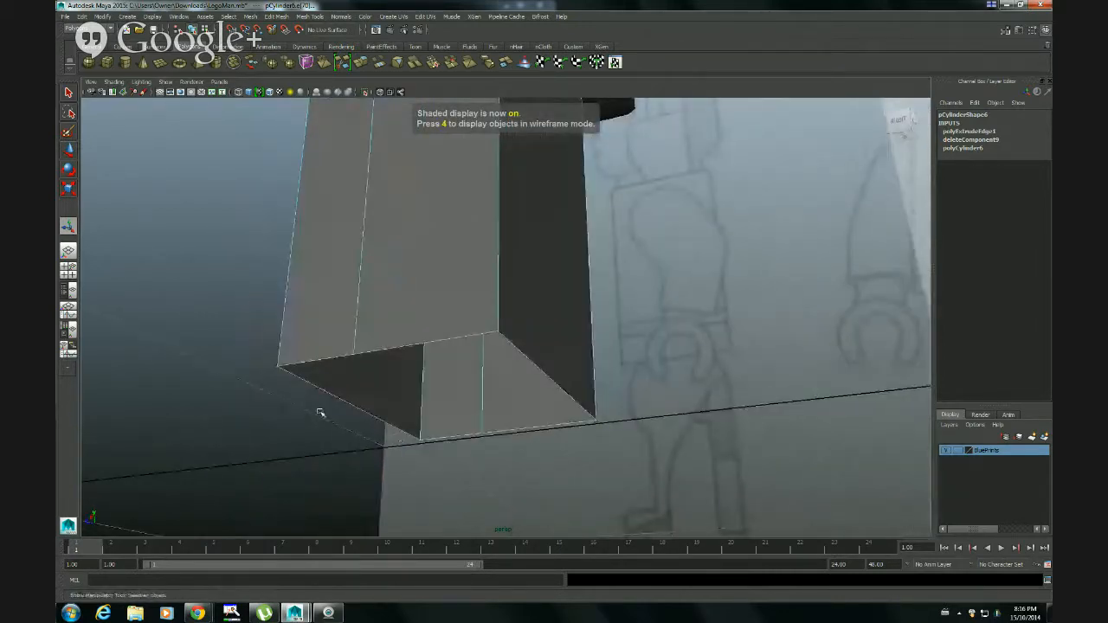
pyautogui.keyDown('alt'); pyautogui.moveTo(574, 482); pyautogui.dragTo(632, 448); pyautogui.keyUp('alt')
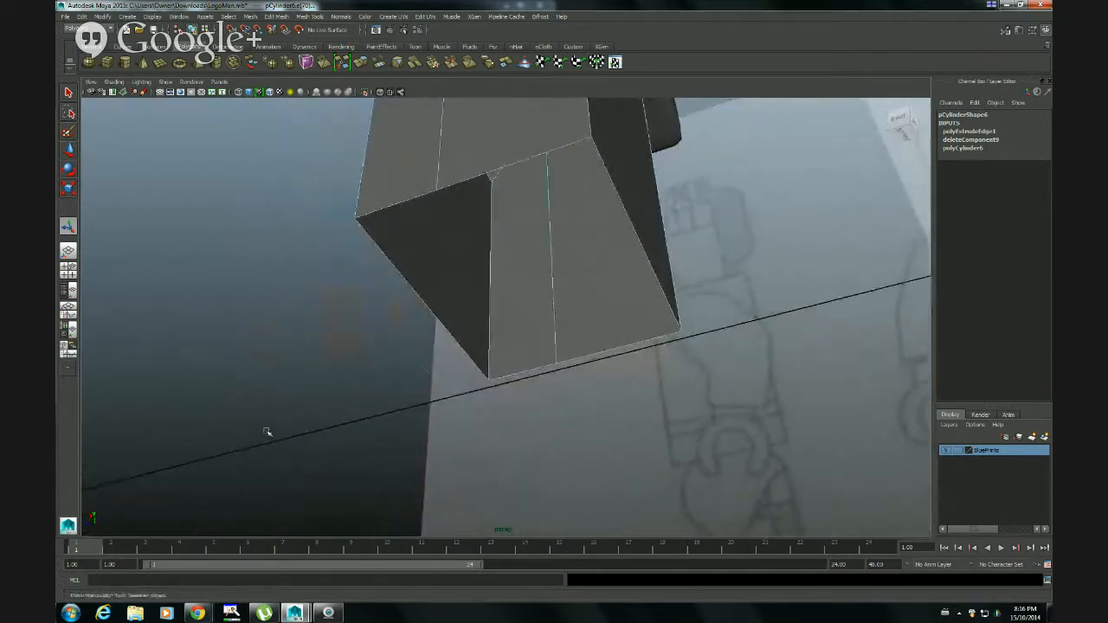
pyautogui.click(251, 18)
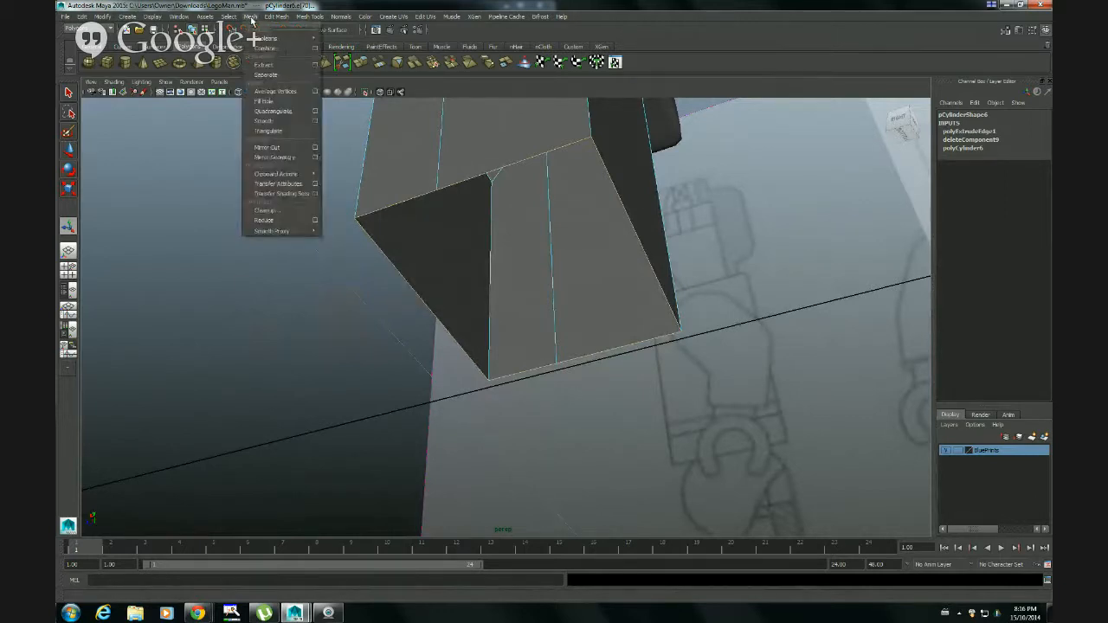
pyautogui.click(264, 101)
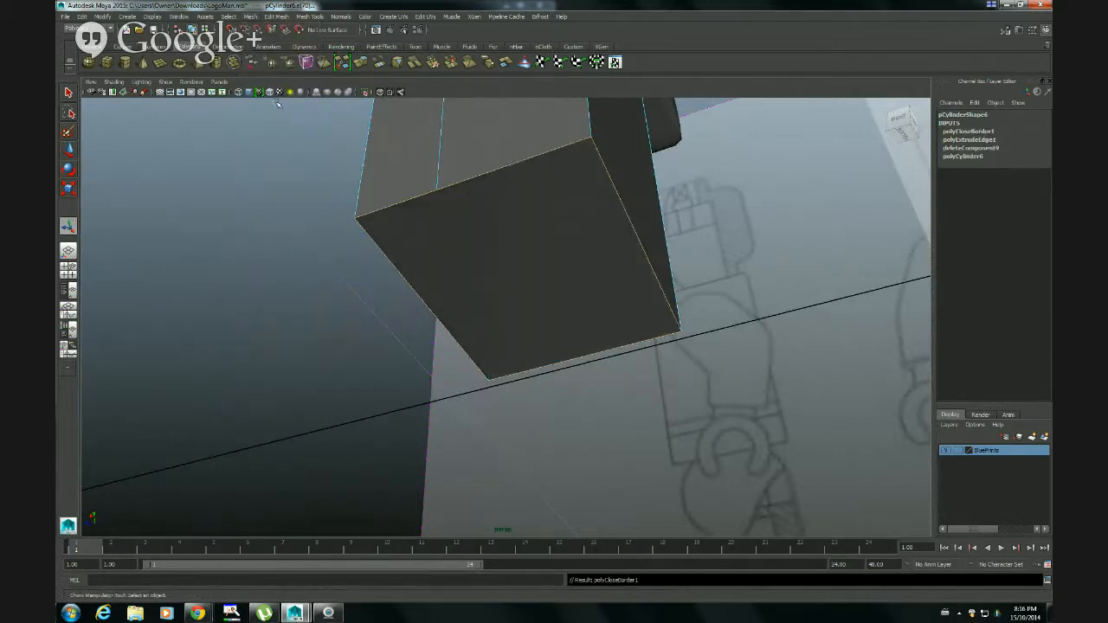
# Select the two opposite vertices partway along the filled bottom face's long sides, using vertex selection and wireframe display
pyautogui.keyDown('alt'); pyautogui.moveTo(489, 289); pyautogui.dragTo(611, 338); pyautogui.keyUp('alt')
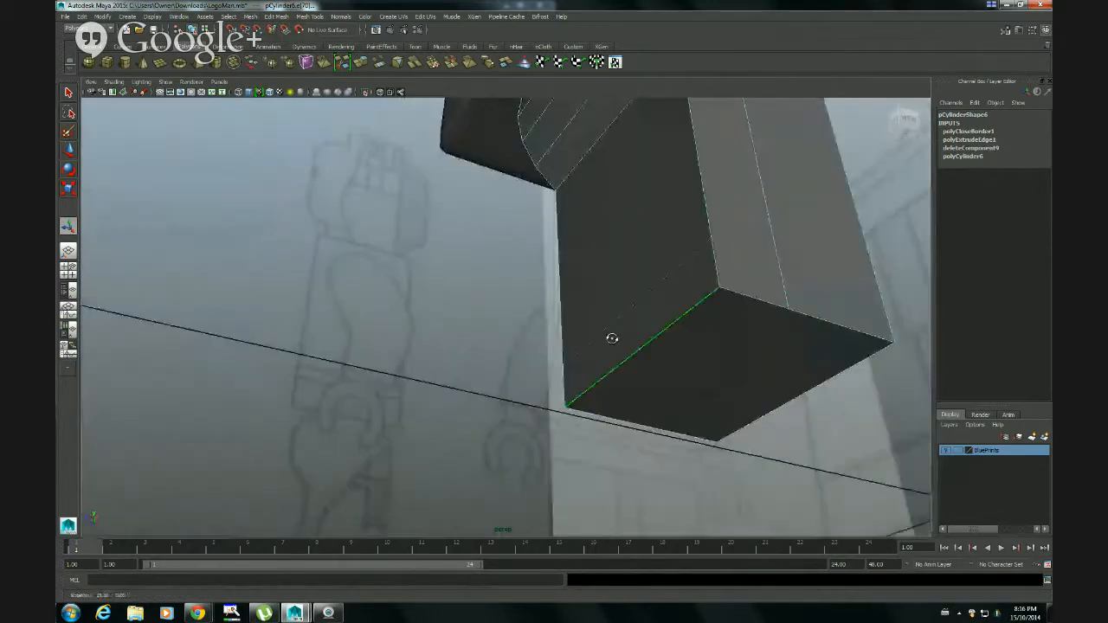
pyautogui.keyDown('alt'); pyautogui.moveTo(732, 366); pyautogui.dragTo(631, 353); pyautogui.keyUp('alt')
pyautogui.moveTo(375, 259); pyautogui.dragTo(364, 264, button='right')
pyautogui.keyDown('alt'); pyautogui.moveTo(344, 328); pyautogui.dragTo(401, 272); pyautogui.keyUp('alt')
pyautogui.click(435, 252)
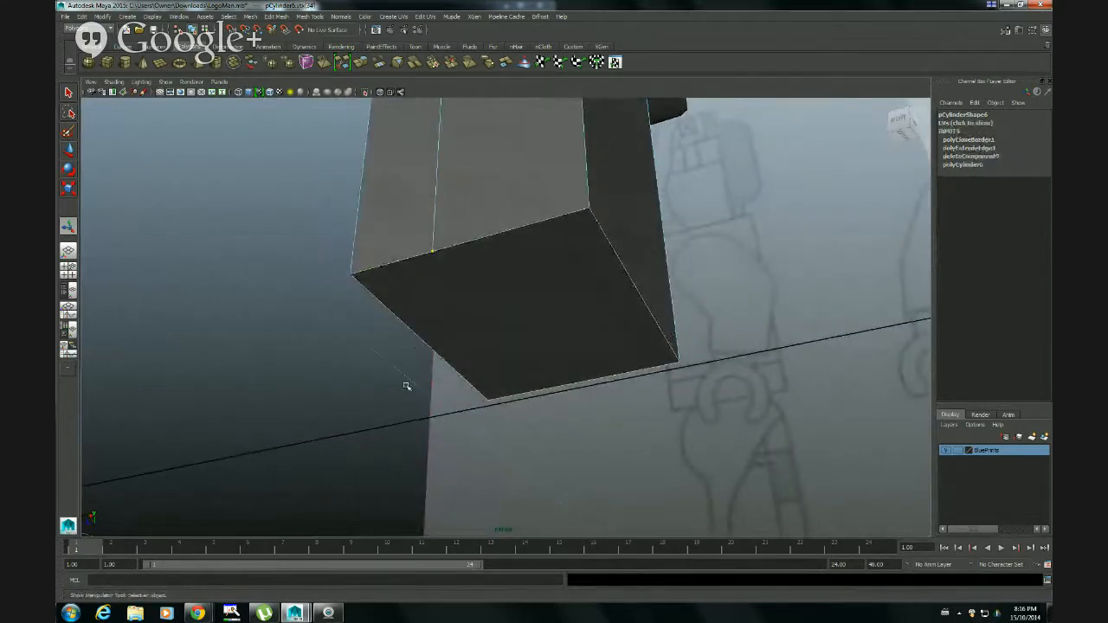
pyautogui.keyDown('alt'); pyautogui.moveTo(406, 386); pyautogui.dragTo(395, 378); pyautogui.keyUp('alt')
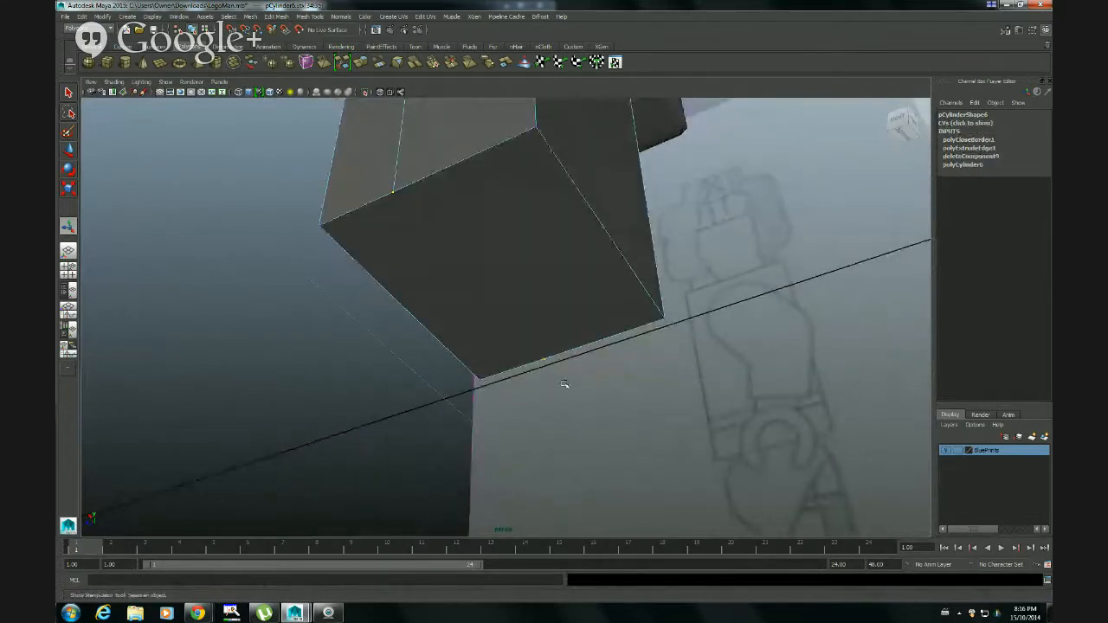
pyautogui.keyDown('shift'); pyautogui.click(392, 192); pyautogui.keyUp('shift')
pyautogui.press('4')
pyautogui.keyDown('alt'); pyautogui.moveTo(455, 289); pyautogui.dragTo(438, 289); pyautogui.keyUp('alt')
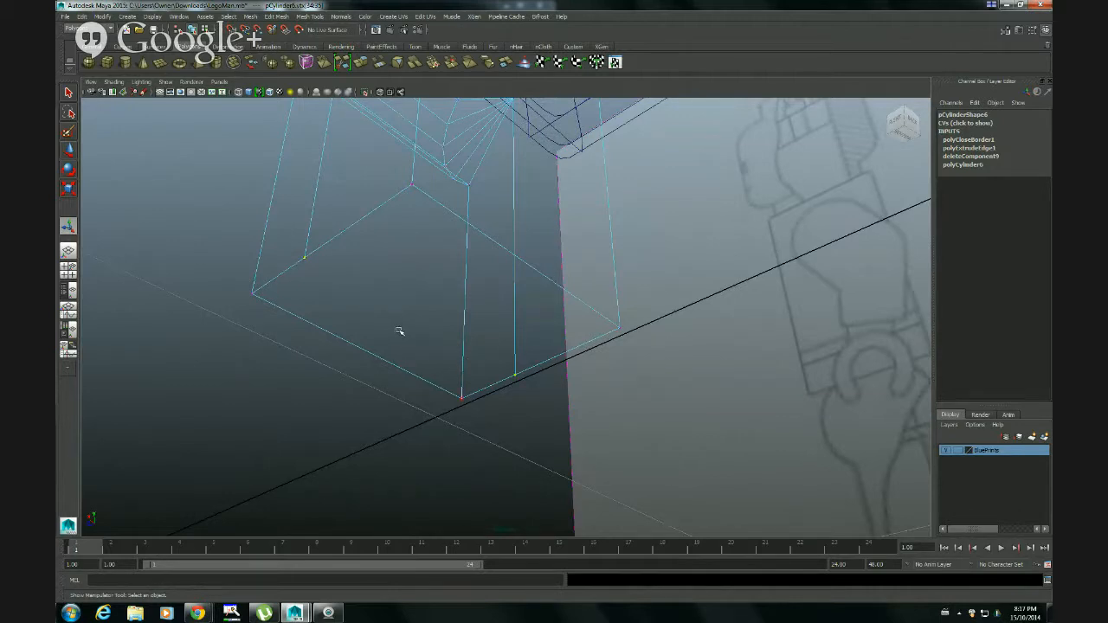
# In shaded display, connect the two opposite vertices partway along the bottom face's sides with an edge, using Connect Components with reset settings
pyautogui.press('5')
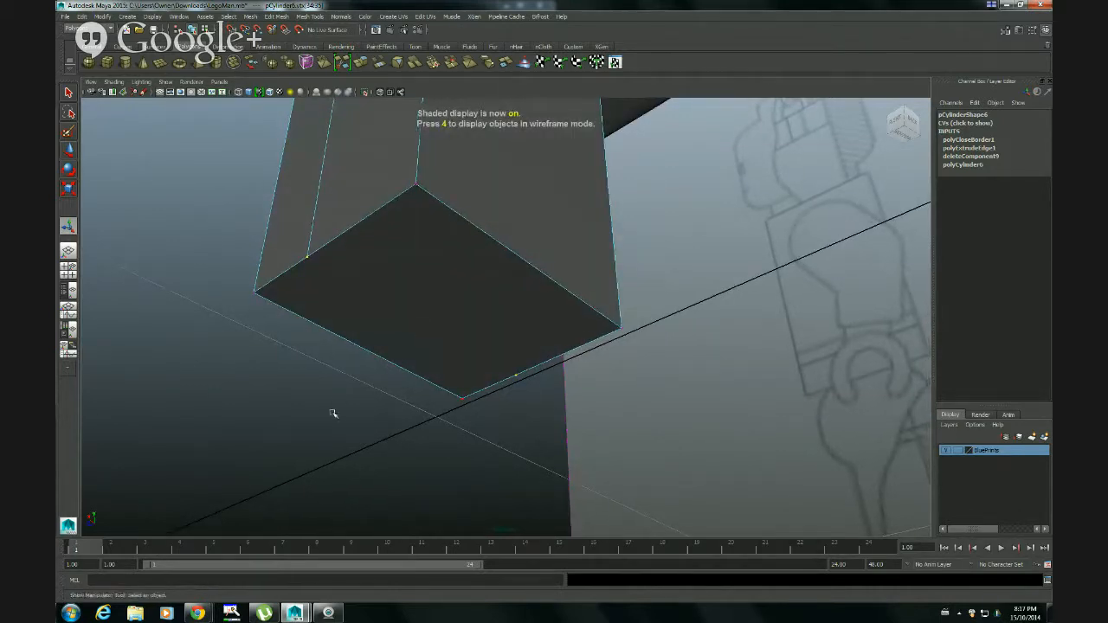
pyautogui.click(331, 410)
pyautogui.click(304, 258)
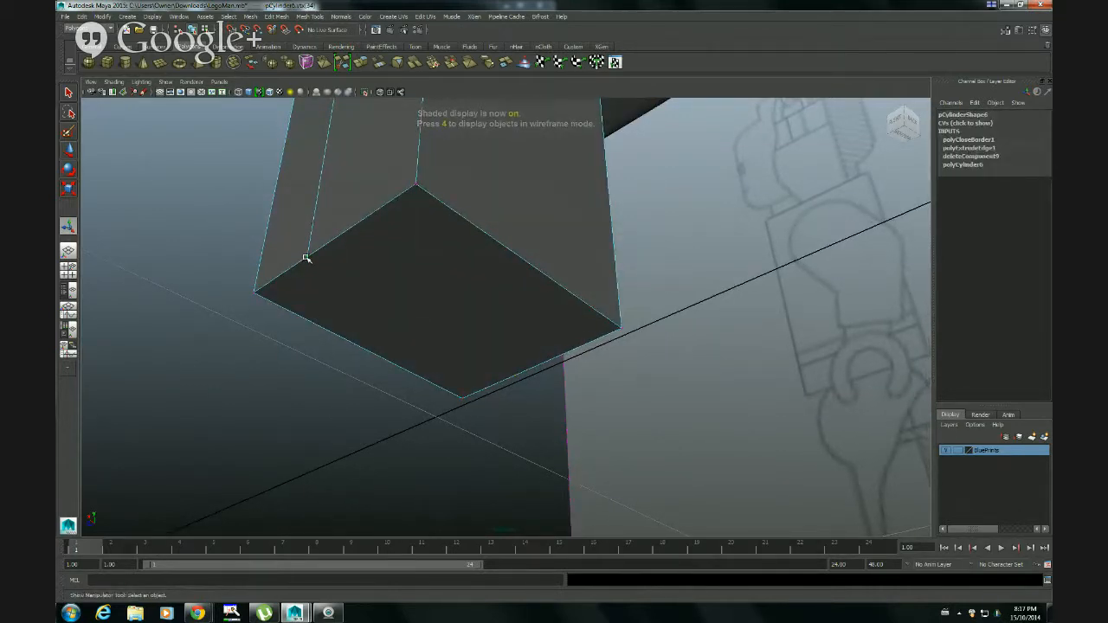
pyautogui.keyDown('shift'); pyautogui.click(515, 377); pyautogui.keyUp('shift')
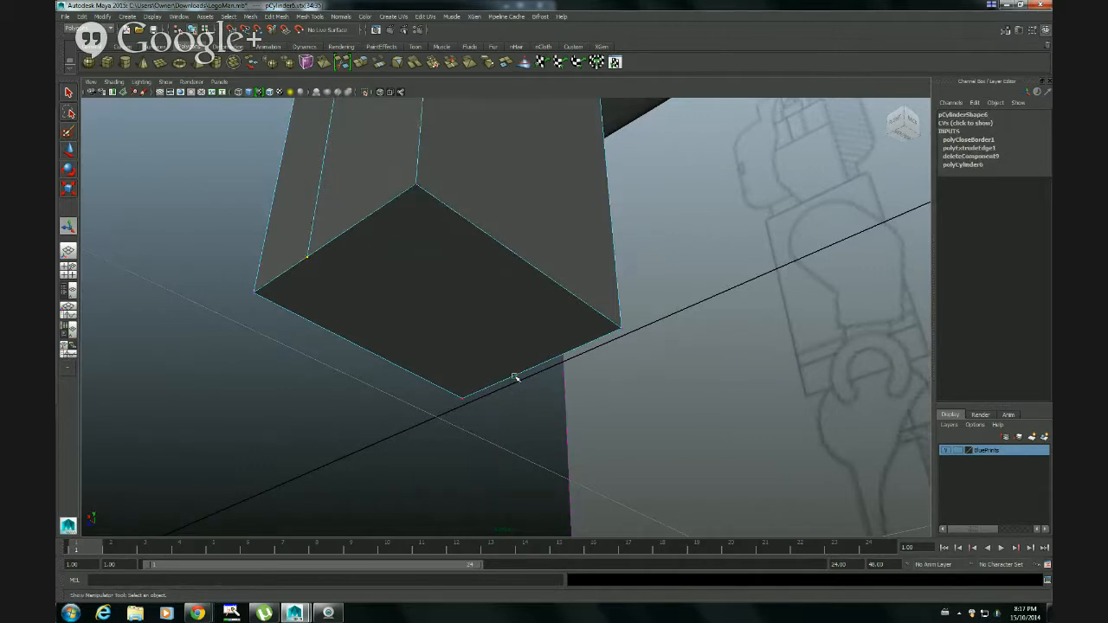
pyautogui.click(279, 17)
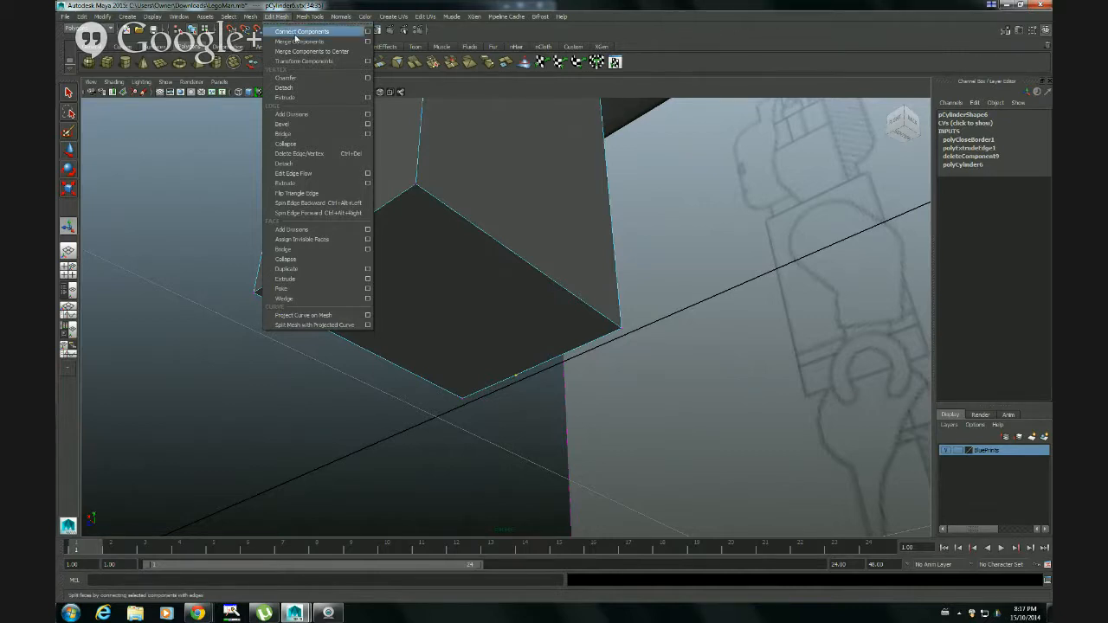
pyautogui.click(367, 32)
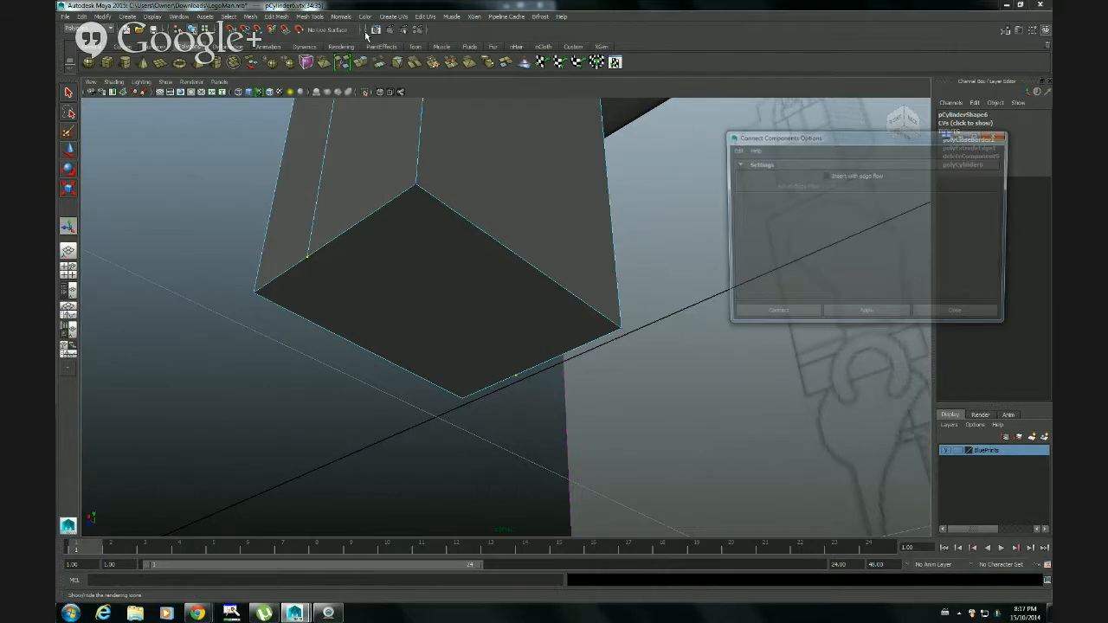
pyautogui.click(734, 149)
pyautogui.click(745, 172)
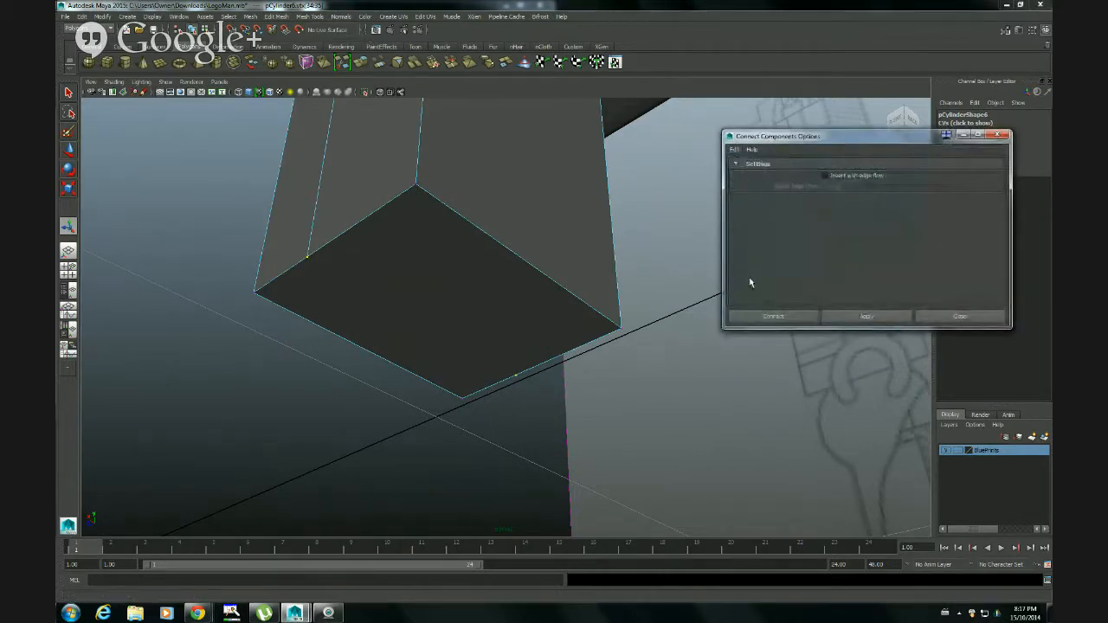
pyautogui.click(773, 319)
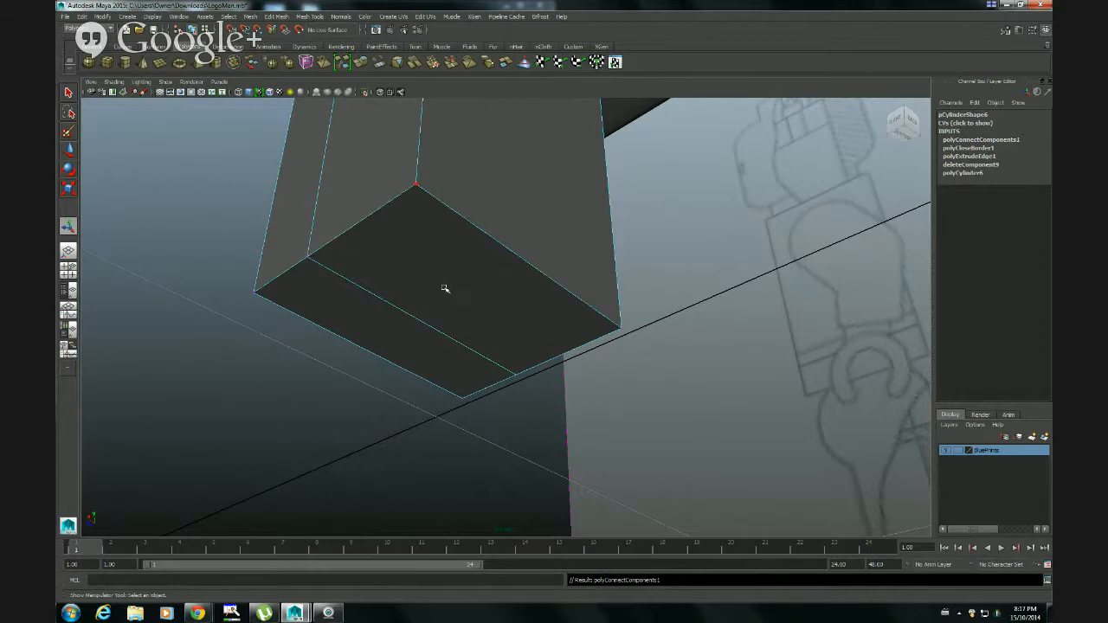
# Check the bottom split by selecting each of the two bottom faces in face mode, and return to object mode
pyautogui.moveTo(450, 290); pyautogui.dragTo(453, 317, button='right')
pyautogui.click(463, 305)
pyautogui.click(428, 365)
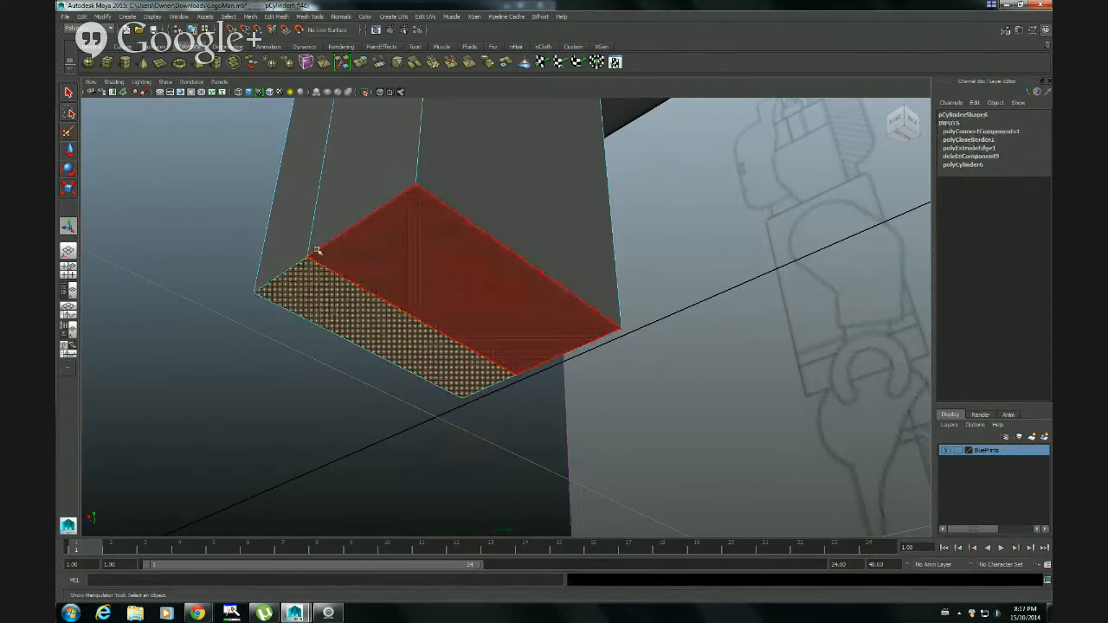
pyautogui.click(361, 389)
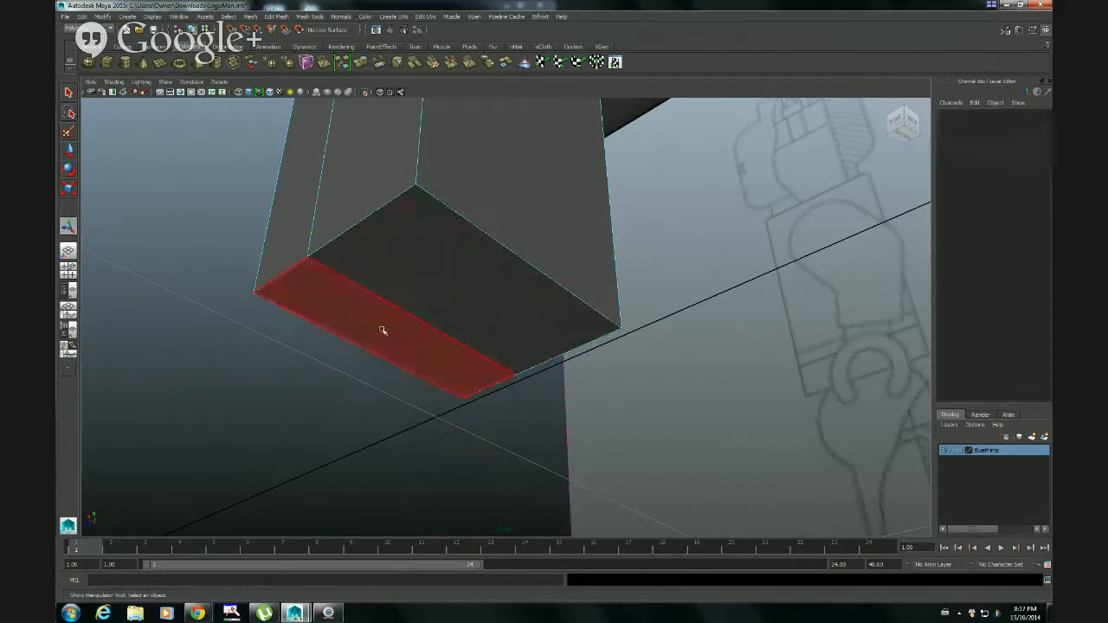
pyautogui.moveTo(389, 318); pyautogui.dragTo(418, 306, button='right')
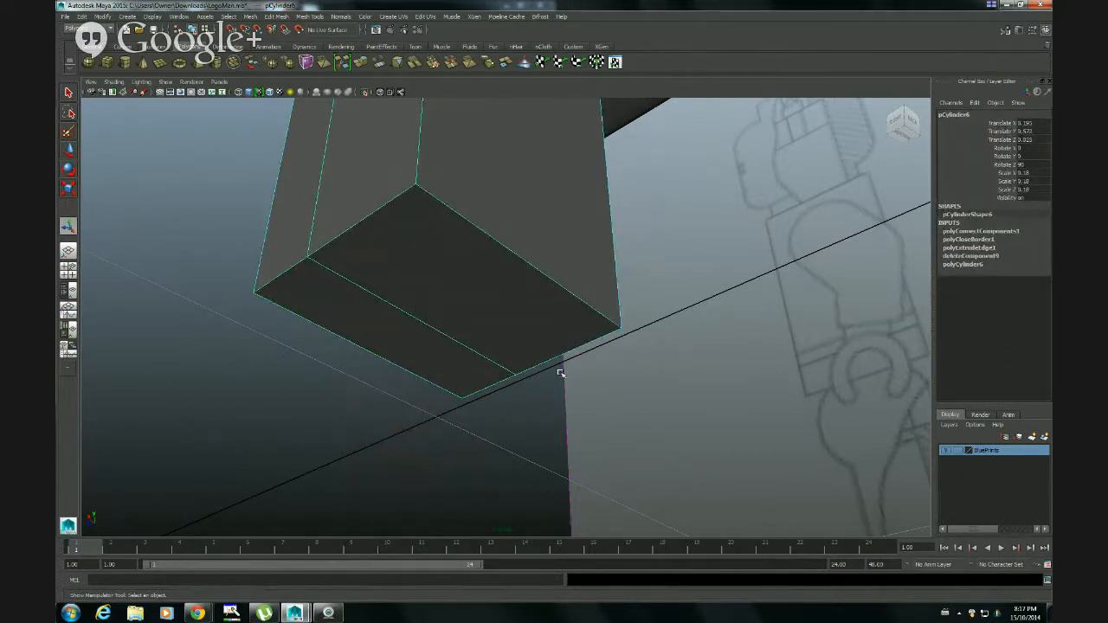
# Select the faces of the leg's straight part below the rounded hip in face mode, working in the maximized side view
pyautogui.keyDown('alt'); pyautogui.moveTo(559, 372); pyautogui.dragTo(609, 419); pyautogui.keyUp('alt')
pyautogui.keyDown('alt'); pyautogui.moveTo(465, 394); pyautogui.dragTo(480, 347); pyautogui.keyUp('alt')
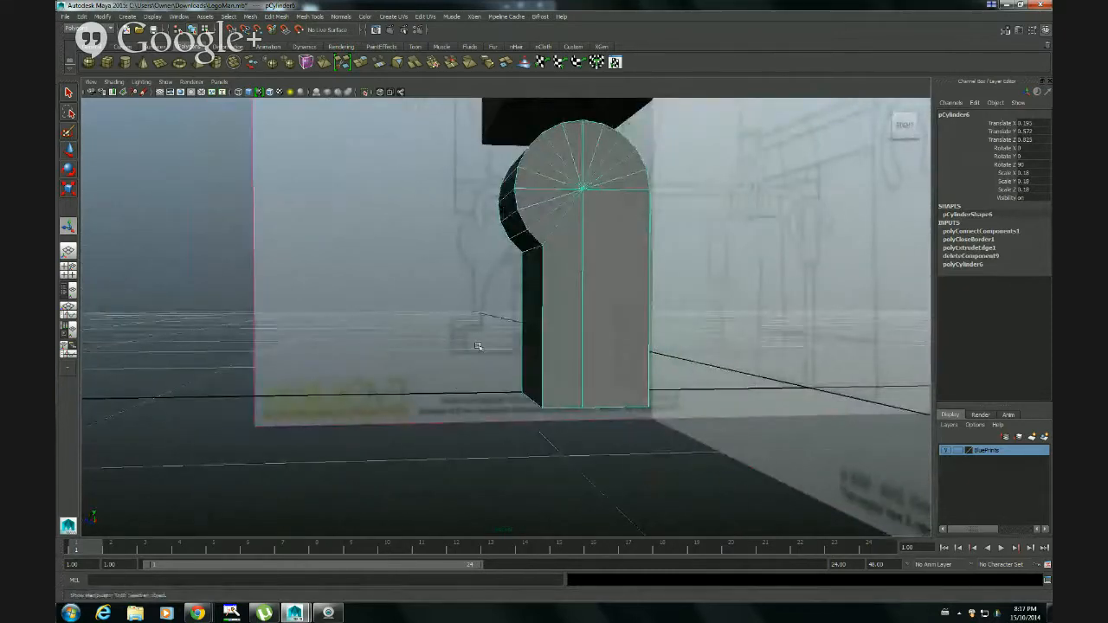
pyautogui.keyDown('alt'); pyautogui.moveTo(465, 336); pyautogui.dragTo(554, 441, button='right'); pyautogui.keyUp('alt')
pyautogui.moveTo(554, 441)
pyautogui.keyDown('alt'); pyautogui.mouseDown()
pyautogui.moveTo(562, 435)
pyautogui.moveTo(544, 428)
pyautogui.mouseUp(); pyautogui.keyUp('alt')
pyautogui.press('space')
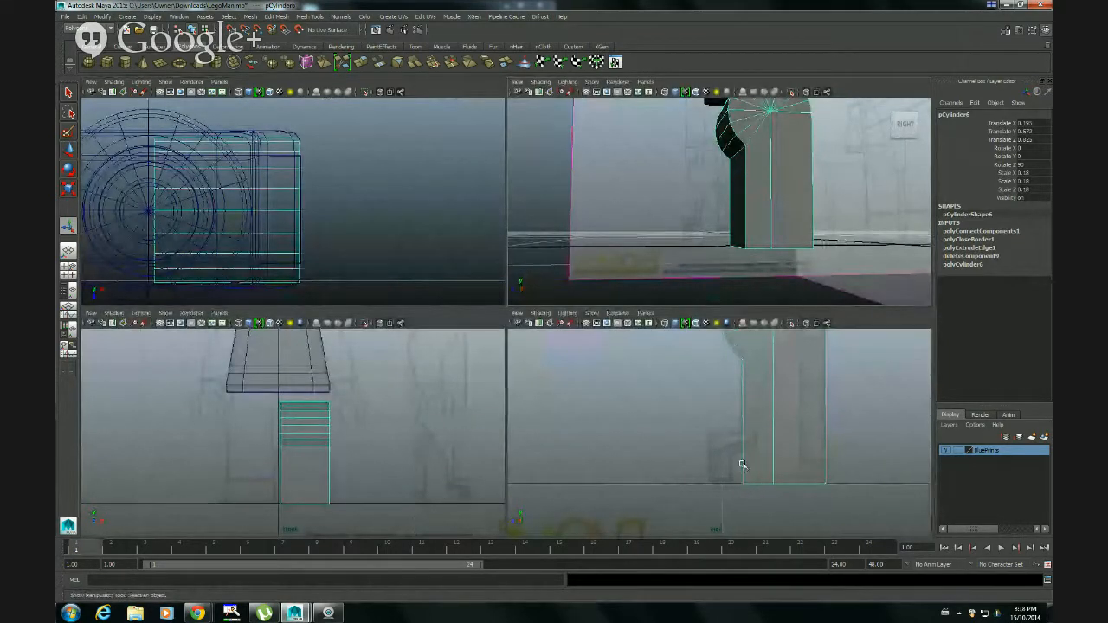
pyautogui.press('space')
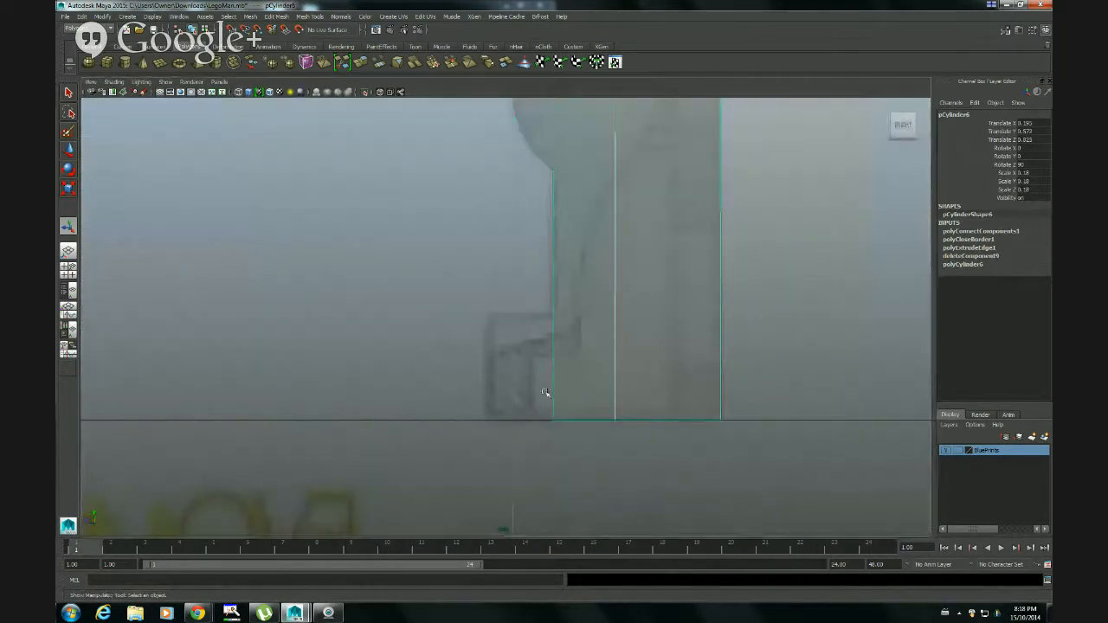
pyautogui.rightClick(581, 355)
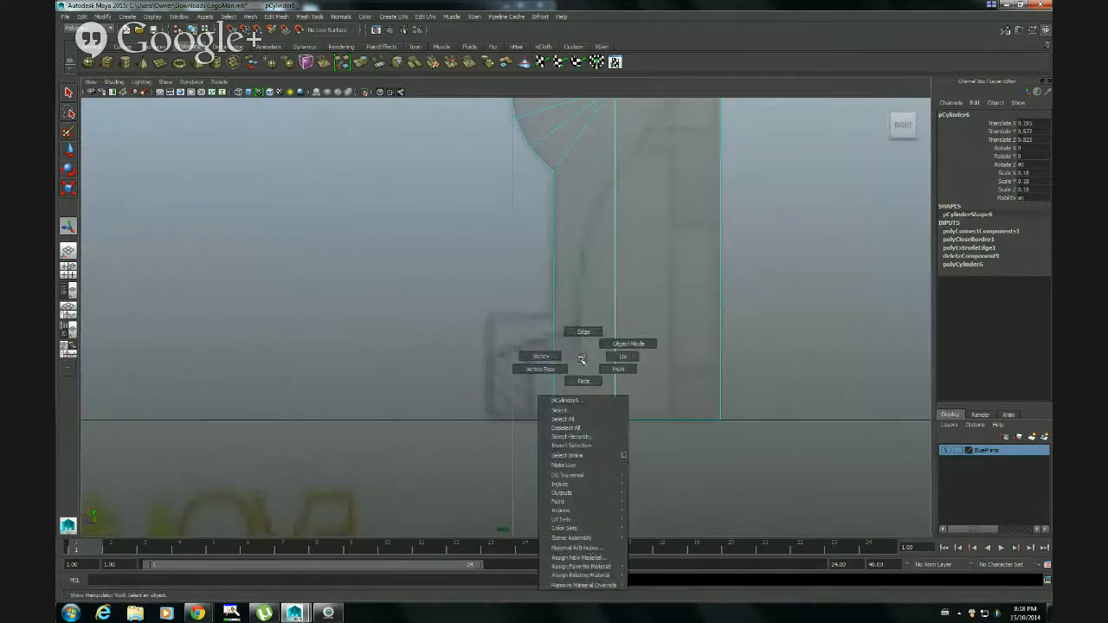
pyautogui.click(583, 380)
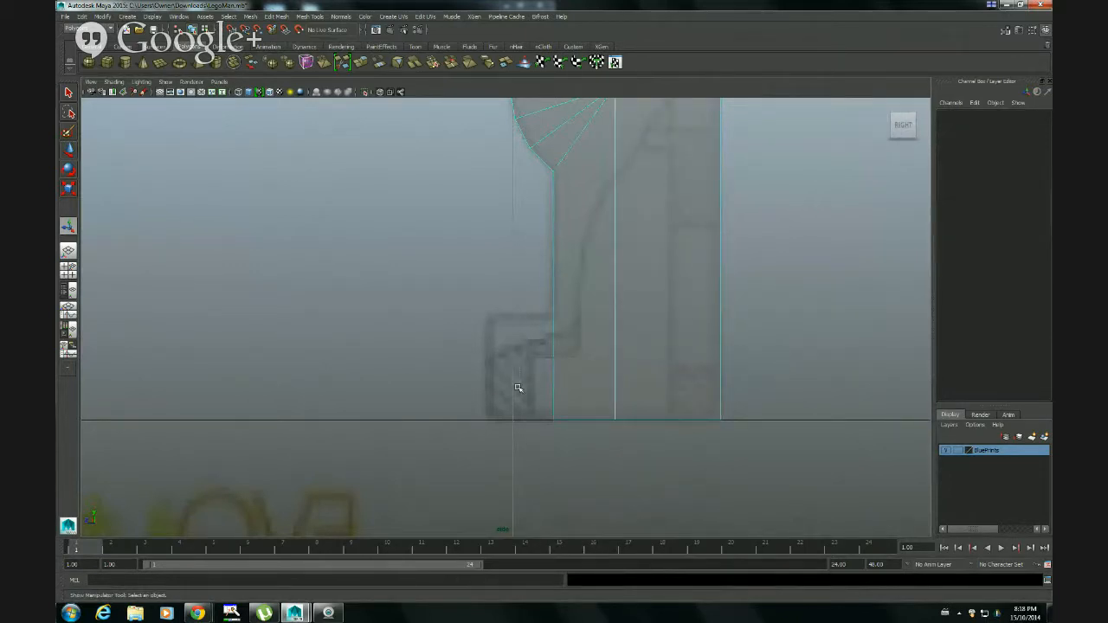
pyautogui.hotkey('ctrl', 'z')
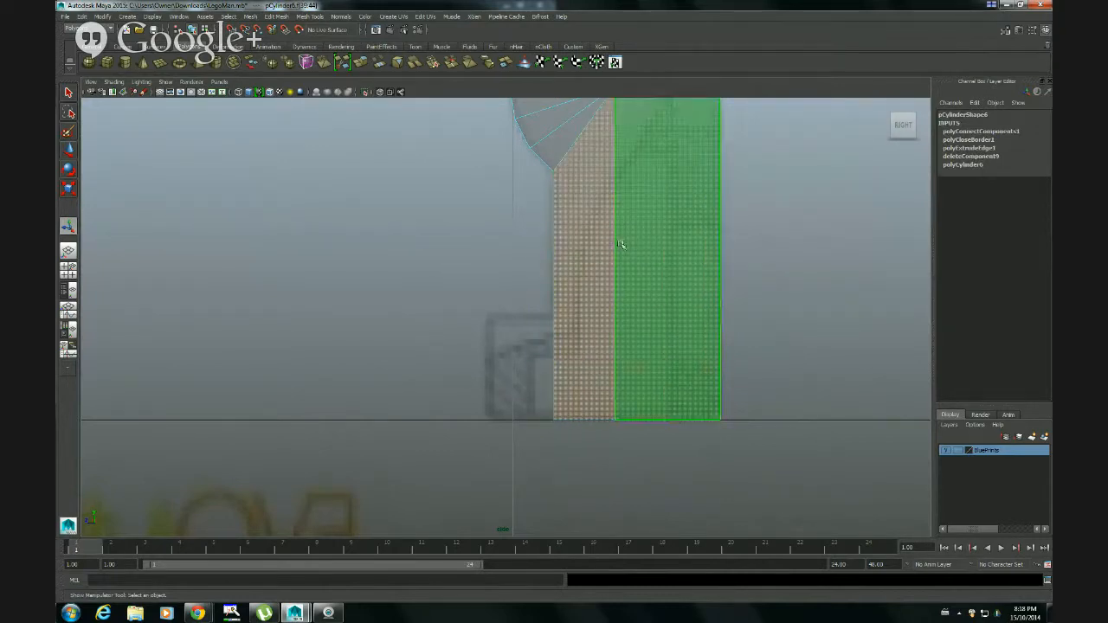
# Inspect the selected lower leg faces from several angles in the perspective view, and frame the foot area in the side view
pyautogui.press('space')
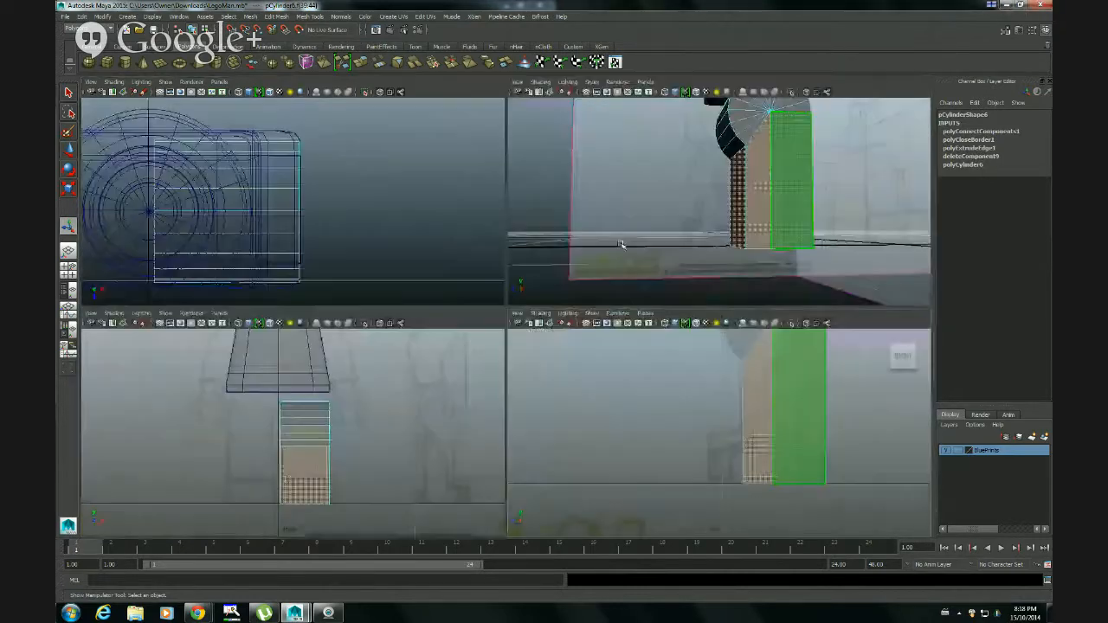
pyautogui.keyDown('alt'); pyautogui.moveTo(718, 216); pyautogui.dragTo(682, 232); pyautogui.keyUp('alt')
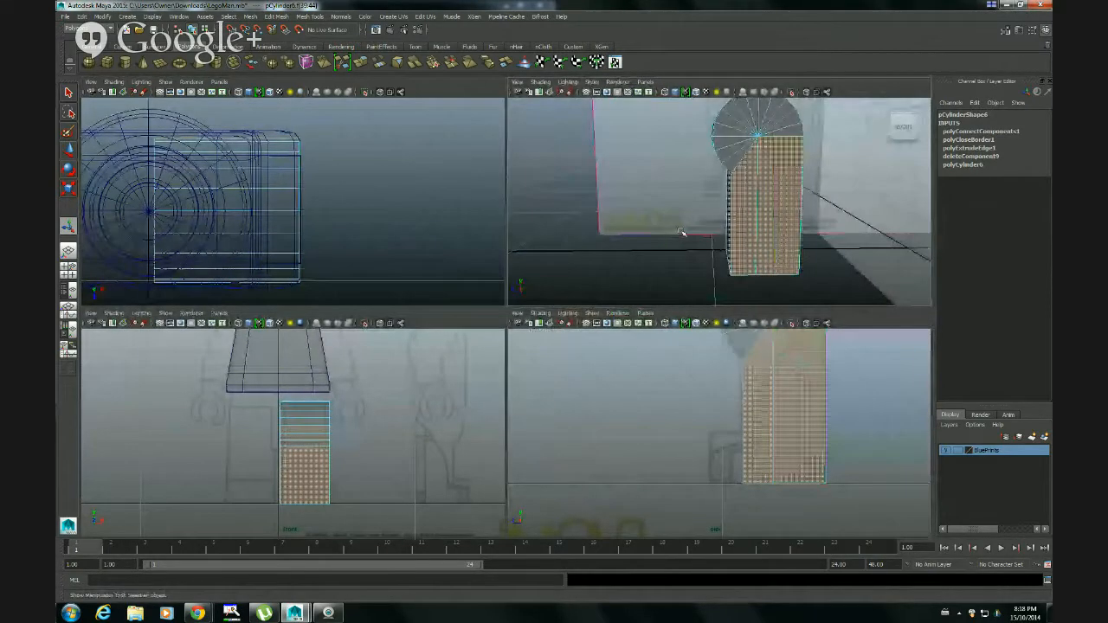
pyautogui.press('space')
pyautogui.keyDown('alt'); pyautogui.moveTo(601, 404); pyautogui.dragTo(660, 240); pyautogui.keyUp('alt')
pyautogui.press('space')
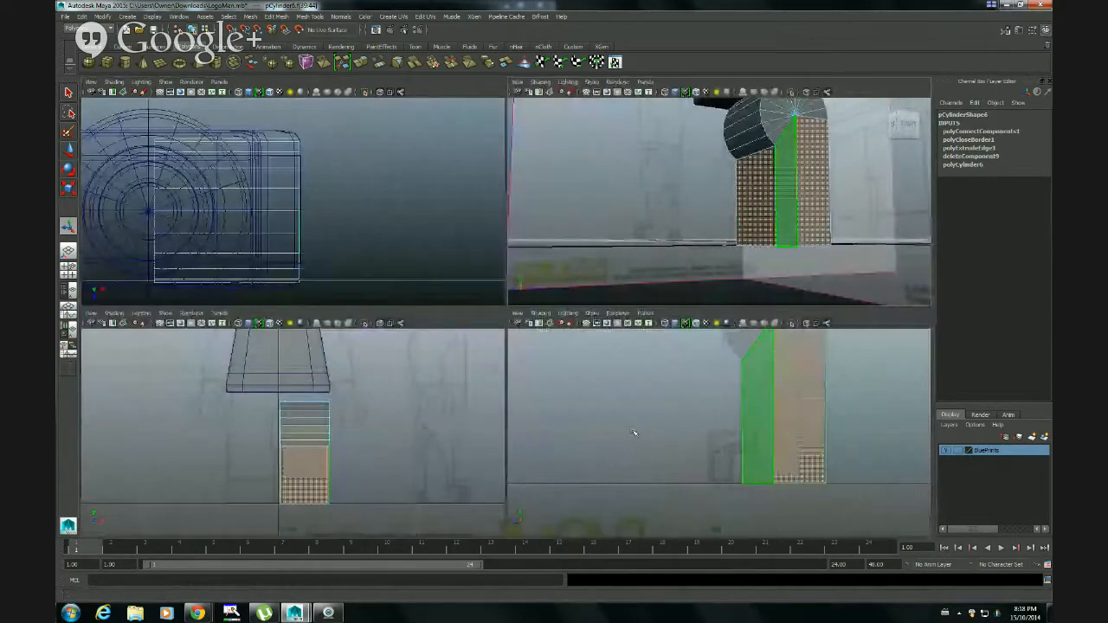
pyautogui.press('space')
pyautogui.keyDown('alt'); pyautogui.moveTo(715, 462); pyautogui.dragTo(449, 275); pyautogui.keyUp('alt')
pyautogui.keyDown('alt'); pyautogui.moveTo(449, 275); pyautogui.dragTo(354, 285, button='middle'); pyautogui.keyUp('alt')
pyautogui.keyDown('alt'); pyautogui.moveTo(354, 285); pyautogui.dragTo(349, 289); pyautogui.keyUp('alt')
pyautogui.keyDown('alt'); pyautogui.moveTo(348, 289); pyautogui.dragTo(454, 309, button='right'); pyautogui.keyUp('alt')
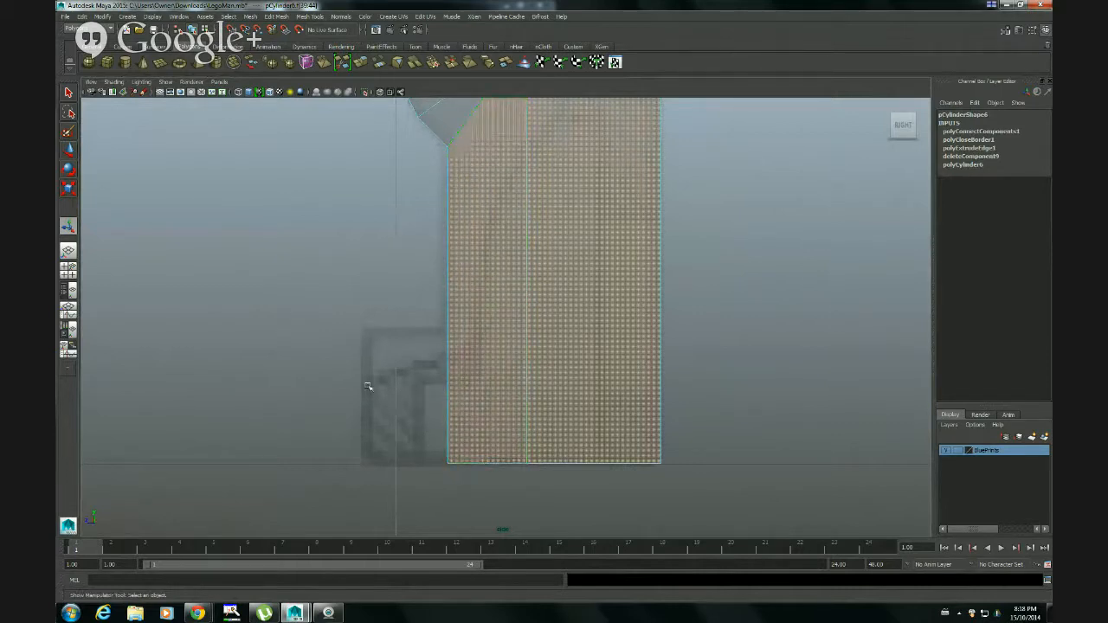
# Cut the selected faces horizontally at the height of the blueprint foot's top edge, using the Cut Faces Tool with reset settings
pyautogui.click(278, 19)
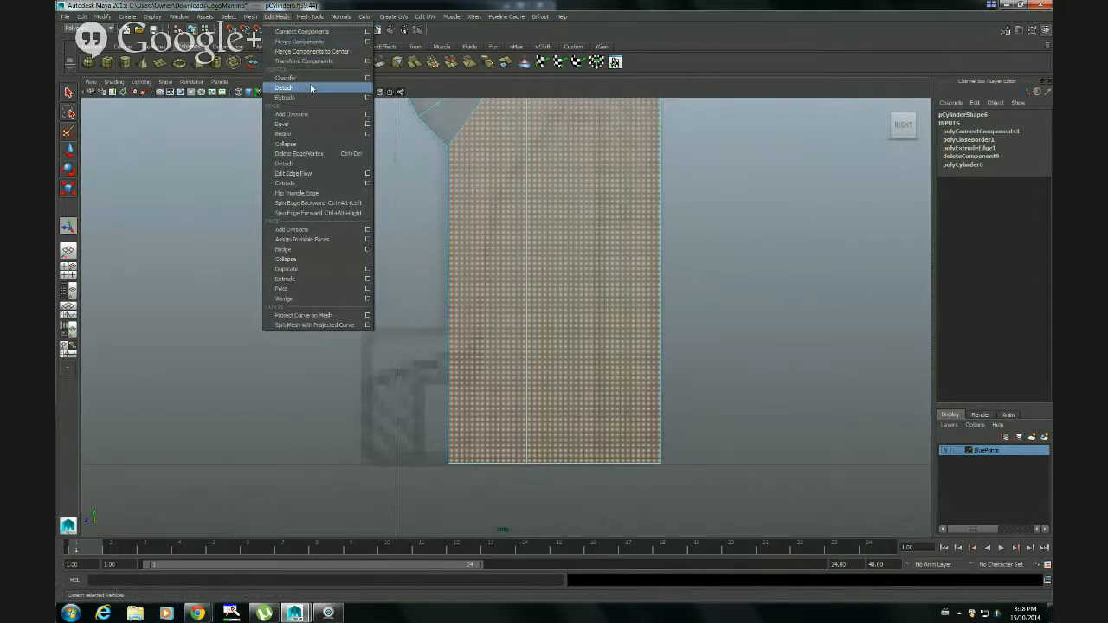
pyautogui.moveTo(250, 17)
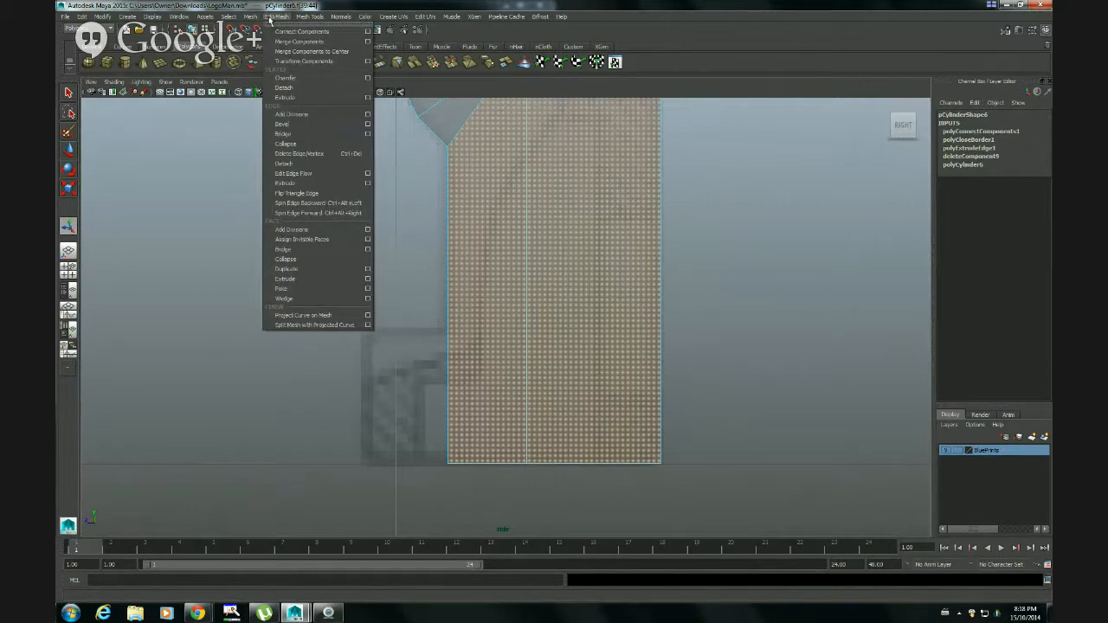
pyautogui.moveTo(306, 15)
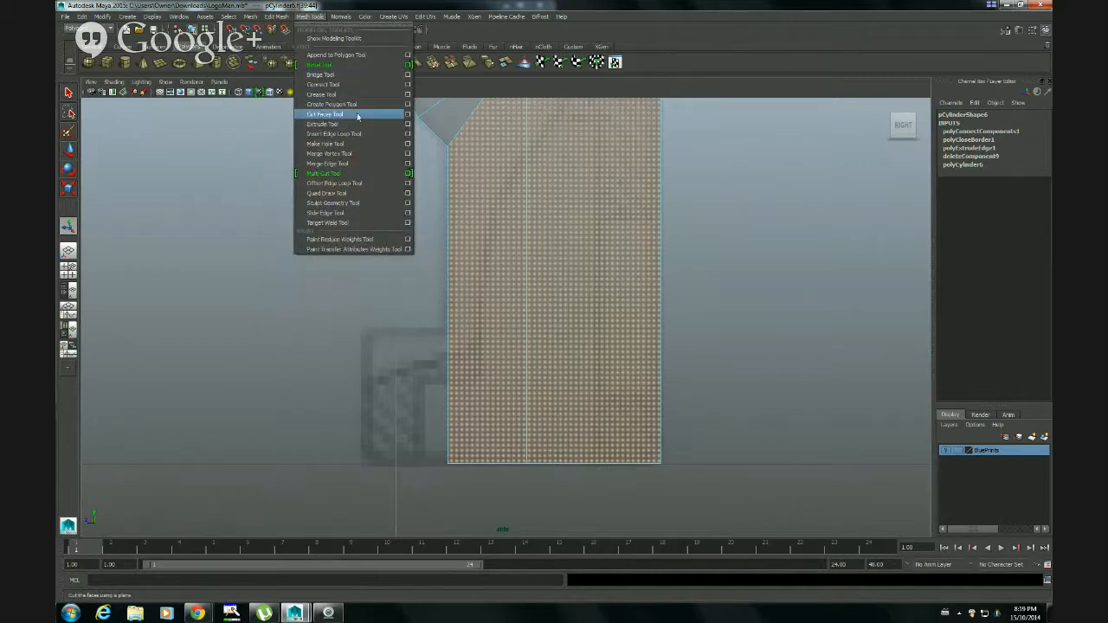
pyautogui.click(407, 114)
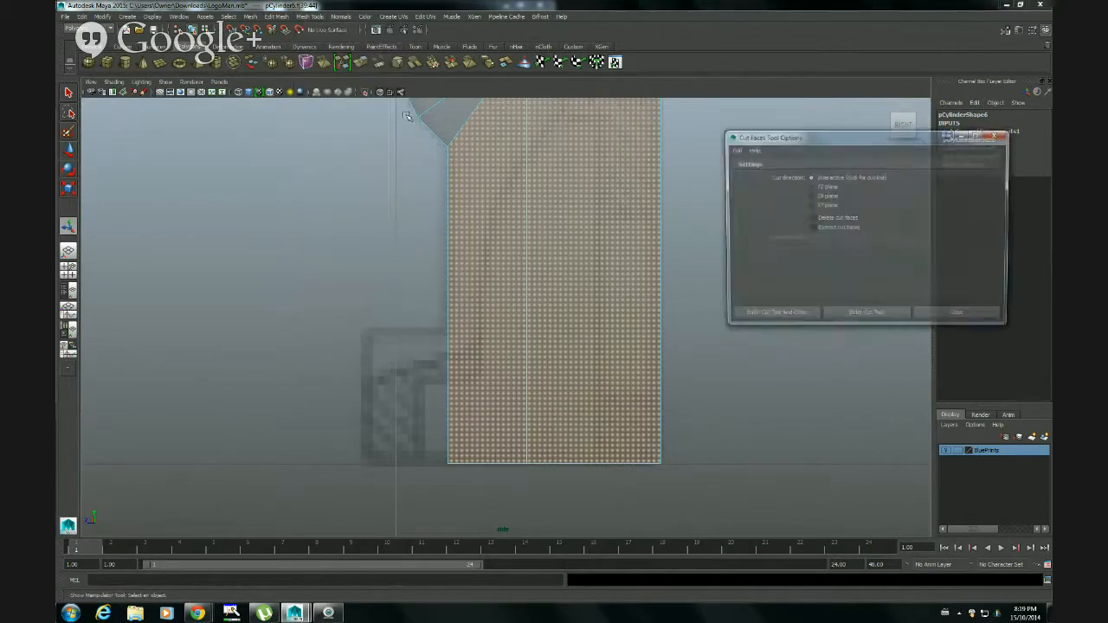
pyautogui.click(734, 150)
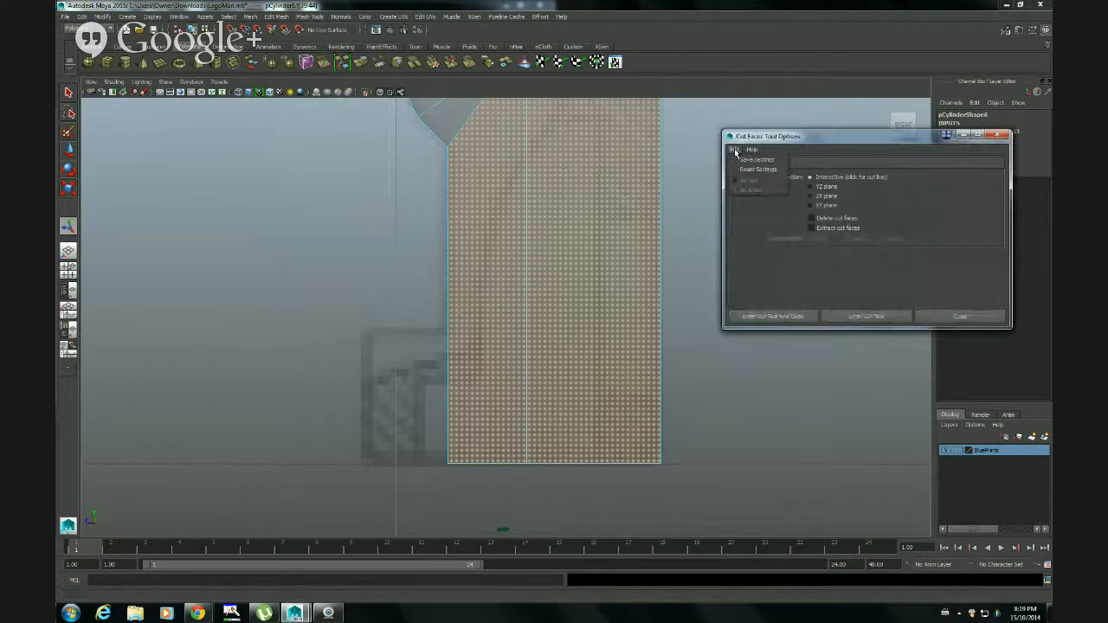
pyautogui.click(740, 173)
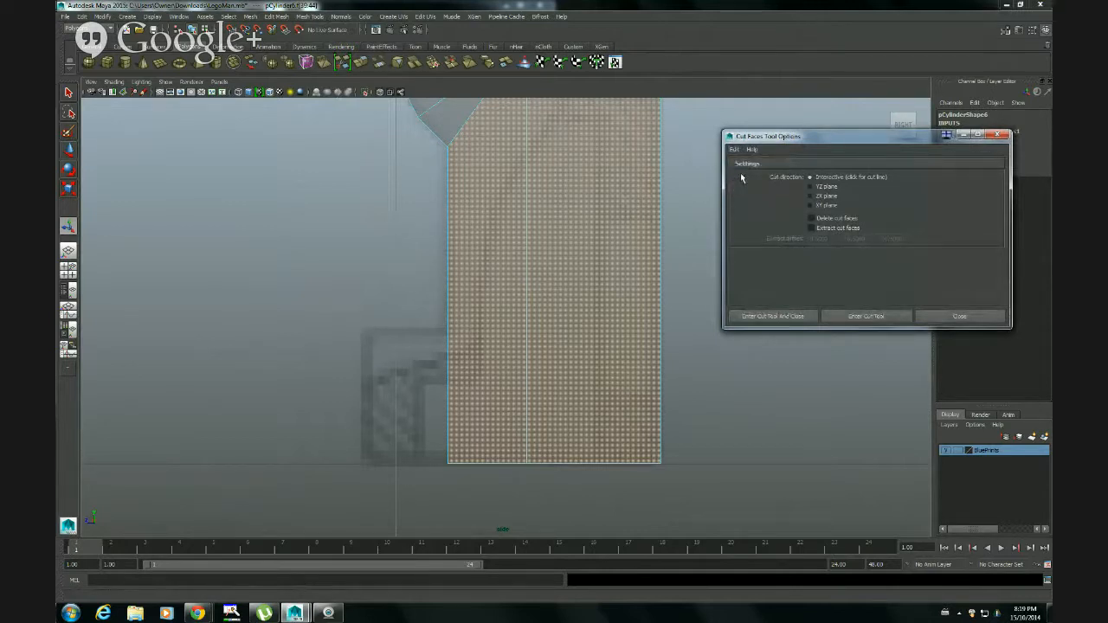
pyautogui.click(772, 315)
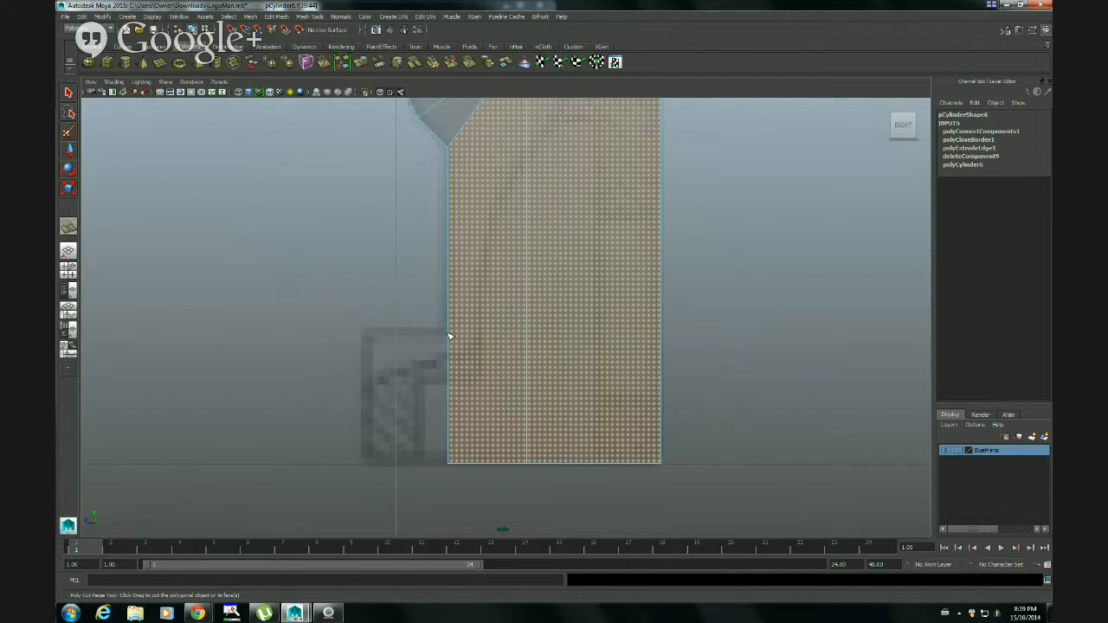
pyautogui.moveTo(448, 336); pyautogui.dragTo(453, 337)
pyautogui.moveTo(453, 336); pyautogui.dragTo(502, 320)
pyautogui.moveTo(485, 333); pyautogui.dragTo(485, 332)
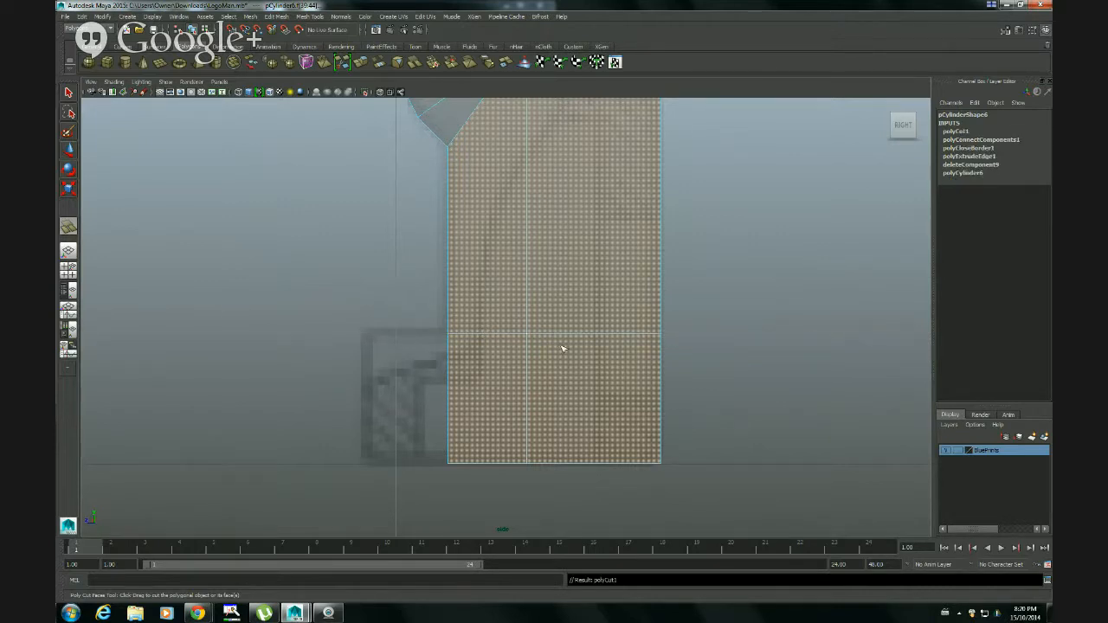
# Return to object mode, select the leg with the Select Tool in the perspective view, and examine the cut around it
pyautogui.rightClick(586, 322)
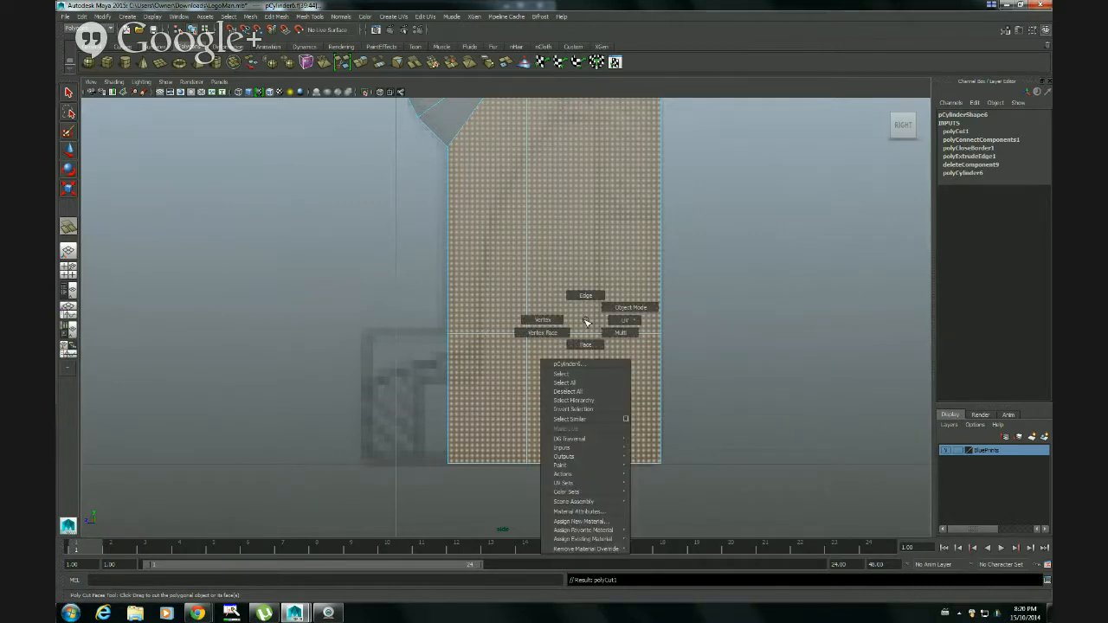
pyautogui.click(611, 308)
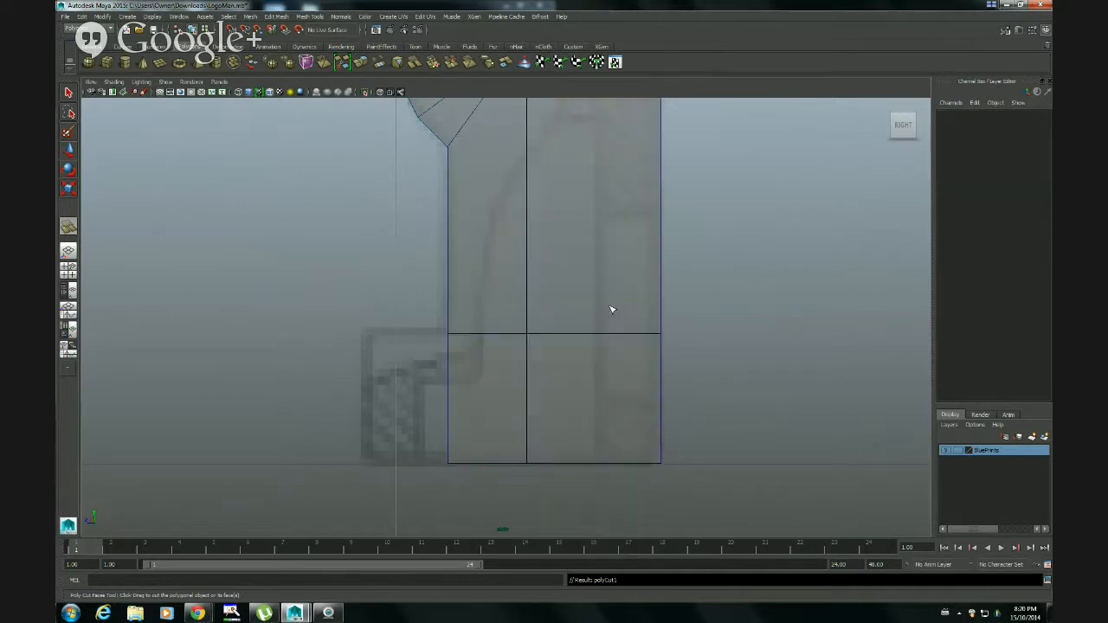
pyautogui.press('space')
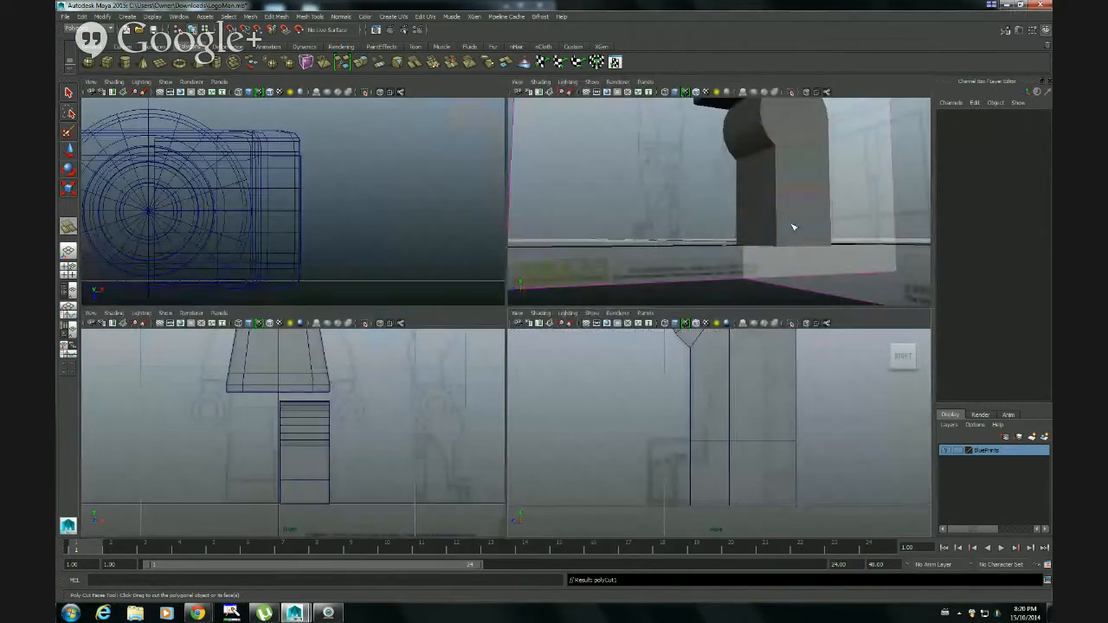
pyautogui.press('space')
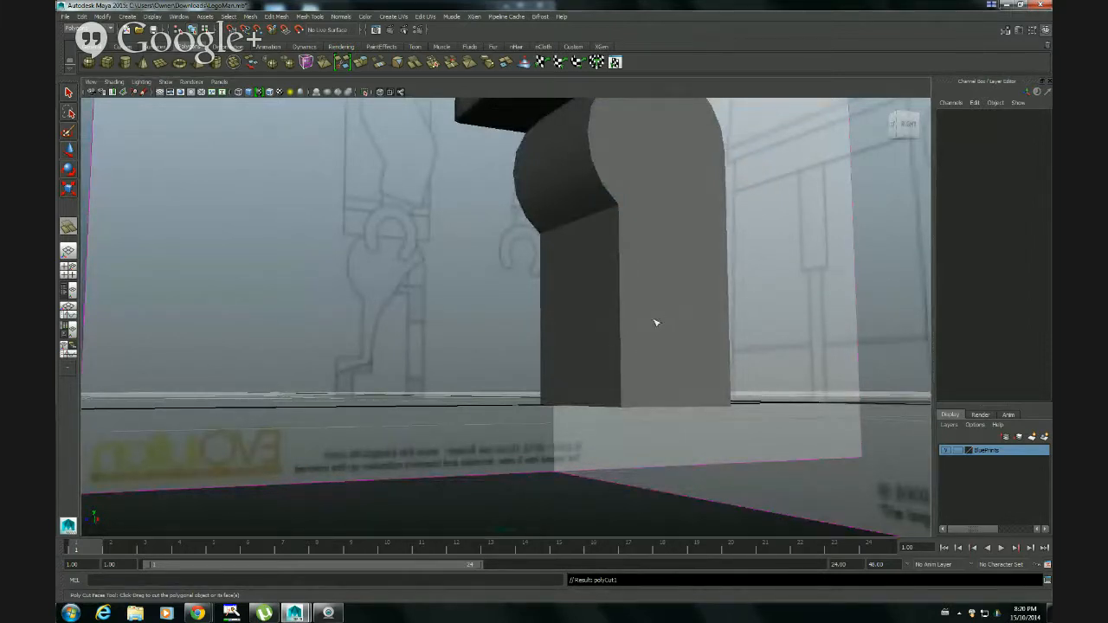
pyautogui.click(69, 93)
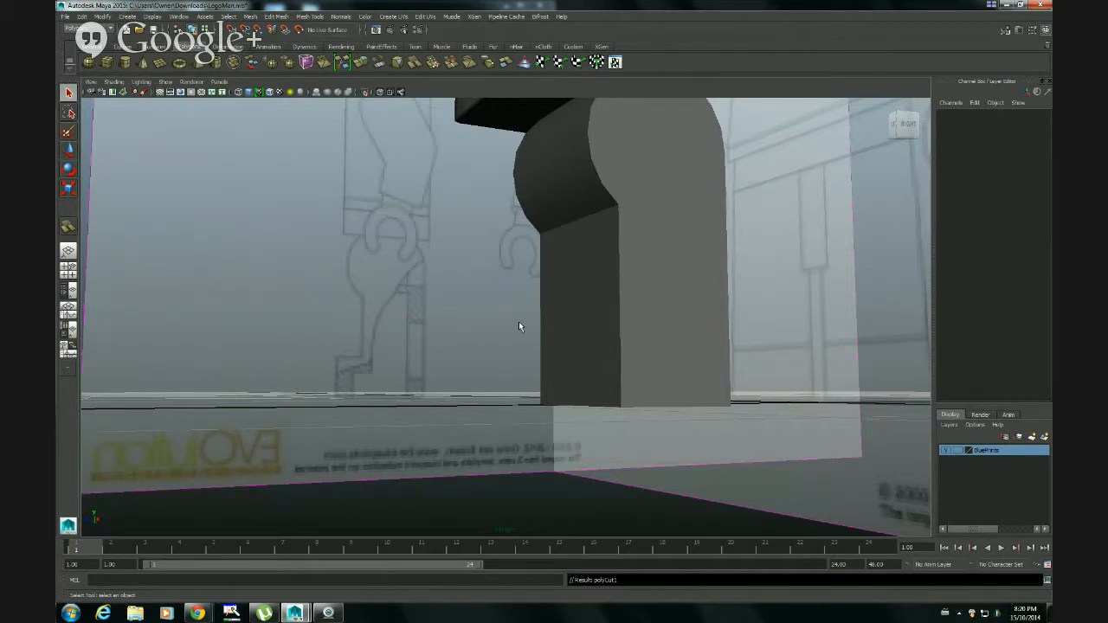
pyautogui.click(571, 336)
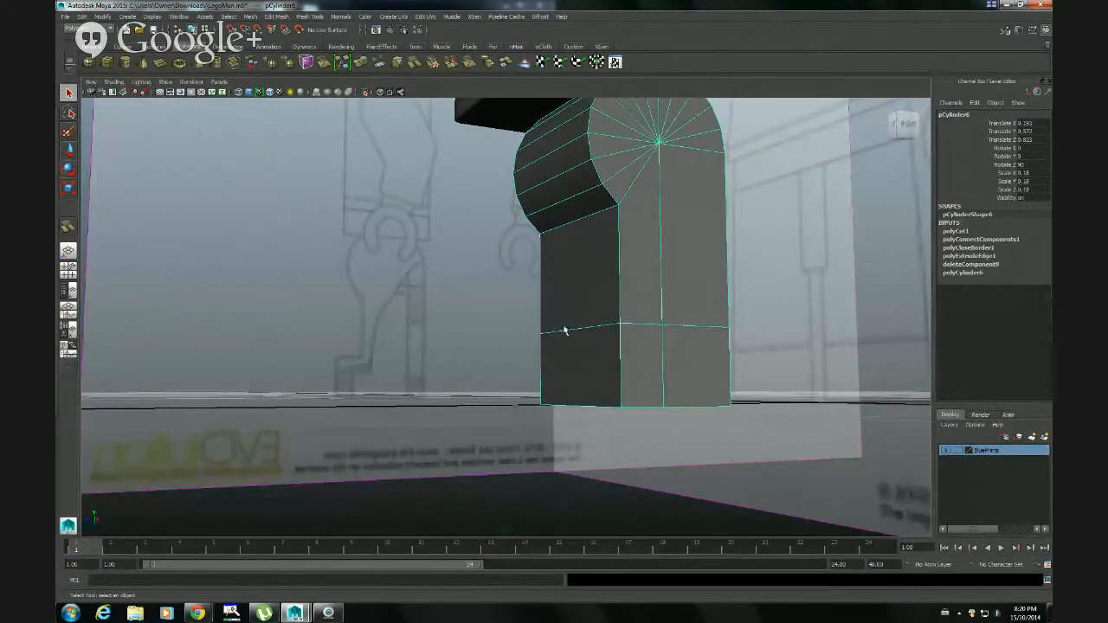
pyautogui.keyDown('alt'); pyautogui.moveTo(566, 337); pyautogui.dragTo(506, 329); pyautogui.keyUp('alt')
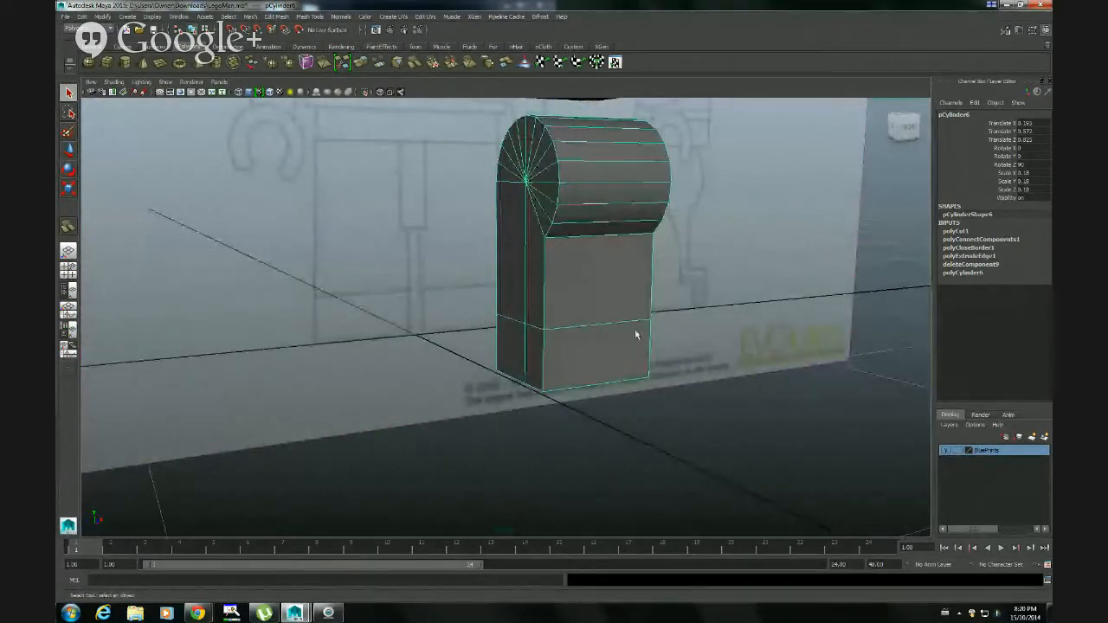
pyautogui.keyDown('alt'); pyautogui.moveTo(635, 334); pyautogui.dragTo(539, 360); pyautogui.keyUp('alt')
pyautogui.keyDown('alt'); pyautogui.moveTo(701, 383); pyautogui.dragTo(598, 378); pyautogui.keyUp('alt')
pyautogui.keyDown('alt'); pyautogui.moveTo(527, 395); pyautogui.dragTo(618, 392); pyautogui.keyUp('alt')
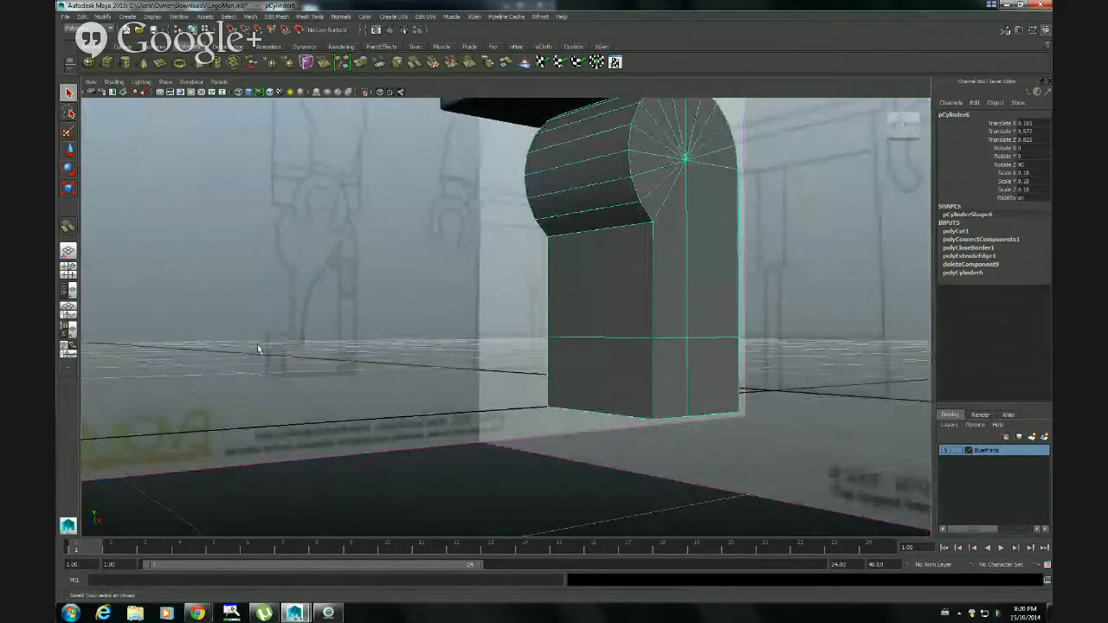
# Select the leg's front face below the horizontal foot cut in face mode and extrude it with the Extrude Face settings reset
pyautogui.rightClick(600, 374)
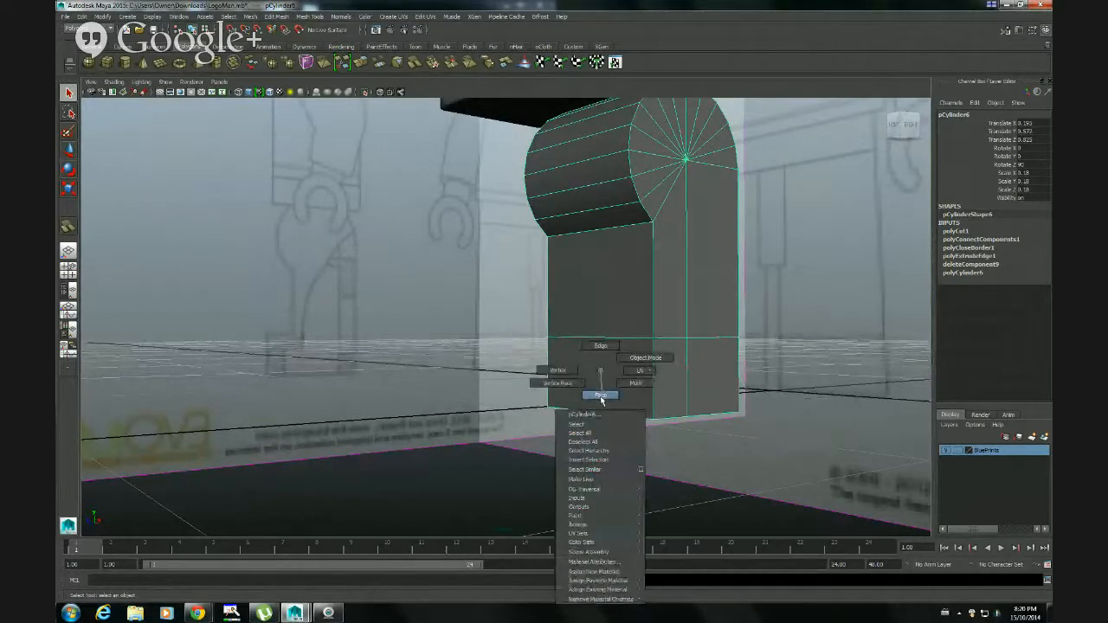
pyautogui.click(600, 394)
pyautogui.click(603, 382)
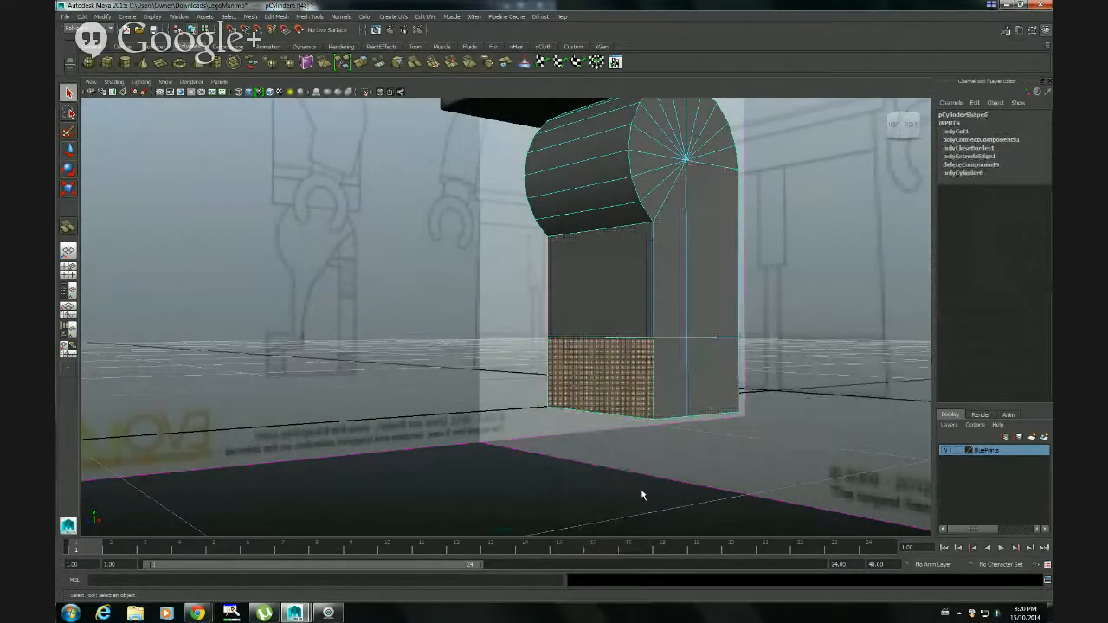
pyautogui.click(277, 16)
pyautogui.moveTo(250, 18)
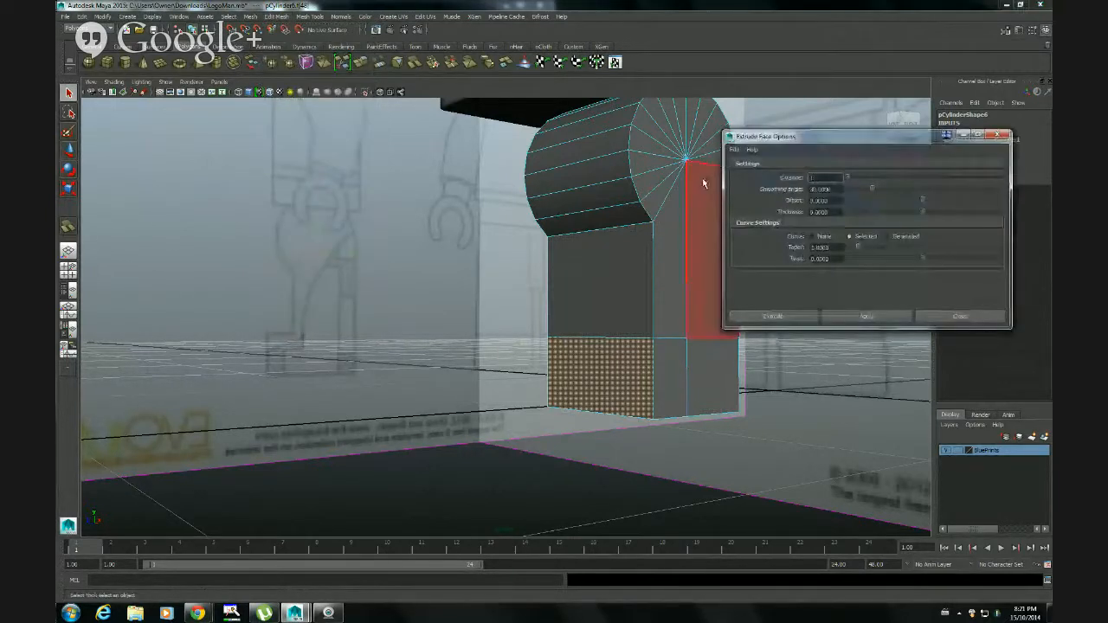
pyautogui.click(734, 149)
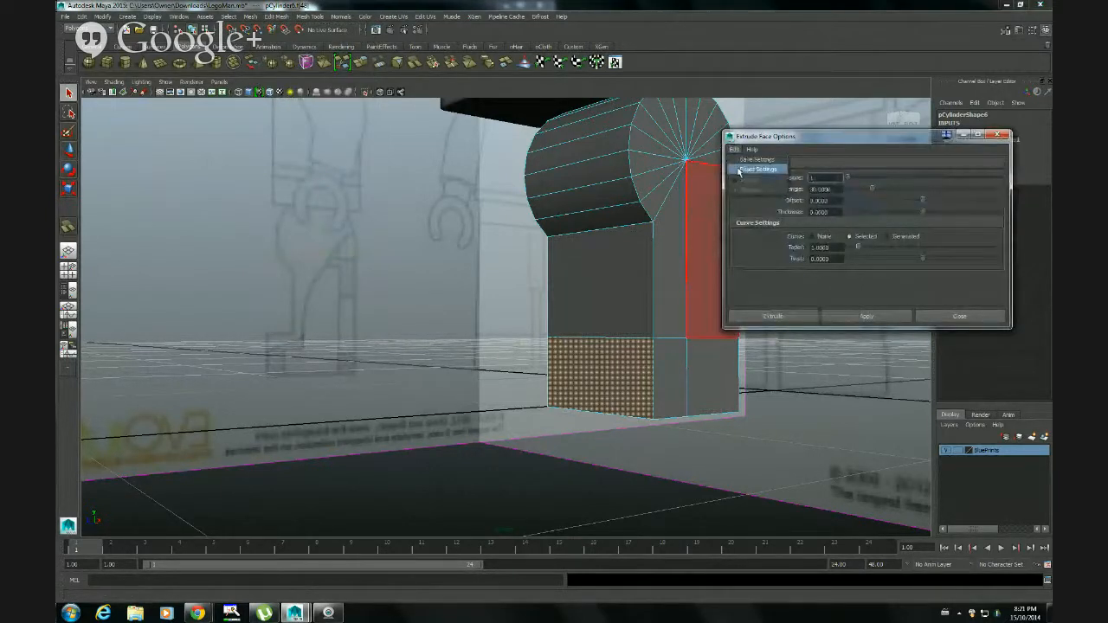
pyautogui.click(739, 170)
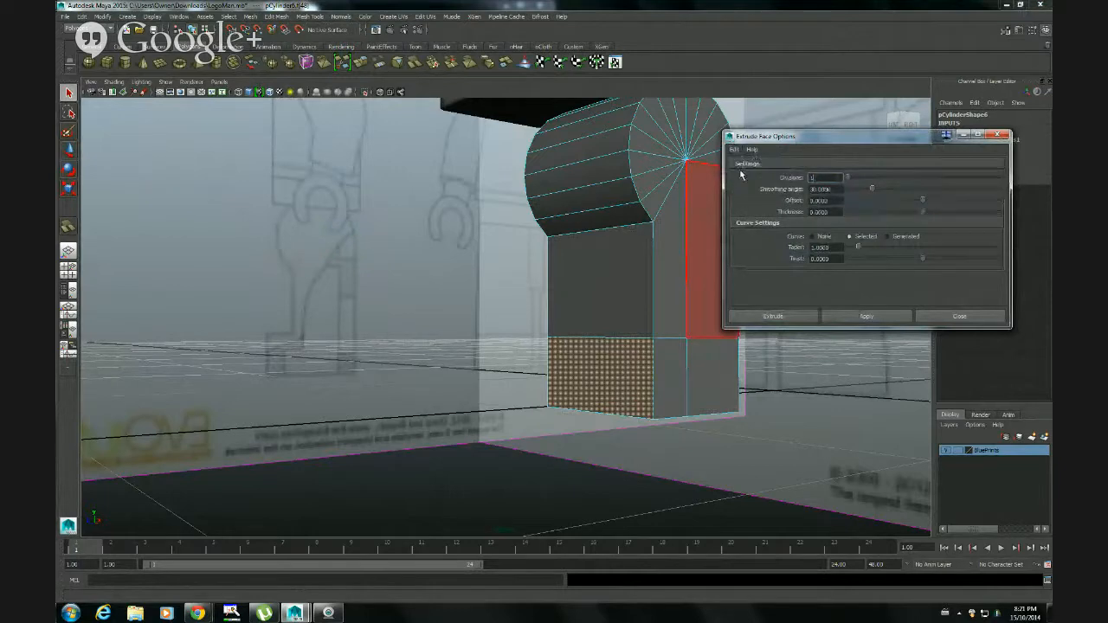
pyautogui.click(797, 318)
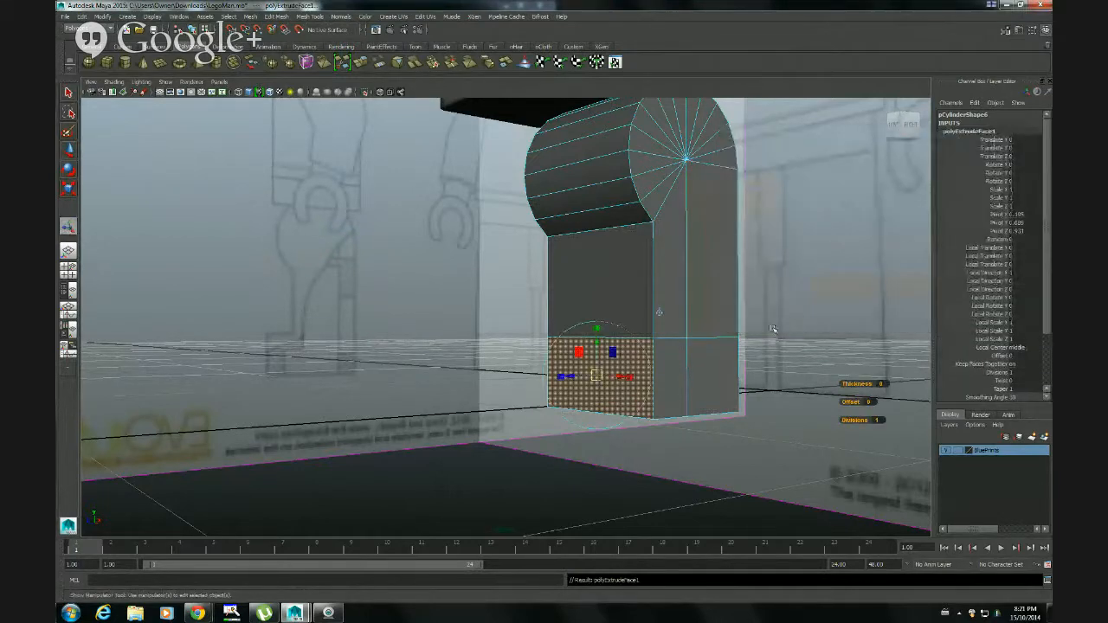
# Pull the extruded face forward in the maximized side view to the toe of the blueprint foot, and clear the selection
pyautogui.press('space')
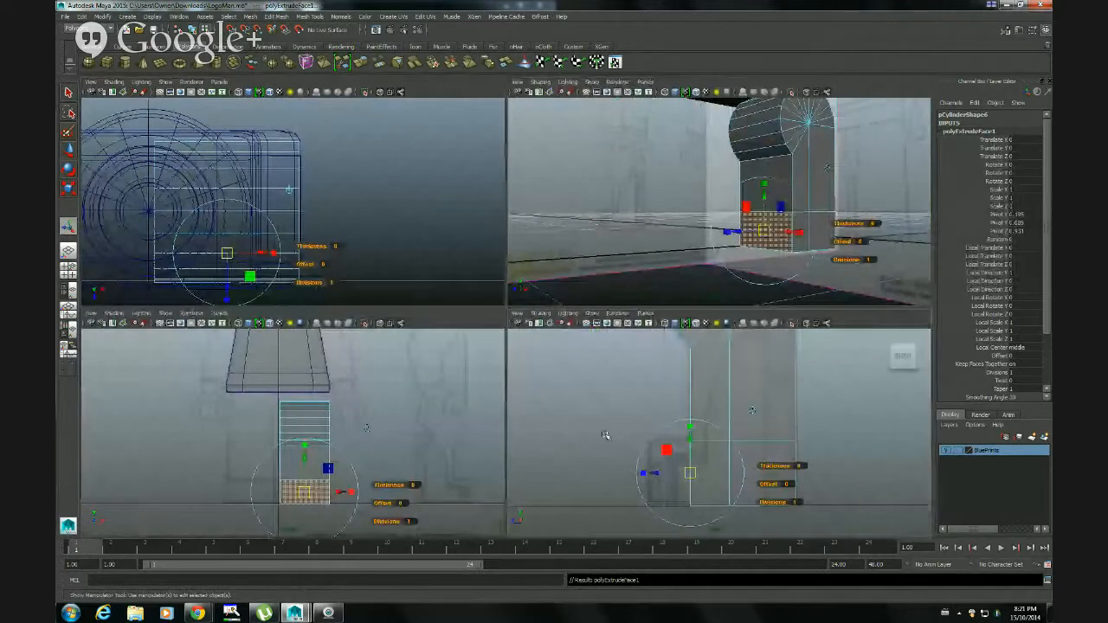
pyautogui.press('space')
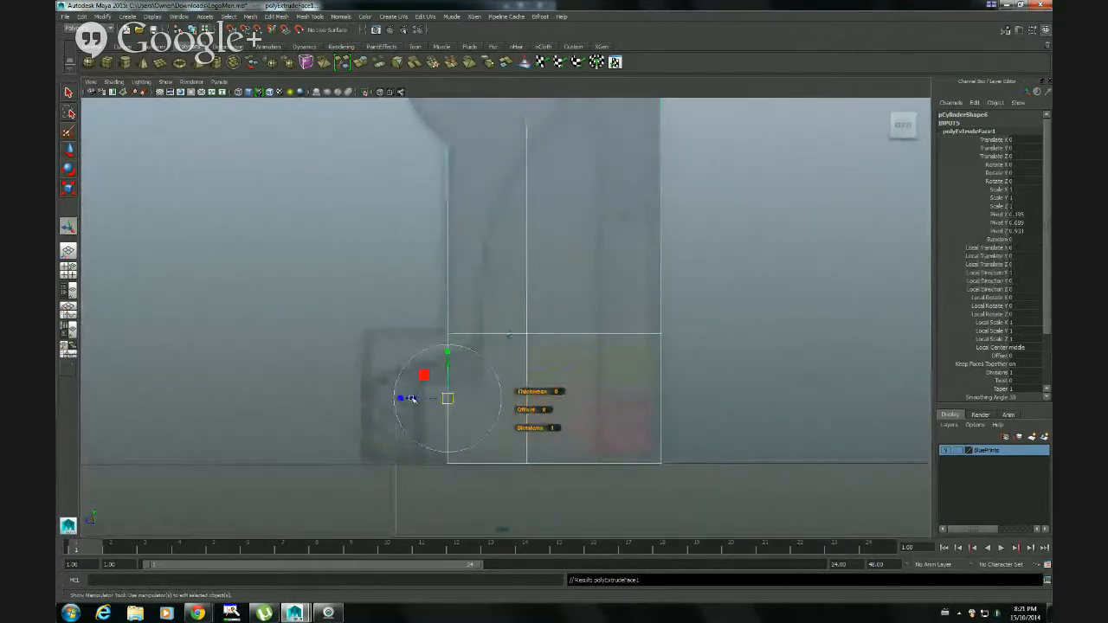
pyautogui.moveTo(412, 398); pyautogui.dragTo(325, 397)
pyautogui.moveTo(404, 308); pyautogui.dragTo(441, 342, button='right')
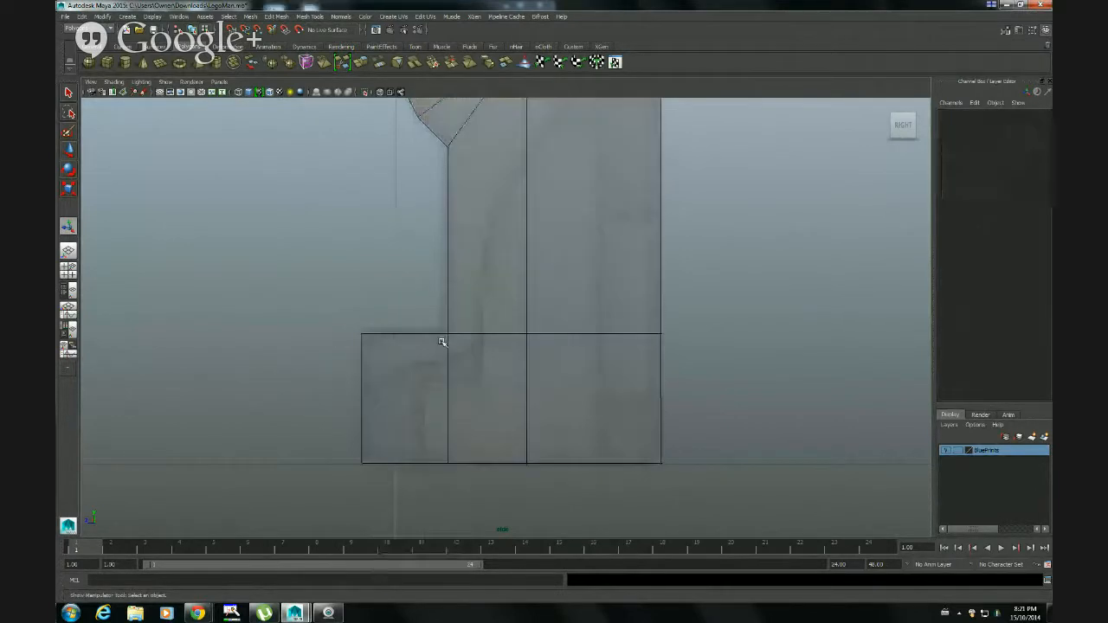
# Select the leg in the perspective view and examine the extruded foot from the front
pyautogui.keyDown('alt'); pyautogui.moveTo(536, 406); pyautogui.dragTo(613, 424); pyautogui.keyUp('alt')
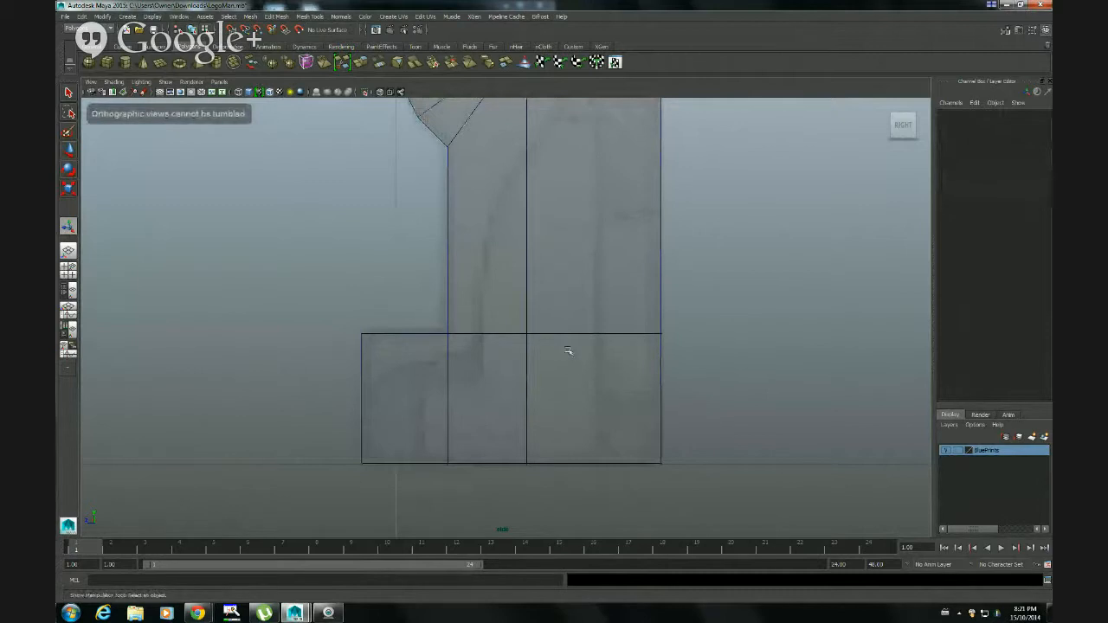
pyautogui.press('space')
pyautogui.press('space')
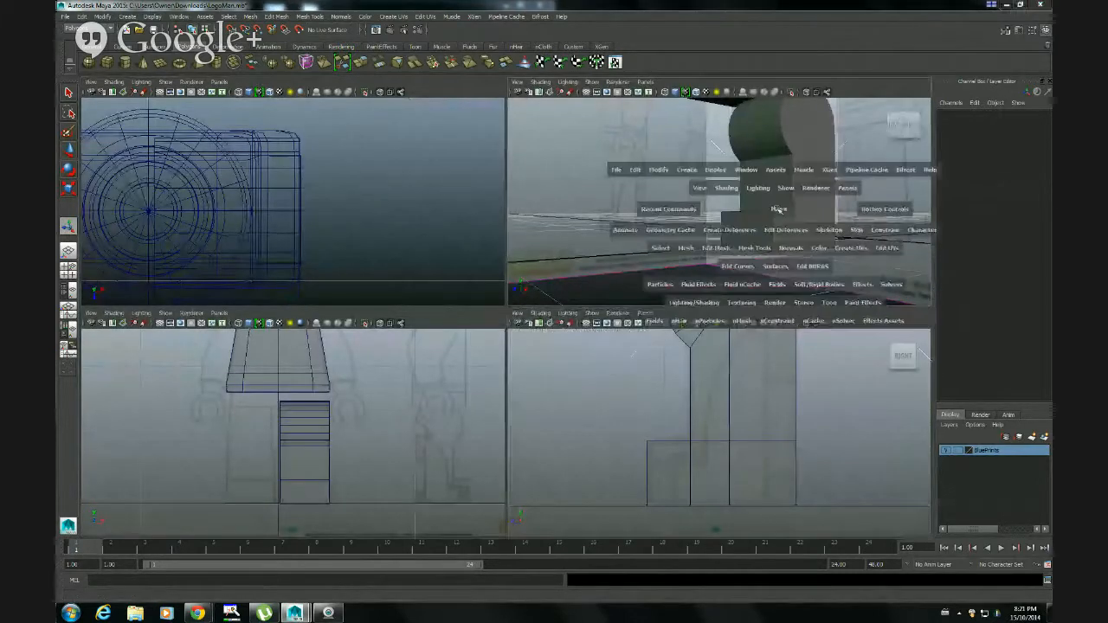
pyautogui.moveTo(622, 310); pyautogui.dragTo(639, 300, button='right')
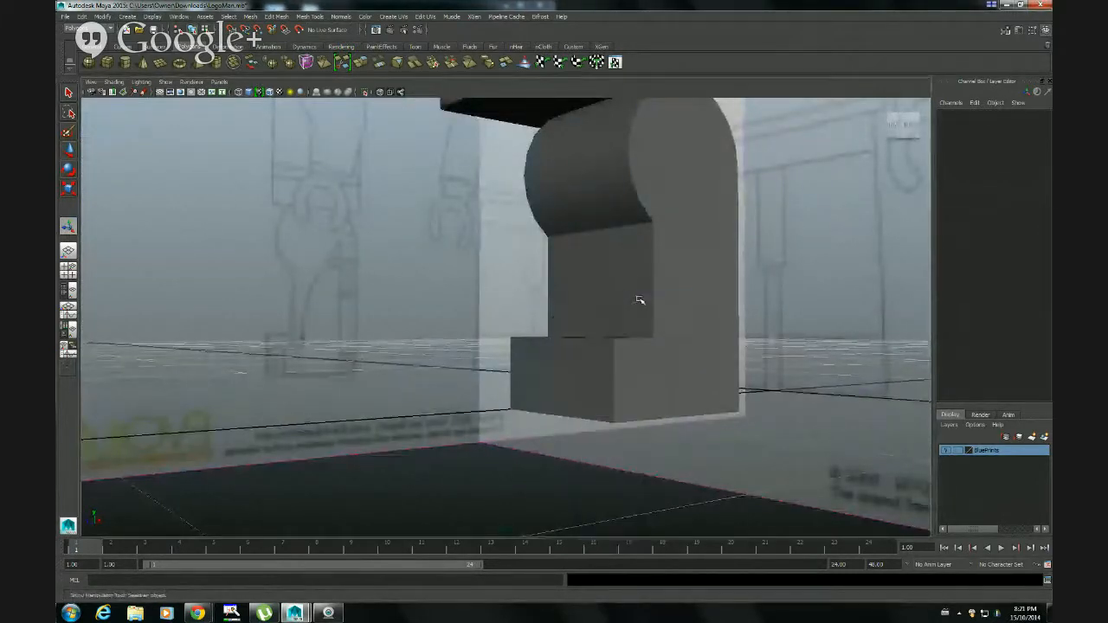
pyautogui.click(638, 301)
pyautogui.keyDown('alt'); pyautogui.moveTo(541, 351); pyautogui.dragTo(512, 367); pyautogui.keyUp('alt')
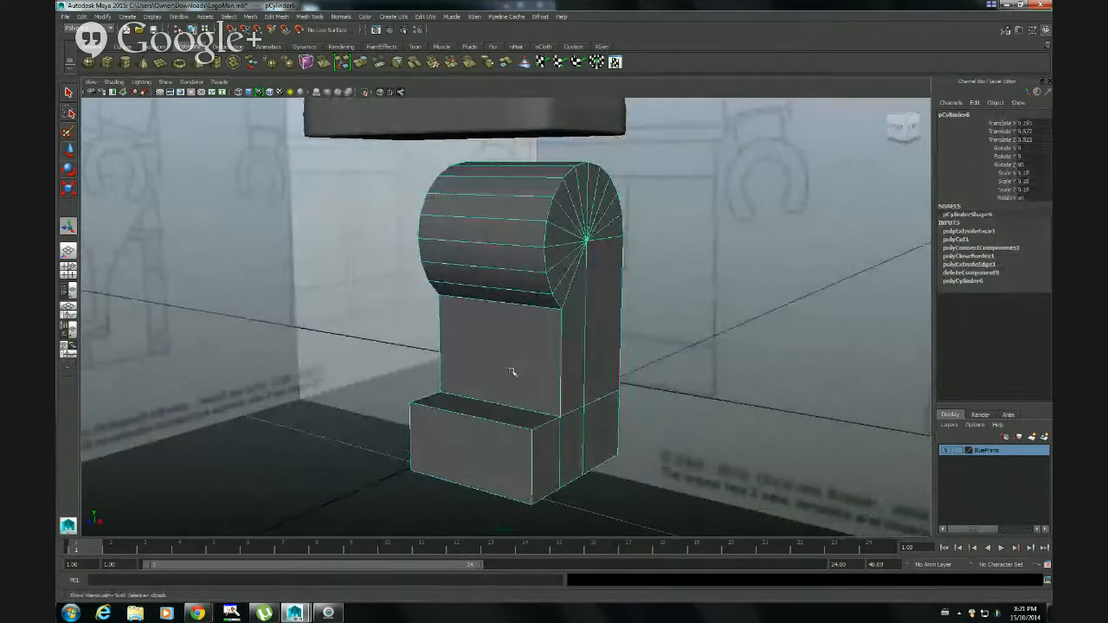
# Preview the leg in smooth mesh display and inspect its rounded shape from the side and front
pyautogui.press('3')
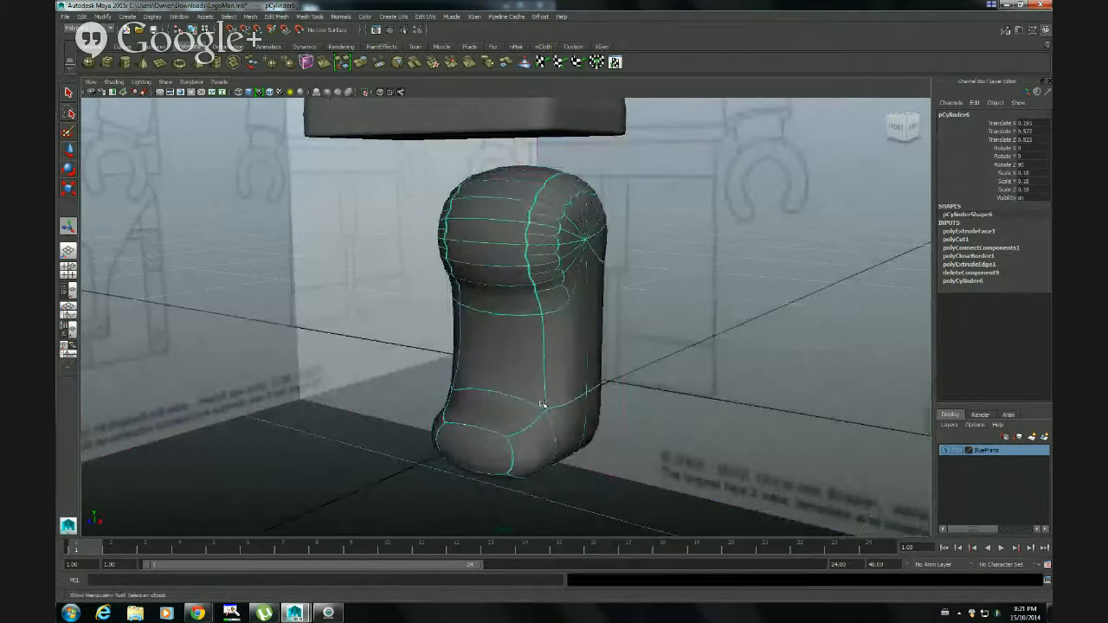
pyautogui.moveTo(598, 366)
pyautogui.keyDown('alt'); pyautogui.mouseDown()
pyautogui.moveTo(675, 366)
pyautogui.moveTo(600, 360)
pyautogui.mouseUp(); pyautogui.keyUp('alt')
pyautogui.click(611, 398)
pyautogui.keyDown('alt'); pyautogui.moveTo(663, 404); pyautogui.dragTo(596, 420); pyautogui.keyUp('alt')
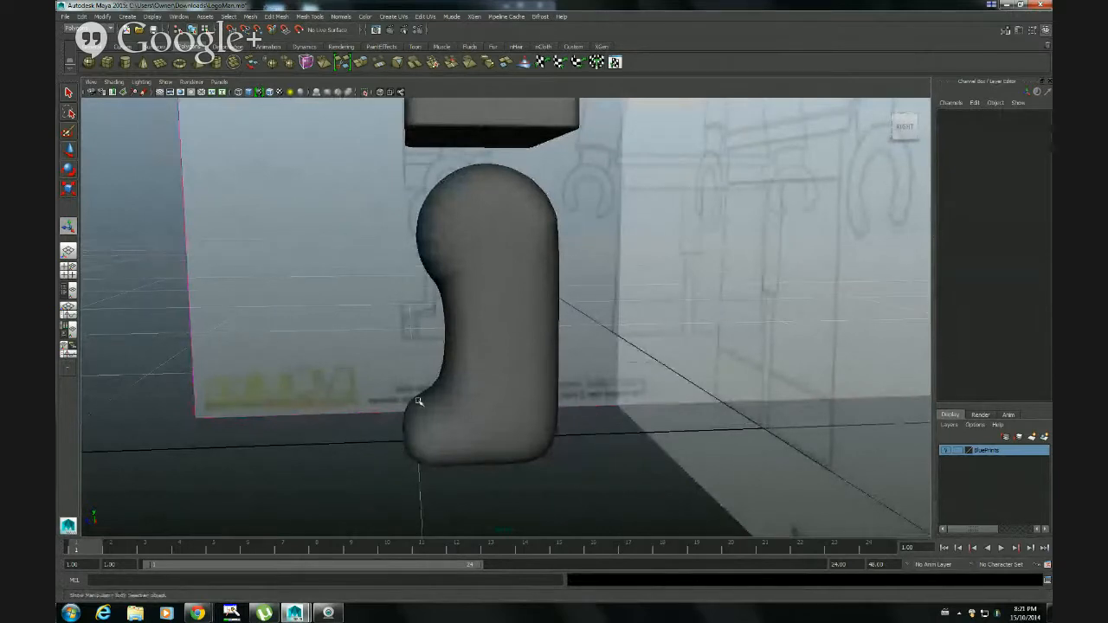
pyautogui.keyDown('alt'); pyautogui.moveTo(487, 301); pyautogui.dragTo(537, 324); pyautogui.keyUp('alt')
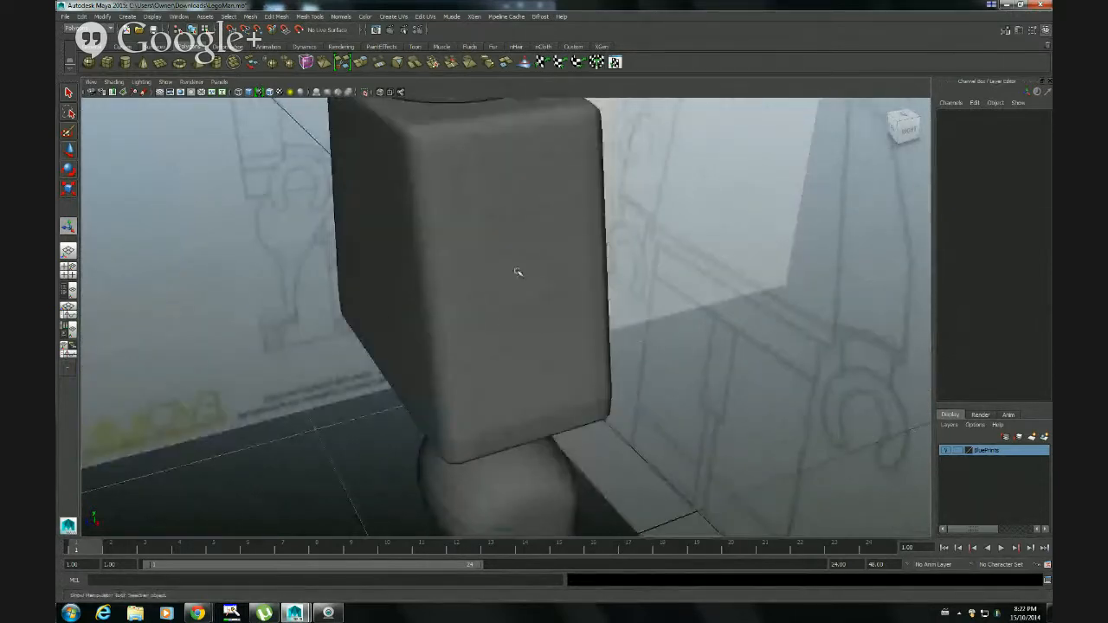
# Examine the rounded edges of the head and torso and compare them with the smoothed leg
pyautogui.keyDown('alt'); pyautogui.moveTo(517, 272); pyautogui.dragTo(546, 487); pyautogui.keyUp('alt')
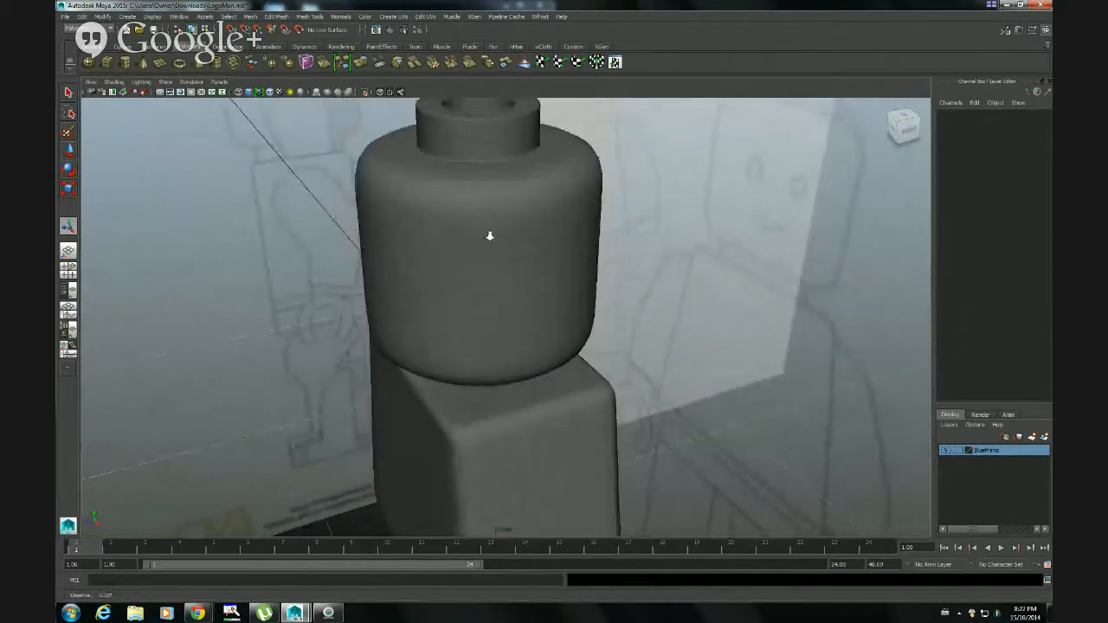
pyautogui.keyDown('alt'); pyautogui.moveTo(488, 236); pyautogui.dragTo(439, 182); pyautogui.keyUp('alt')
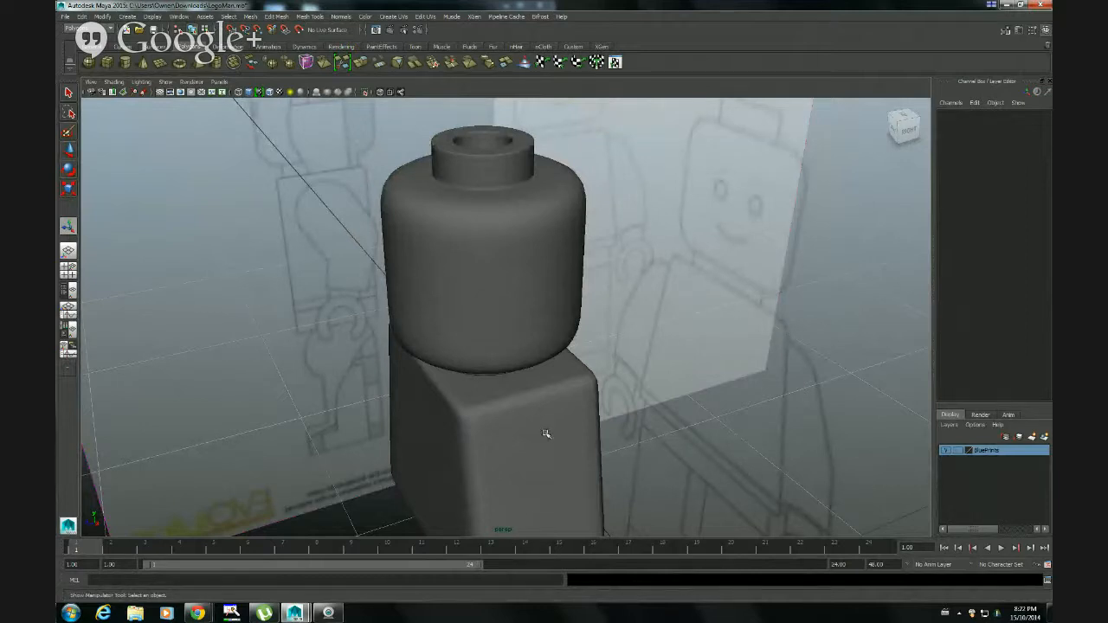
pyautogui.keyDown('alt'); pyautogui.moveTo(545, 433); pyautogui.dragTo(542, 222, button='middle'); pyautogui.keyUp('alt')
pyautogui.keyDown('alt'); pyautogui.moveTo(476, 425); pyautogui.dragTo(571, 474, button='right'); pyautogui.keyUp('alt')
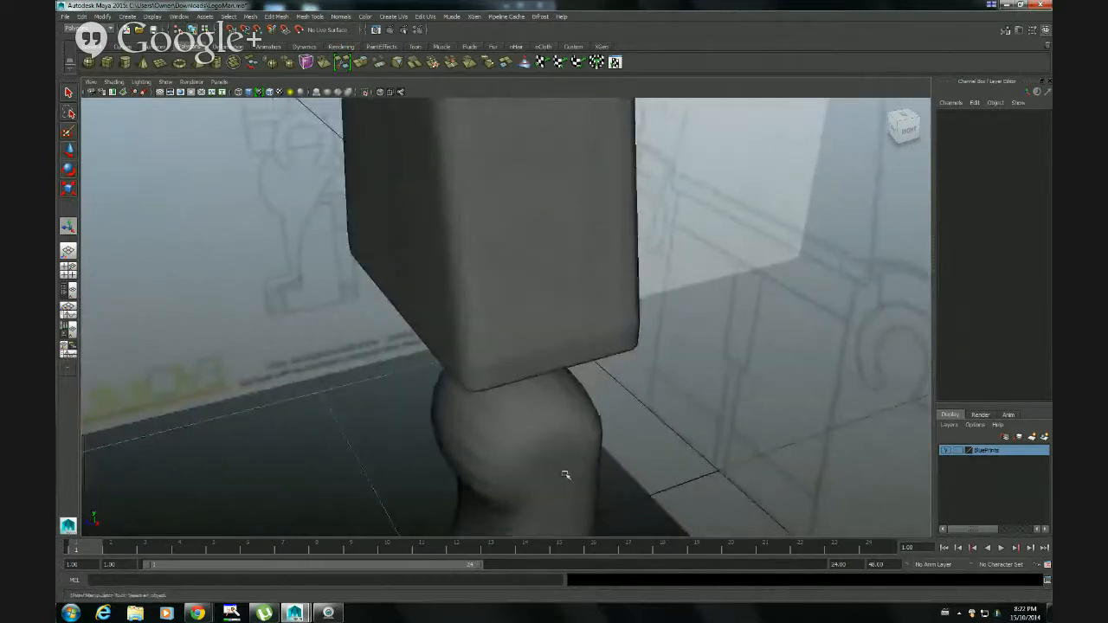
pyautogui.keyDown('alt'); pyautogui.moveTo(565, 474); pyautogui.dragTo(572, 267, button='middle'); pyautogui.keyUp('alt')
pyautogui.keyDown('alt'); pyautogui.moveTo(508, 340); pyautogui.dragTo(556, 347, button='right'); pyautogui.keyUp('alt')
# Select the leg, return it to the unsmoothed display and frame it from hip to foot
pyautogui.click(556, 346)
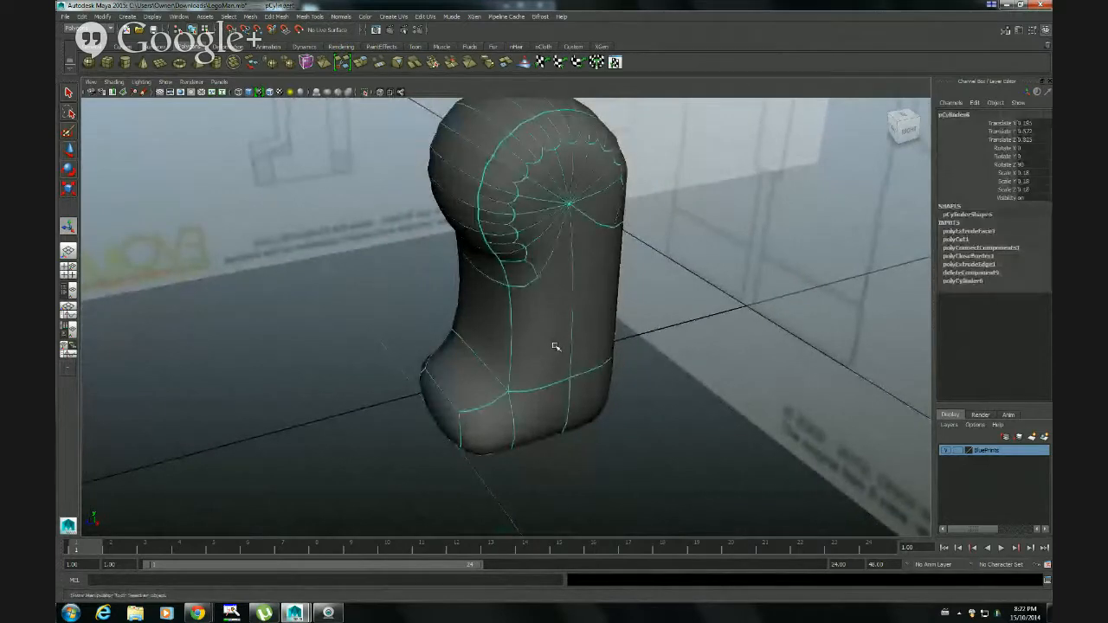
pyautogui.press('1')
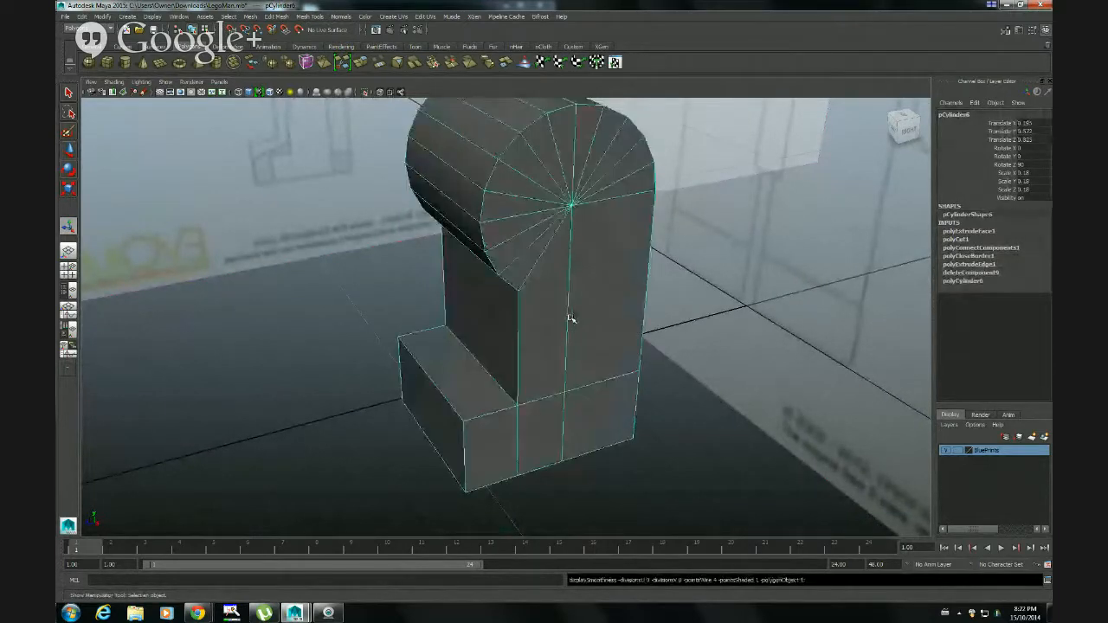
pyautogui.keyDown('alt'); pyautogui.moveTo(453, 345); pyautogui.dragTo(523, 372); pyautogui.keyUp('alt')
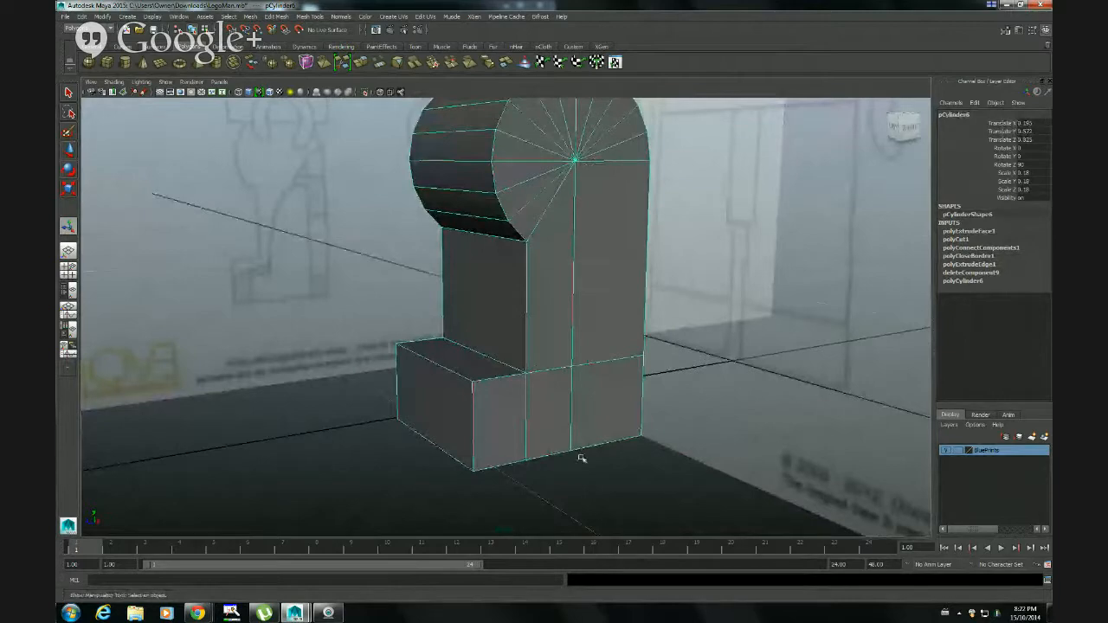
pyautogui.keyDown('alt'); pyautogui.moveTo(579, 144); pyautogui.dragTo(583, 199, button='middle'); pyautogui.keyUp('alt')
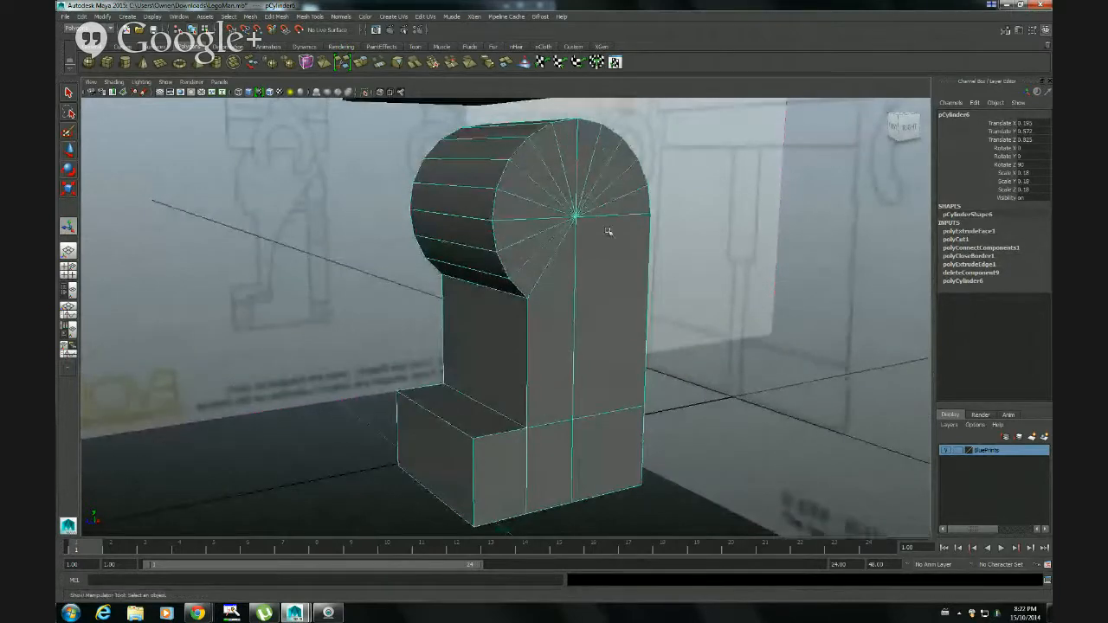
# Switch the leg to edge mode in the maximized front view and select its edges with a selection box
pyautogui.press('space')
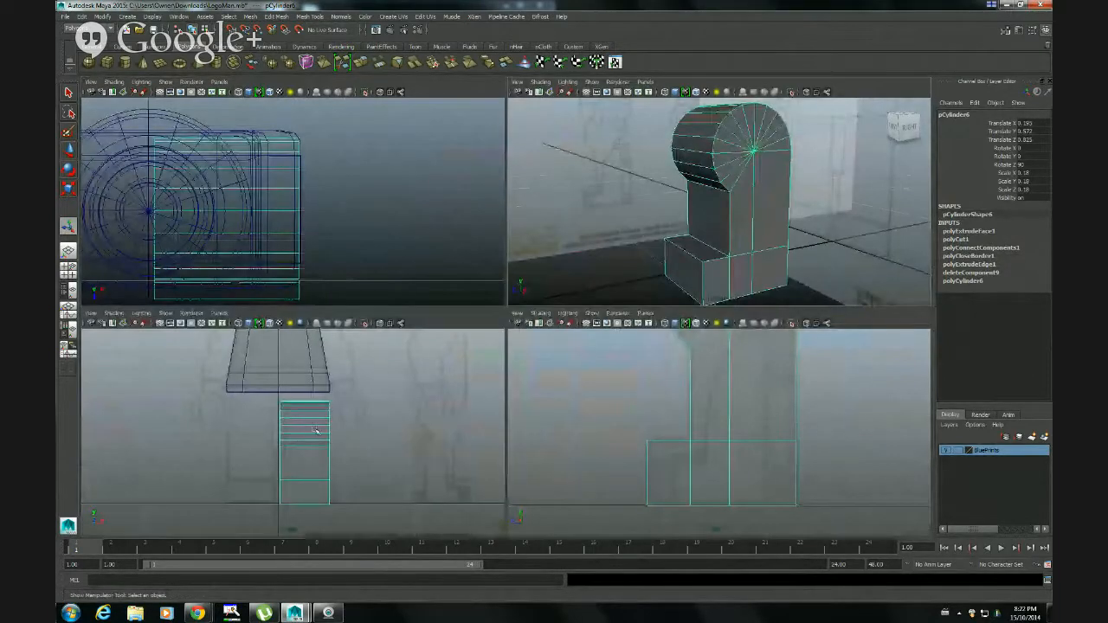
pyautogui.press('space')
pyautogui.rightClick(545, 329)
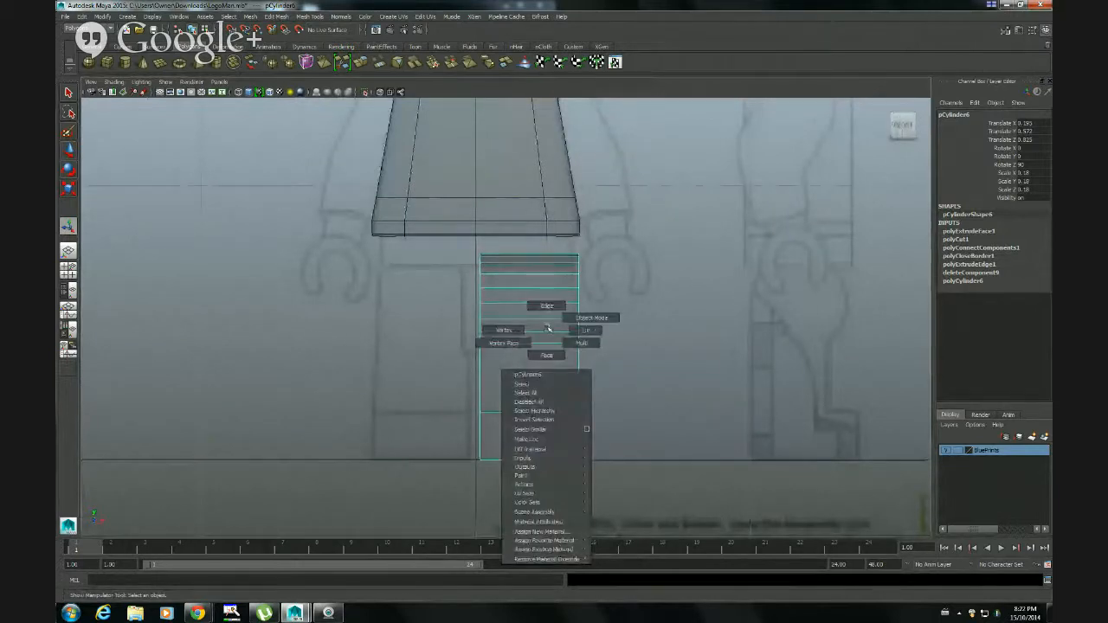
pyautogui.moveTo(547, 329); pyautogui.dragTo(546, 307, button='right')
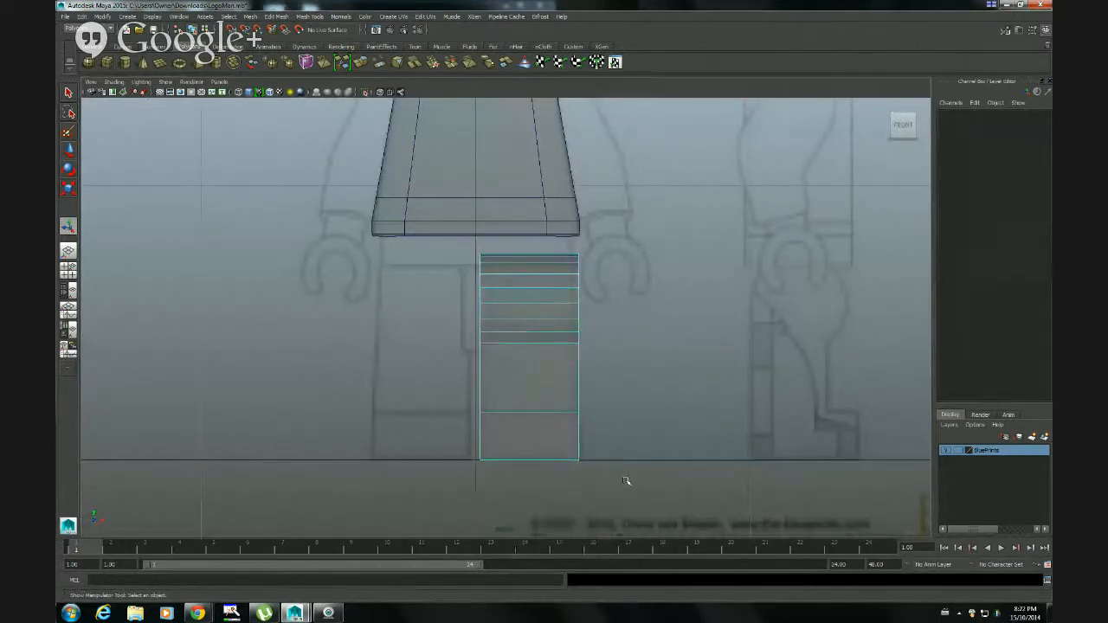
pyautogui.moveTo(443, 289); pyautogui.dragTo(431, 244)
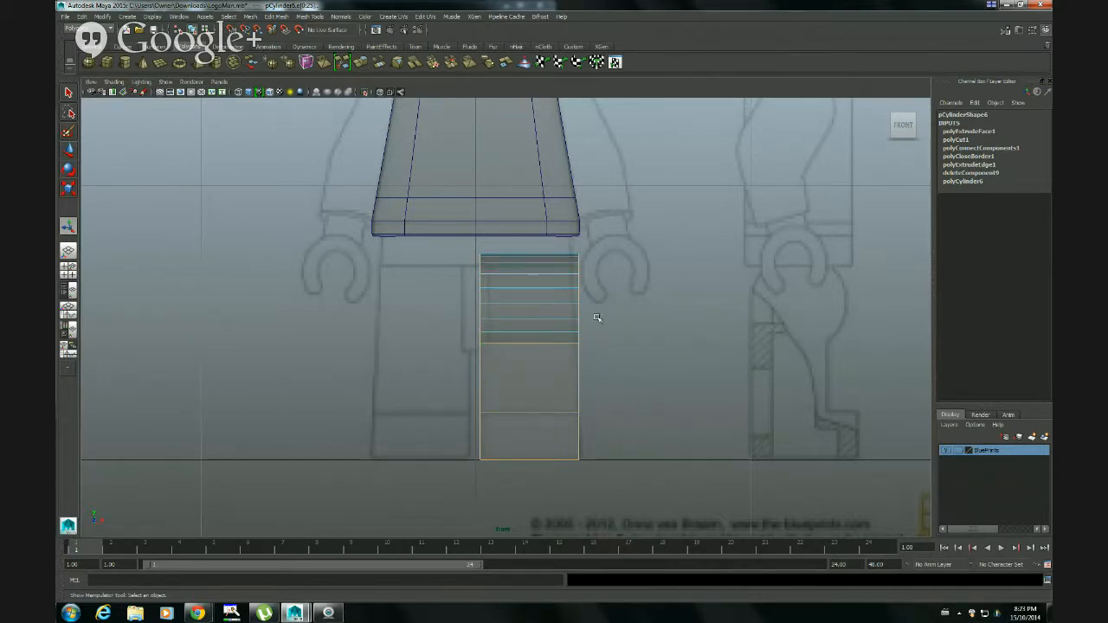
# Inspect the selected leg edges and the hip's radial edges in the perspective, side and front views against the blueprints
pyautogui.press('space')
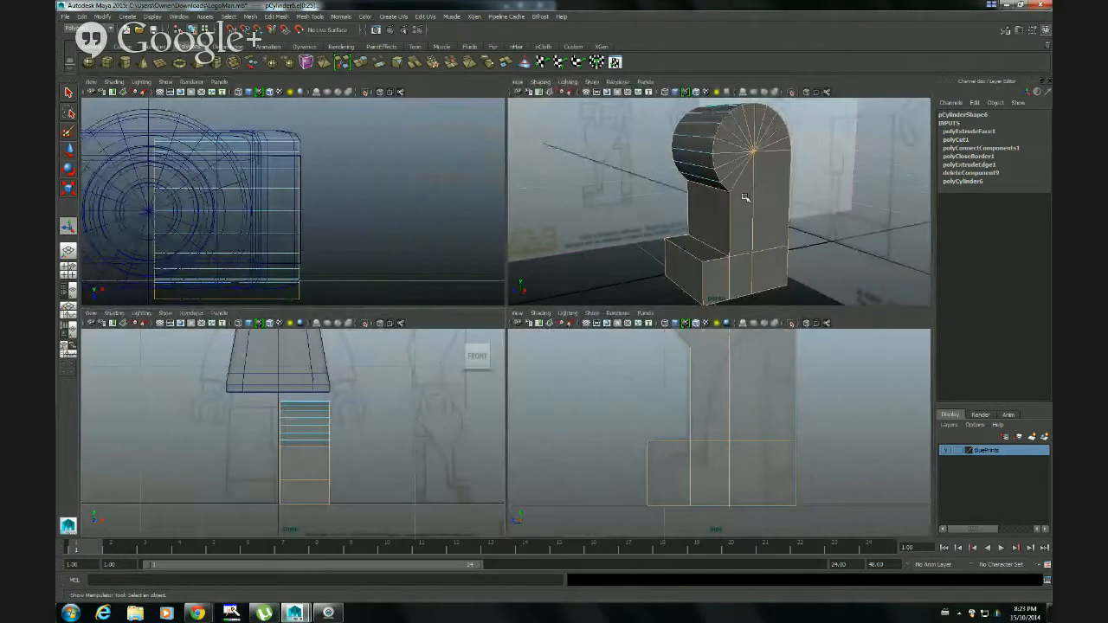
pyautogui.keyDown('alt'); pyautogui.moveTo(718, 227); pyautogui.dragTo(737, 238); pyautogui.keyUp('alt')
pyautogui.press('space')
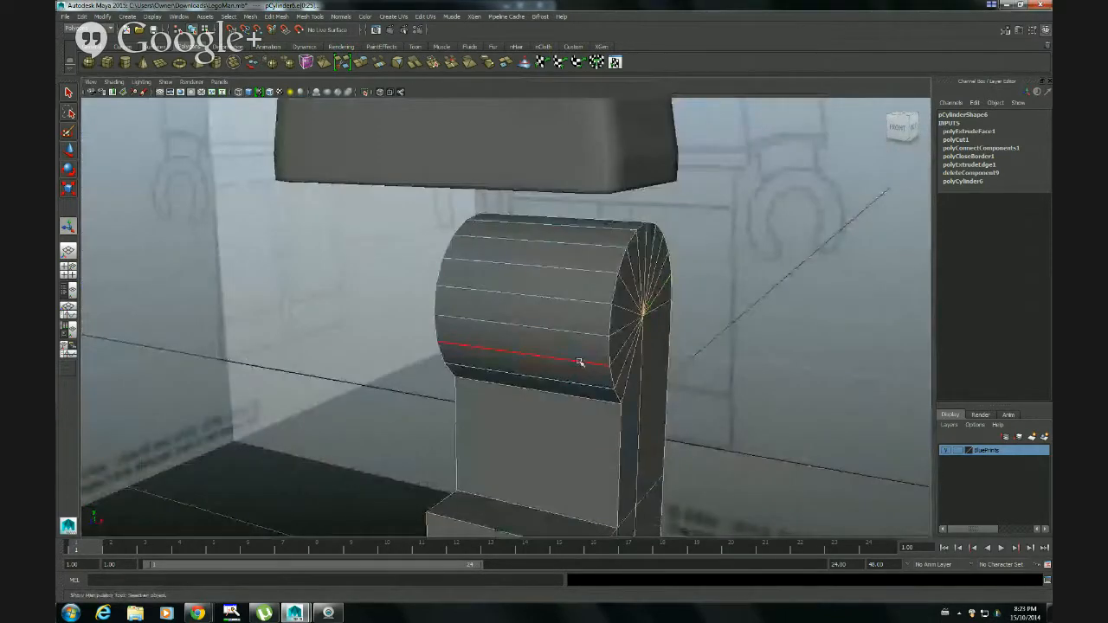
pyautogui.keyDown('alt'); pyautogui.moveTo(580, 364); pyautogui.dragTo(620, 389); pyautogui.keyUp('alt')
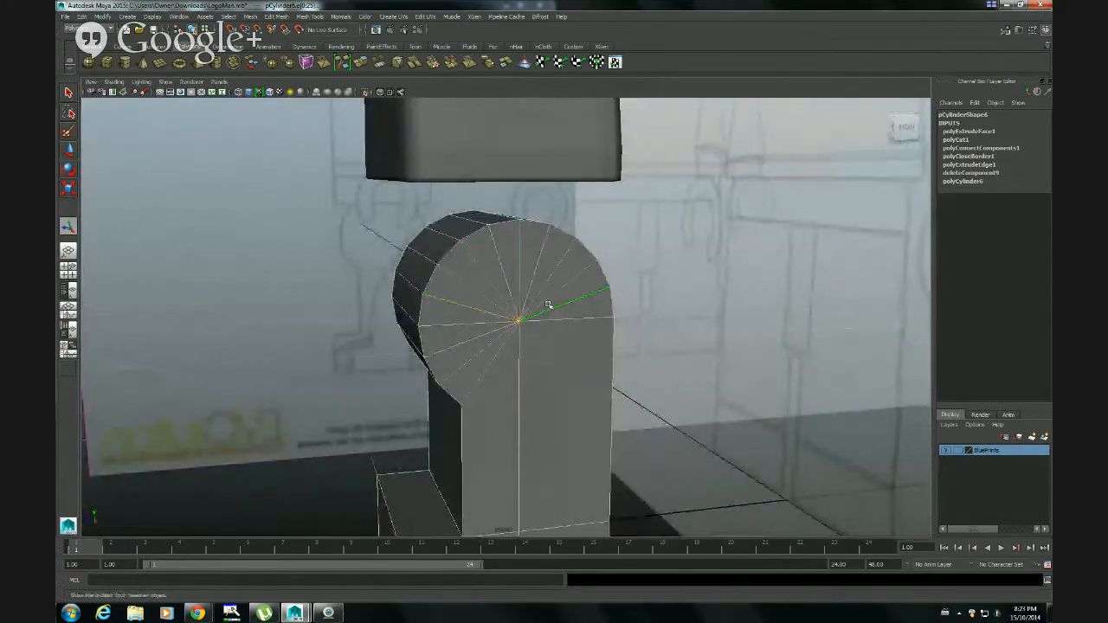
pyautogui.press('space')
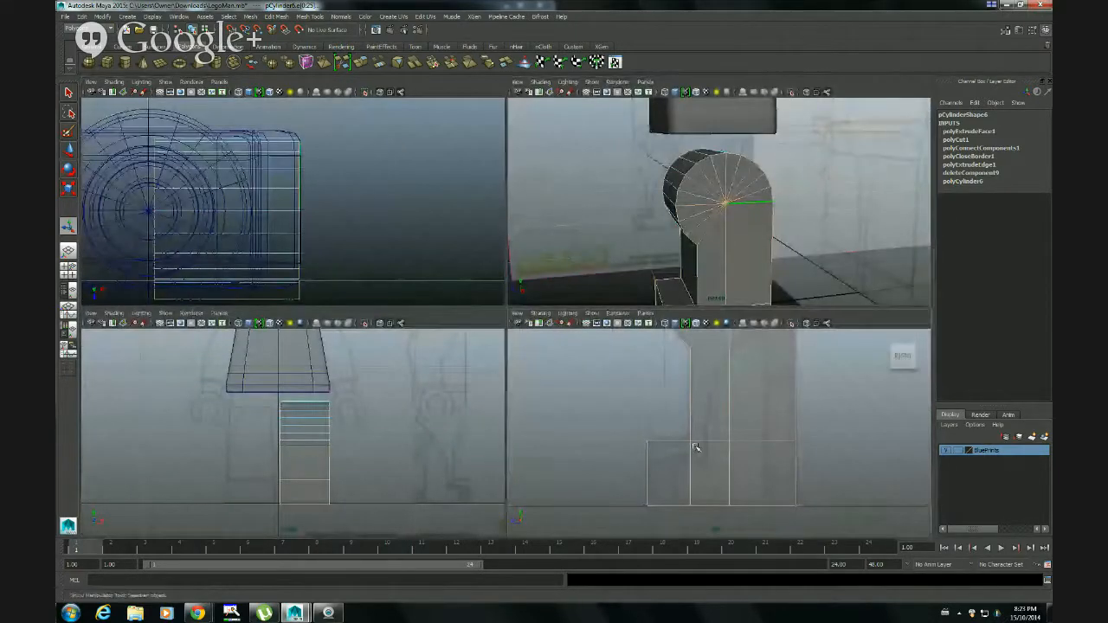
pyautogui.press('space')
pyautogui.keyDown('alt'); pyautogui.moveTo(552, 216); pyautogui.dragTo(592, 479, button='middle'); pyautogui.keyUp('alt')
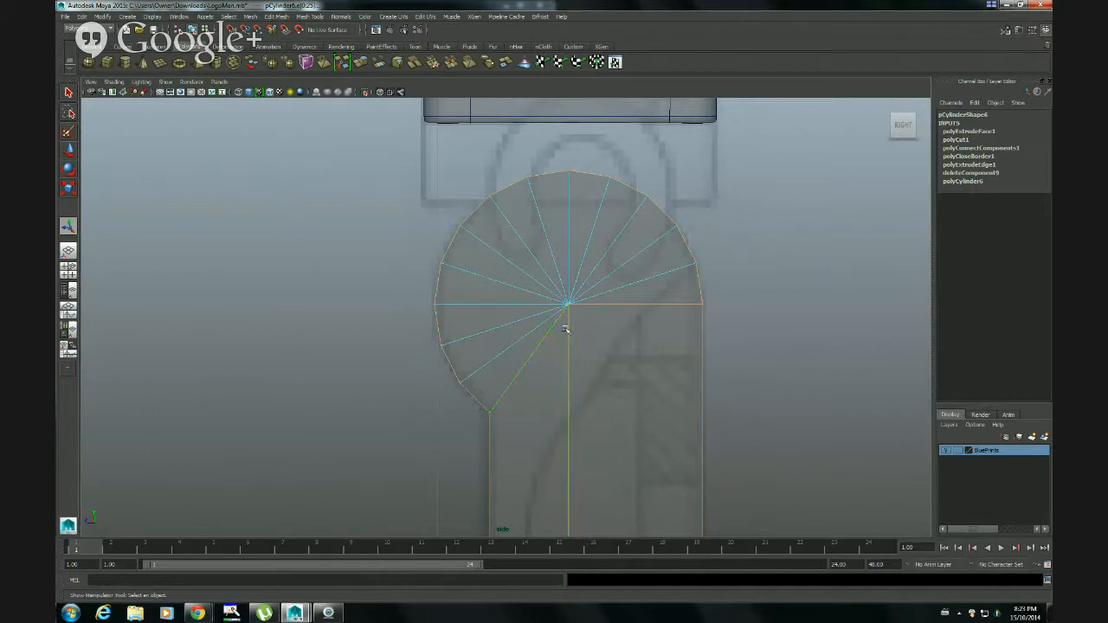
pyautogui.press('space')
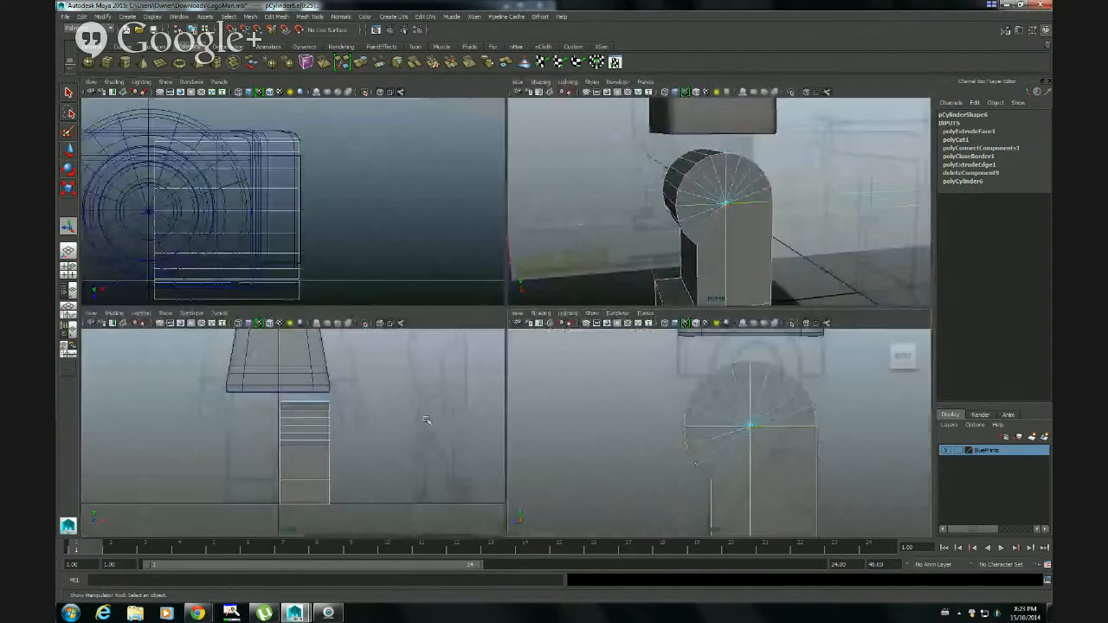
pyautogui.press('space')
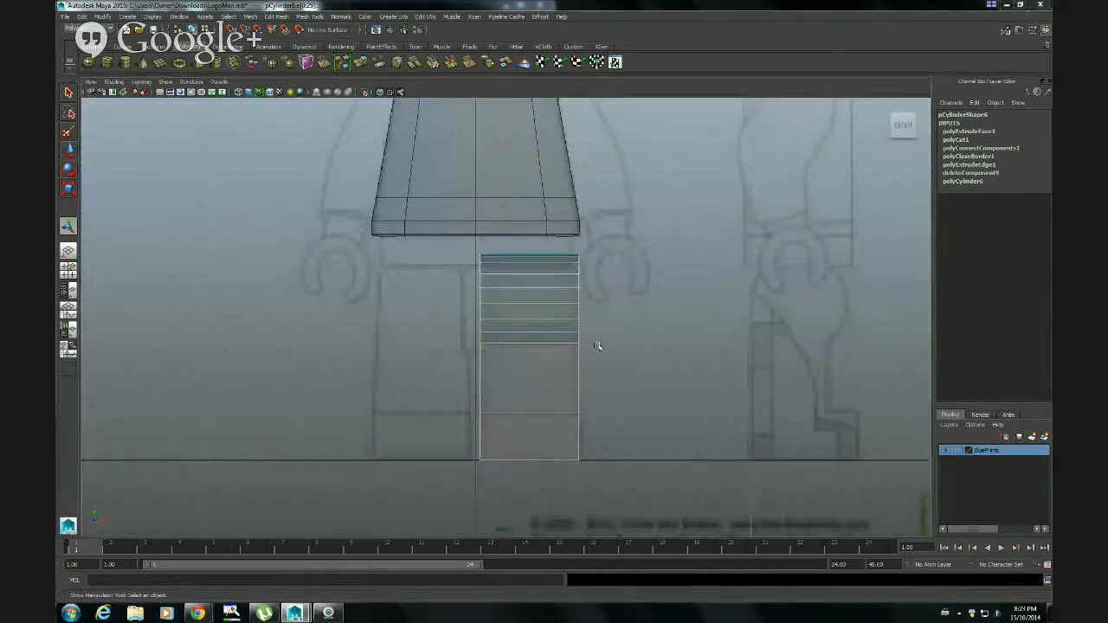
pyautogui.press('space')
pyautogui.press('space')
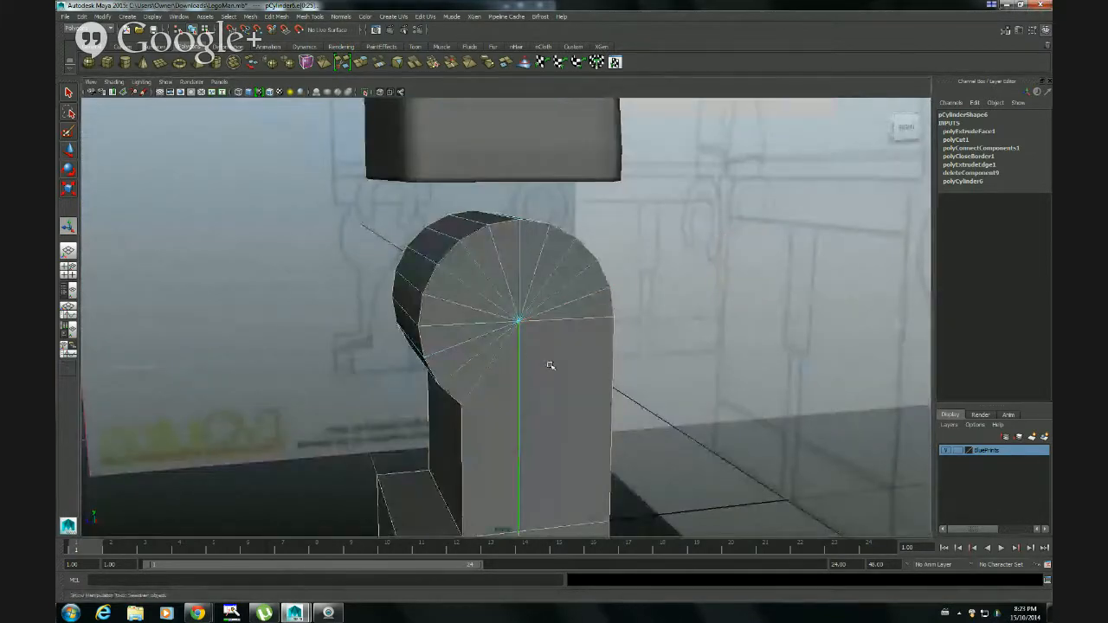
# Bevel the leg's selected outline edges with the Bevel options reset to defaults: fractional offset, width 0.5 and one segment
pyautogui.keyDown('alt'); pyautogui.moveTo(548, 366); pyautogui.dragTo(555, 292); pyautogui.keyUp('alt')
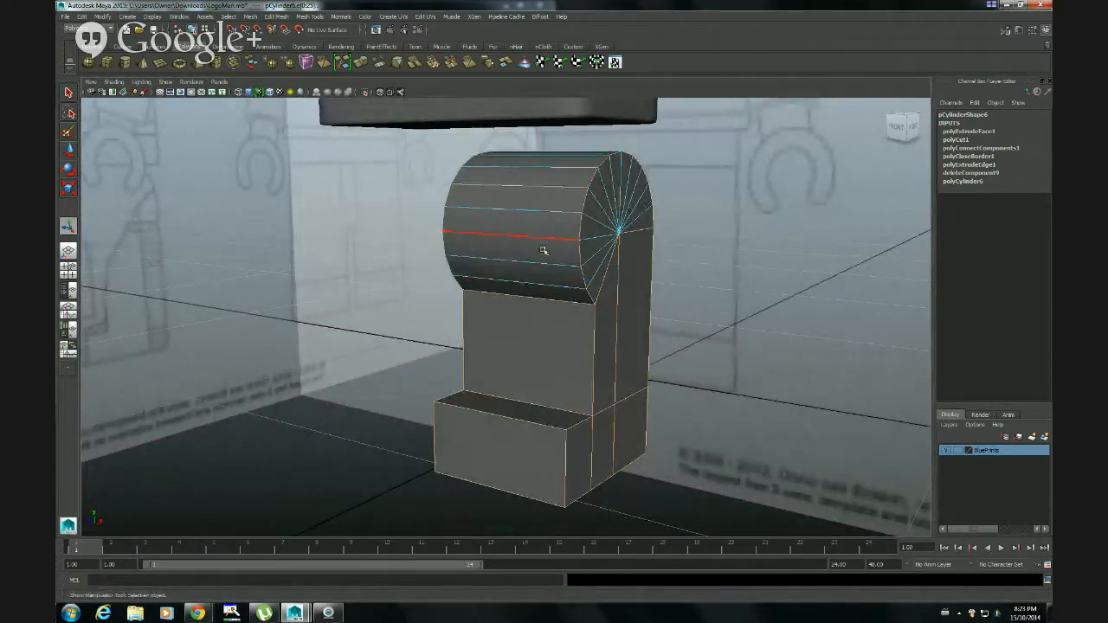
pyautogui.keyDown('alt'); pyautogui.moveTo(543, 250); pyautogui.dragTo(540, 280); pyautogui.keyUp('alt')
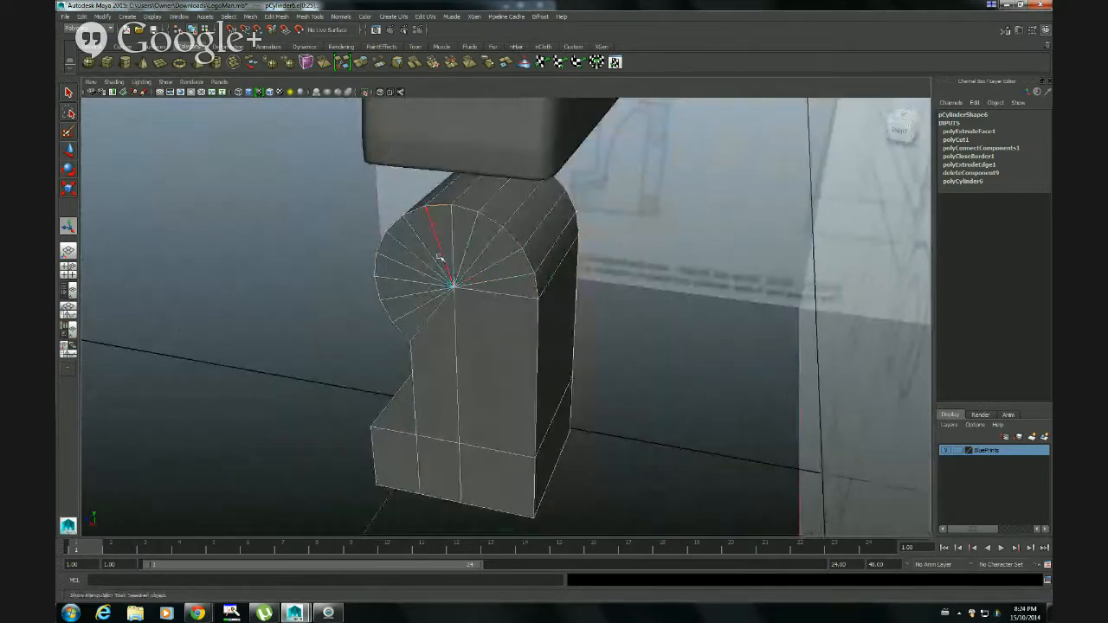
pyautogui.keyDown('alt'); pyautogui.moveTo(450, 289); pyautogui.dragTo(546, 283); pyautogui.keyUp('alt')
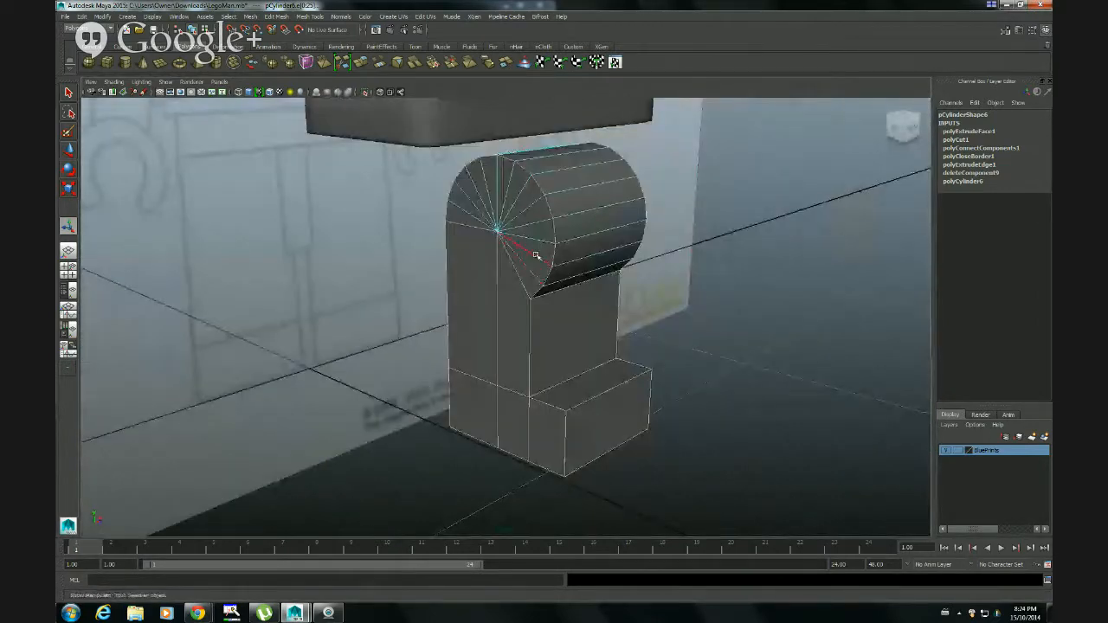
pyautogui.keyDown('alt'); pyautogui.moveTo(675, 308); pyautogui.dragTo(572, 302); pyautogui.keyUp('alt')
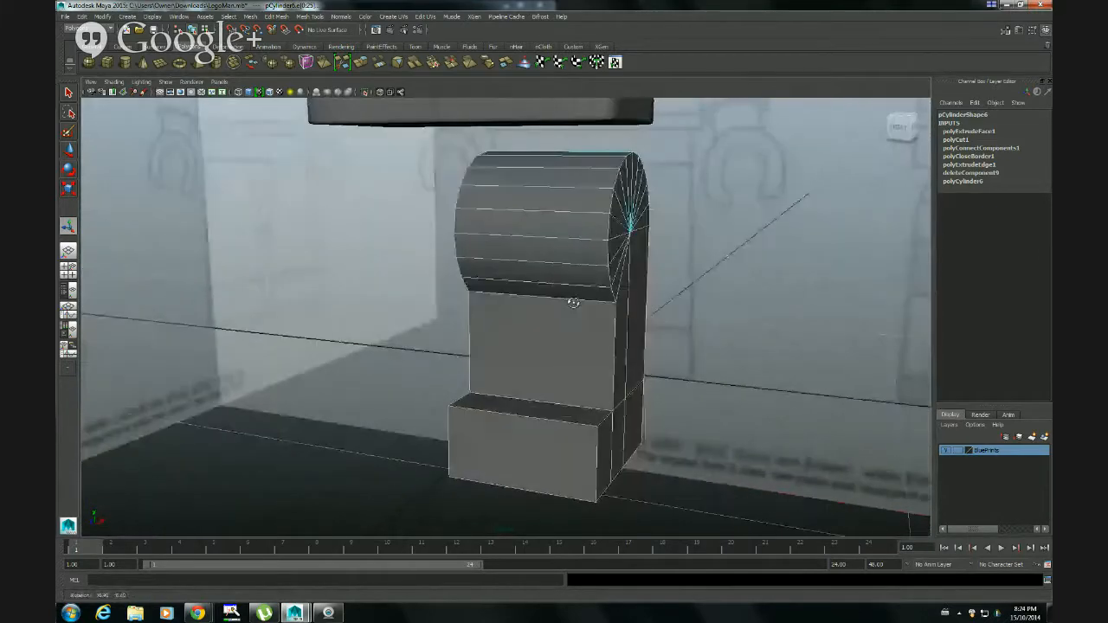
pyautogui.click(249, 19)
pyautogui.moveTo(279, 16)
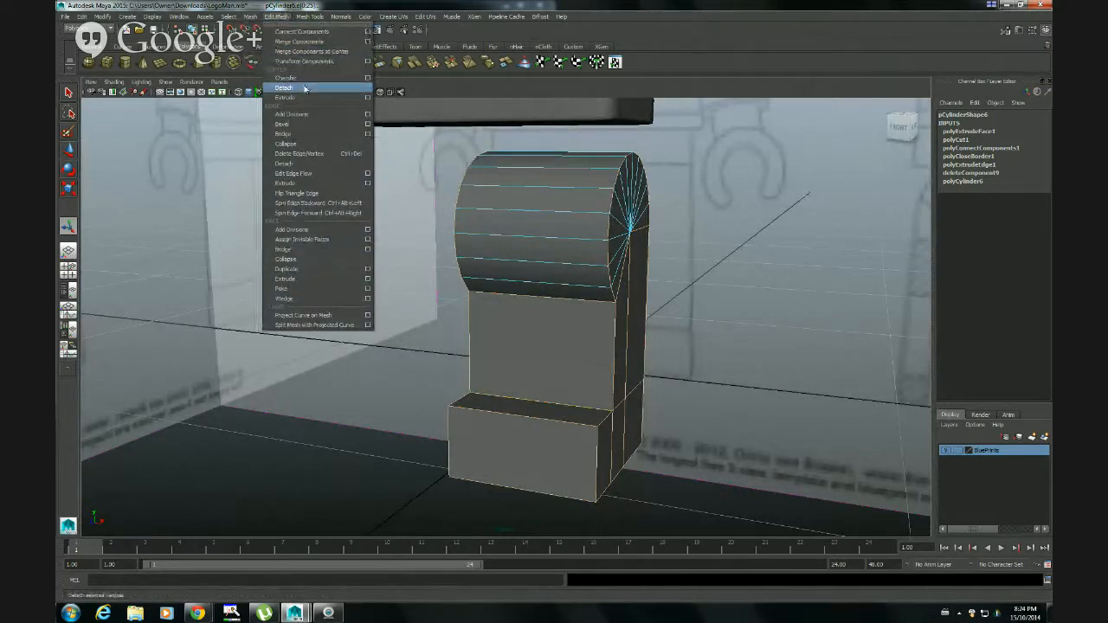
pyautogui.click(368, 125)
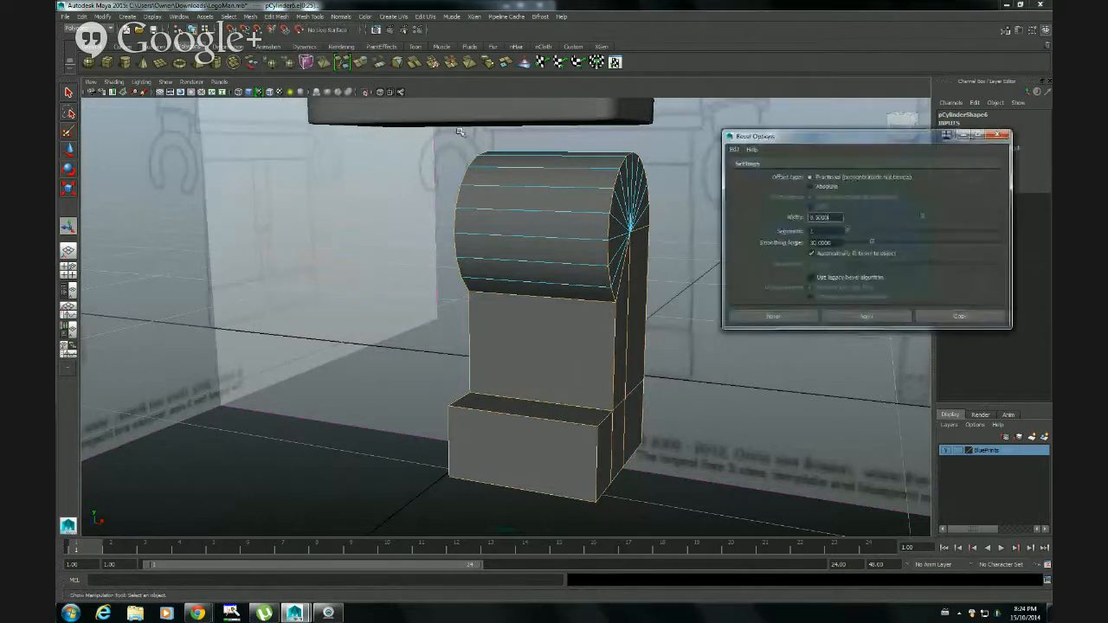
pyautogui.click(734, 150)
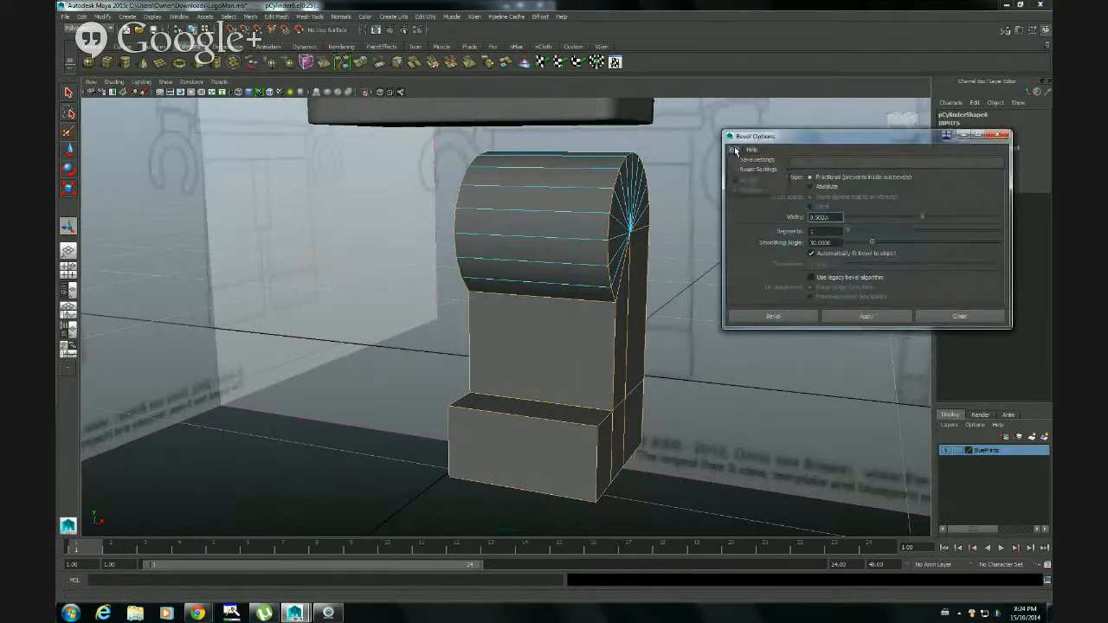
pyautogui.click(737, 170)
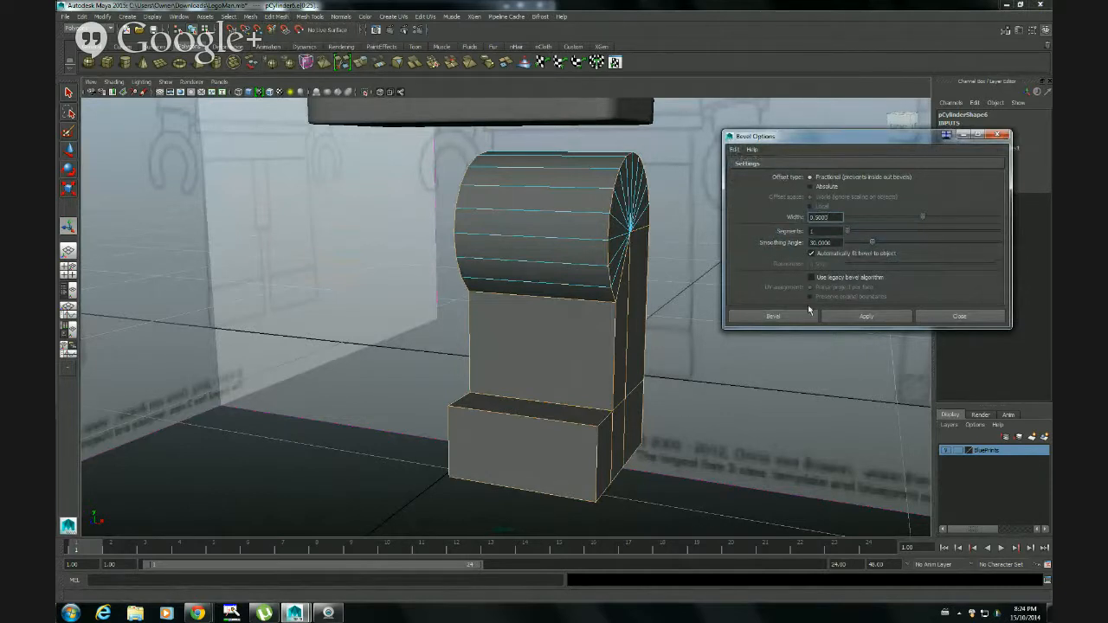
pyautogui.click(797, 315)
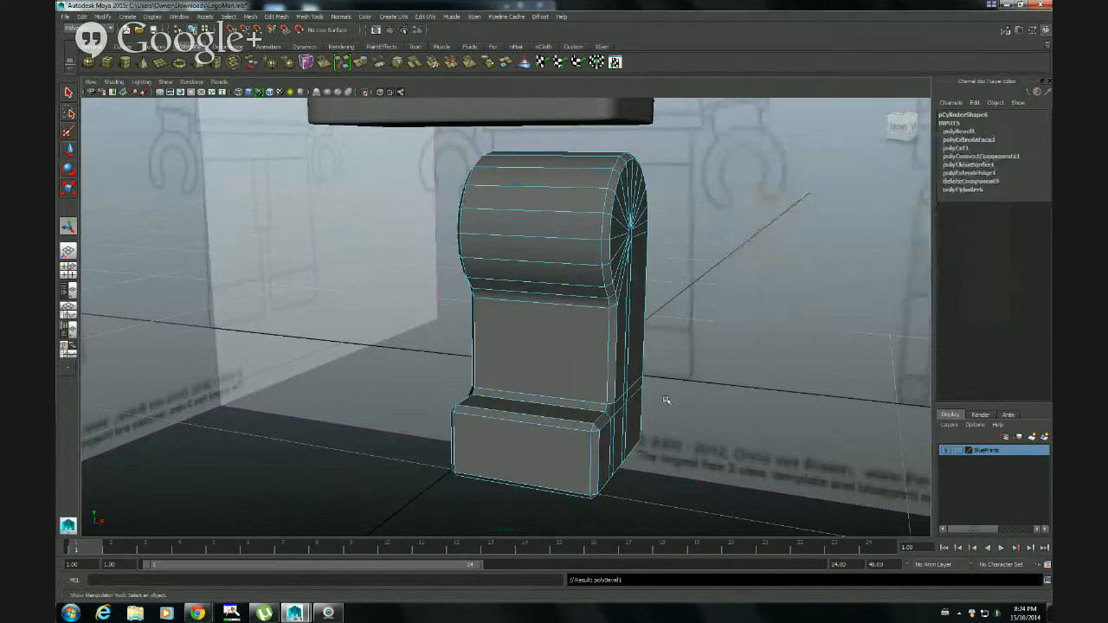
# Return the leg to object mode, preview it smoothed and examine its bevelled edges around the hip and foot
pyautogui.keyDown('alt'); pyautogui.moveTo(699, 386); pyautogui.dragTo(753, 385); pyautogui.keyUp('alt')
pyautogui.keyDown('alt'); pyautogui.moveTo(816, 374); pyautogui.dragTo(617, 381); pyautogui.keyUp('alt')
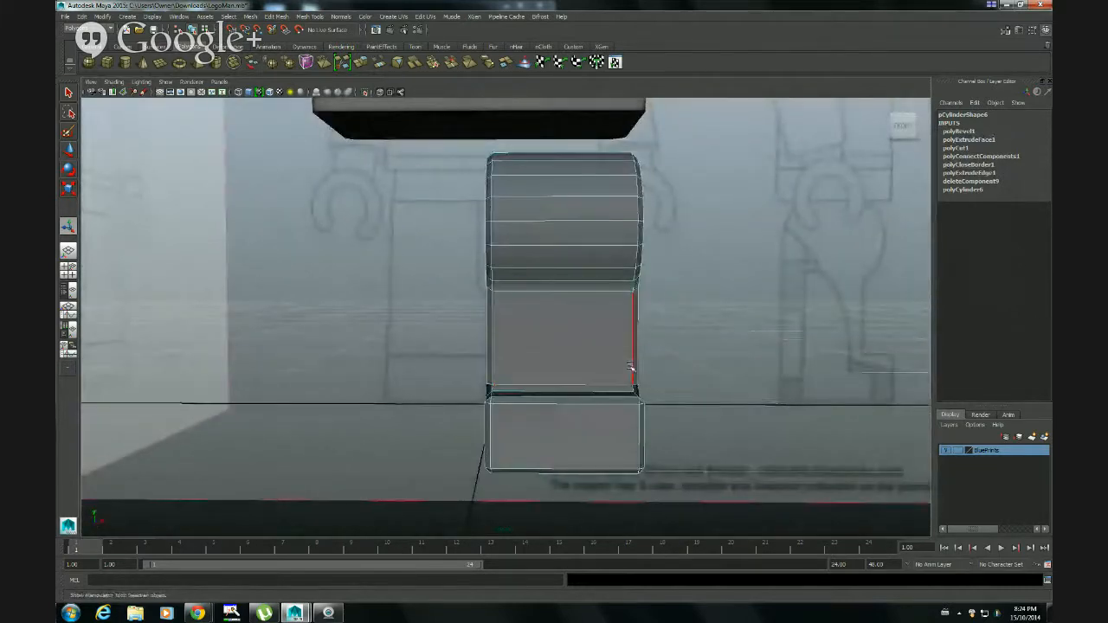
pyautogui.moveTo(621, 364); pyautogui.dragTo(651, 356, button='right')
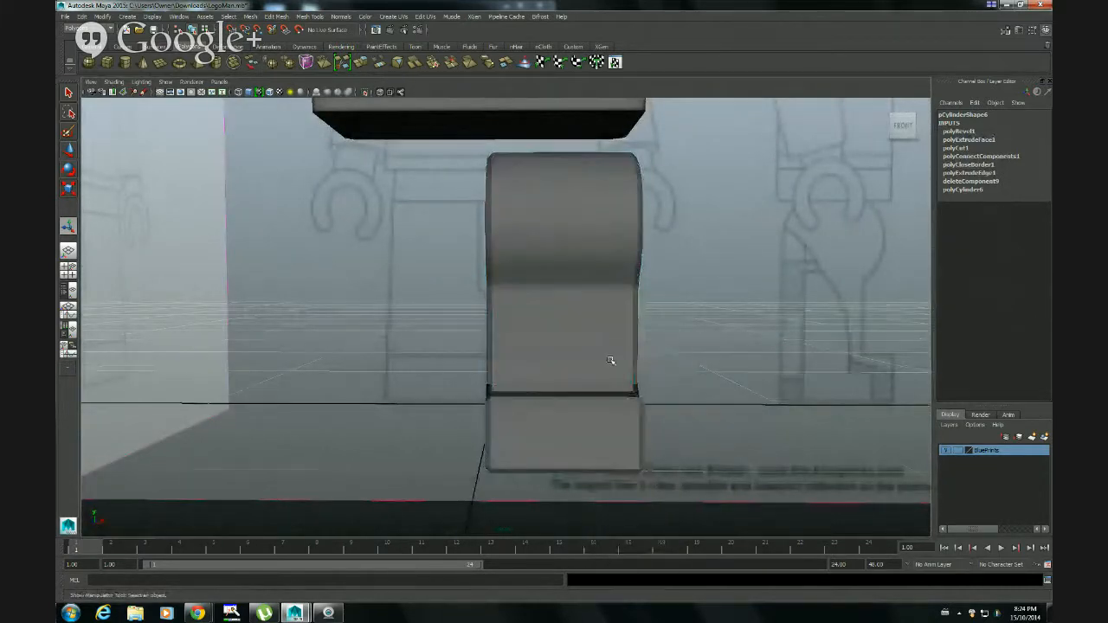
pyautogui.click(608, 362)
pyautogui.press('3')
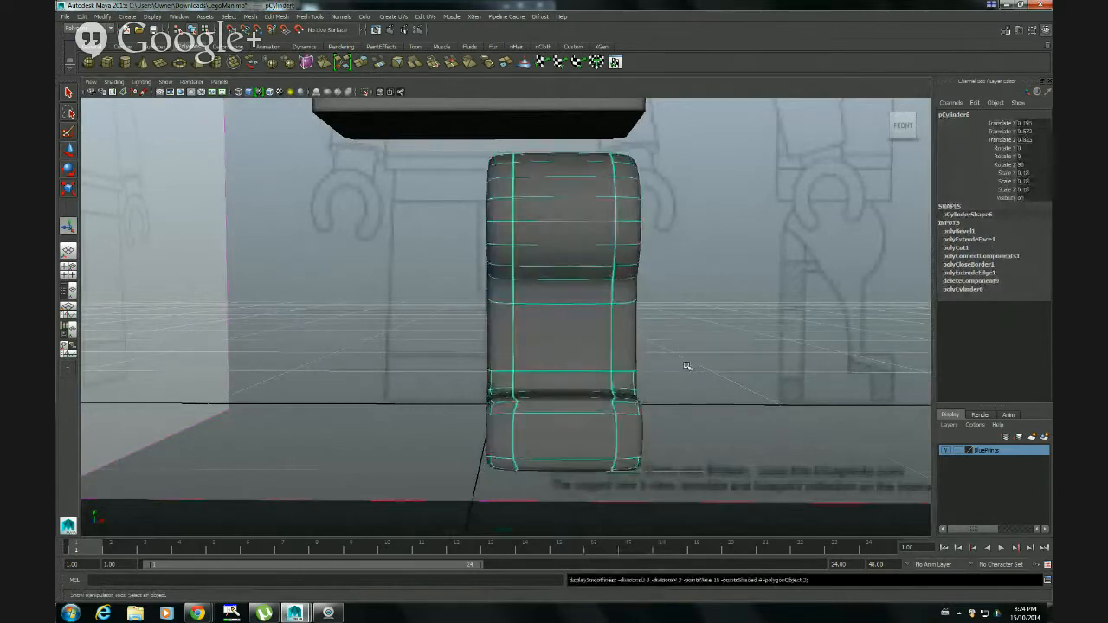
pyautogui.click(695, 370)
pyautogui.keyDown('alt'); pyautogui.moveTo(722, 367); pyautogui.dragTo(539, 413); pyautogui.keyUp('alt')
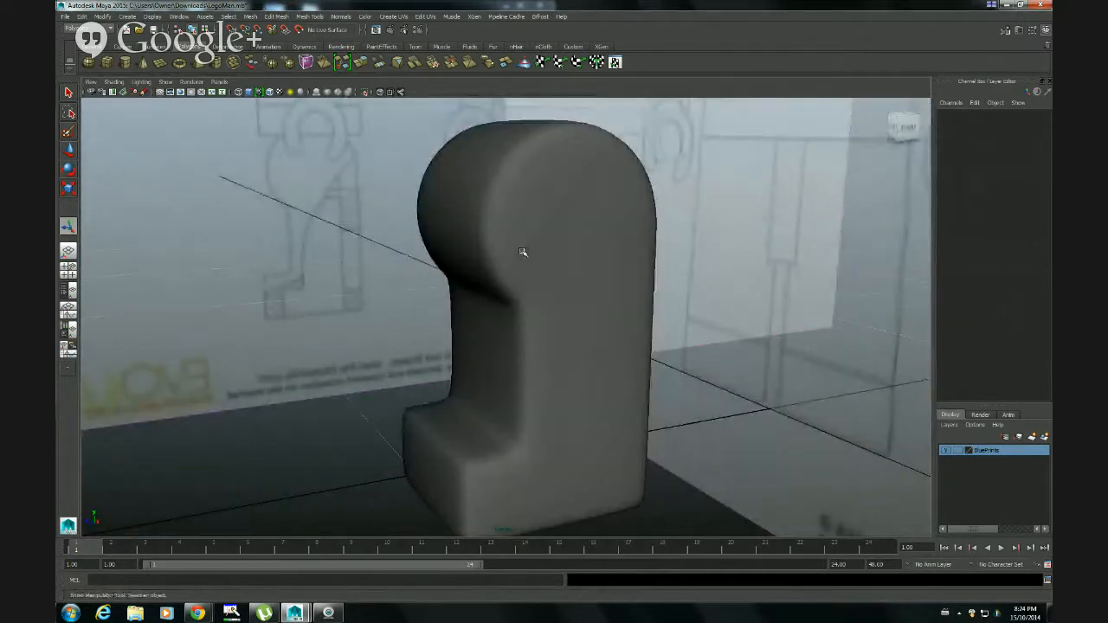
pyautogui.keyDown('alt'); pyautogui.moveTo(521, 251); pyautogui.dragTo(605, 255); pyautogui.keyUp('alt')
pyautogui.keyDown('alt'); pyautogui.moveTo(609, 345); pyautogui.dragTo(571, 353); pyautogui.keyUp('alt')
# Switch the leg back to the unsmoothed display and set its bevel fraction to 0.2
pyautogui.click(594, 343)
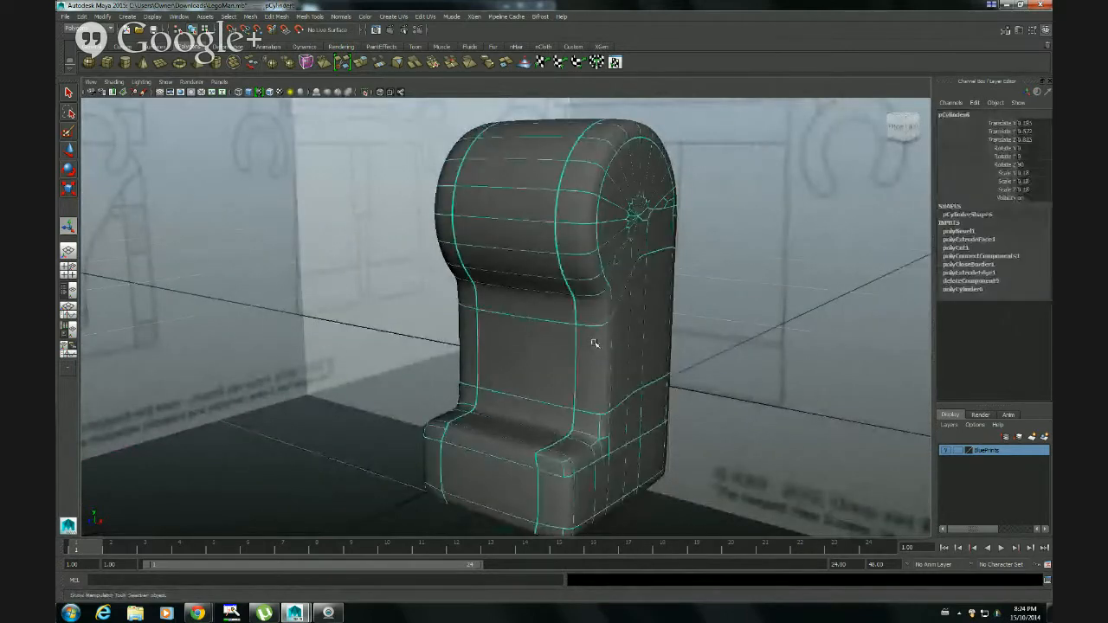
pyautogui.press('1')
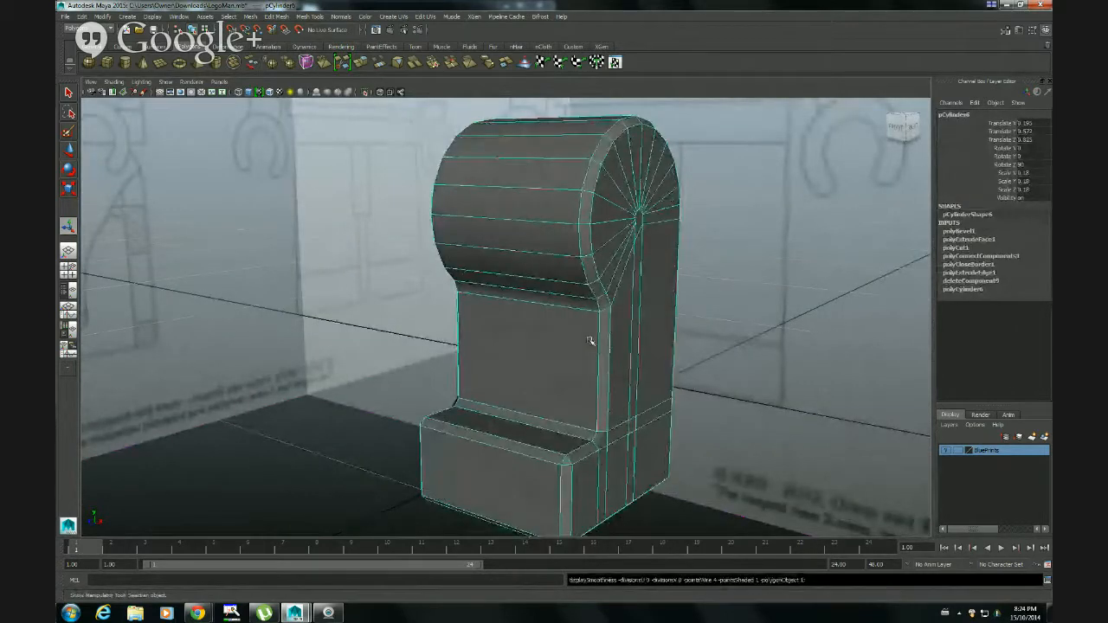
pyautogui.keyDown('alt'); pyautogui.moveTo(603, 296); pyautogui.dragTo(556, 325); pyautogui.keyUp('alt')
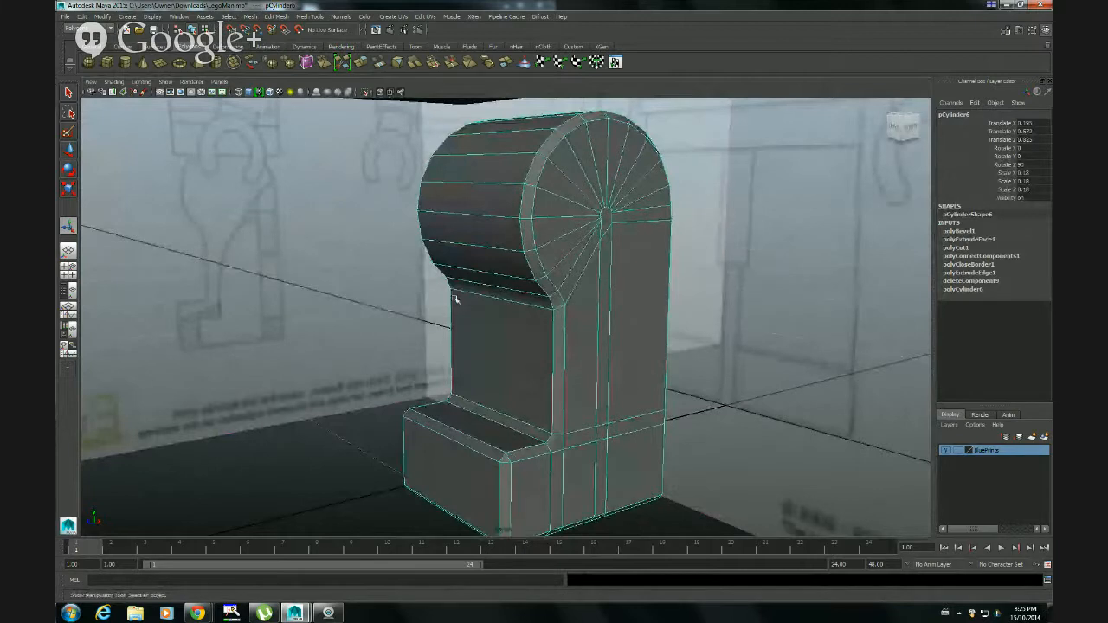
pyautogui.click(958, 231)
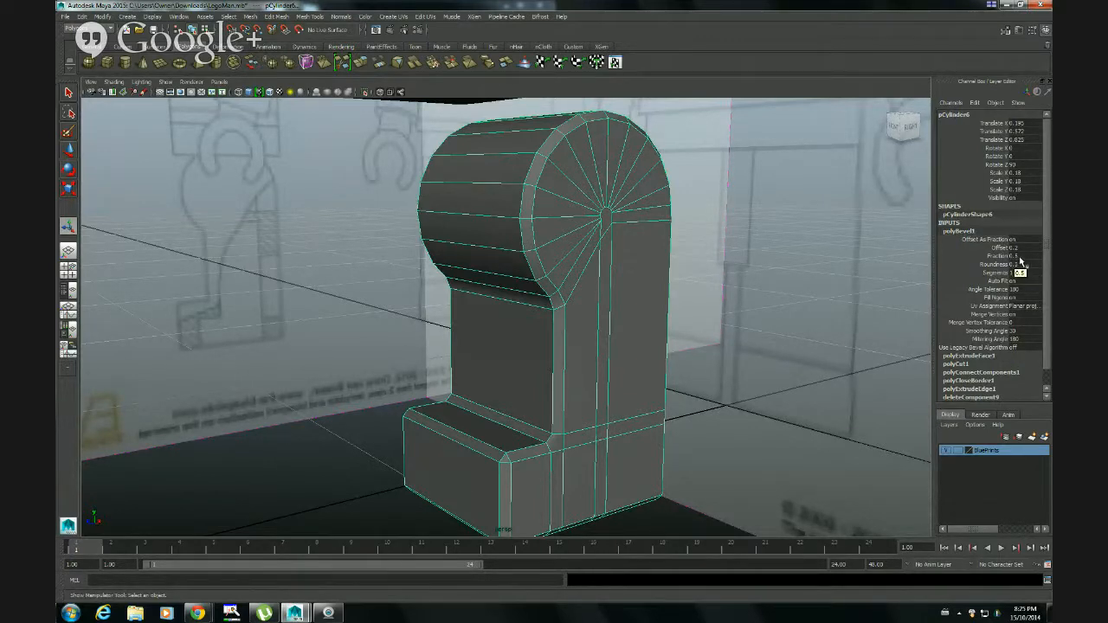
pyautogui.doubleClick(1019, 256)
pyautogui.press('Return')
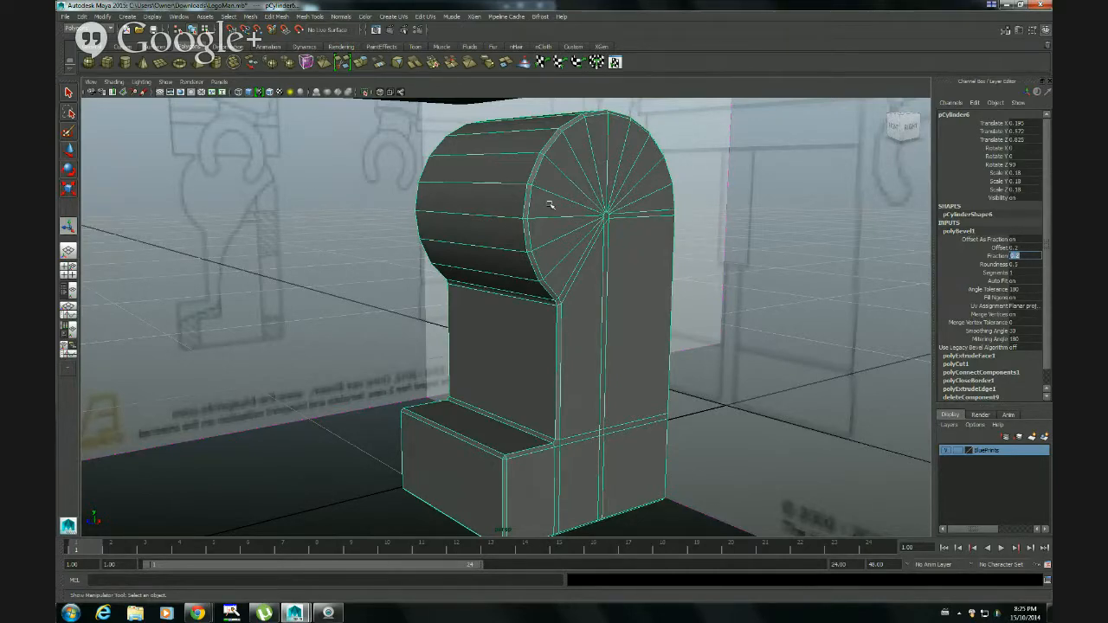
# Preview the leg smoothed with the narrower bevel and check its edges from the front and sides
pyautogui.keyDown('alt'); pyautogui.moveTo(508, 296); pyautogui.dragTo(564, 293); pyautogui.keyUp('alt')
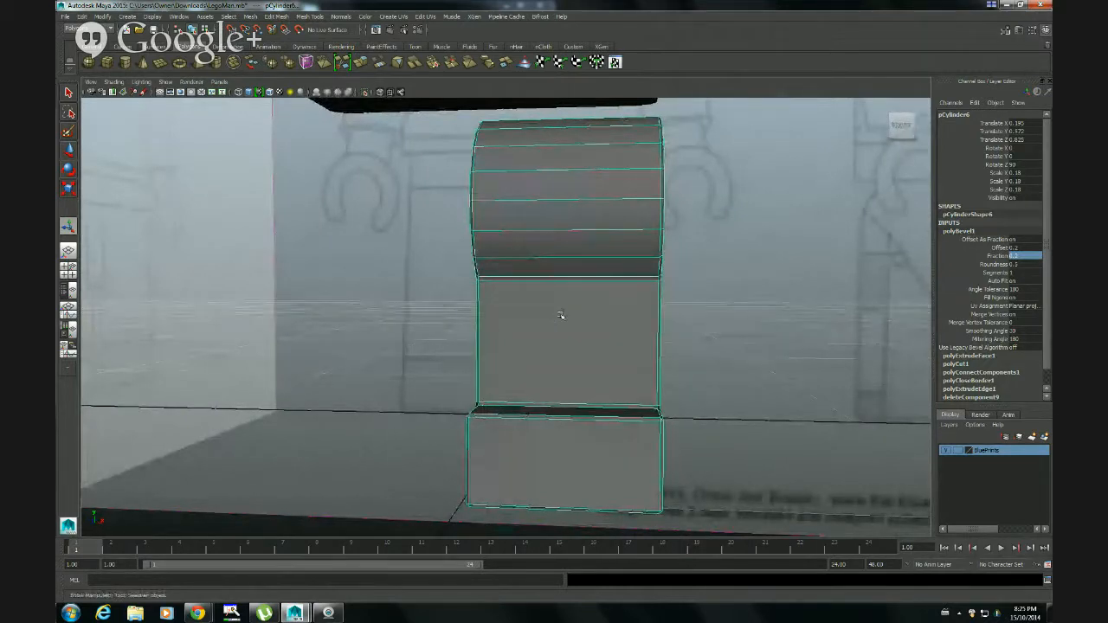
pyautogui.click(761, 325)
pyautogui.click(640, 332)
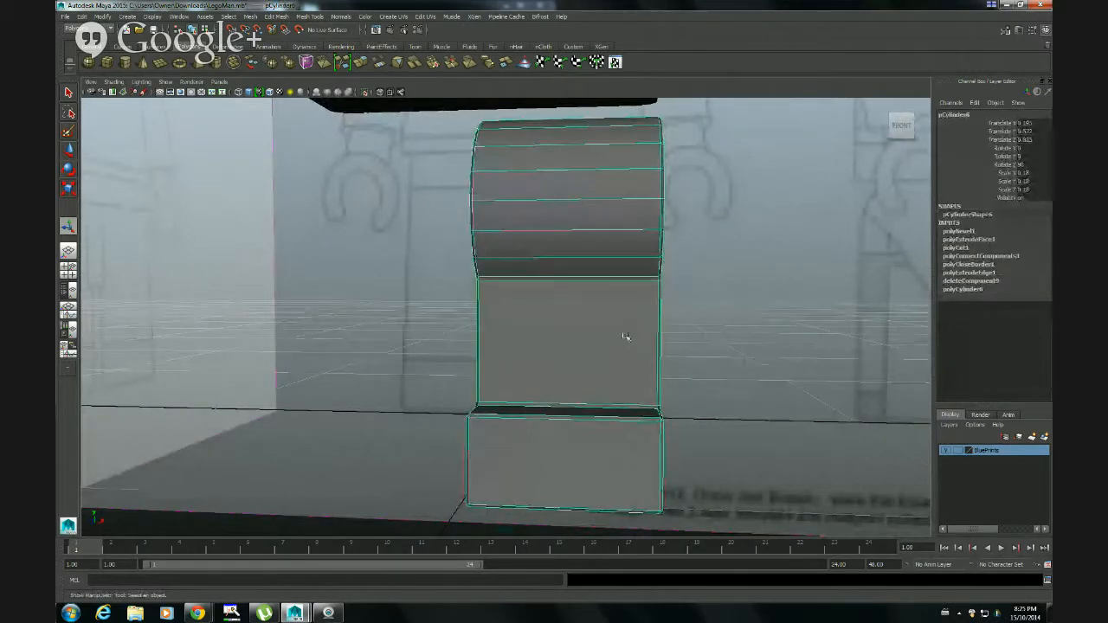
pyautogui.press('3')
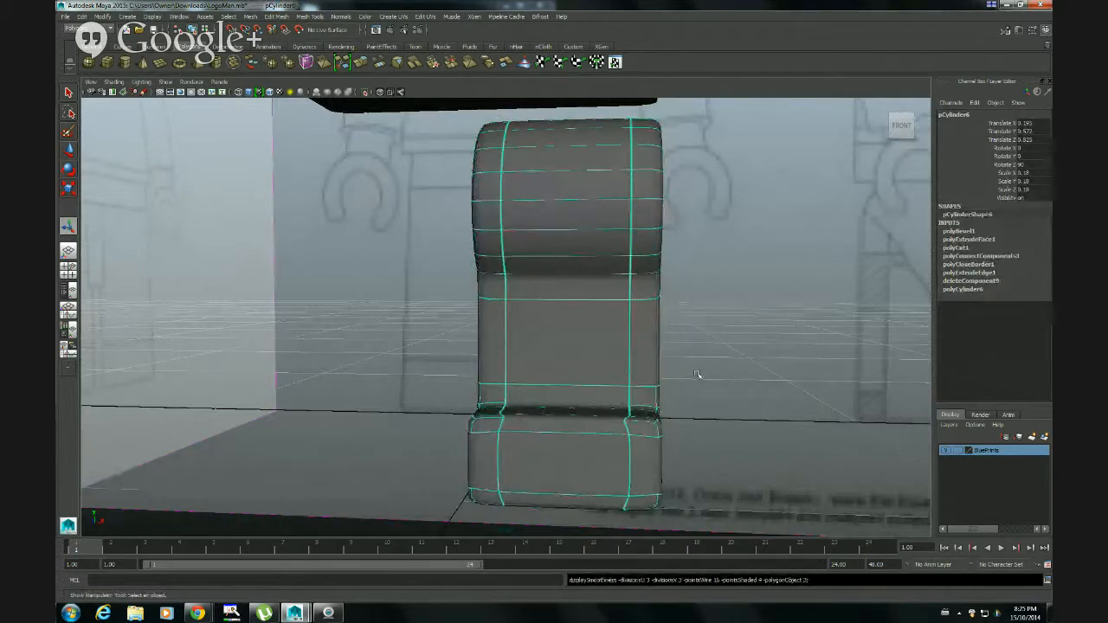
pyautogui.click(697, 374)
pyautogui.keyDown('alt'); pyautogui.moveTo(704, 378); pyautogui.dragTo(535, 454); pyautogui.keyUp('alt')
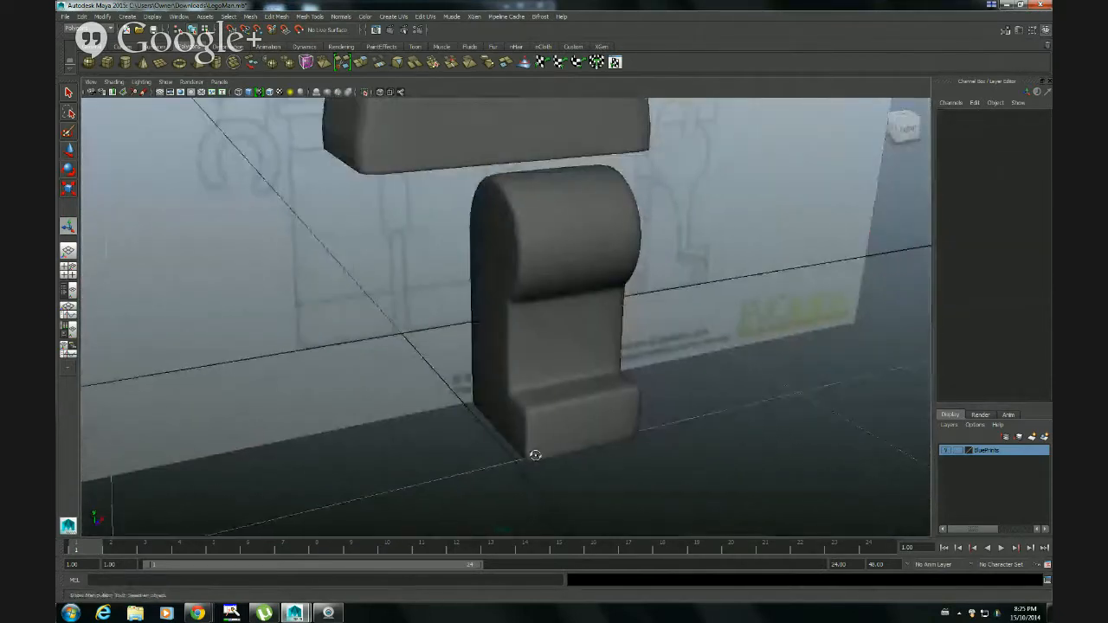
pyautogui.keyDown('alt'); pyautogui.moveTo(681, 453); pyautogui.dragTo(505, 414); pyautogui.keyUp('alt')
# Show the leg unsmoothed and examine in edge mode the bevelled corner and edge loops where the foot meets the shin
pyautogui.click(539, 389)
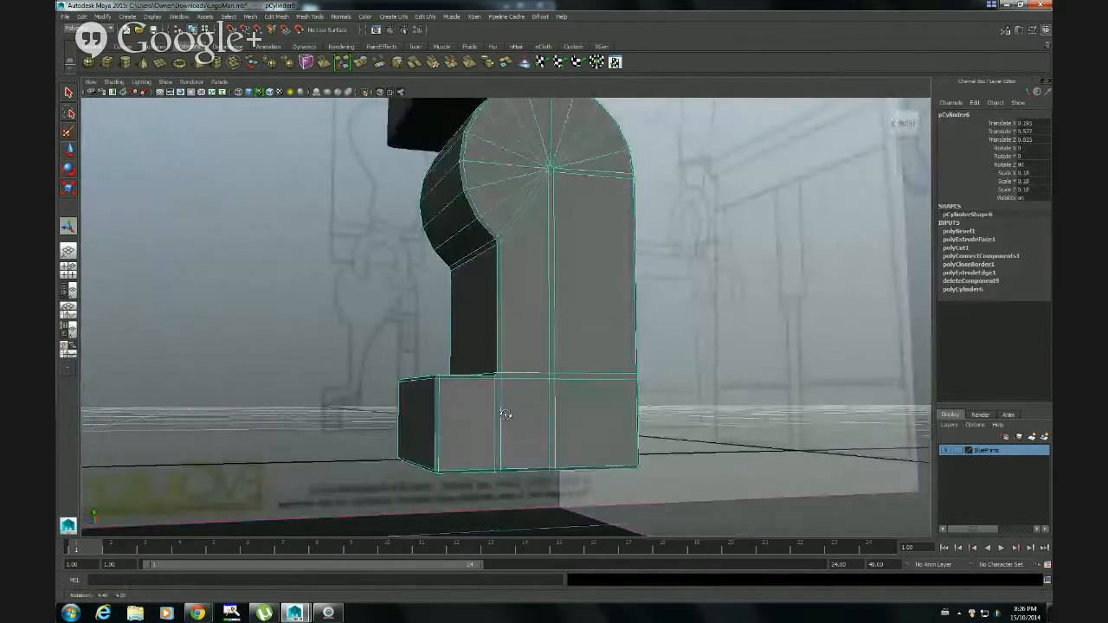
pyautogui.keyDown('alt'); pyautogui.moveTo(423, 438); pyautogui.dragTo(548, 452, button='right'); pyautogui.keyUp('alt')
pyautogui.keyDown('alt'); pyautogui.moveTo(549, 453); pyautogui.dragTo(572, 364, button='middle'); pyautogui.keyUp('alt')
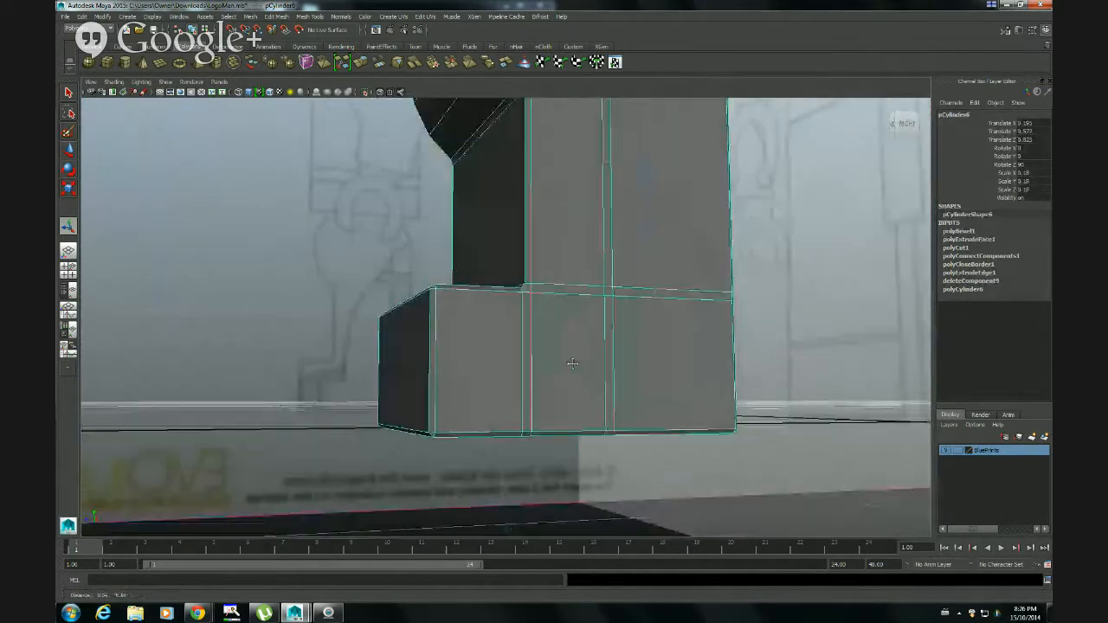
pyautogui.keyDown('alt'); pyautogui.moveTo(572, 364); pyautogui.dragTo(515, 370); pyautogui.keyUp('alt')
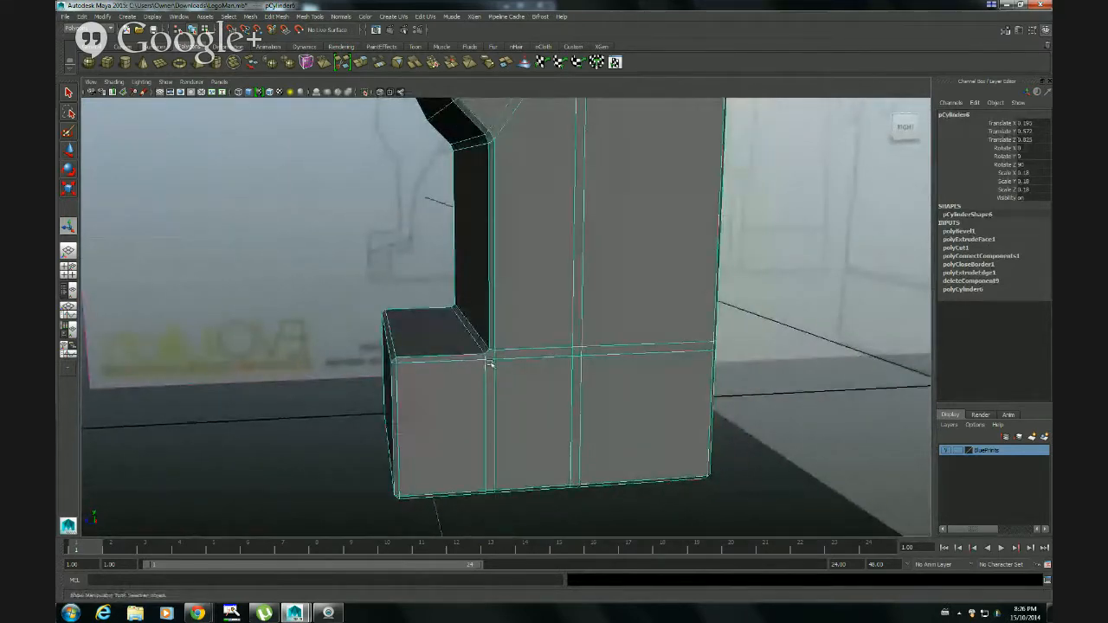
pyautogui.keyDown('alt'); pyautogui.moveTo(490, 364); pyautogui.dragTo(680, 381, button='right'); pyautogui.keyUp('alt')
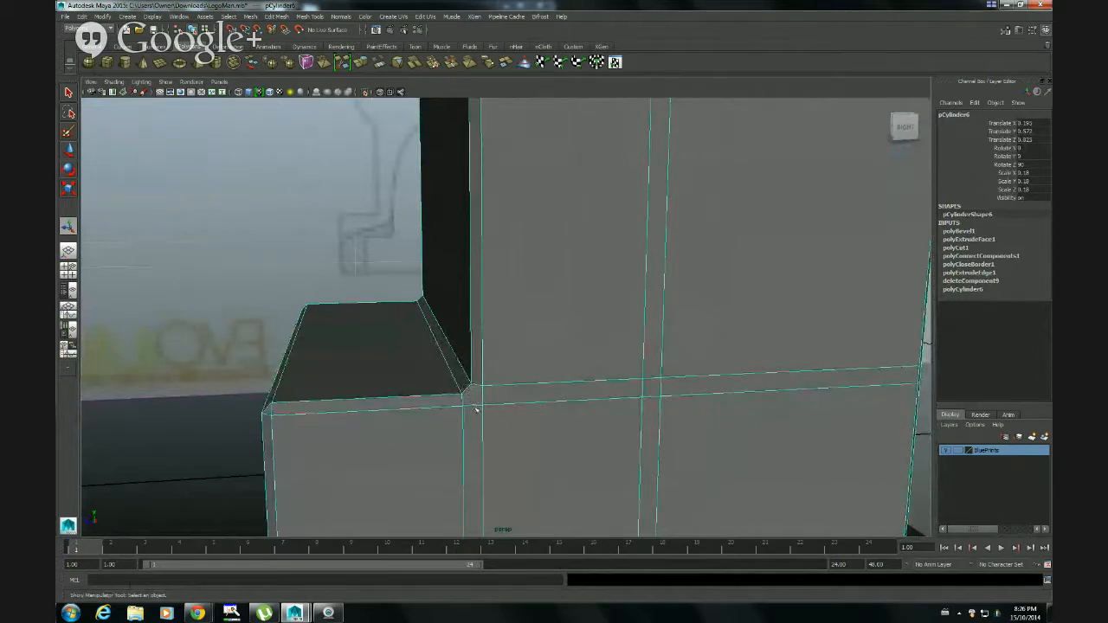
pyautogui.keyDown('alt'); pyautogui.moveTo(476, 409); pyautogui.dragTo(536, 408, button='right'); pyautogui.keyUp('alt')
pyautogui.keyDown('alt'); pyautogui.moveTo(452, 462); pyautogui.dragTo(531, 335, button='middle'); pyautogui.keyUp('alt')
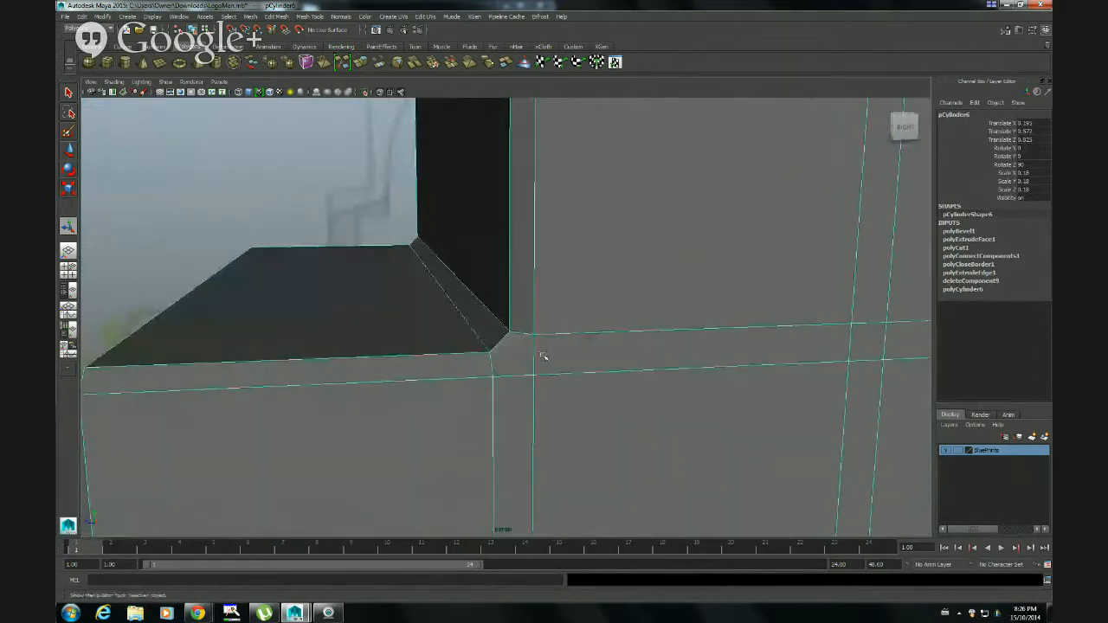
pyautogui.moveTo(543, 357); pyautogui.dragTo(537, 334, button='right')
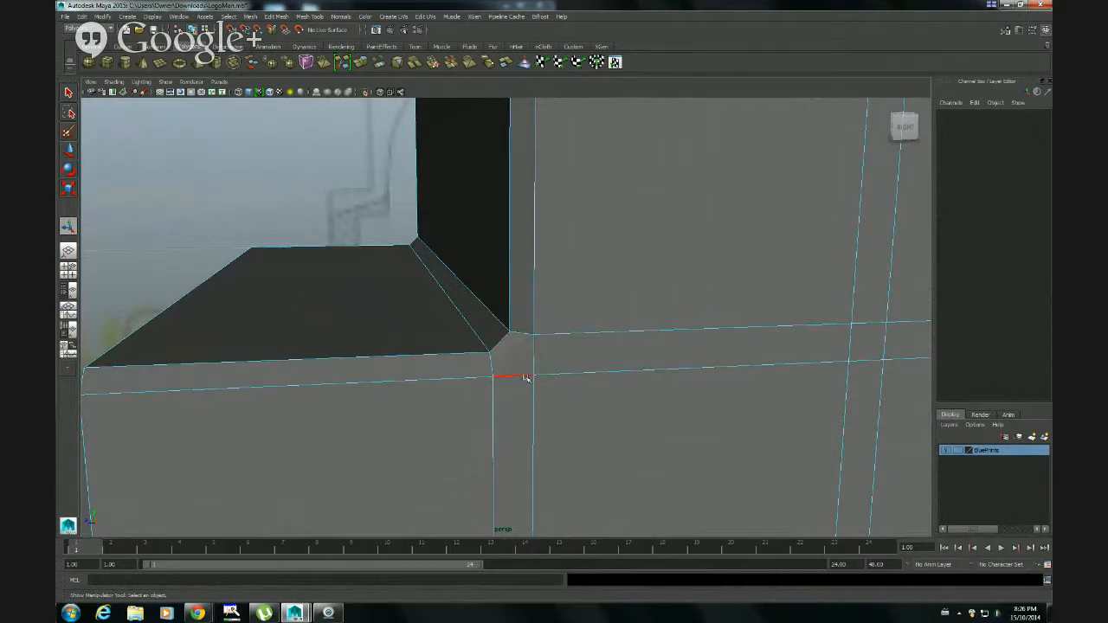
pyautogui.moveTo(525, 378)
pyautogui.keyDown('alt'); pyautogui.mouseDown()
pyautogui.moveTo(415, 376)
pyautogui.moveTo(485, 355)
pyautogui.moveTo(525, 395)
pyautogui.moveTo(511, 396)
pyautogui.moveTo(514, 410)
pyautogui.moveTo(514, 356)
pyautogui.moveTo(477, 363)
pyautogui.moveTo(524, 375)
pyautogui.mouseUp(); pyautogui.keyUp('alt')
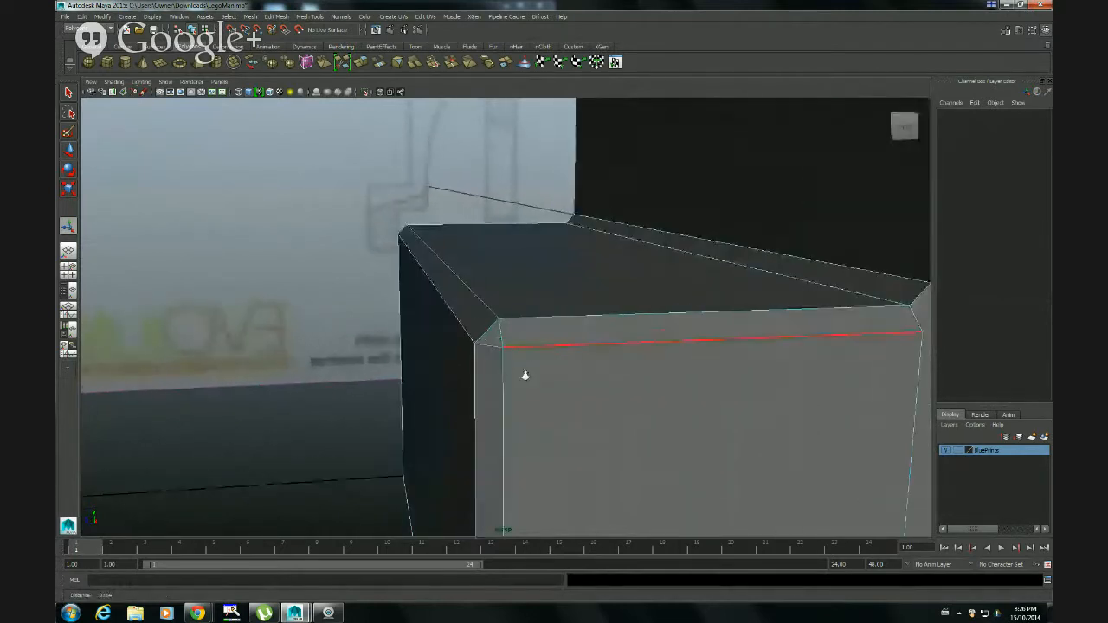
pyautogui.keyDown('alt'); pyautogui.moveTo(606, 358); pyautogui.dragTo(563, 396); pyautogui.keyUp('alt')
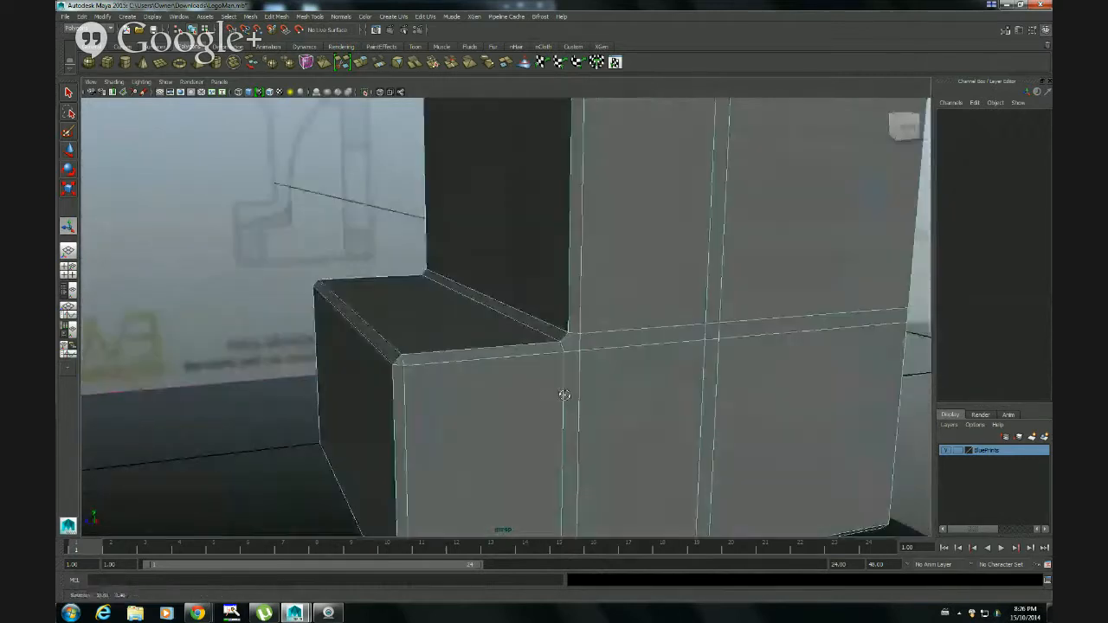
# Reselect the whole leg and try to delete the polyBevel1 node from its construction history
pyautogui.moveTo(591, 320); pyautogui.dragTo(611, 310, button='right')
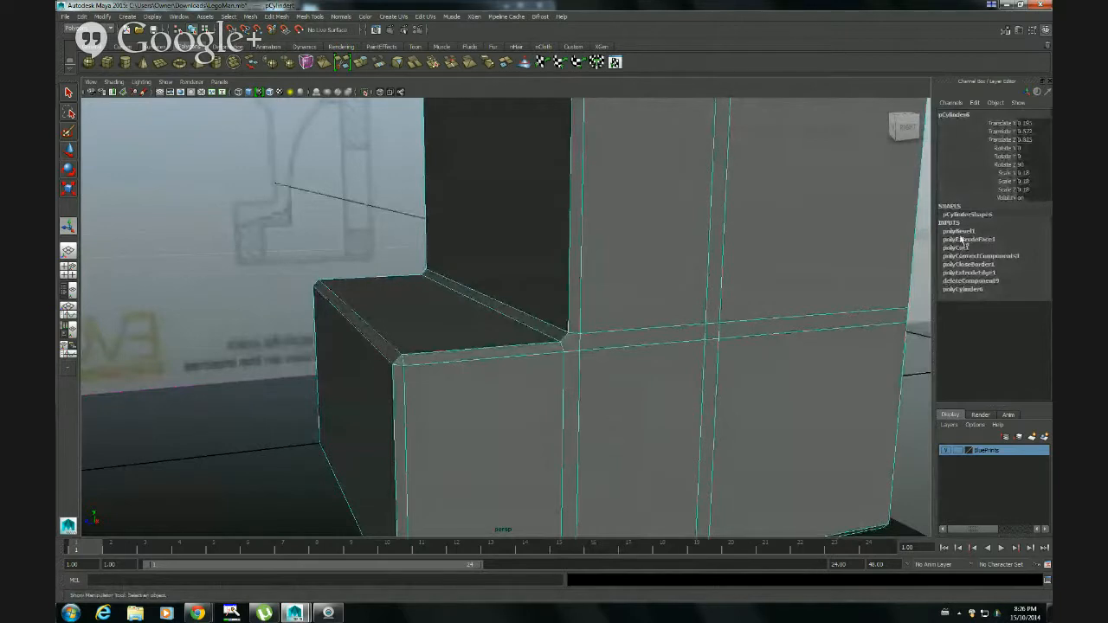
pyautogui.click(960, 231)
pyautogui.rightClick(961, 235)
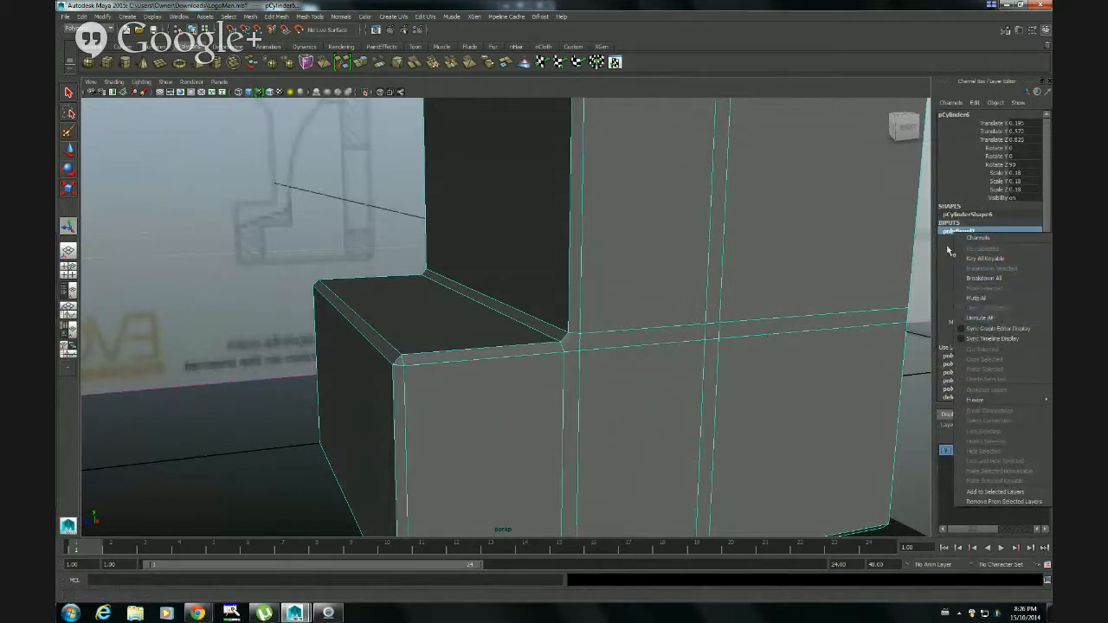
pyautogui.click(921, 268)
pyautogui.click(865, 272)
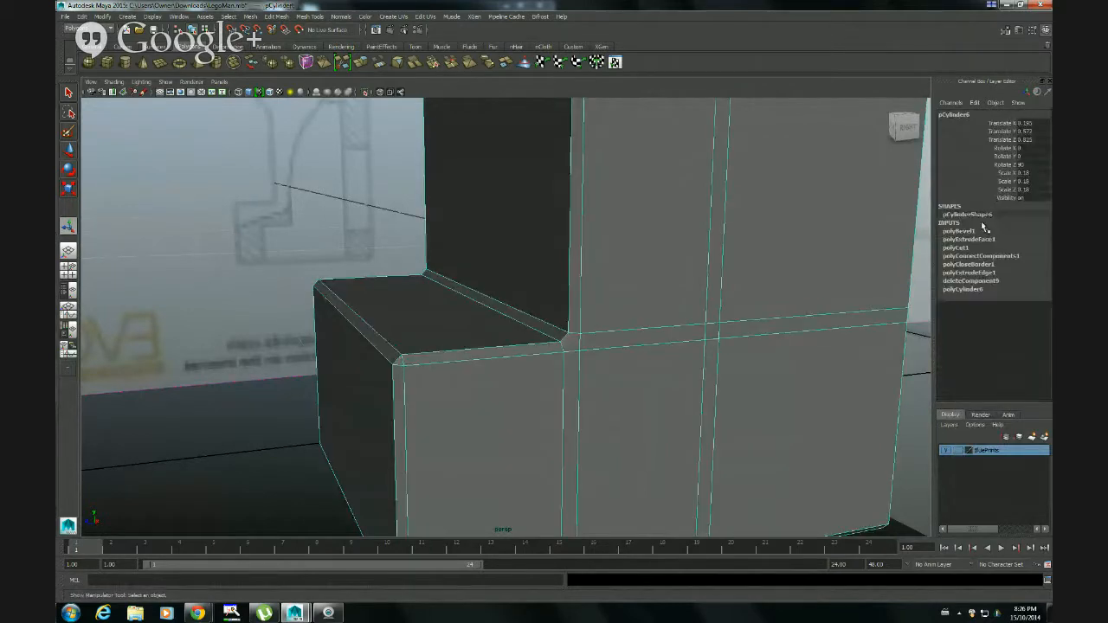
pyautogui.click(971, 231)
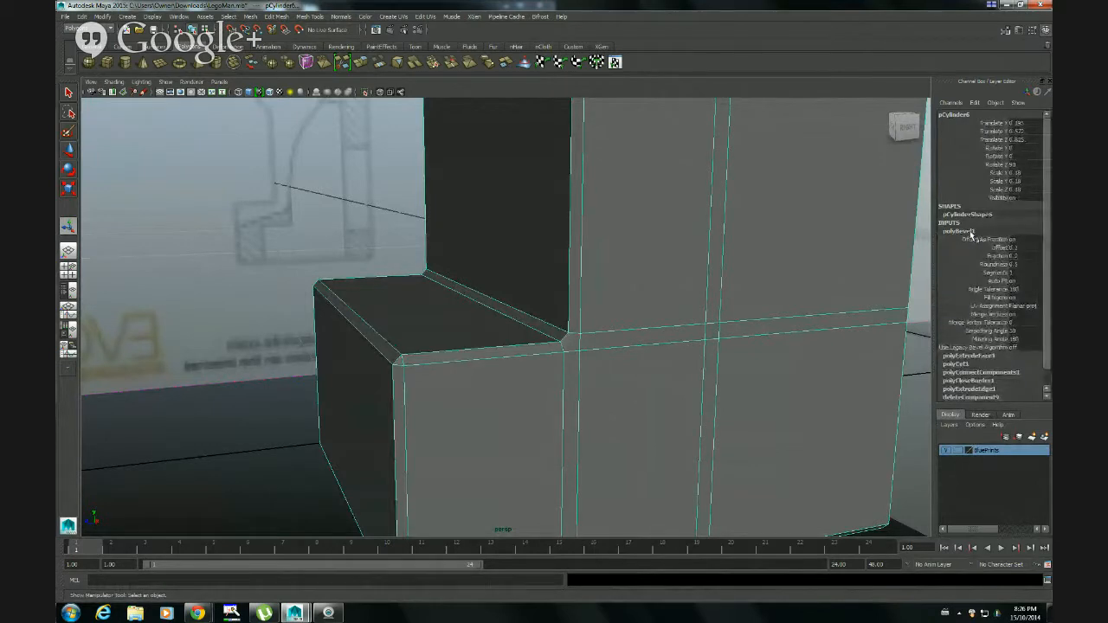
pyautogui.press('Delete')
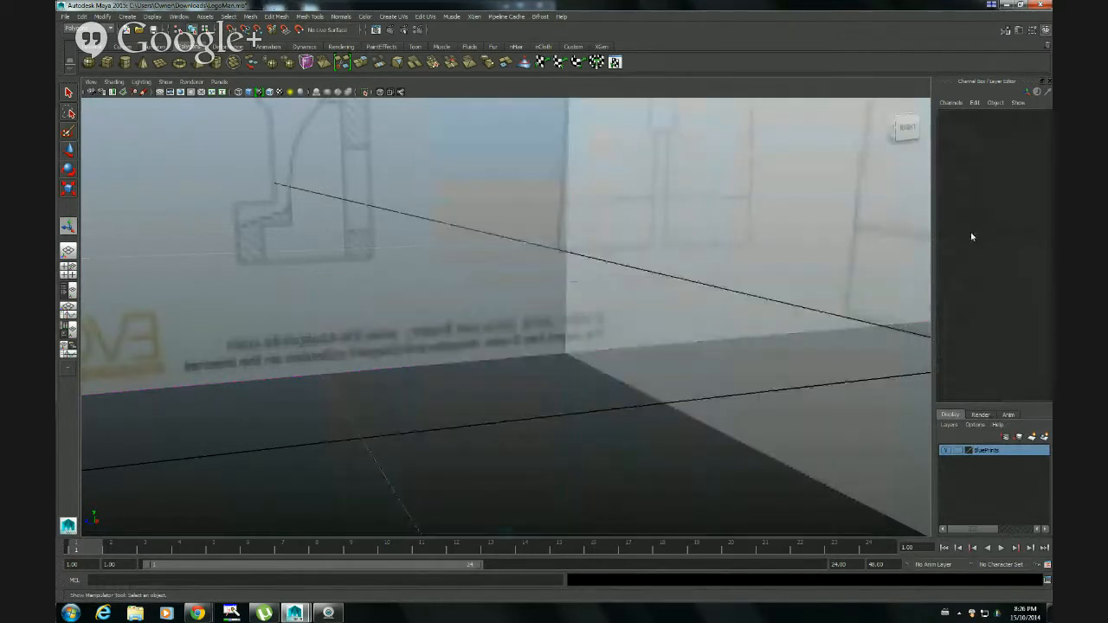
# Undo the deletion of the leg
pyautogui.hotkey('ctrl', 'z')
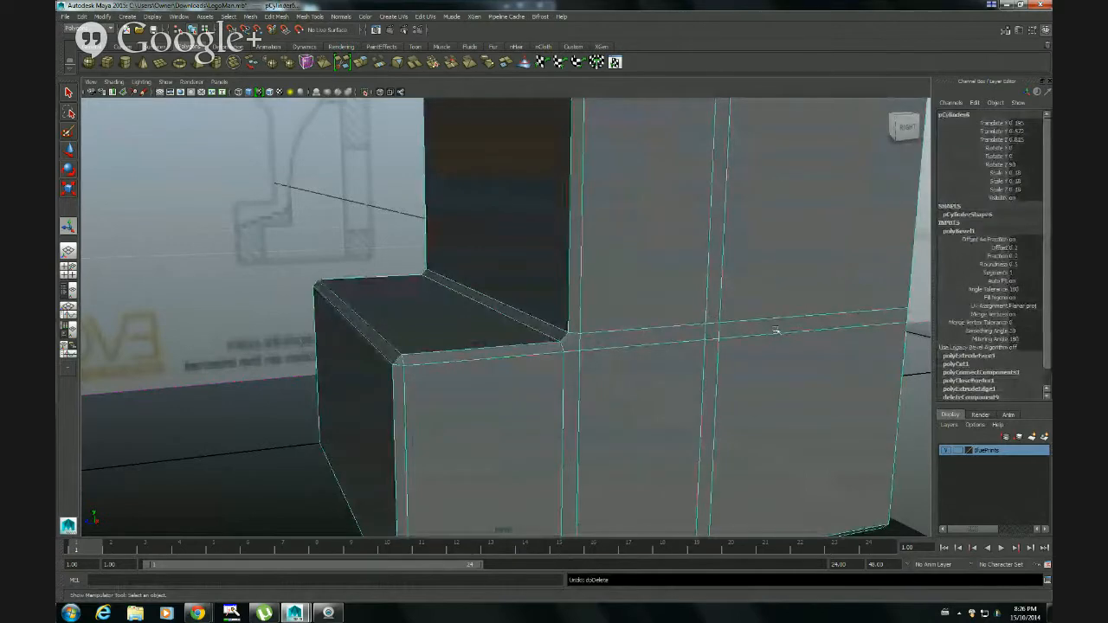
pyautogui.keyDown('alt'); pyautogui.moveTo(824, 330); pyautogui.dragTo(696, 321); pyautogui.keyUp('alt')
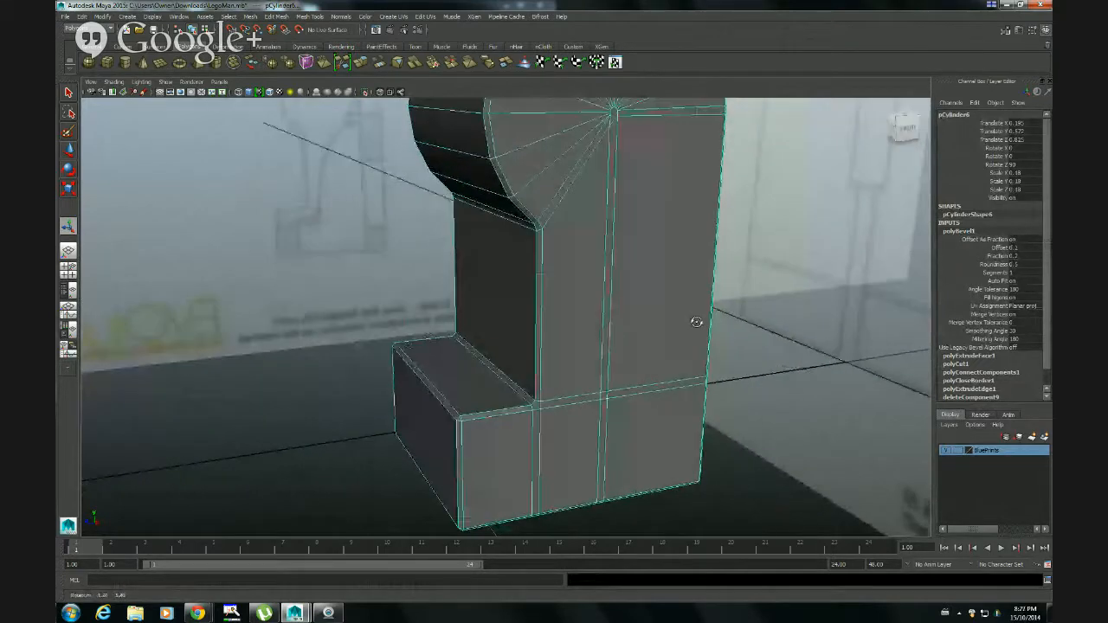
# Try the bevel's UV assignment that preserves original boundaries, and return it to planar projection
pyautogui.click(1026, 306)
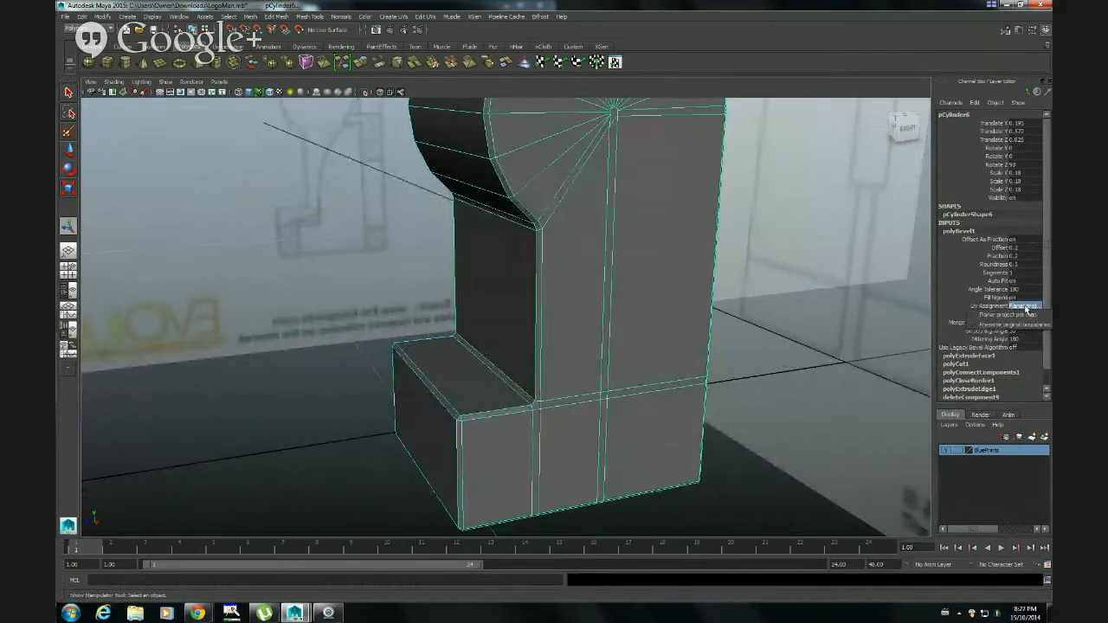
pyautogui.click(1033, 324)
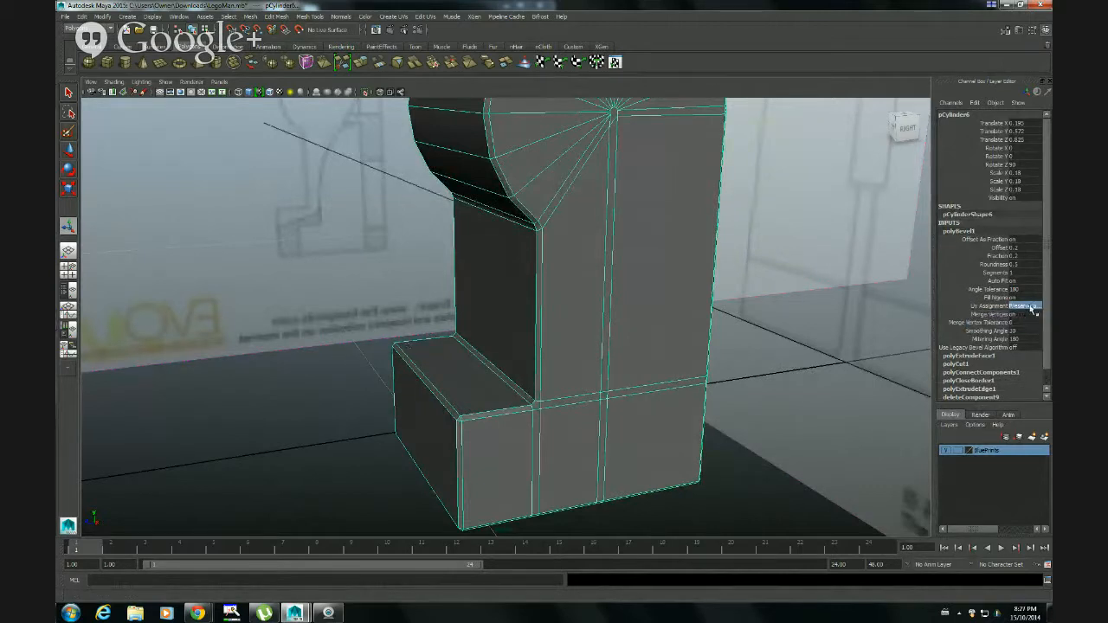
pyautogui.click(1030, 308)
pyautogui.click(1021, 315)
# Merge the two bevel vertices at the inner corner where the foot meets the shin on the leg's right side, with threshold 0.1
pyautogui.keyDown('alt'); pyautogui.moveTo(547, 440); pyautogui.dragTo(456, 384); pyautogui.keyUp('alt')
pyautogui.keyDown('alt'); pyautogui.moveTo(553, 267); pyautogui.dragTo(533, 379); pyautogui.keyUp('alt')
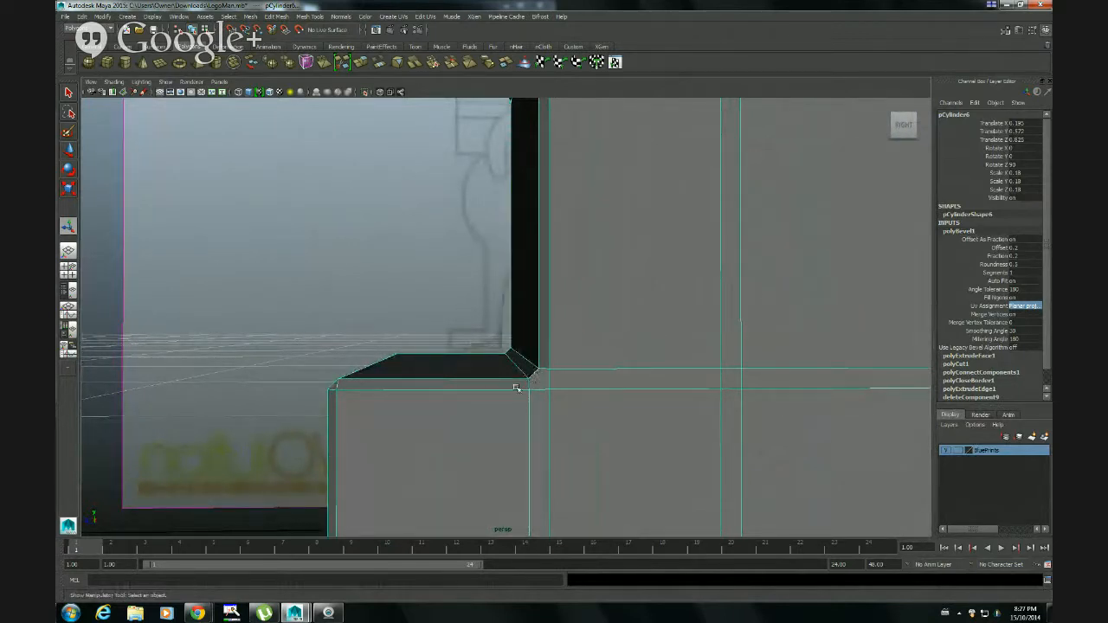
pyautogui.scroll(2, 519, 388)
pyautogui.moveTo(563, 411); pyautogui.dragTo(562, 364, button='right')
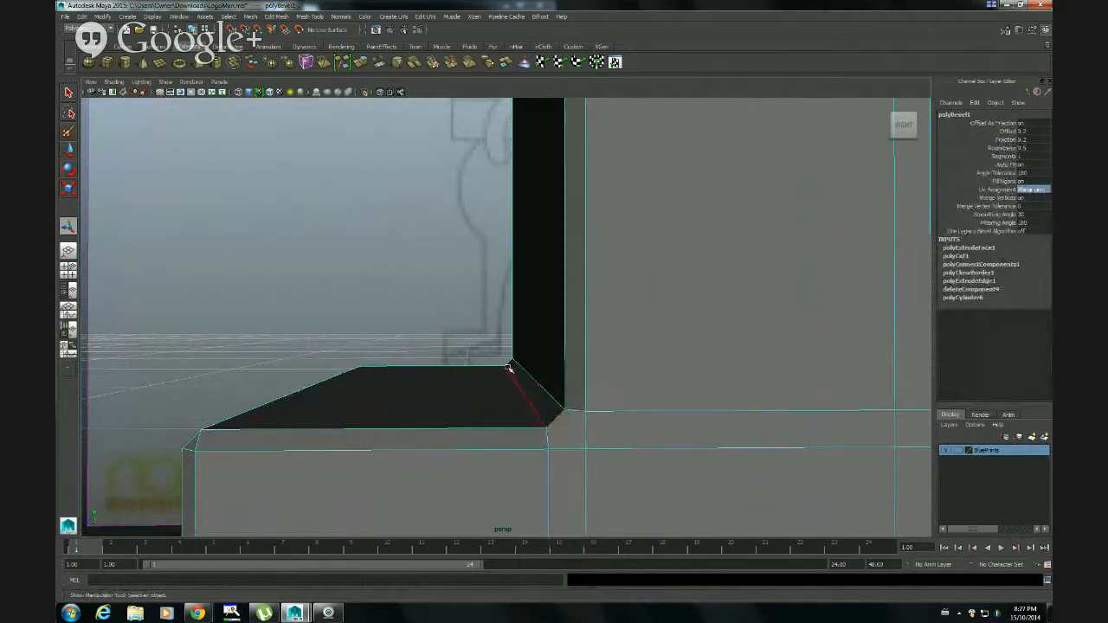
pyautogui.moveTo(558, 385); pyautogui.dragTo(524, 394, button='right')
pyautogui.keyDown('alt'); pyautogui.moveTo(596, 425); pyautogui.dragTo(527, 358); pyautogui.keyUp('alt')
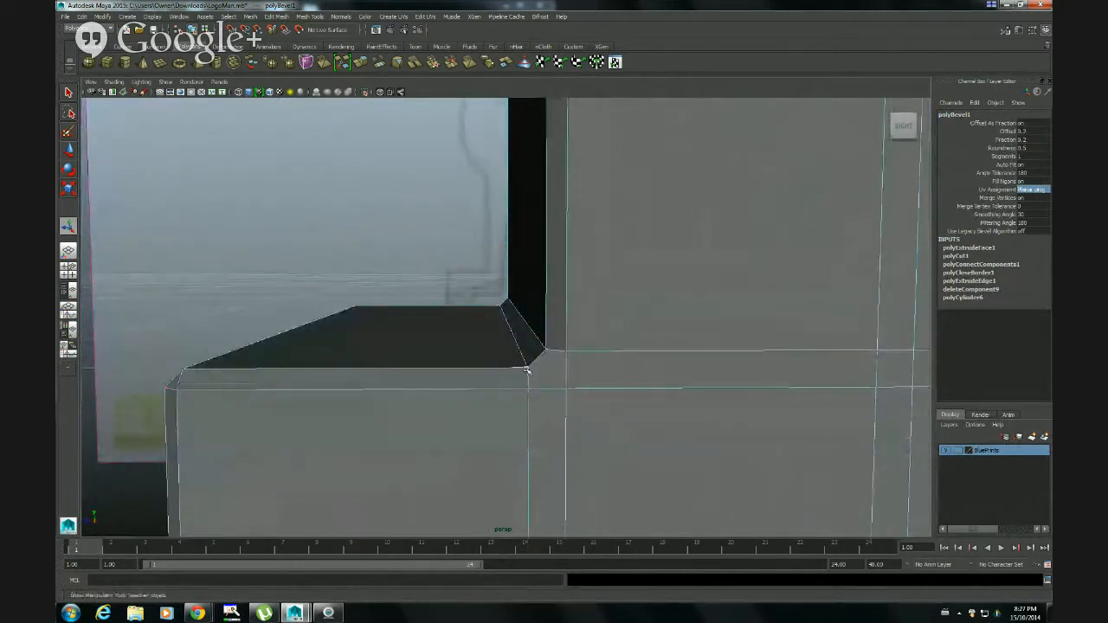
pyautogui.click(527, 370)
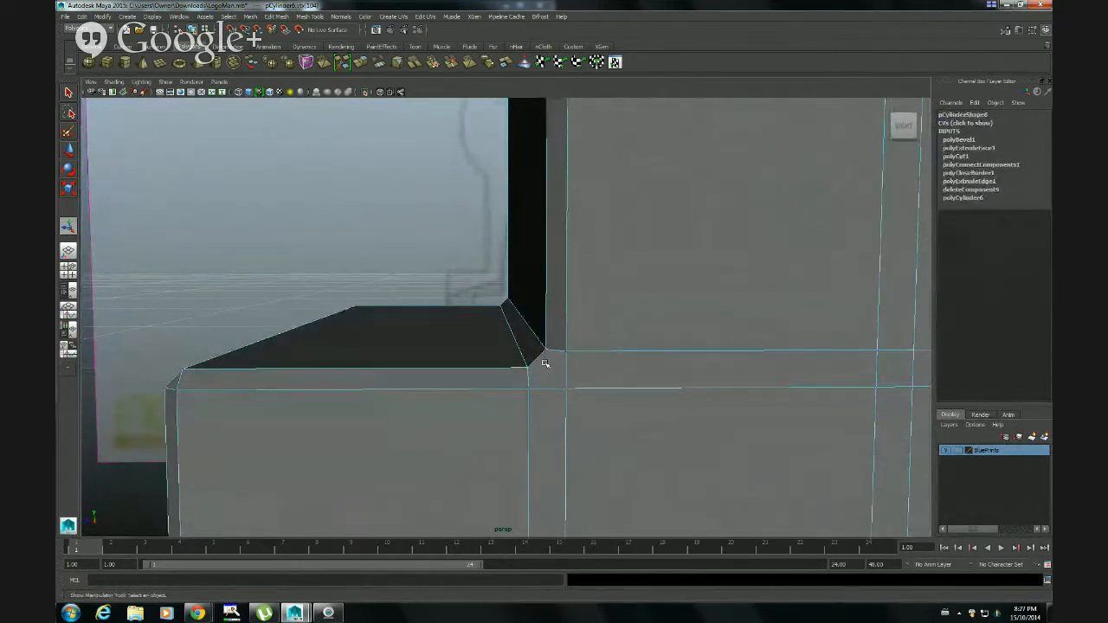
pyautogui.press('4')
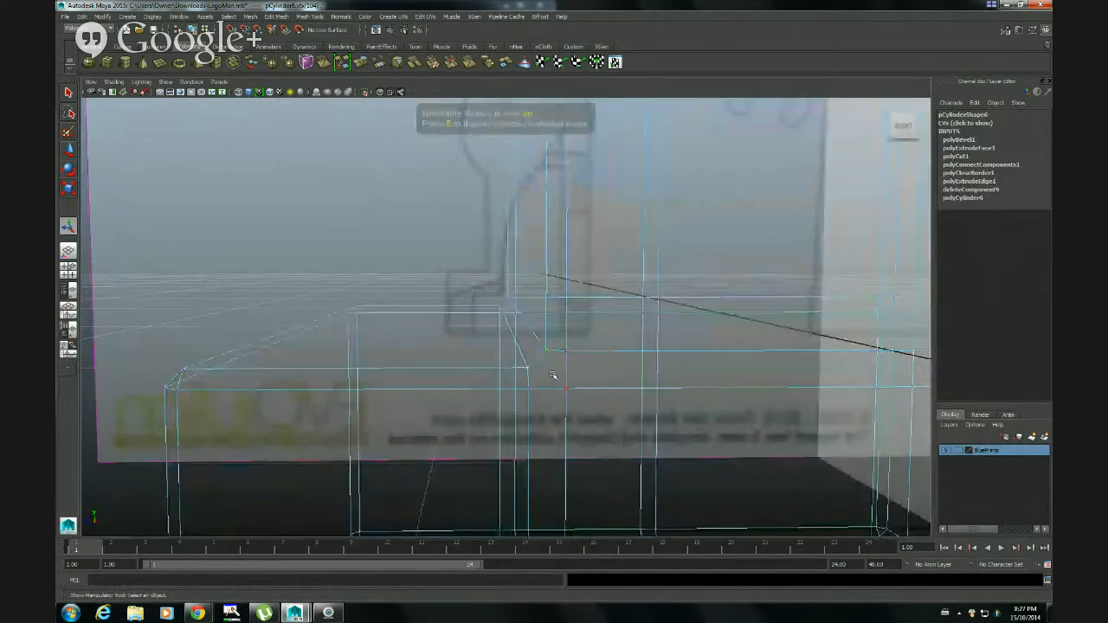
pyautogui.moveTo(585, 409)
pyautogui.keyDown('alt'); pyautogui.mouseDown()
pyautogui.moveTo(615, 420)
pyautogui.moveTo(596, 401)
pyautogui.moveTo(571, 404)
pyautogui.mouseUp(); pyautogui.keyUp('alt')
pyautogui.press('t')
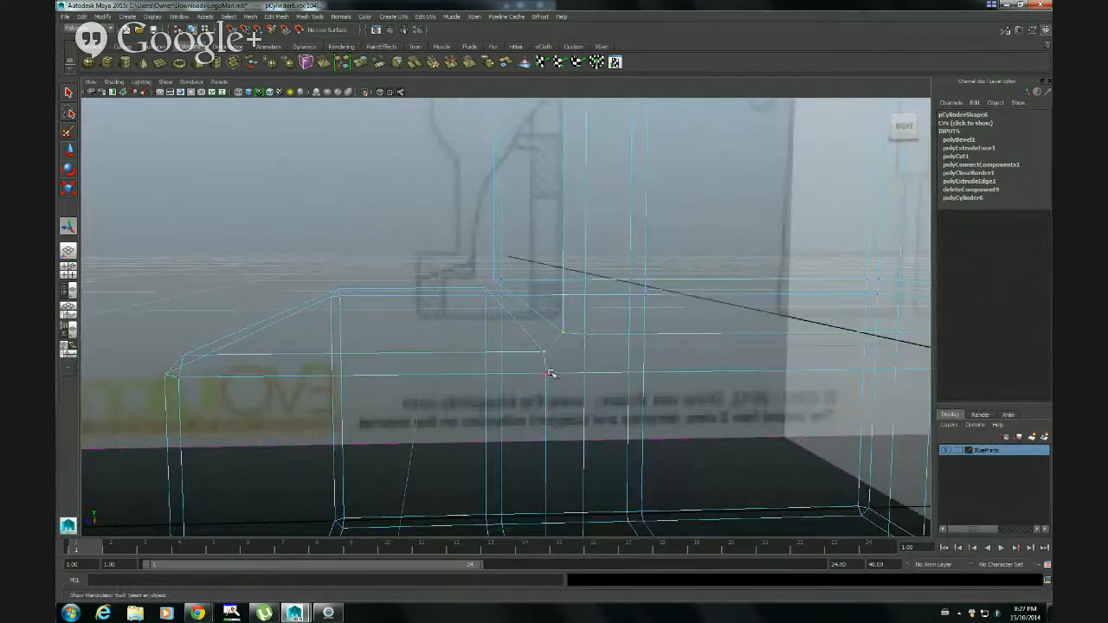
pyautogui.click(275, 16)
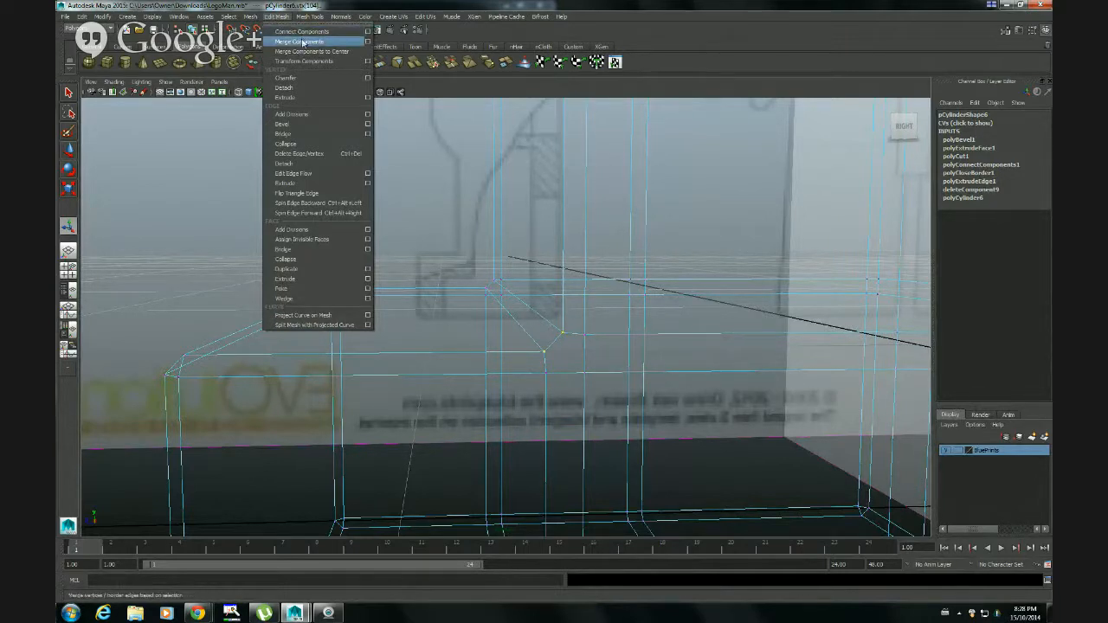
pyautogui.click(366, 43)
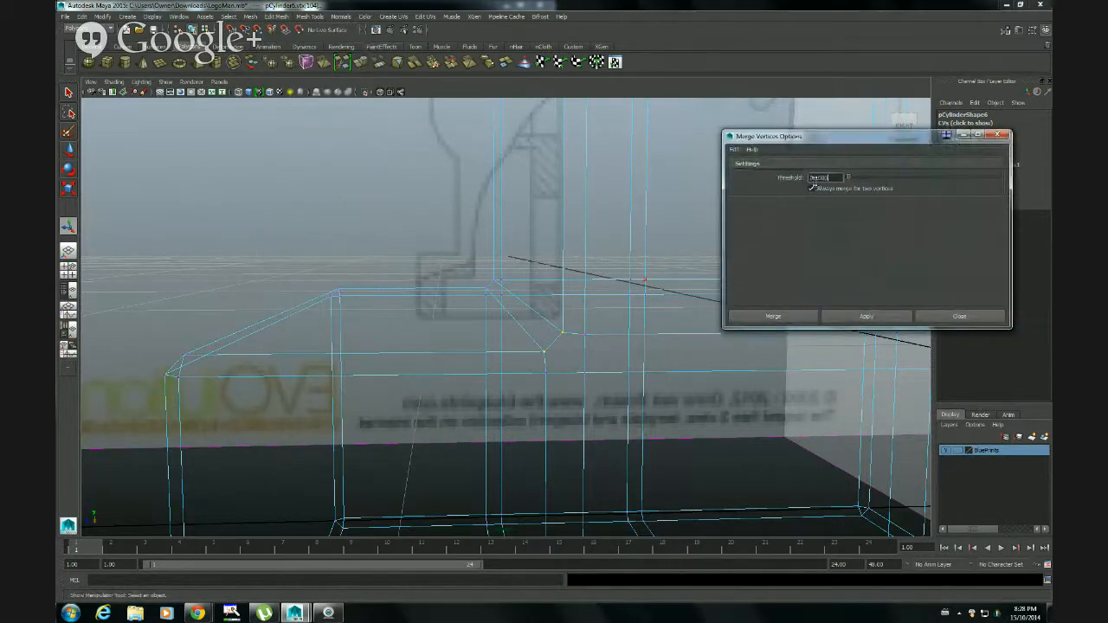
pyautogui.click(779, 317)
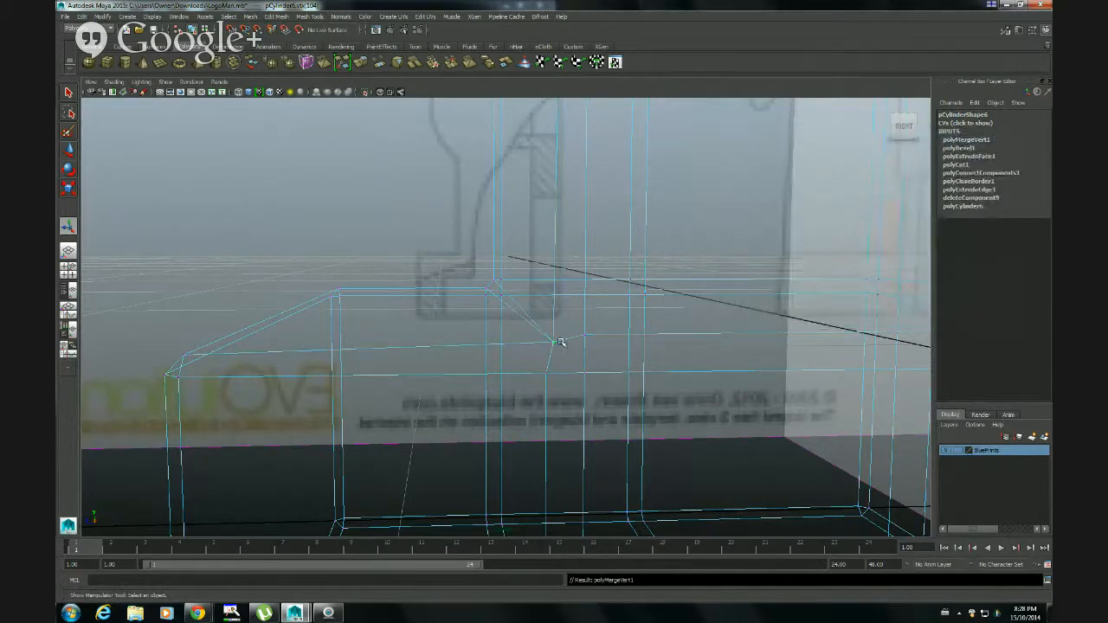
# Merge the matching pair of bevel vertices at the foot and shin corner on the leg's left side
pyautogui.moveTo(502, 318)
pyautogui.keyDown('alt'); pyautogui.mouseDown()
pyautogui.moveTo(650, 328)
pyautogui.moveTo(536, 311)
pyautogui.moveTo(655, 311)
pyautogui.moveTo(559, 363)
pyautogui.moveTo(522, 318)
pyautogui.mouseUp(); pyautogui.keyUp('alt')
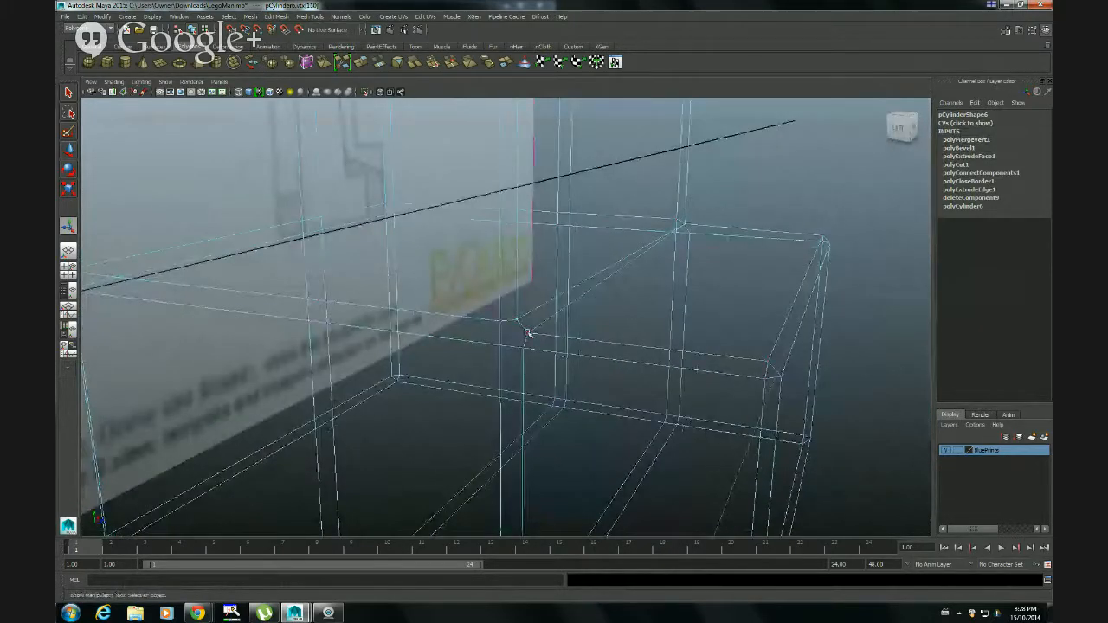
pyautogui.keyDown('shift'); pyautogui.click(527, 332); pyautogui.keyUp('shift')
pyautogui.press('5')
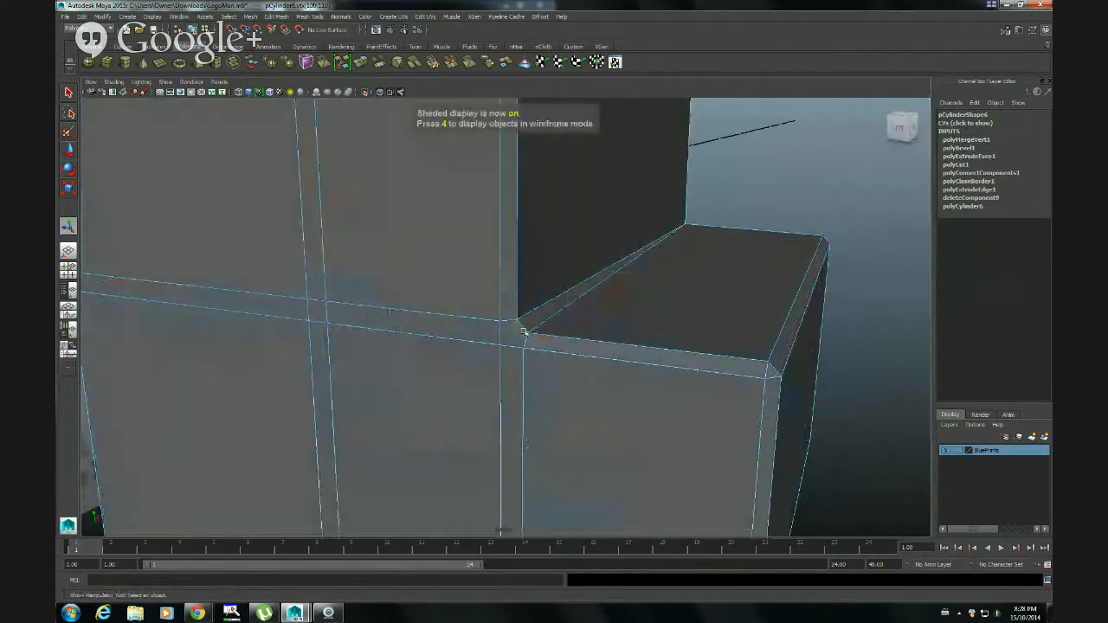
pyautogui.moveTo(516, 320)
pyautogui.keyDown('alt'); pyautogui.mouseDown(button='right')
pyautogui.moveTo(476, 338)
pyautogui.moveTo(507, 344)
pyautogui.moveTo(517, 323)
pyautogui.moveTo(640, 331)
pyautogui.mouseUp(button='right'); pyautogui.keyUp('alt')
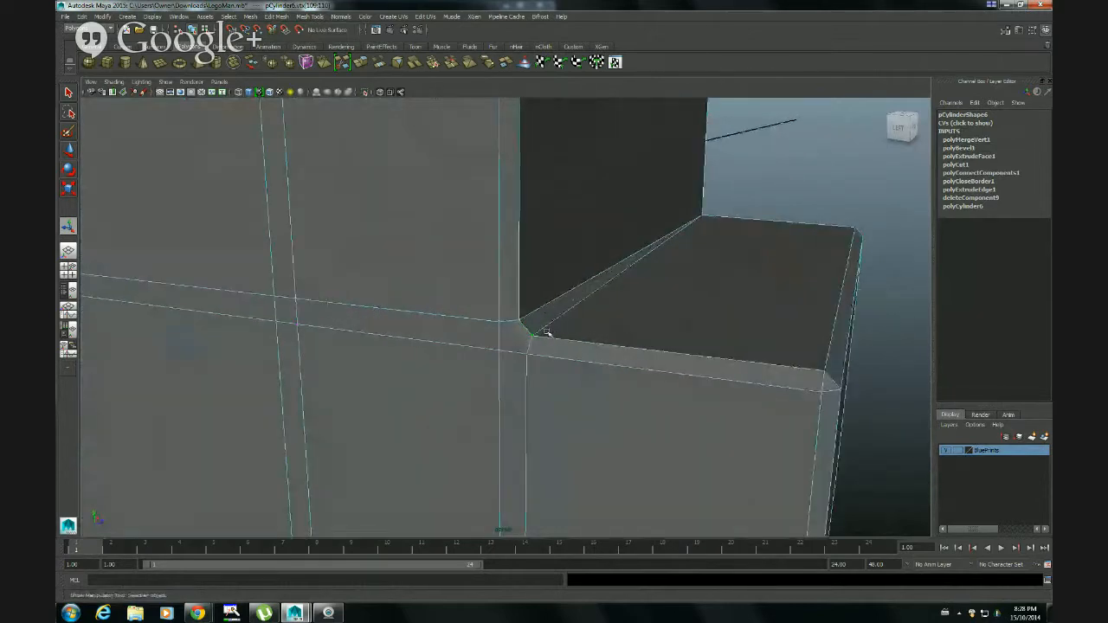
pyautogui.press('g')
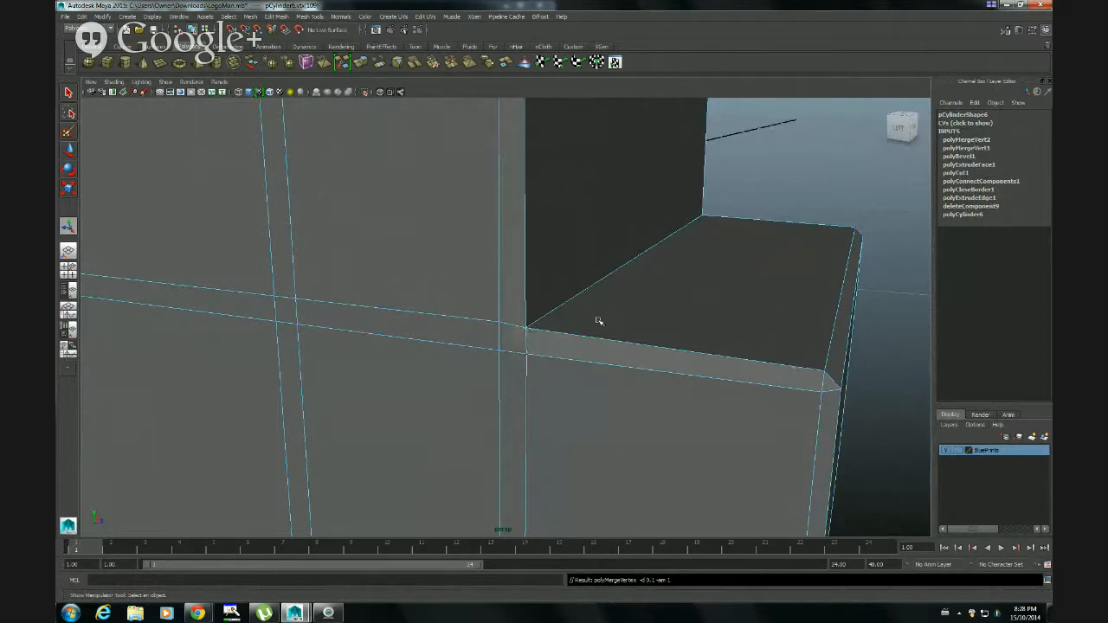
# Examine the merged foot and shin corners from both sides, and preview the whole leg smoothed to check their shape
pyautogui.keyDown('alt'); pyautogui.moveTo(597, 321); pyautogui.dragTo(623, 311); pyautogui.keyUp('alt')
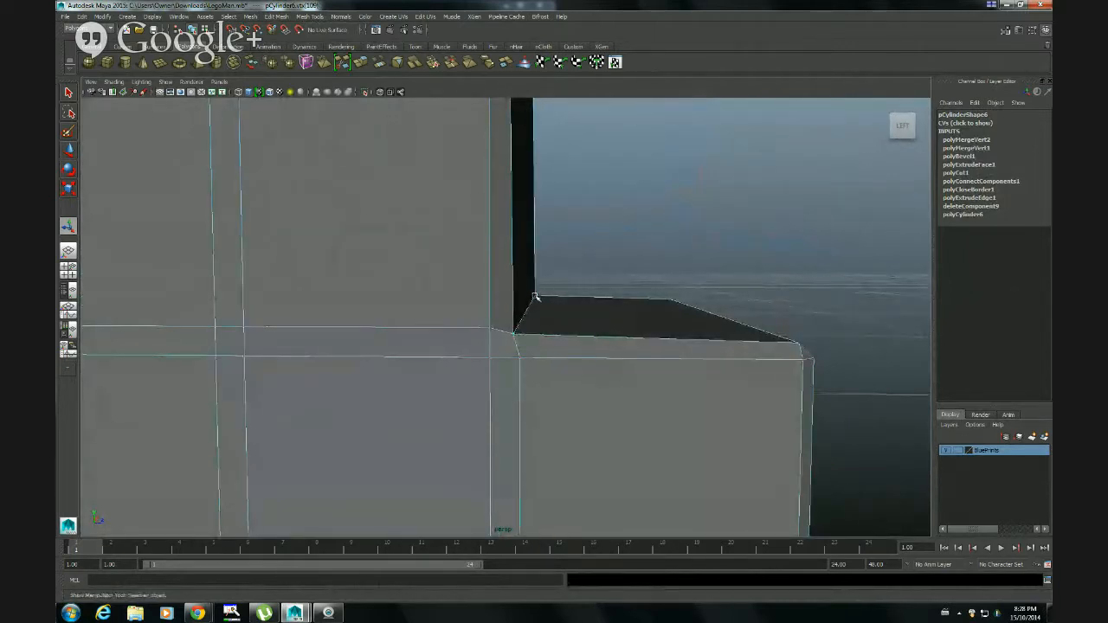
pyautogui.keyDown('alt'); pyautogui.moveTo(574, 314); pyautogui.dragTo(603, 303); pyautogui.keyUp('alt')
pyautogui.moveTo(603, 304); pyautogui.dragTo(630, 290, button='right')
pyautogui.keyDown('alt'); pyautogui.moveTo(628, 341); pyautogui.dragTo(501, 341); pyautogui.keyUp('alt')
pyautogui.click(597, 344)
pyautogui.press('3')
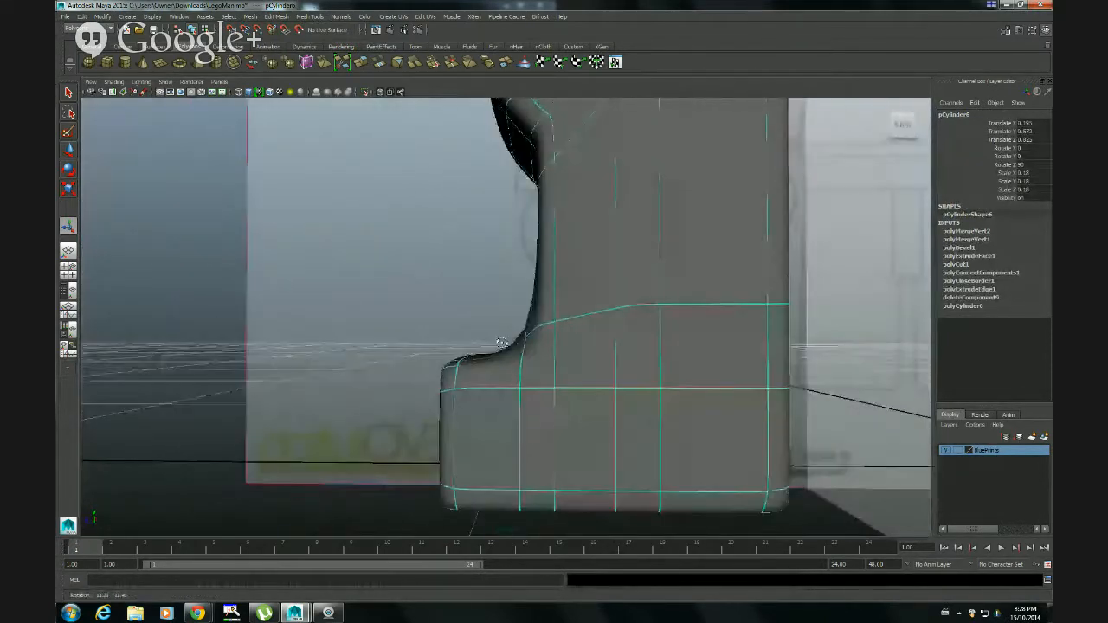
pyautogui.keyDown('alt'); pyautogui.moveTo(589, 352); pyautogui.dragTo(709, 377); pyautogui.keyUp('alt')
pyautogui.press('1')
# Connect the left side's merged corner vertex diagonally to the edge-loop crossing just below and behind it
pyautogui.keyDown('alt'); pyautogui.moveTo(410, 384); pyautogui.dragTo(588, 435); pyautogui.keyUp('alt')
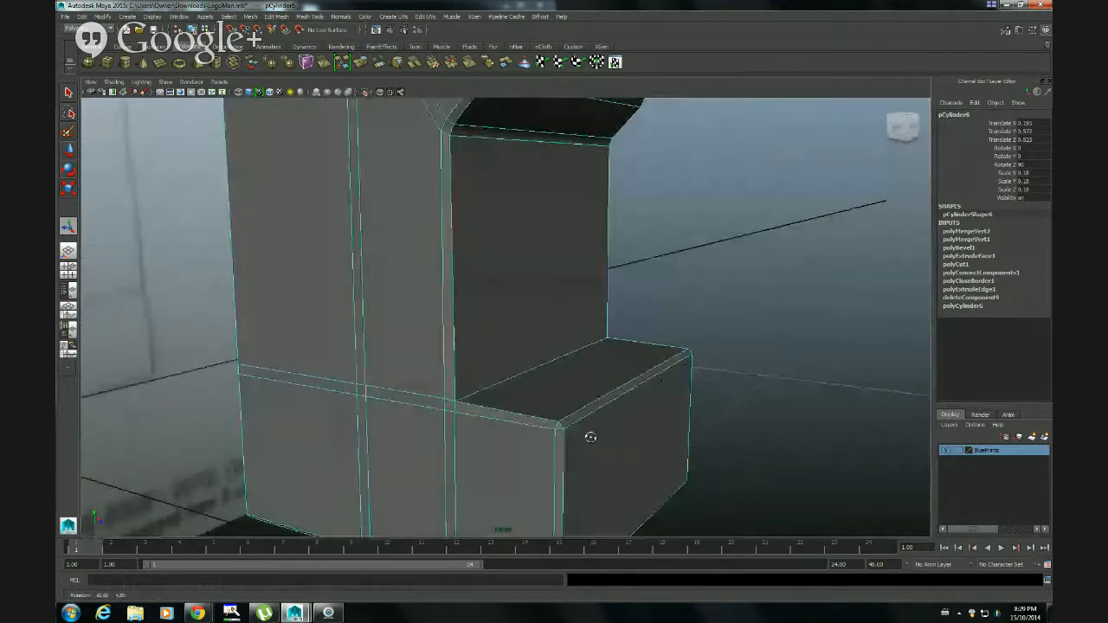
pyautogui.keyDown('alt'); pyautogui.moveTo(454, 440); pyautogui.dragTo(527, 453, button='right'); pyautogui.keyUp('alt')
pyautogui.keyDown('alt'); pyautogui.moveTo(527, 453); pyautogui.dragTo(569, 373, button='middle'); pyautogui.keyUp('alt')
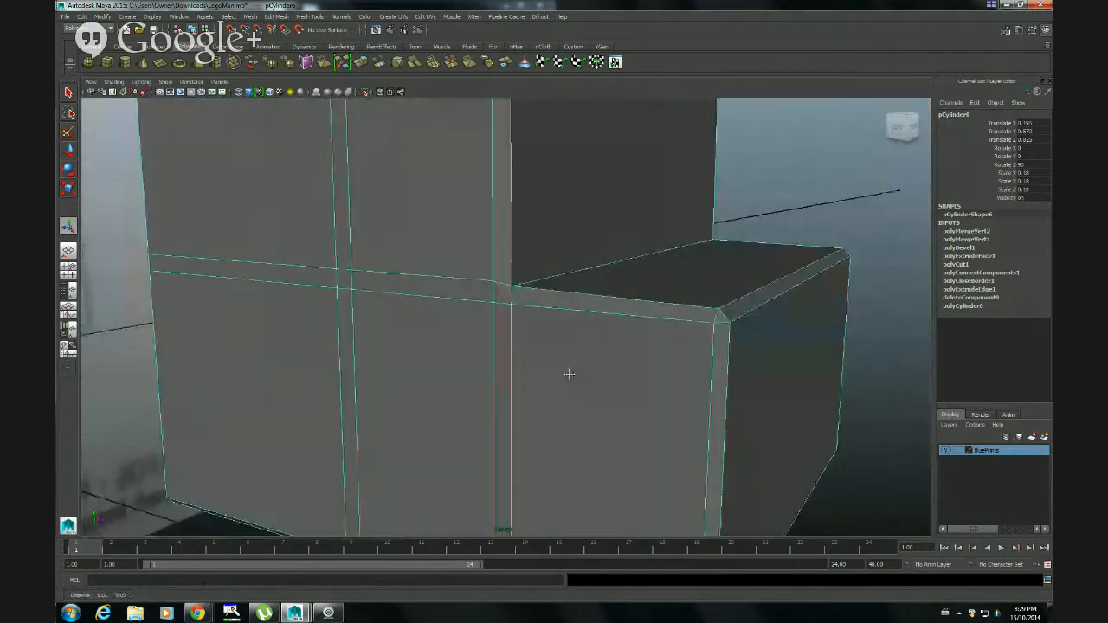
pyautogui.keyDown('alt'); pyautogui.moveTo(520, 376); pyautogui.dragTo(563, 365, button='right'); pyautogui.keyUp('alt')
pyautogui.keyDown('alt'); pyautogui.moveTo(569, 287); pyautogui.dragTo(550, 321); pyautogui.keyUp('alt')
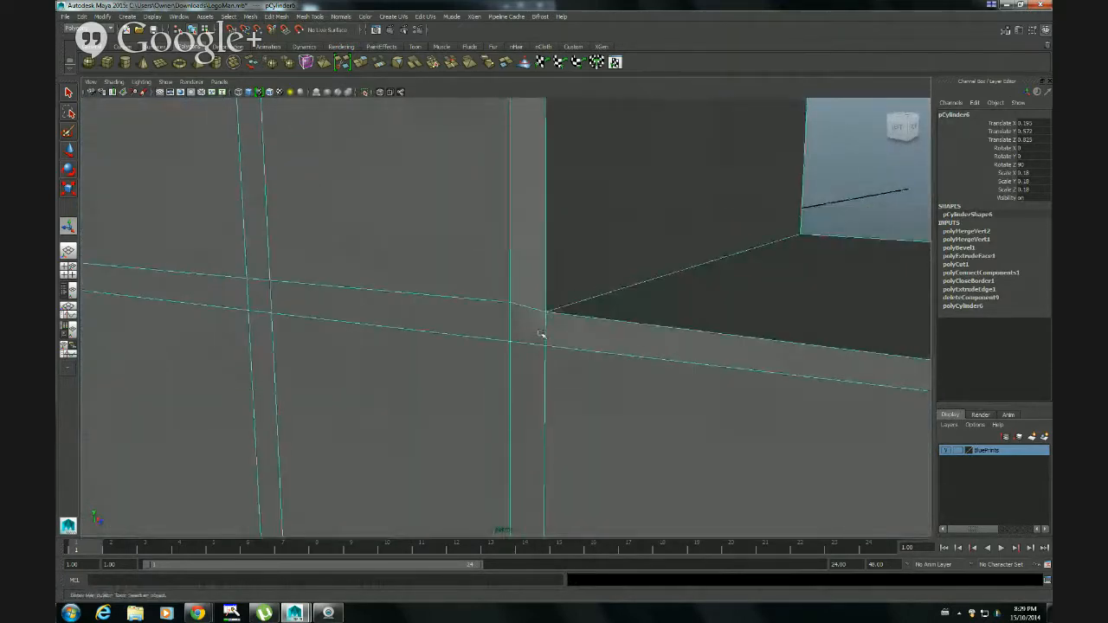
pyautogui.moveTo(517, 339); pyautogui.dragTo(471, 344, button='right')
pyautogui.click(509, 344)
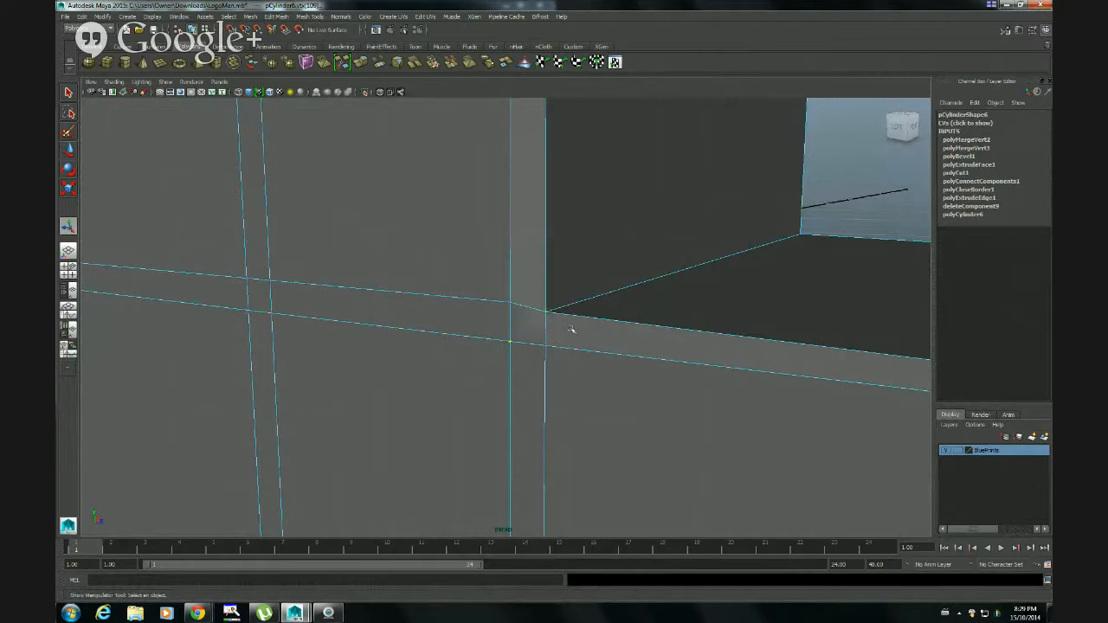
pyautogui.press('4')
pyautogui.press('5')
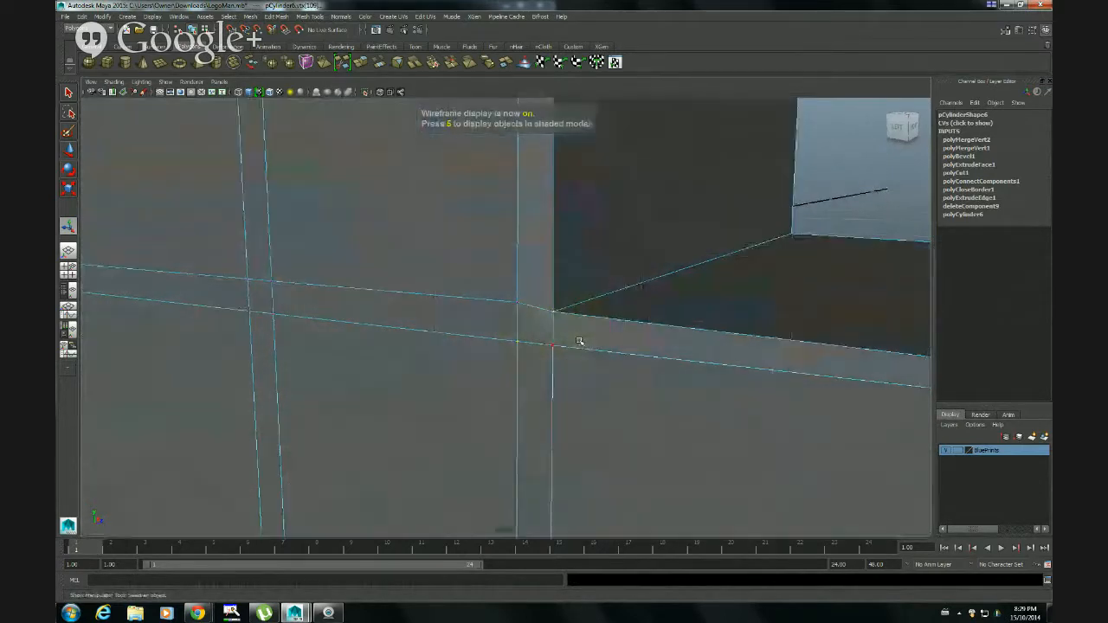
pyautogui.click(277, 16)
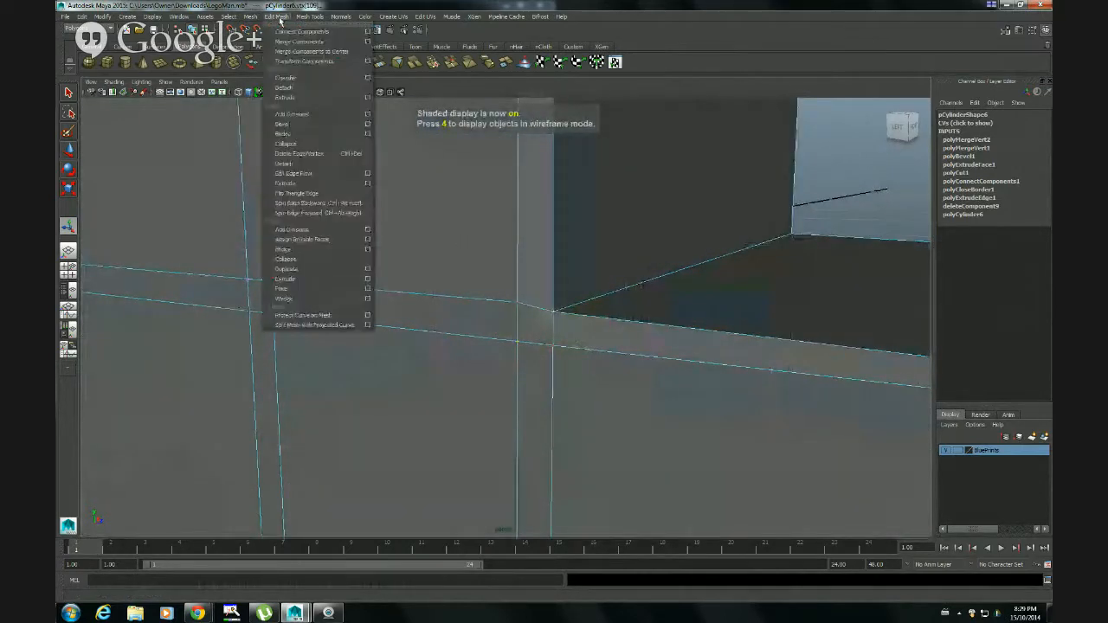
pyautogui.click(303, 32)
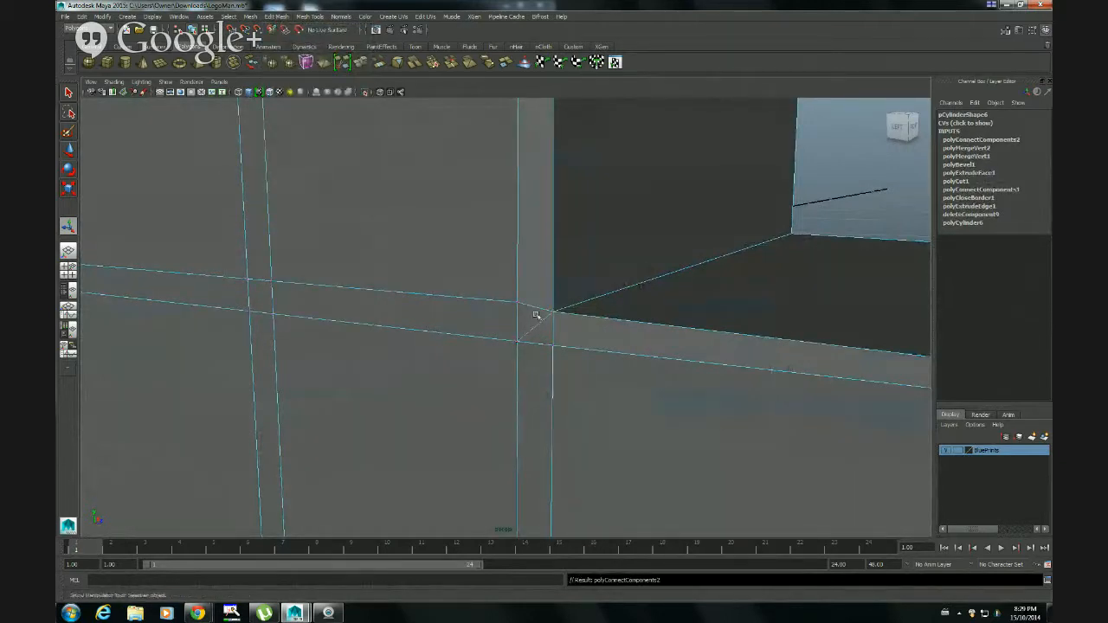
# Connect the right side's merged corner vertex to the diagonally opposite edge-loop vertex with a matching edge
pyautogui.keyDown('alt'); pyautogui.moveTo(535, 315); pyautogui.dragTo(611, 304); pyautogui.keyUp('alt')
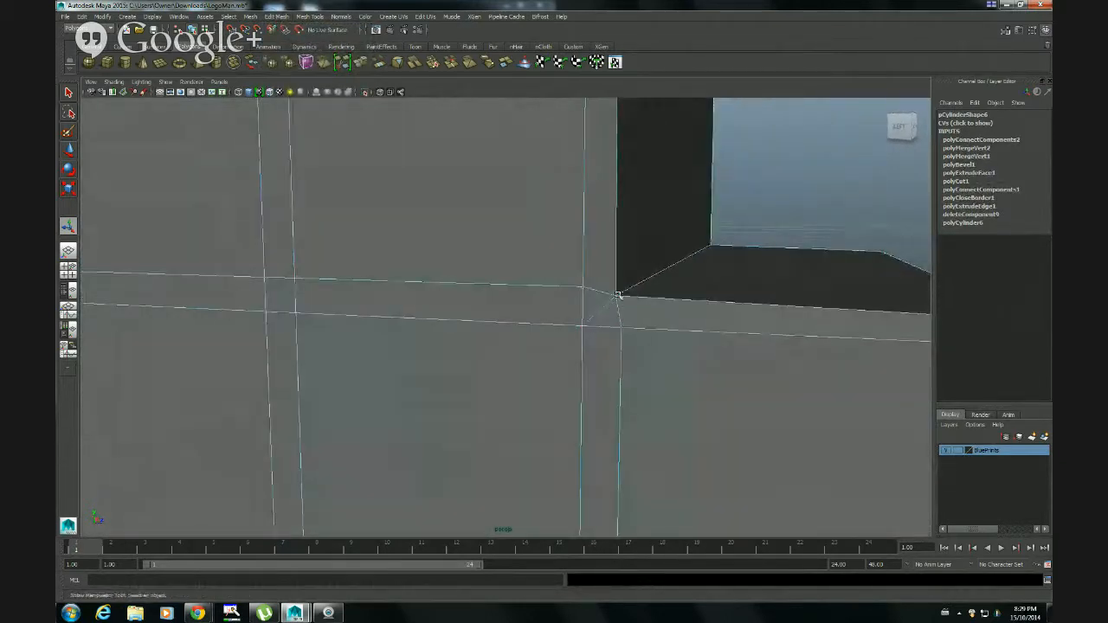
pyautogui.keyDown('alt'); pyautogui.moveTo(686, 305); pyautogui.dragTo(512, 314); pyautogui.keyUp('alt')
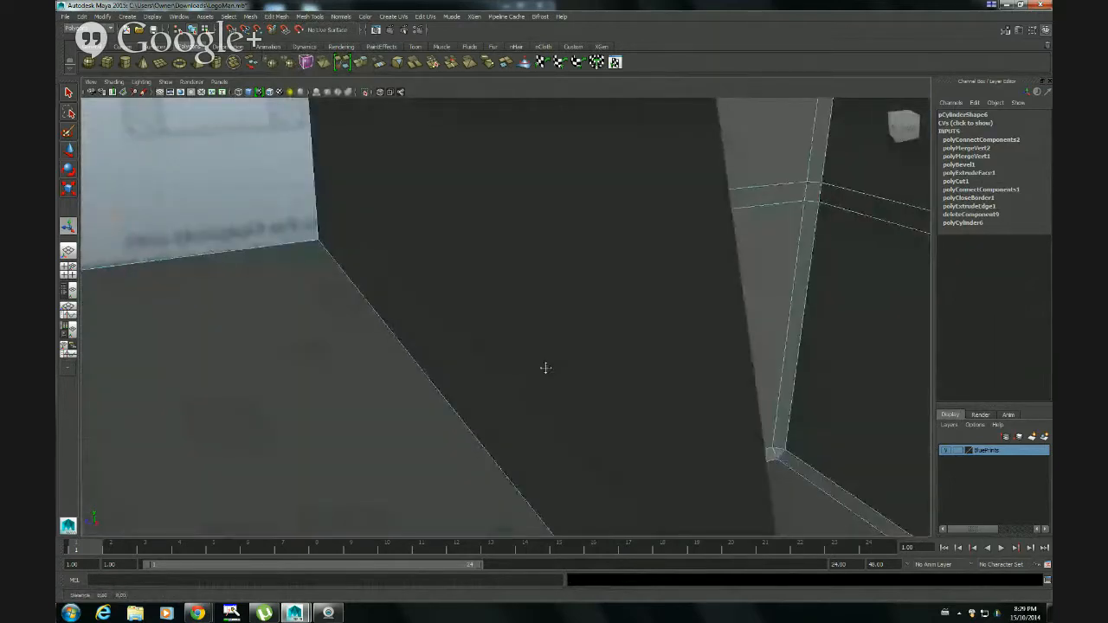
pyautogui.keyDown('alt'); pyautogui.moveTo(544, 367); pyautogui.dragTo(526, 327); pyautogui.keyUp('alt')
pyautogui.keyDown('alt'); pyautogui.moveTo(526, 327); pyautogui.dragTo(507, 323, button='right'); pyautogui.keyUp('alt')
pyautogui.keyDown('alt'); pyautogui.moveTo(507, 324); pyautogui.dragTo(511, 361); pyautogui.keyUp('alt')
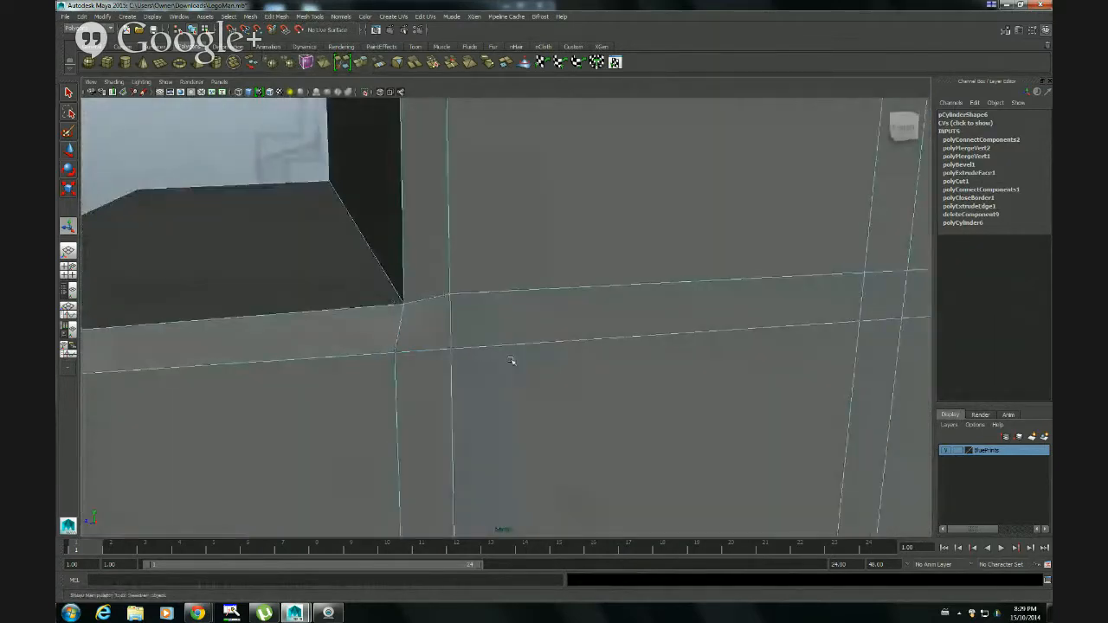
pyautogui.click(402, 304)
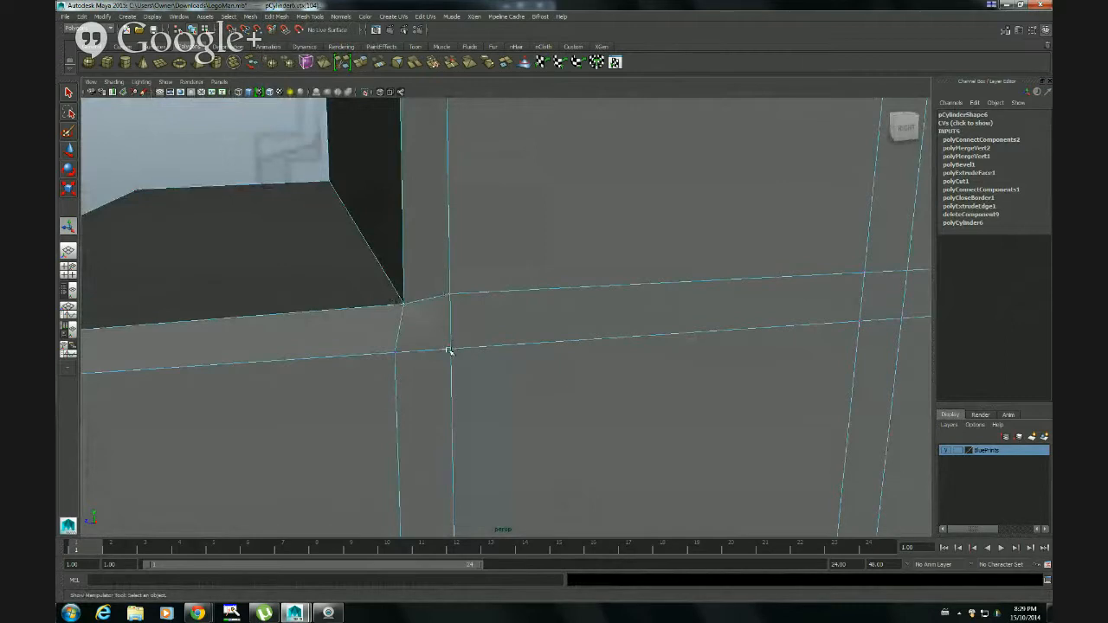
pyautogui.click(277, 16)
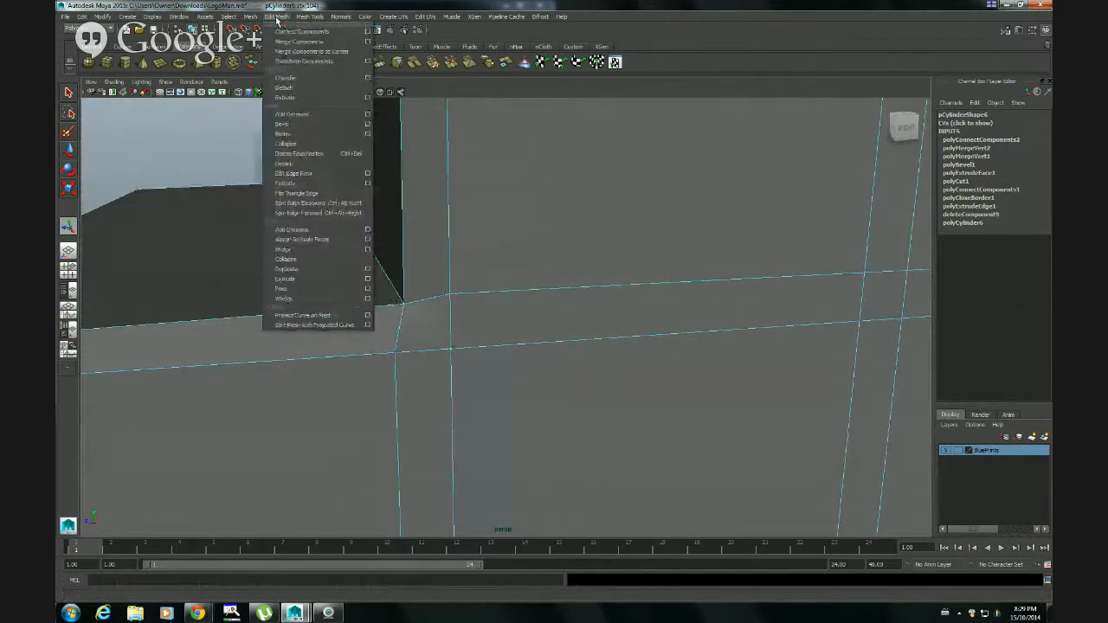
pyautogui.click(297, 32)
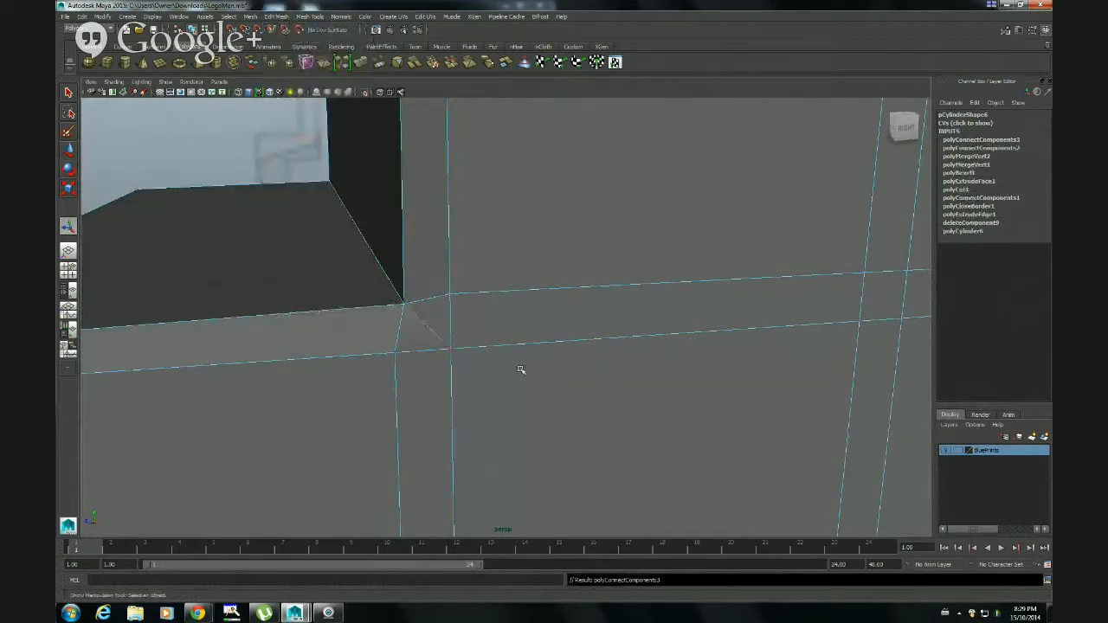
# In the side view, select the upper horizontal row of vertices at the ankle and scale it vertically until the row is flat
pyautogui.keyDown('alt'); pyautogui.moveTo(520, 369); pyautogui.dragTo(445, 373, button='right'); pyautogui.keyUp('alt')
pyautogui.keyDown('alt'); pyautogui.moveTo(445, 373); pyautogui.dragTo(444, 362); pyautogui.keyUp('alt')
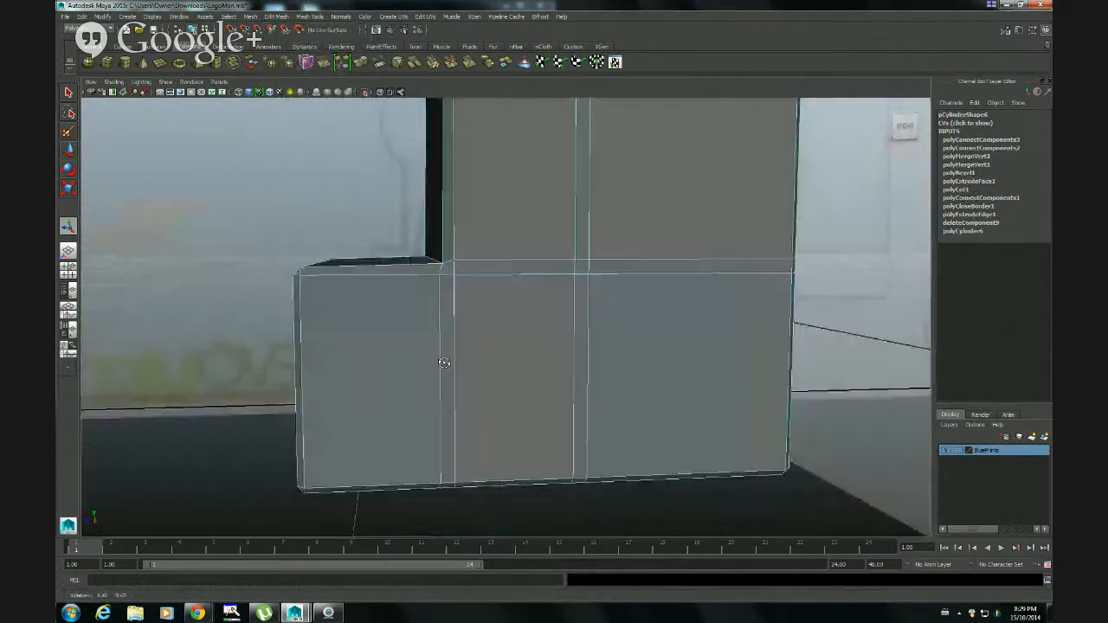
pyautogui.press('space')
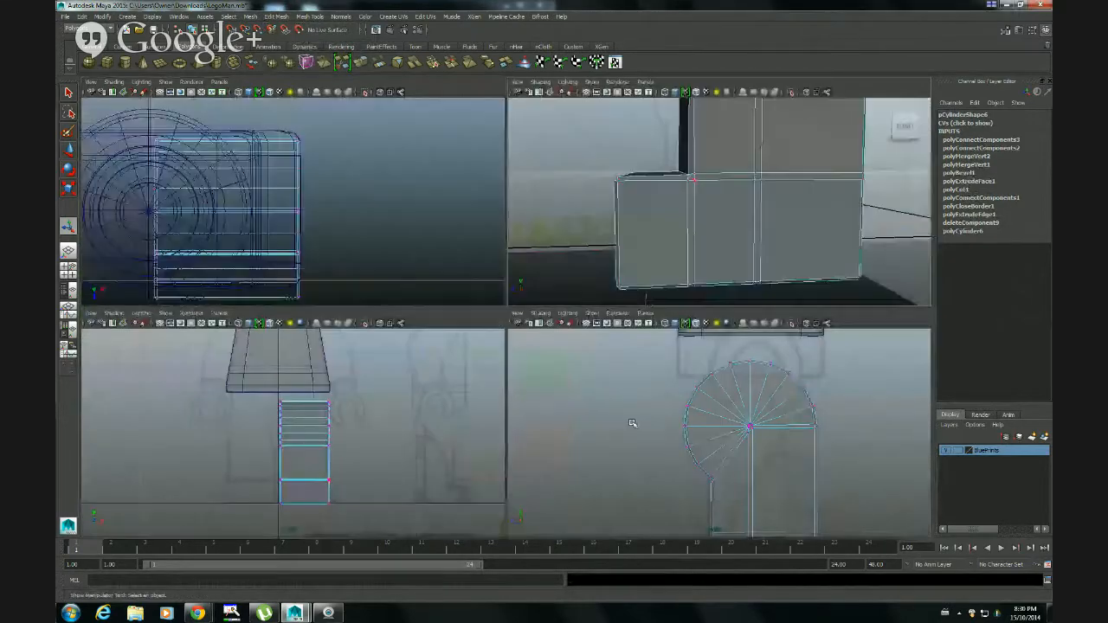
pyautogui.press('space')
pyautogui.keyDown('alt'); pyautogui.moveTo(598, 392); pyautogui.dragTo(617, 151, button='middle'); pyautogui.keyUp('alt')
pyautogui.keyDown('alt'); pyautogui.moveTo(514, 347); pyautogui.dragTo(807, 348, button='right'); pyautogui.keyUp('alt')
pyautogui.keyDown('alt'); pyautogui.moveTo(779, 343); pyautogui.dragTo(692, 287, button='middle'); pyautogui.keyUp('alt')
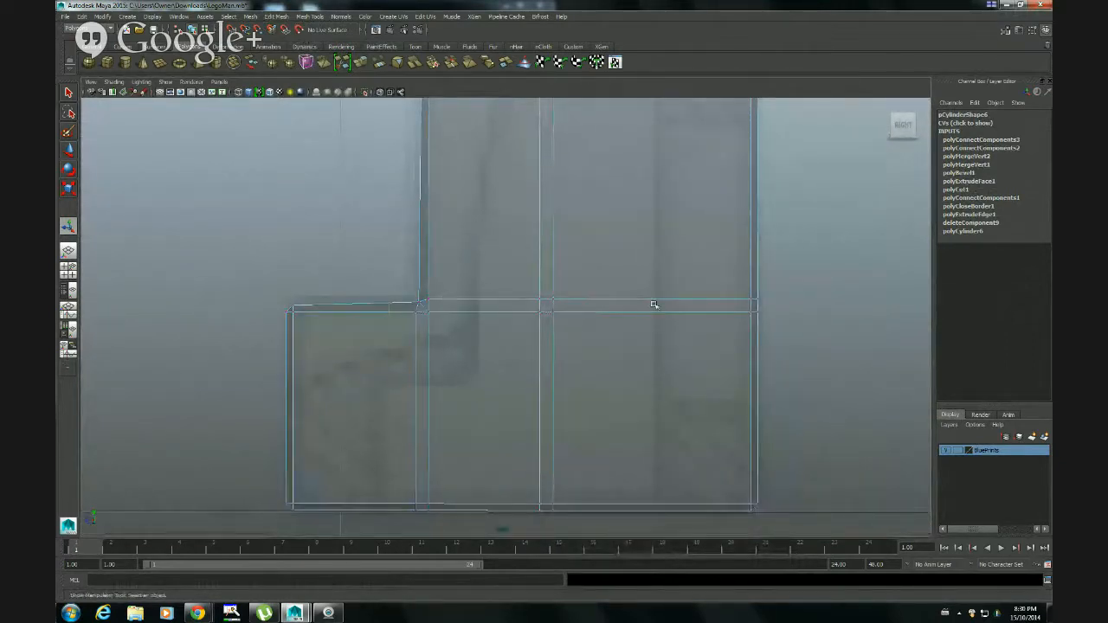
pyautogui.click(768, 303)
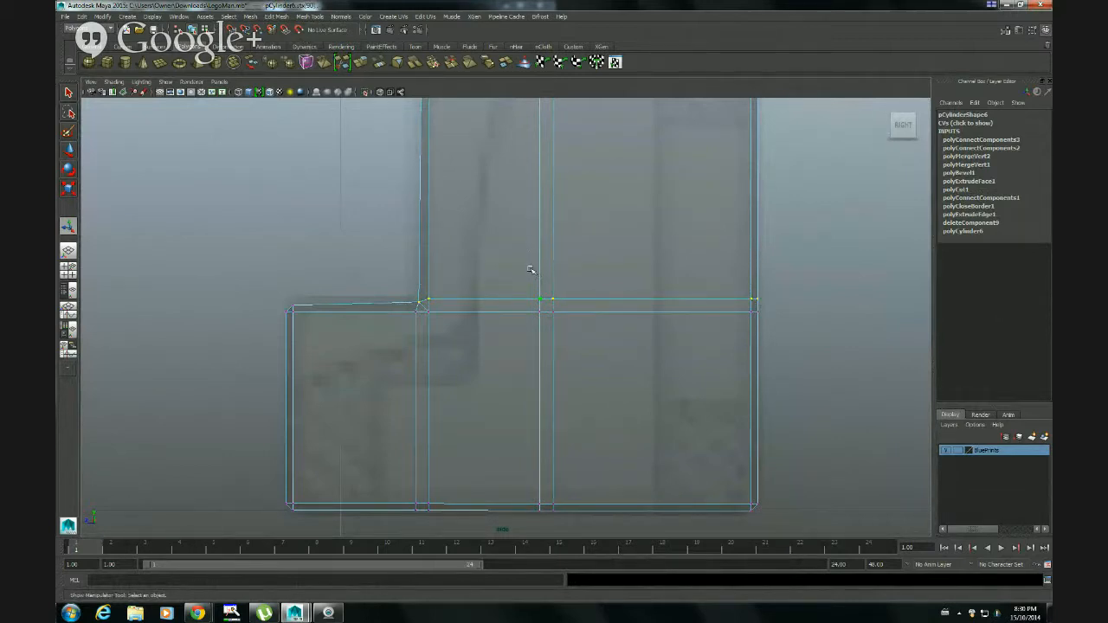
pyautogui.press('r')
pyautogui.moveTo(588, 252); pyautogui.dragTo(585, 297, button='middle')
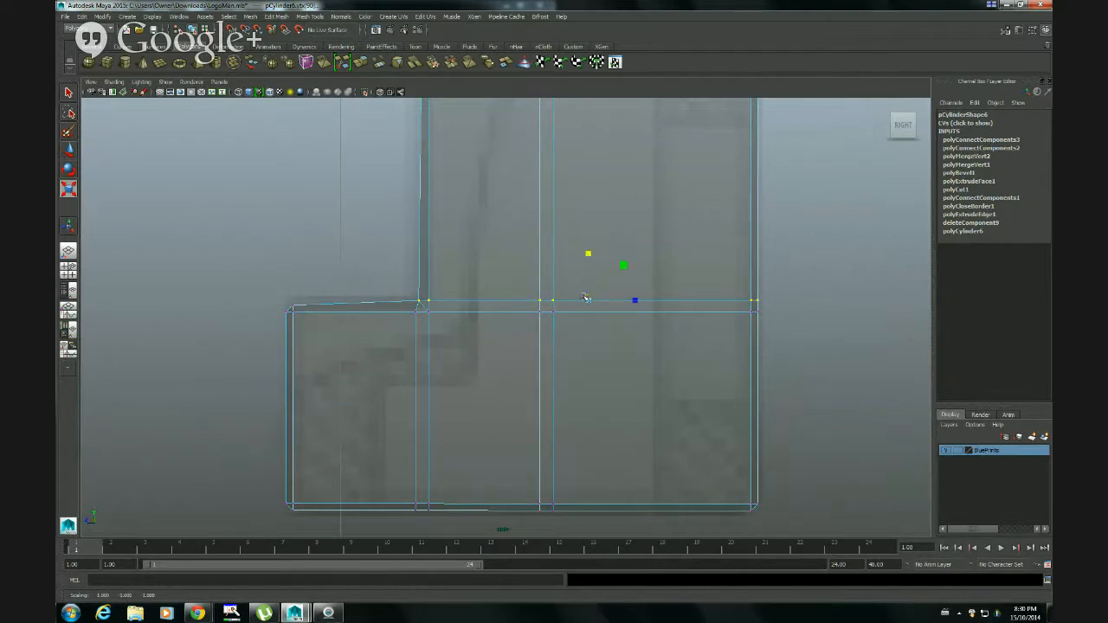
# Lower the flattened vertex row until the back of the foot's top is level, and return to object selection
pyautogui.press('w')
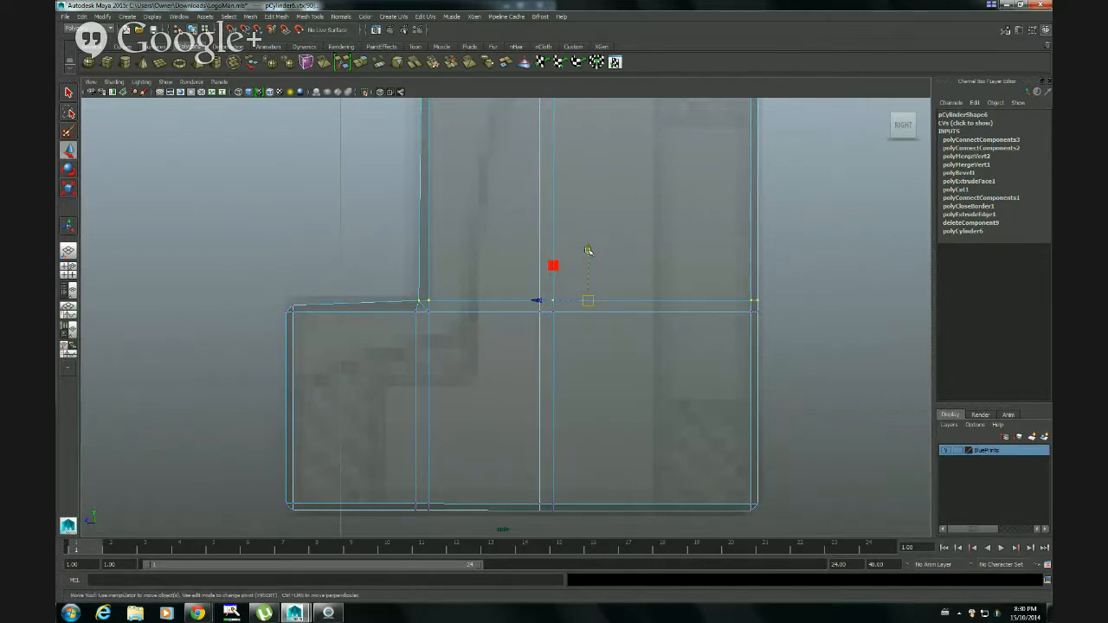
pyautogui.moveTo(588, 250); pyautogui.dragTo(585, 256, button='middle')
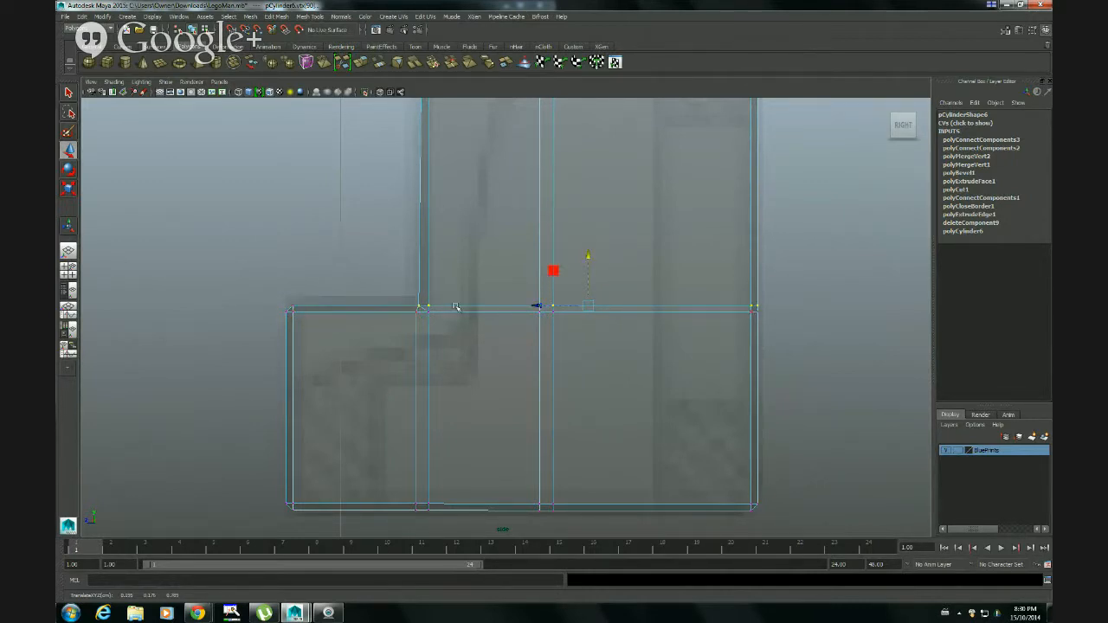
pyautogui.click(777, 316)
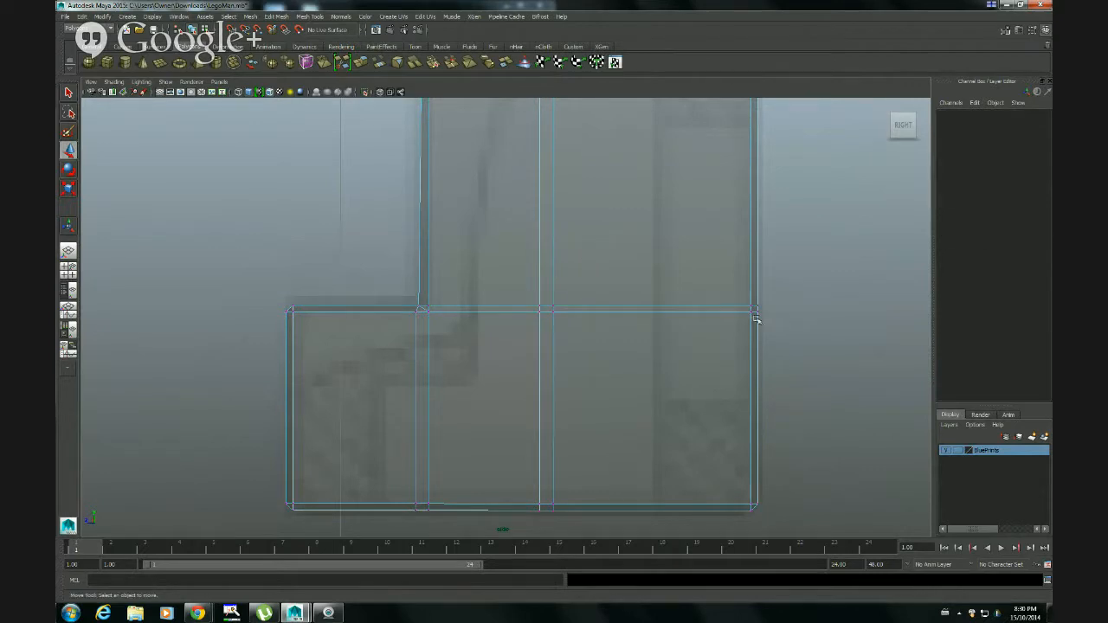
pyautogui.moveTo(601, 287); pyautogui.dragTo(626, 277, button='right')
pyautogui.click(608, 282)
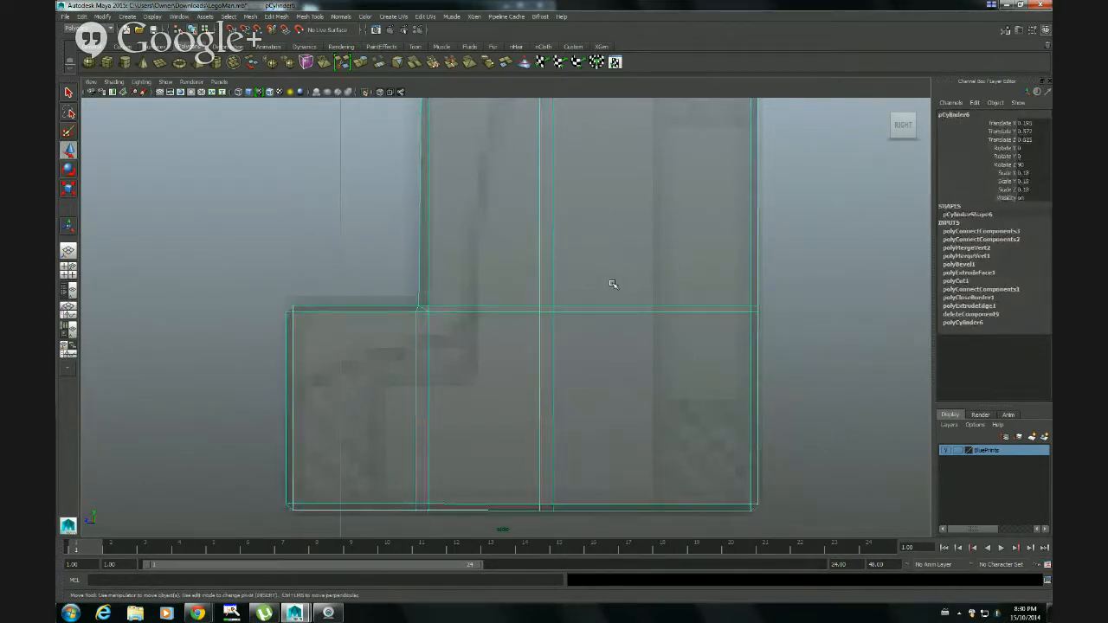
# Preview the leg smoothed in the perspective view and examine the foot and shin junction from both sides
pyautogui.press('space')
pyautogui.keyDown('alt'); pyautogui.moveTo(613, 261); pyautogui.dragTo(589, 323); pyautogui.keyUp('alt')
pyautogui.press('space')
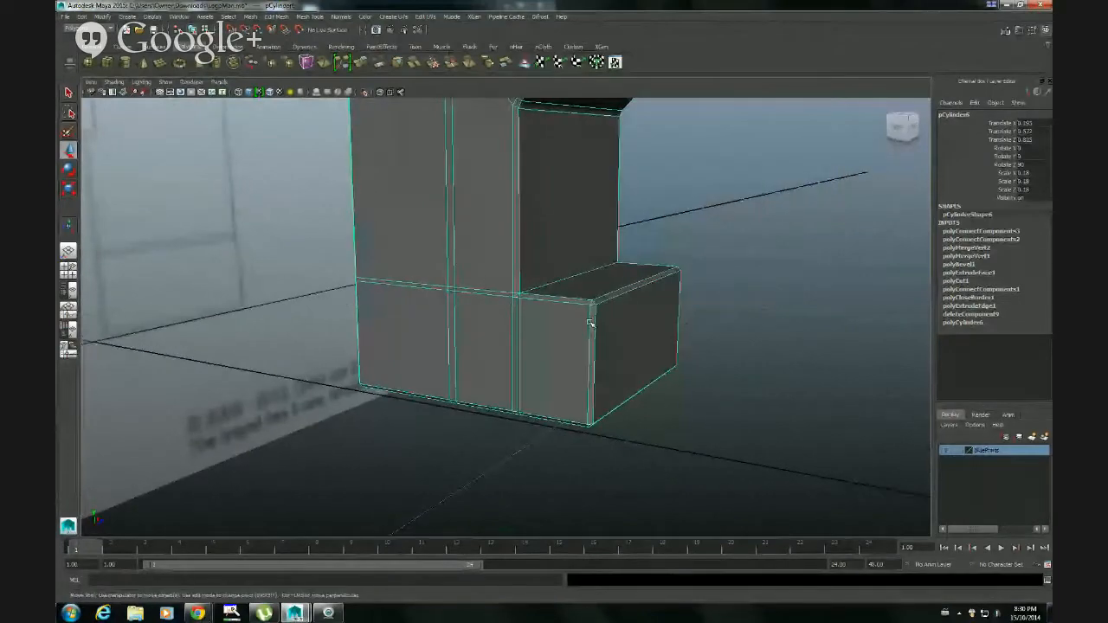
pyautogui.press('3')
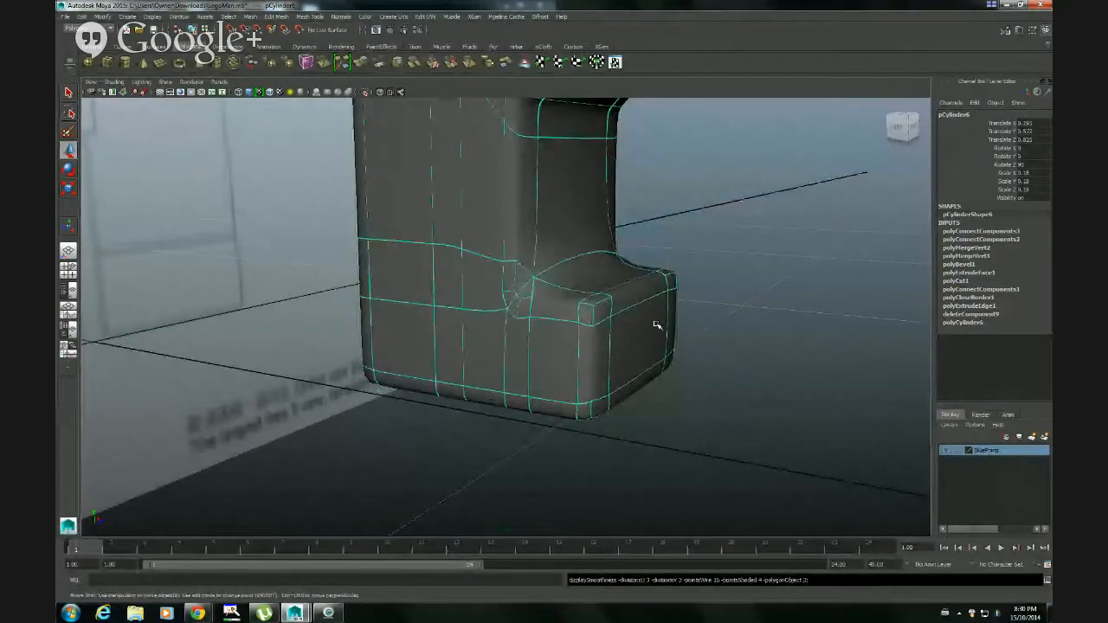
pyautogui.keyDown('alt'); pyautogui.moveTo(658, 324); pyautogui.dragTo(462, 321); pyautogui.keyUp('alt')
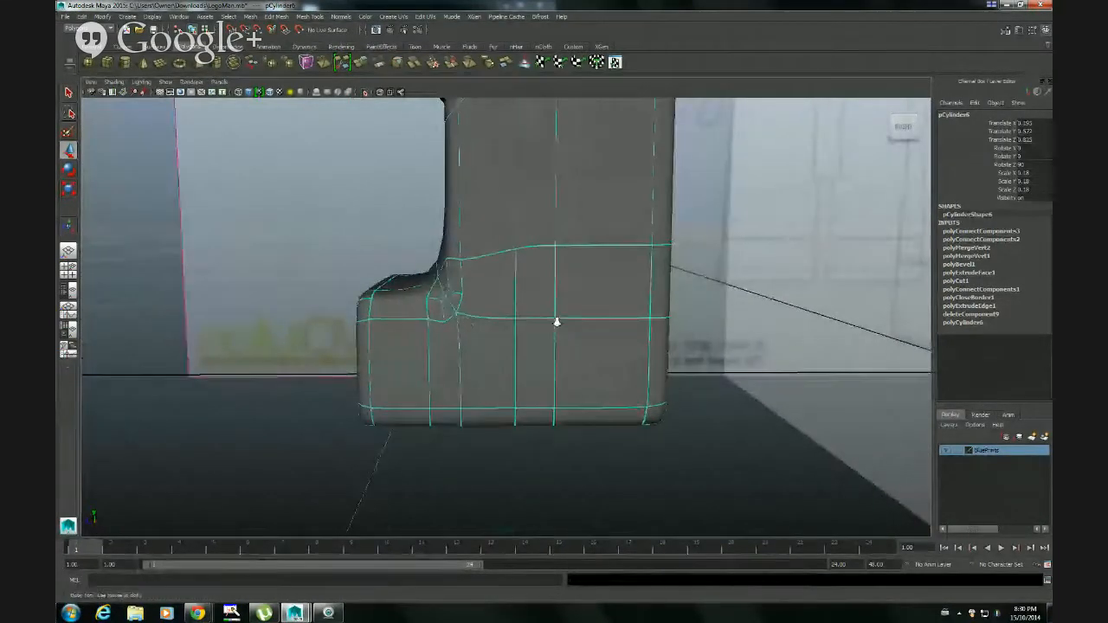
pyautogui.keyDown('alt'); pyautogui.moveTo(557, 321); pyautogui.dragTo(544, 233, button='right'); pyautogui.keyUp('alt')
pyautogui.keyDown('alt'); pyautogui.moveTo(545, 233); pyautogui.dragTo(527, 344, button='middle'); pyautogui.keyUp('alt')
pyautogui.keyDown('alt'); pyautogui.moveTo(527, 343); pyautogui.dragTo(529, 395); pyautogui.keyUp('alt')
pyautogui.press('space')
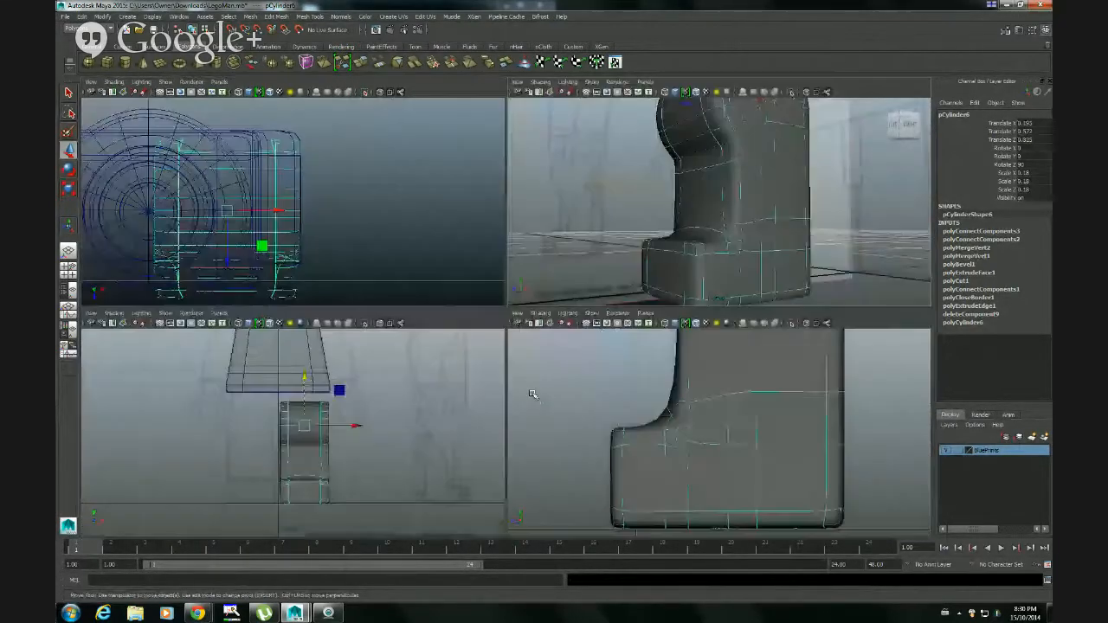
pyautogui.press('space')
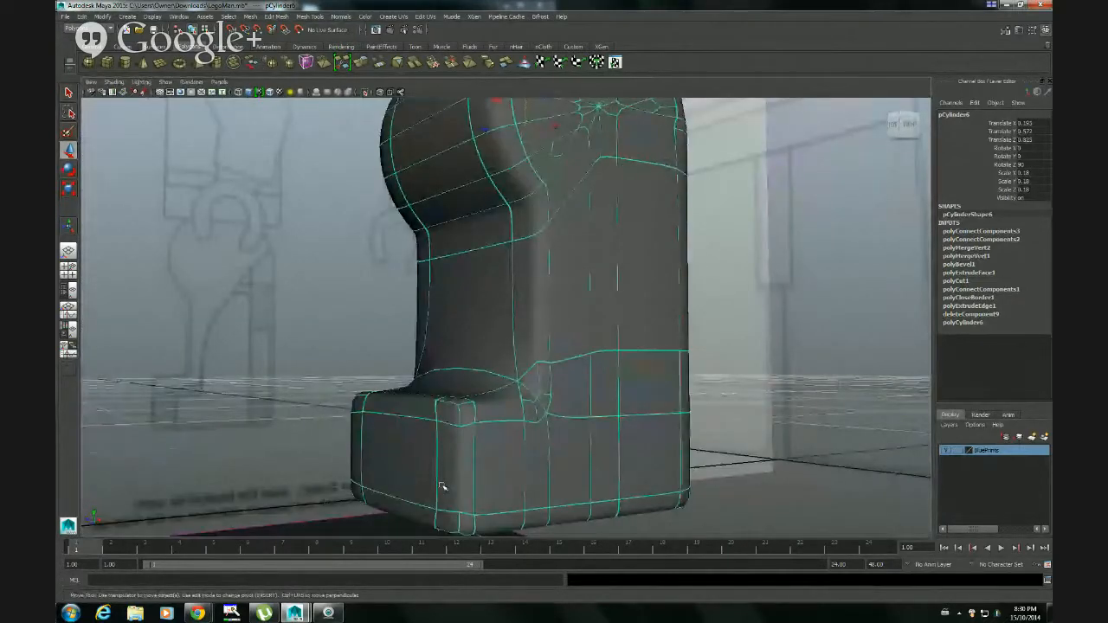
# Return the leg to its unsmoothed display and inspect the edges around both foot and shin corners
pyautogui.press('1')
pyautogui.keyDown('alt'); pyautogui.moveTo(487, 418); pyautogui.dragTo(549, 442); pyautogui.keyUp('alt')
pyautogui.keyDown('alt'); pyautogui.moveTo(548, 442); pyautogui.dragTo(510, 352, button='middle'); pyautogui.keyUp('alt')
pyautogui.keyDown('alt'); pyautogui.moveTo(500, 355); pyautogui.dragTo(562, 394, button='right'); pyautogui.keyUp('alt')
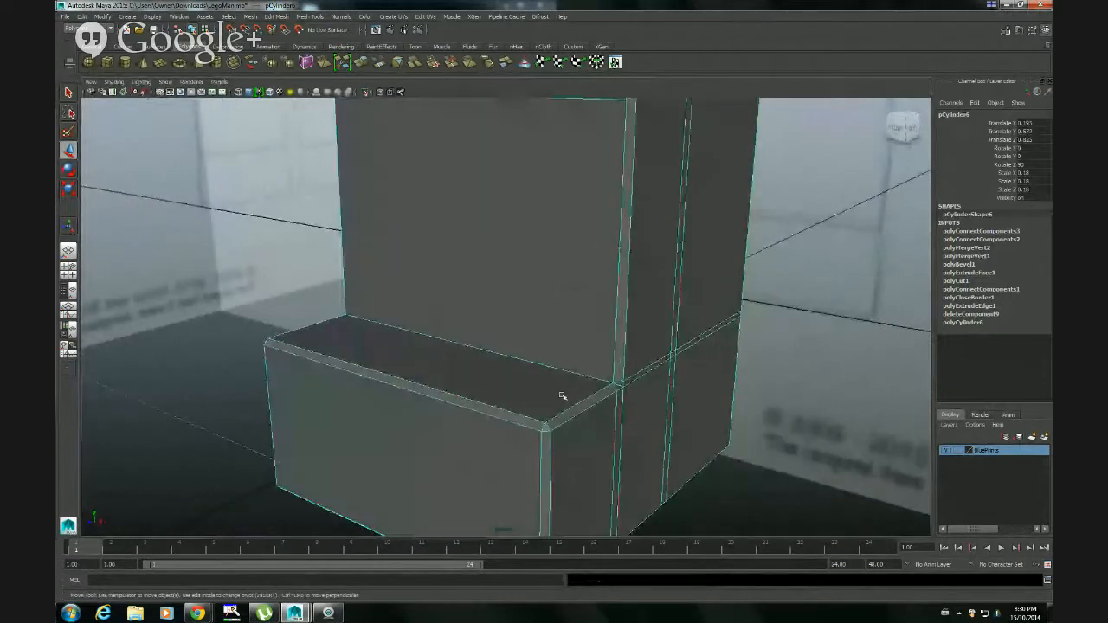
pyautogui.keyDown('alt'); pyautogui.moveTo(562, 393); pyautogui.dragTo(413, 377); pyautogui.keyUp('alt')
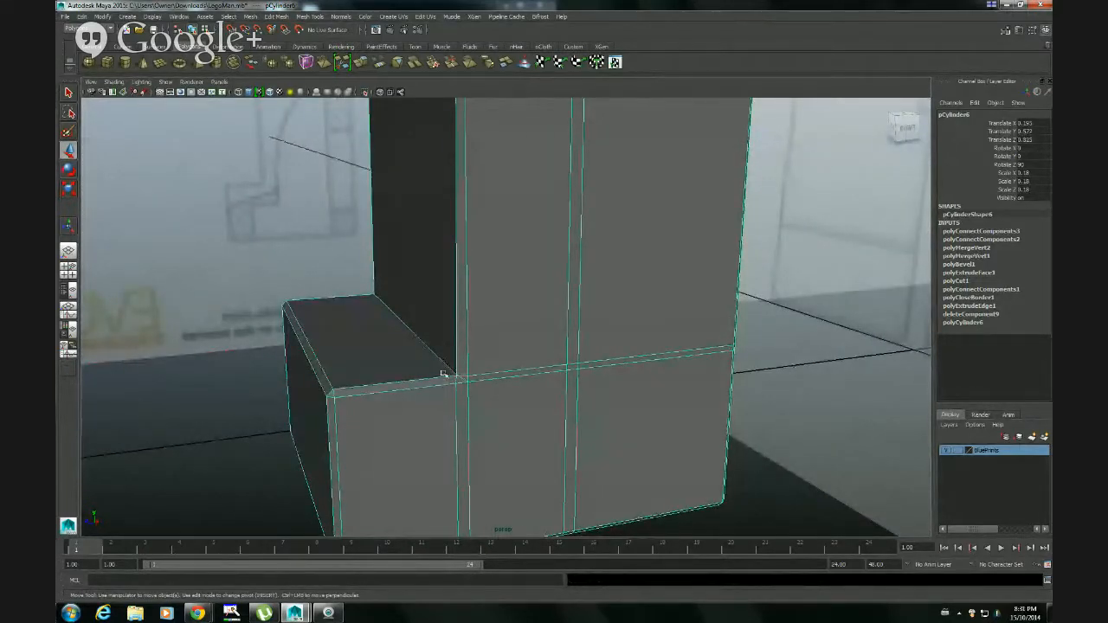
pyautogui.keyDown('alt'); pyautogui.moveTo(447, 367); pyautogui.dragTo(570, 361); pyautogui.keyUp('alt')
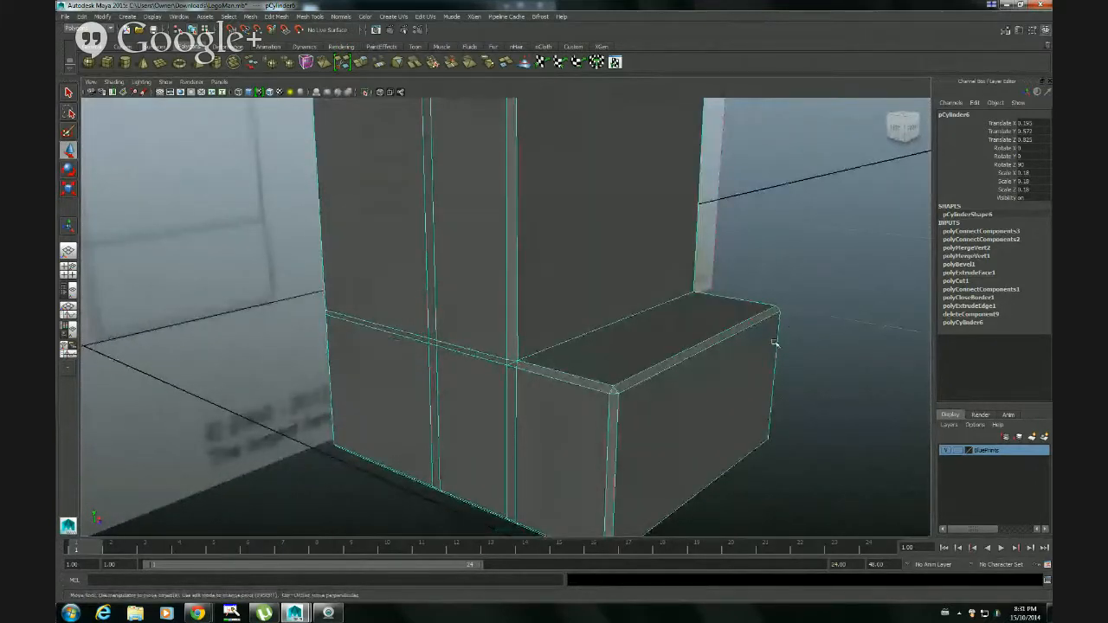
pyautogui.keyDown('alt'); pyautogui.moveTo(470, 379); pyautogui.dragTo(584, 381, button='right'); pyautogui.keyUp('alt')
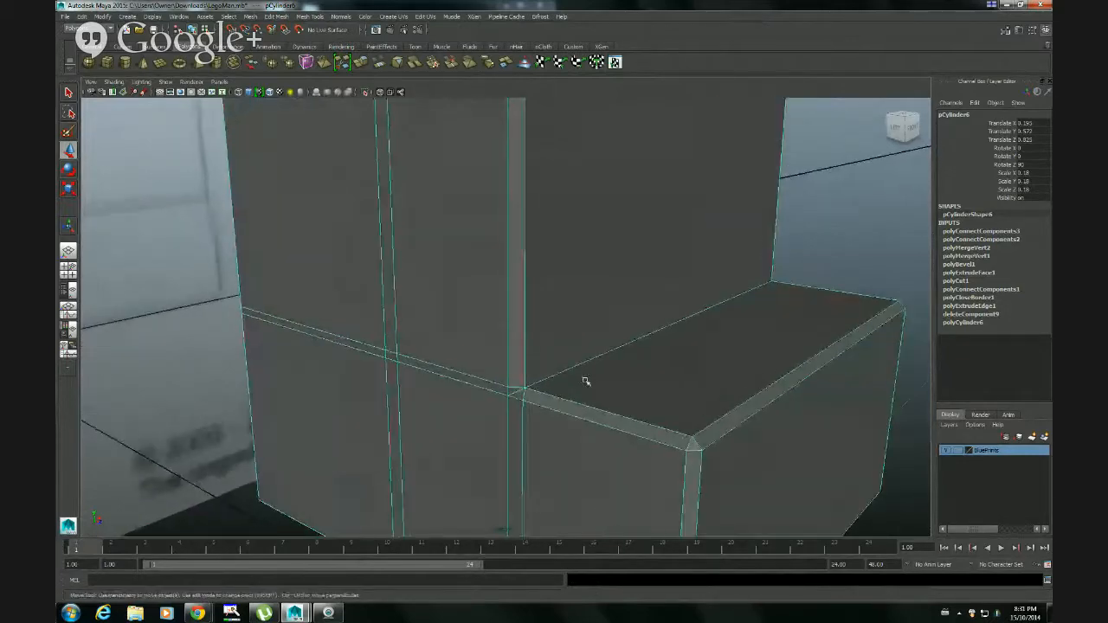
pyautogui.keyDown('alt'); pyautogui.moveTo(609, 361); pyautogui.dragTo(567, 346, button='middle'); pyautogui.keyUp('alt')
pyautogui.keyDown('alt'); pyautogui.moveTo(492, 402); pyautogui.dragTo(502, 401); pyautogui.keyUp('alt')
pyautogui.keyDown('alt'); pyautogui.moveTo(502, 401); pyautogui.dragTo(592, 378, button='right'); pyautogui.keyUp('alt')
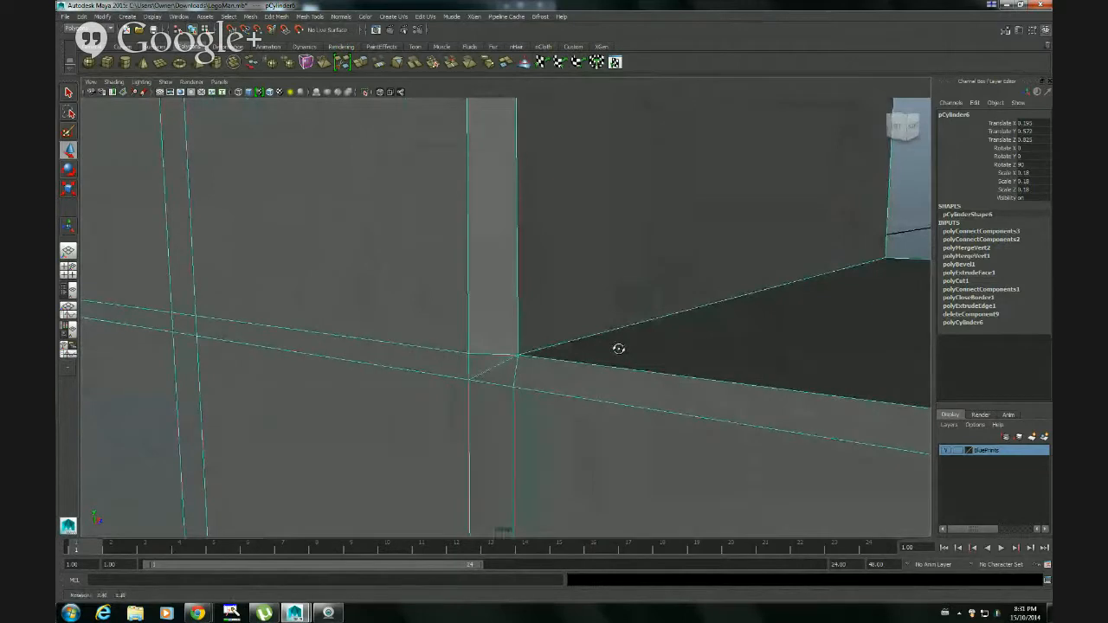
# Add offset edge loops on both sides of the crease edge where the shin meets the top of the foot
pyautogui.press('w')
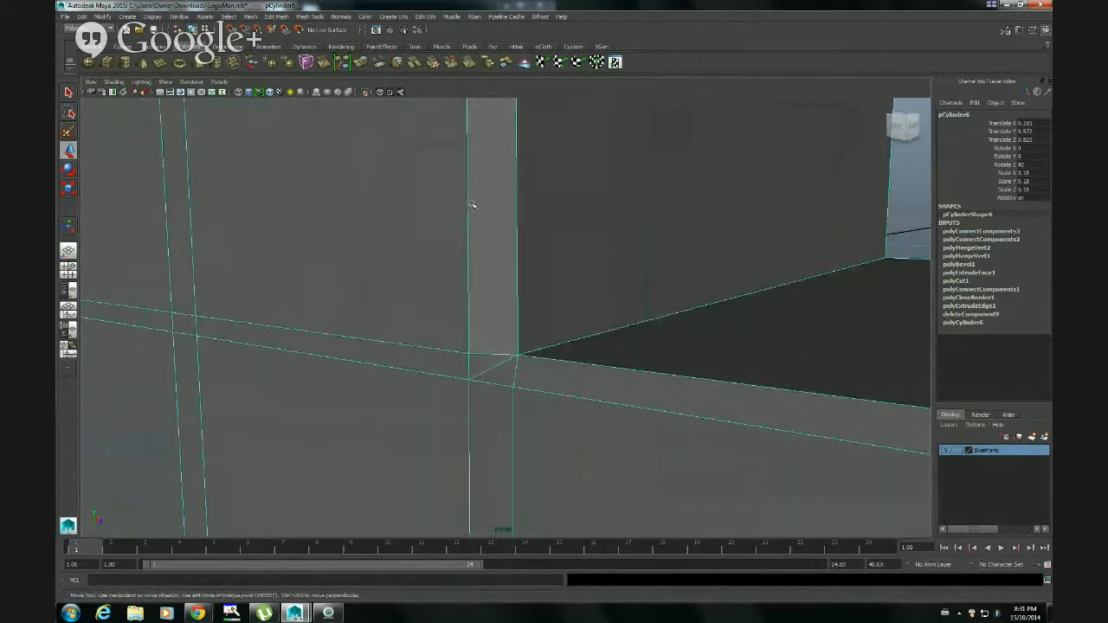
pyautogui.rightClick(634, 329)
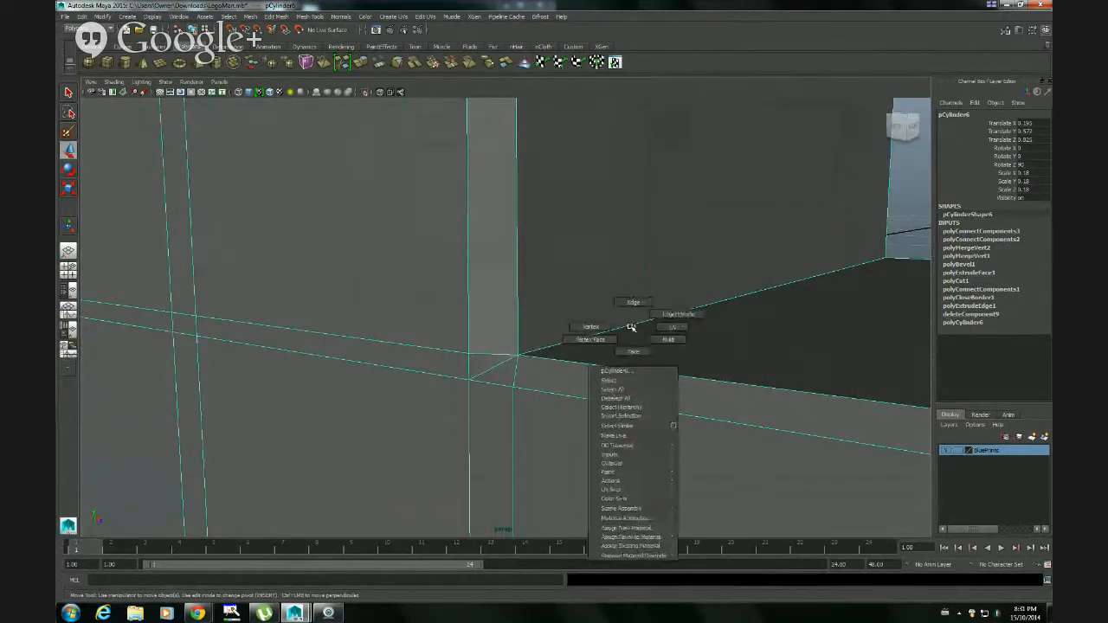
pyautogui.moveTo(631, 327); pyautogui.dragTo(633, 303, button='right')
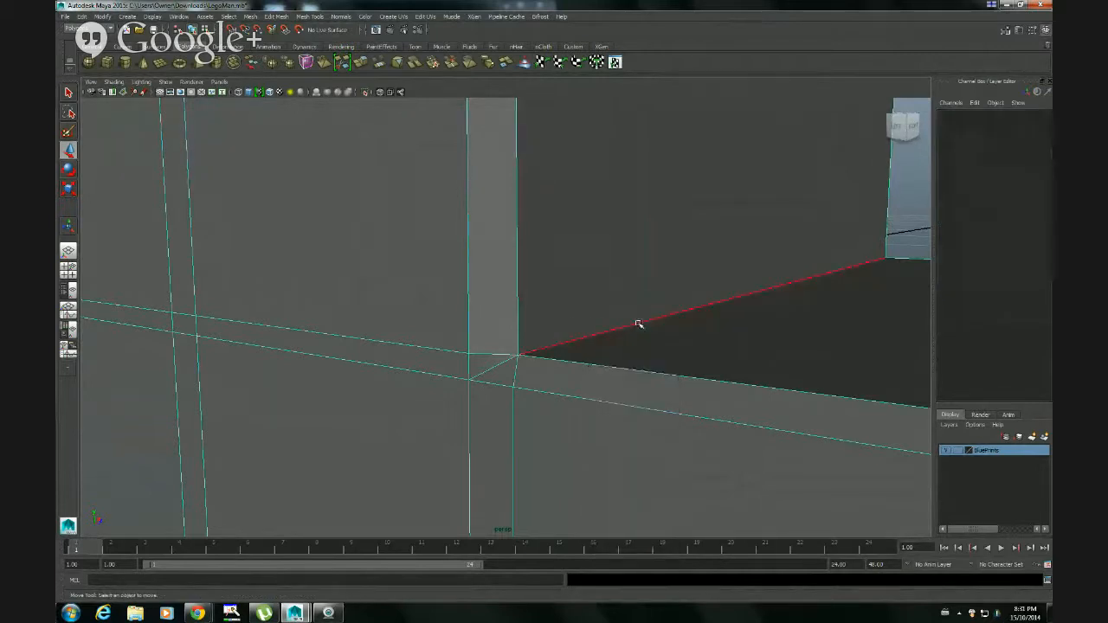
pyautogui.click(638, 323)
pyautogui.press('f')
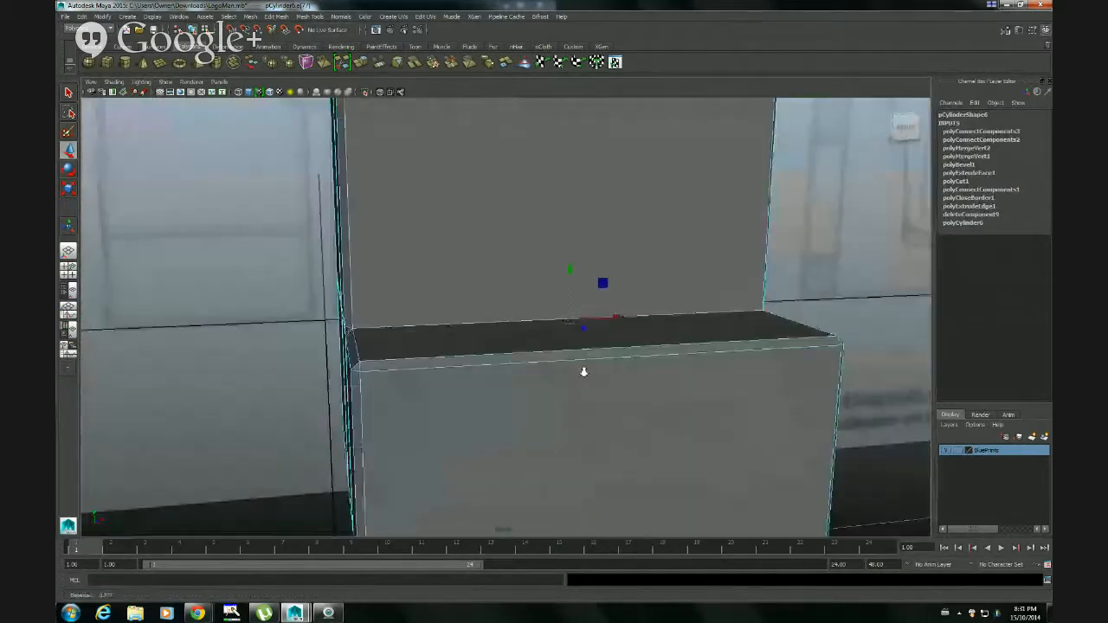
pyautogui.press('q')
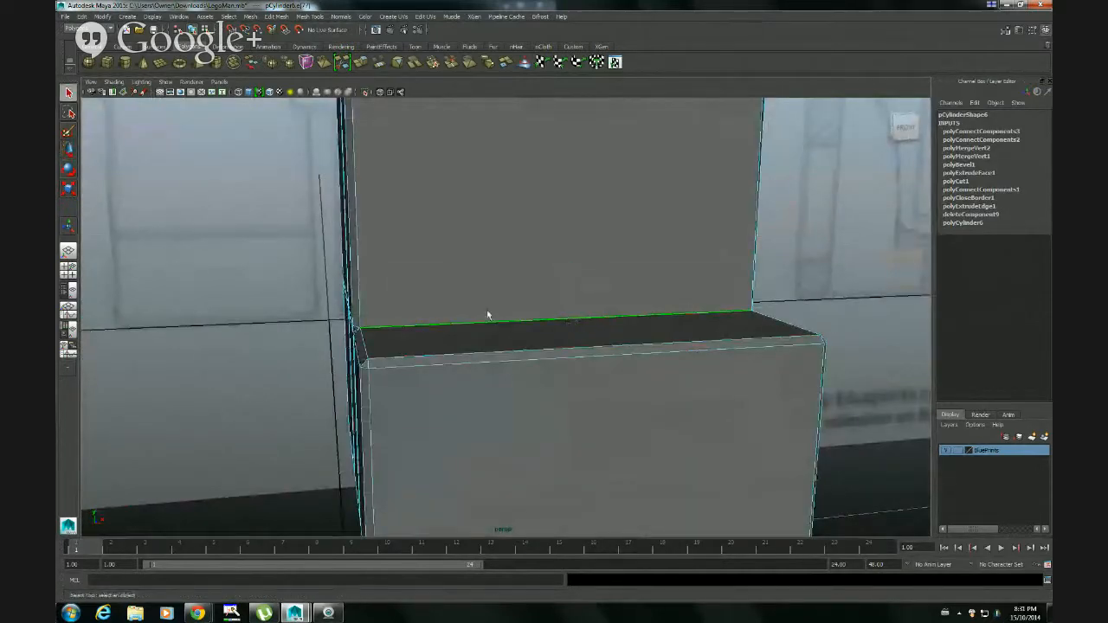
pyautogui.keyDown('alt'); pyautogui.moveTo(510, 336); pyautogui.dragTo(408, 173); pyautogui.keyUp('alt')
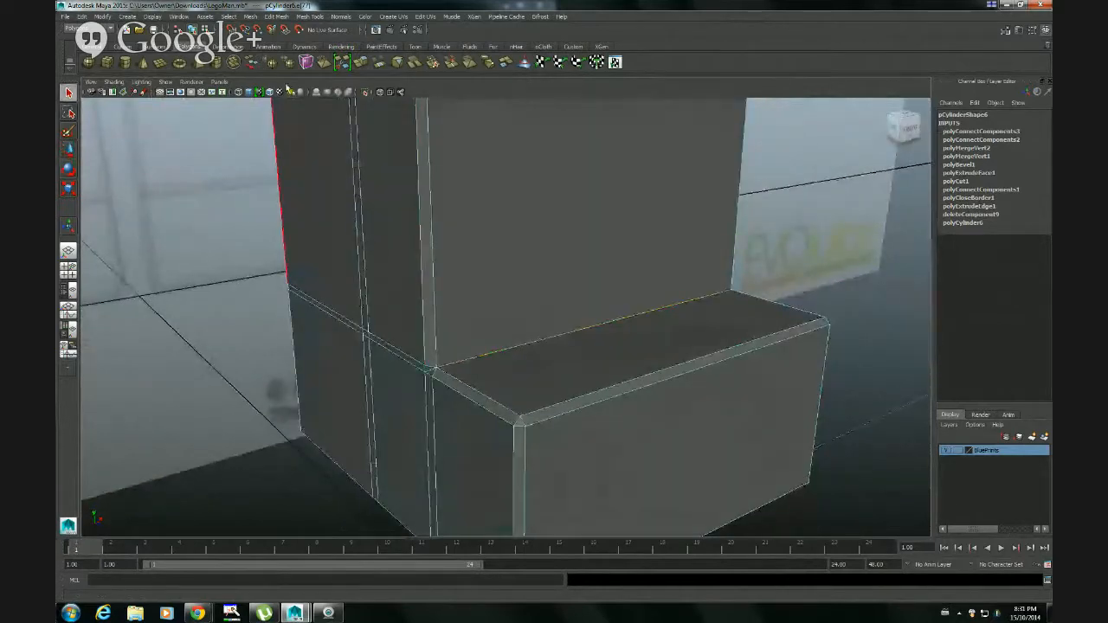
pyautogui.click(277, 16)
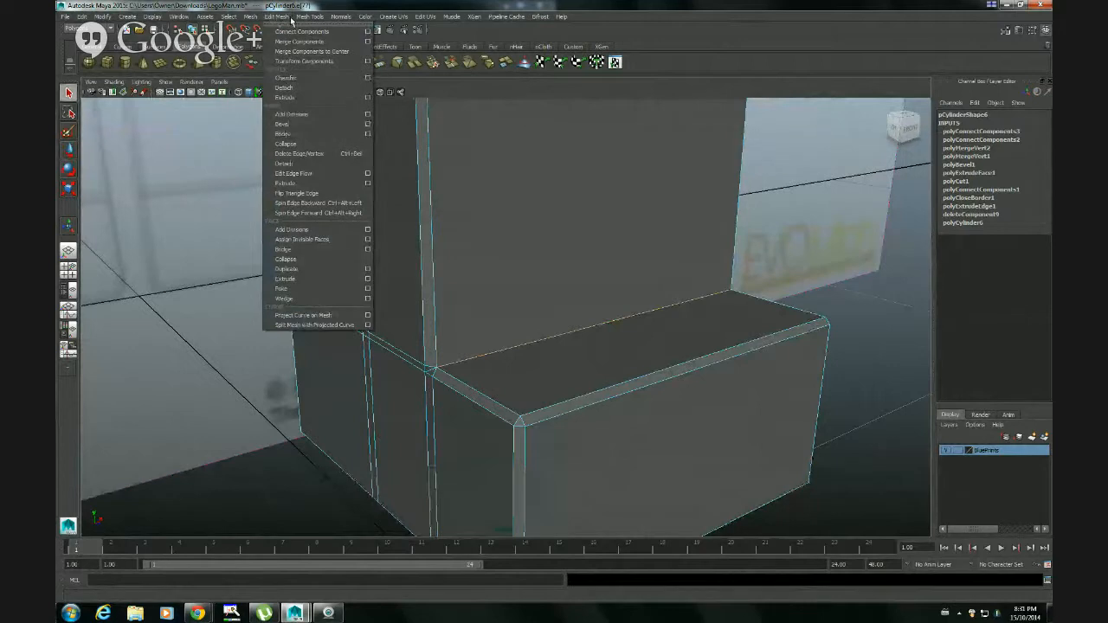
pyautogui.moveTo(303, 16)
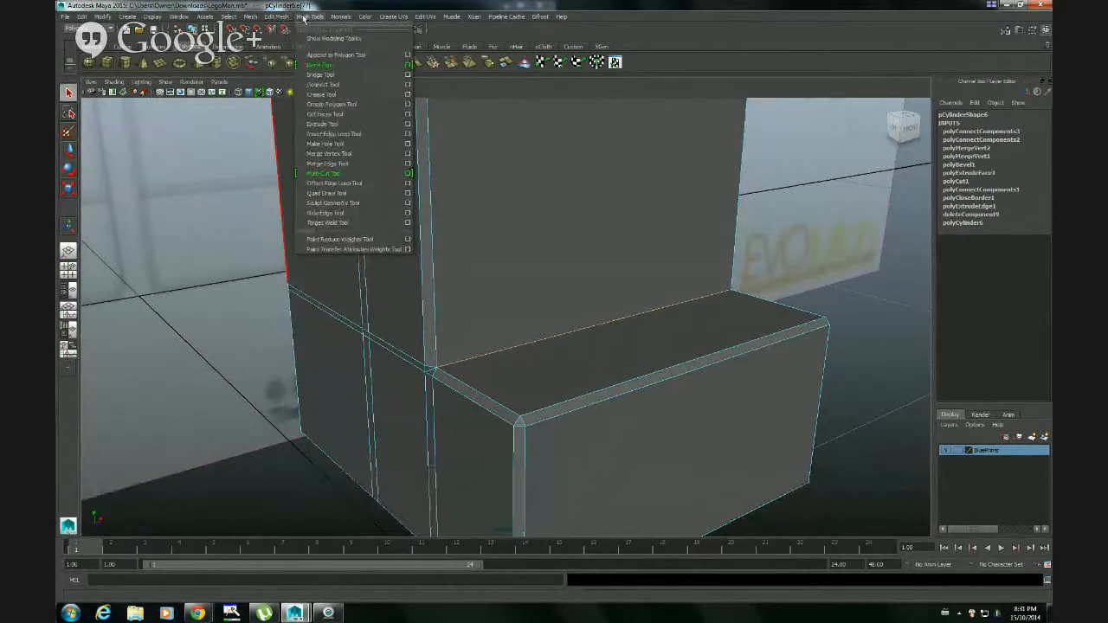
pyautogui.click(345, 184)
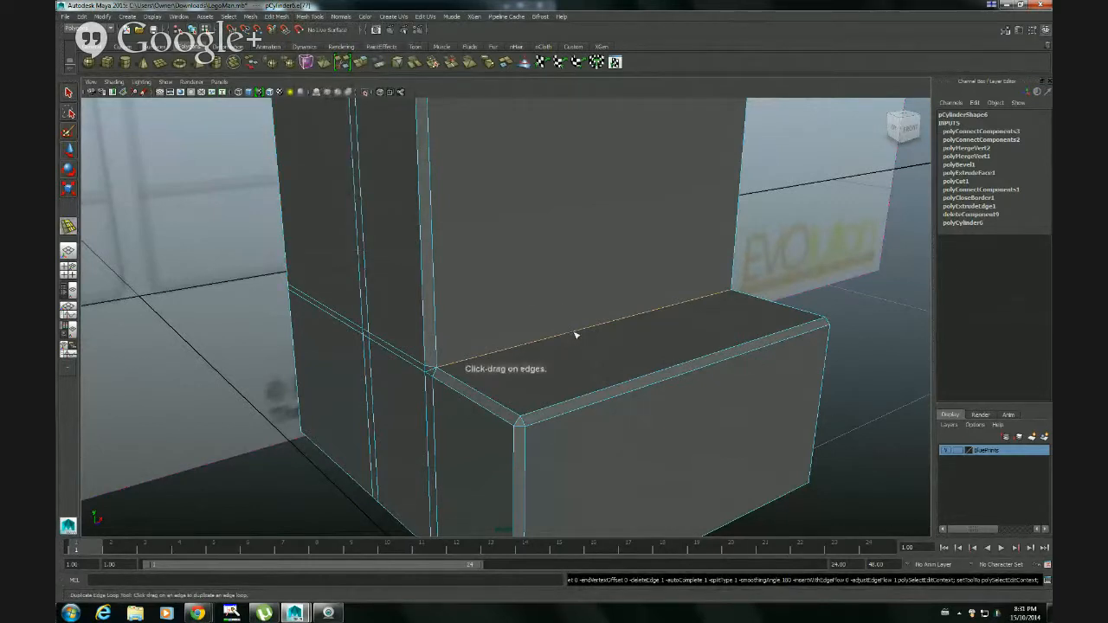
pyautogui.moveTo(576, 335); pyautogui.dragTo(724, 319)
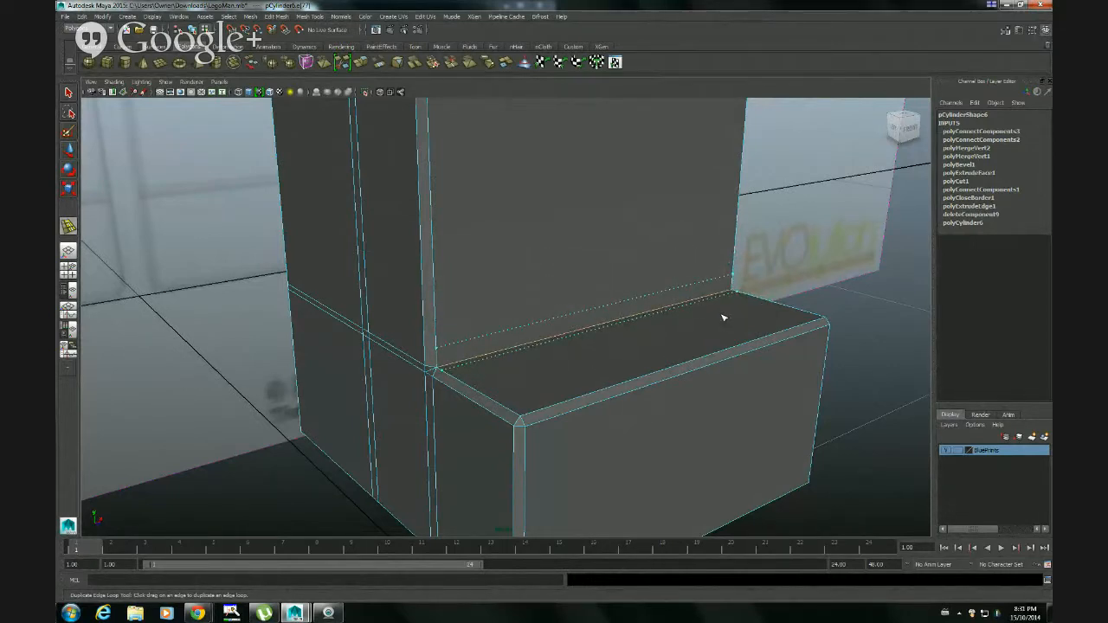
pyautogui.moveTo(723, 318); pyautogui.dragTo(723, 318)
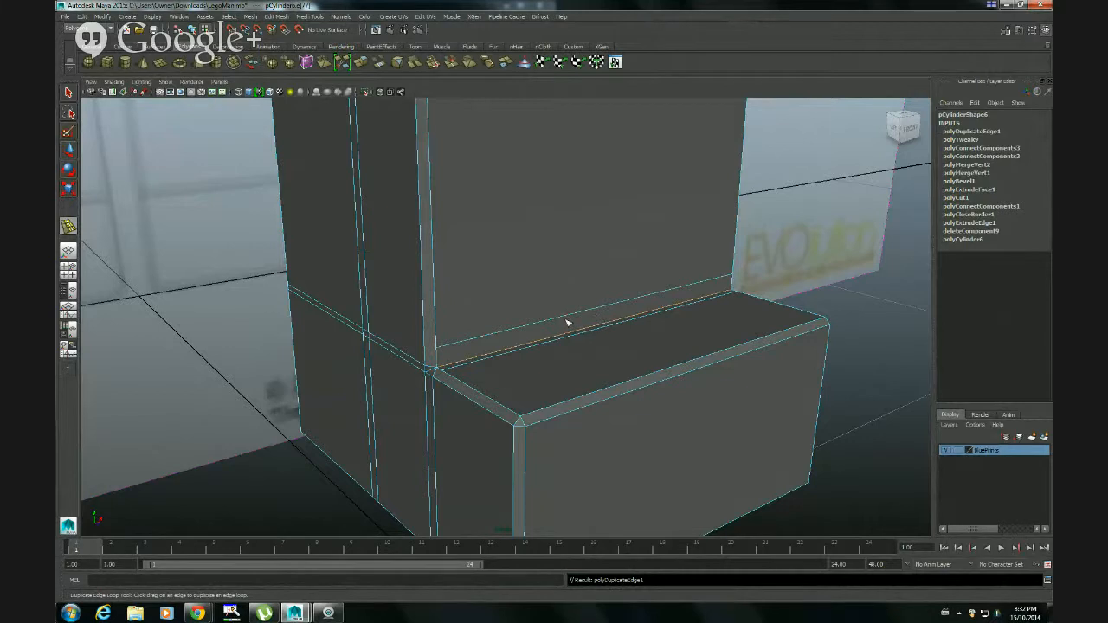
# Move the new offset edge on the shin down so it lies close to the crease
pyautogui.press('q')
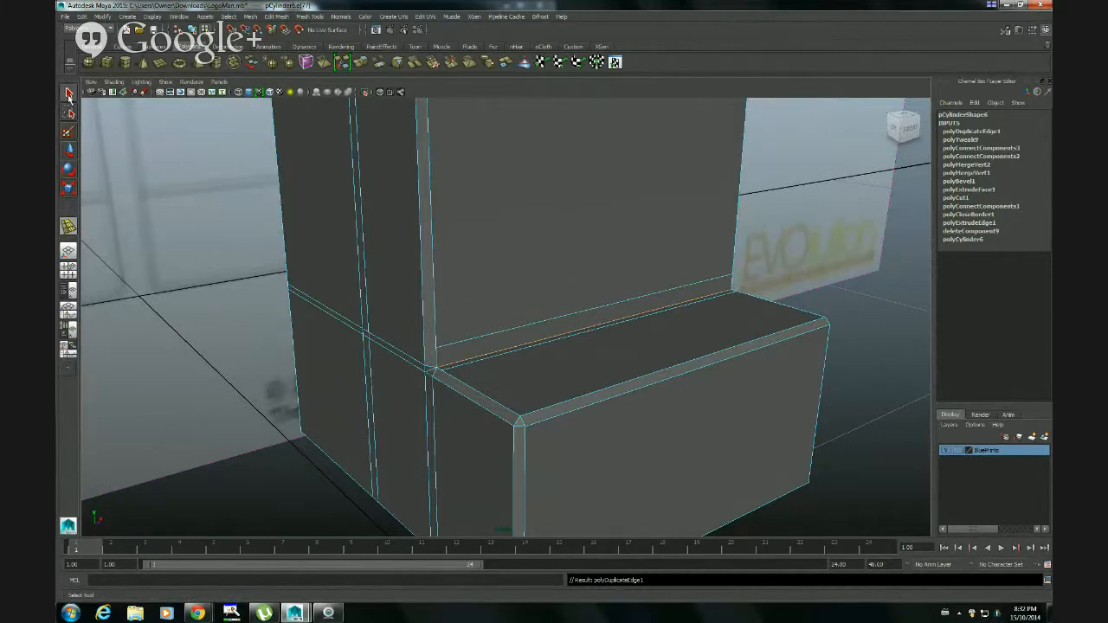
pyautogui.click(69, 93)
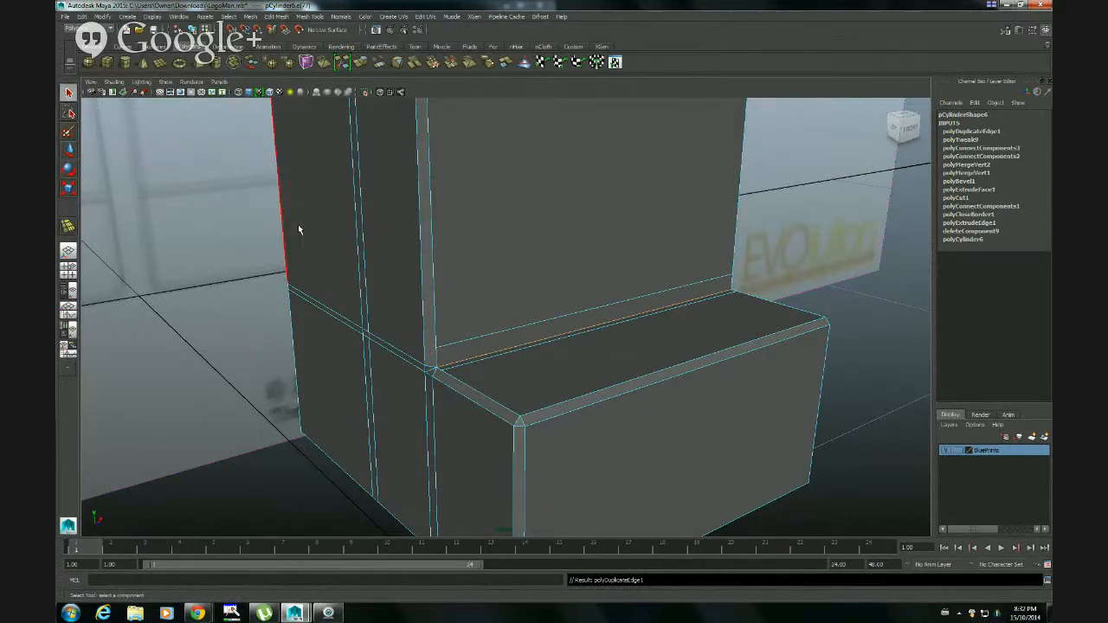
pyautogui.click(567, 333)
pyautogui.click(557, 323)
pyautogui.press('w')
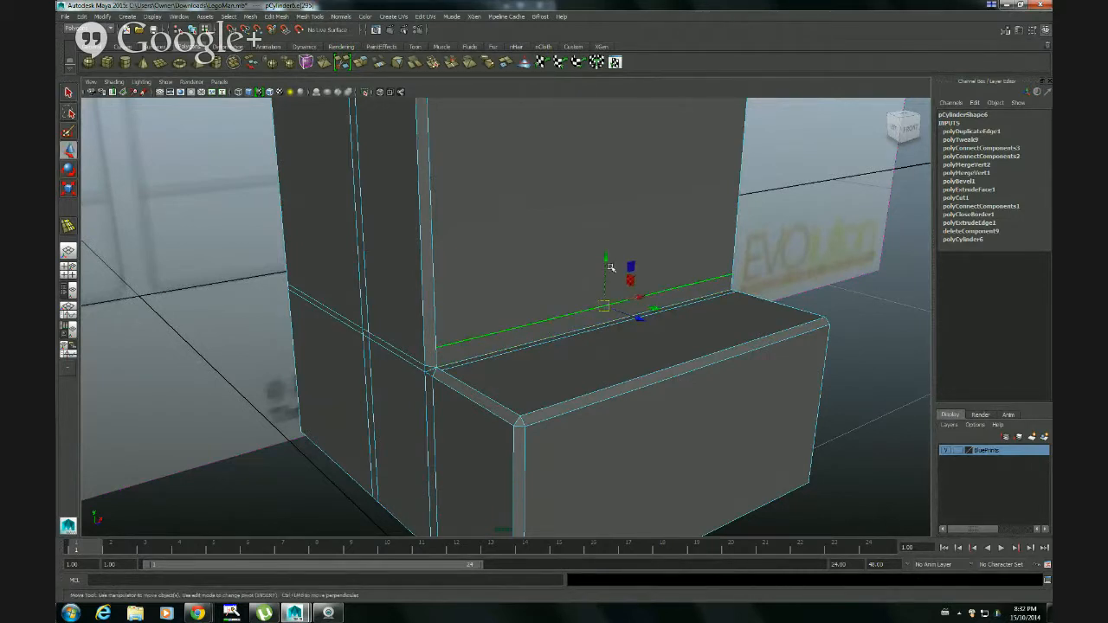
pyautogui.moveTo(604, 261); pyautogui.dragTo(604, 271)
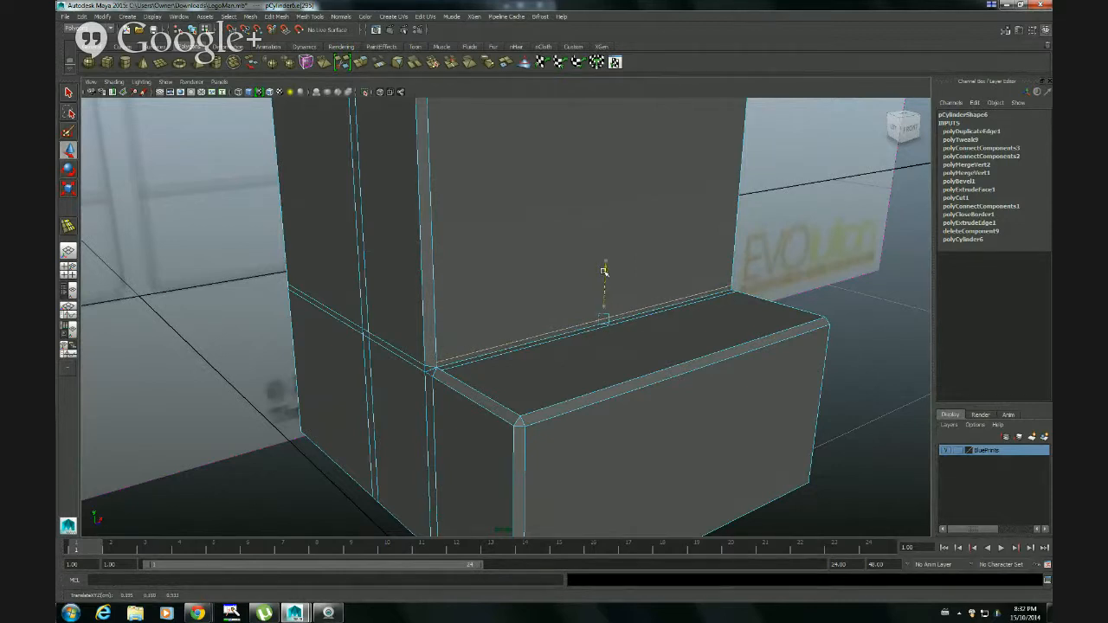
# Shift the new offset edge on the foot's top forward, slightly away from the crease
pyautogui.scroll(3, 627, 334)
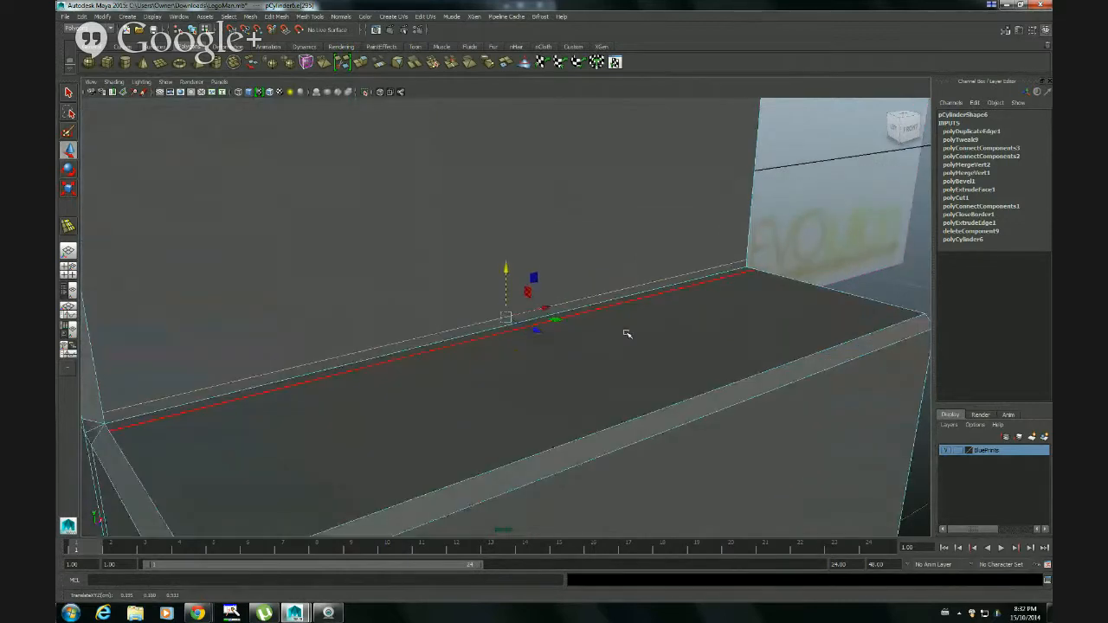
pyautogui.keyDown('alt'); pyautogui.moveTo(568, 341); pyautogui.dragTo(633, 289); pyautogui.keyUp('alt')
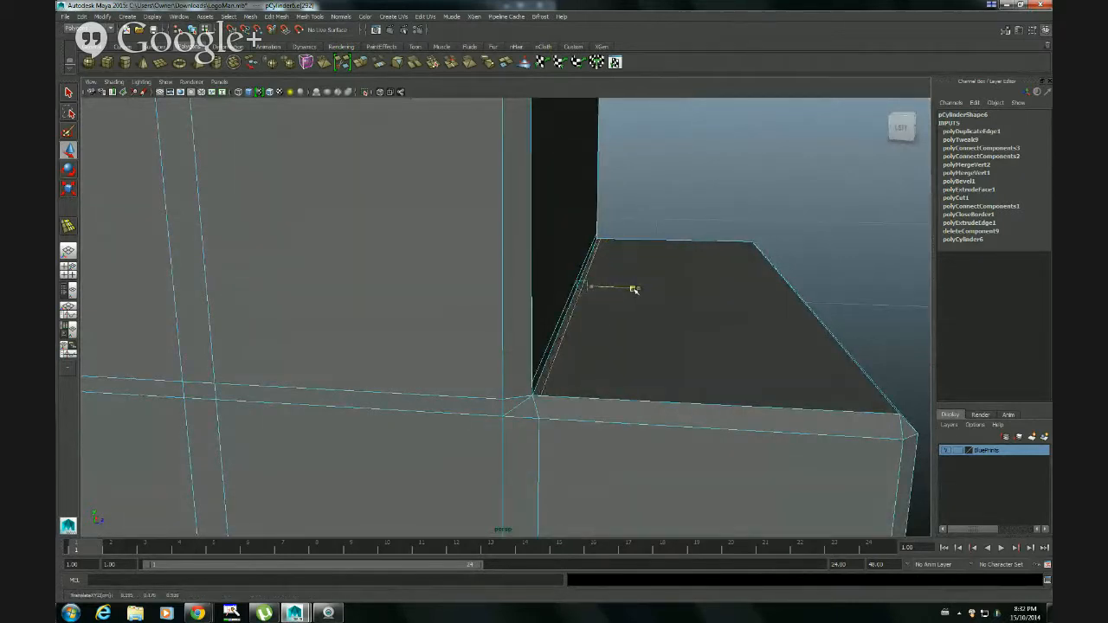
pyautogui.keyDown('alt'); pyautogui.moveTo(631, 289); pyautogui.dragTo(655, 286); pyautogui.keyUp('alt')
pyautogui.keyDown('alt'); pyautogui.moveTo(660, 329); pyautogui.dragTo(625, 346); pyautogui.keyUp('alt')
pyautogui.keyDown('alt'); pyautogui.moveTo(519, 417); pyautogui.dragTo(563, 408); pyautogui.keyUp('alt')
pyautogui.keyDown('alt'); pyautogui.moveTo(719, 337); pyautogui.dragTo(675, 332, button='right'); pyautogui.keyUp('alt')
pyautogui.keyDown('alt'); pyautogui.moveTo(597, 357); pyautogui.dragTo(519, 323); pyautogui.keyUp('alt')
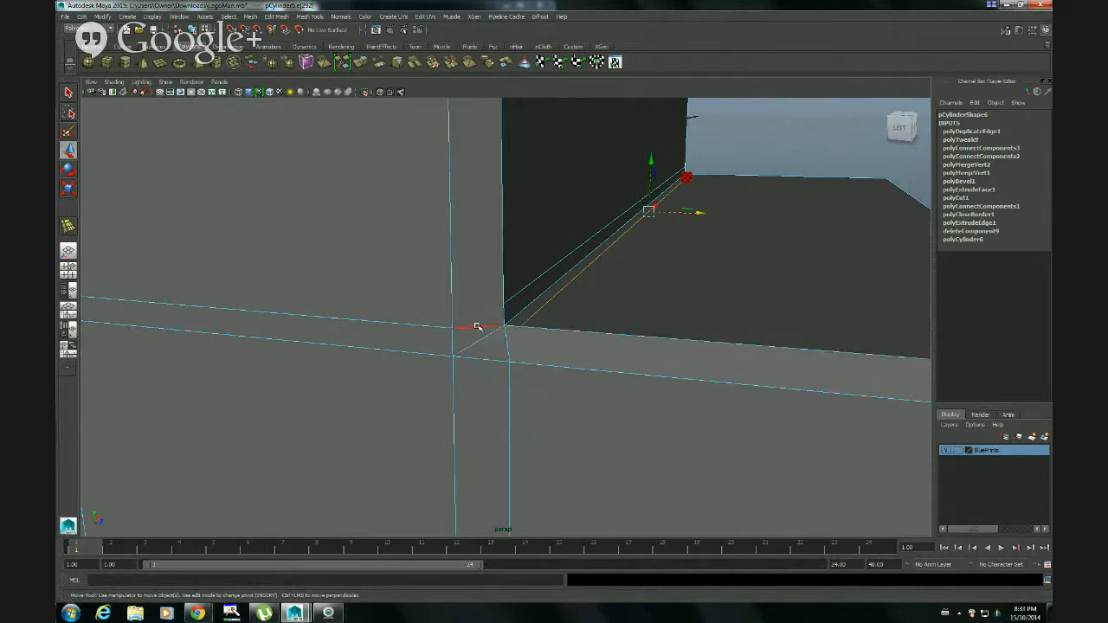
# Delete the two short edges at the foot and shin corner on the leg's side, keeping the diagonal edge
pyautogui.click(476, 326)
pyautogui.press('Delete')
pyautogui.click(506, 343)
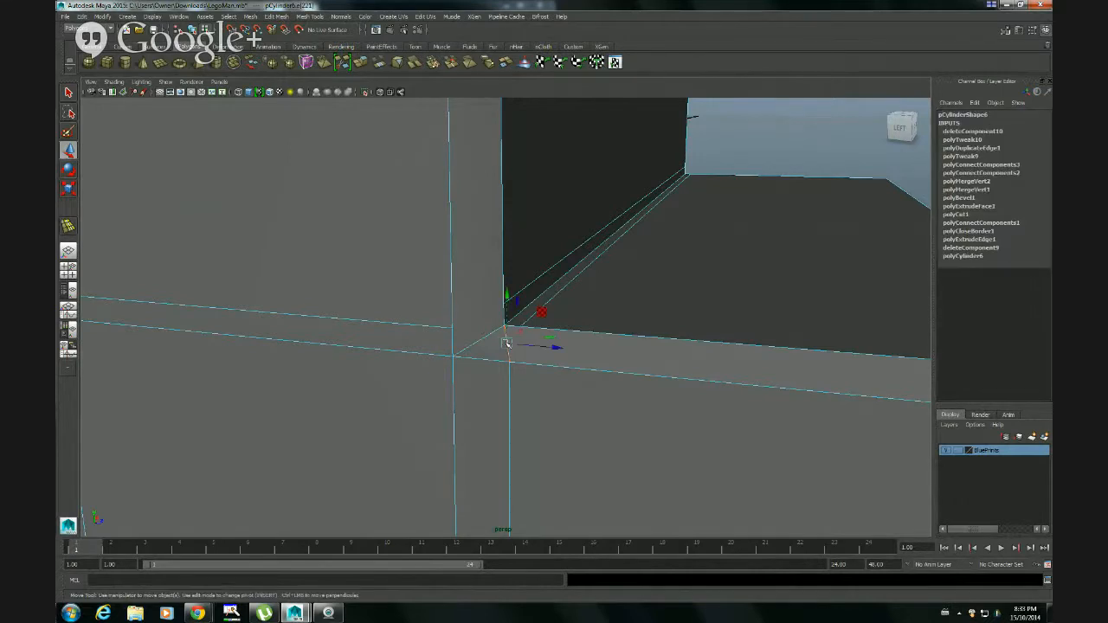
pyautogui.press('Delete')
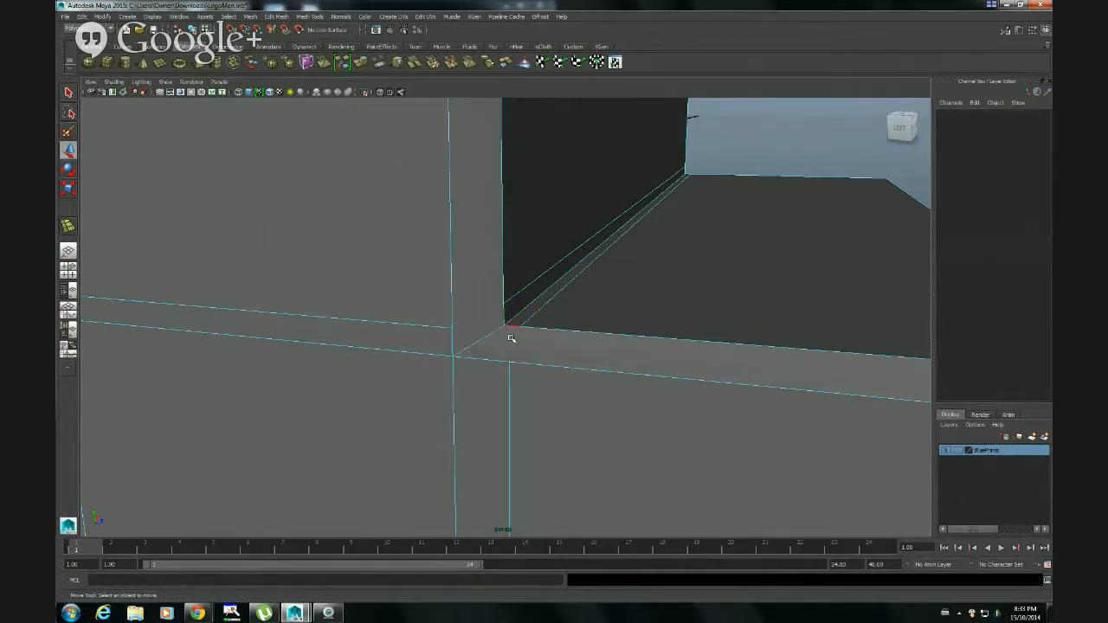
# Connect the end vertex of the shin's offset edge to the vertex of the upper horizontal edge on the leg's side
pyautogui.moveTo(513, 327); pyautogui.dragTo(482, 325, button='right')
pyautogui.click(451, 329)
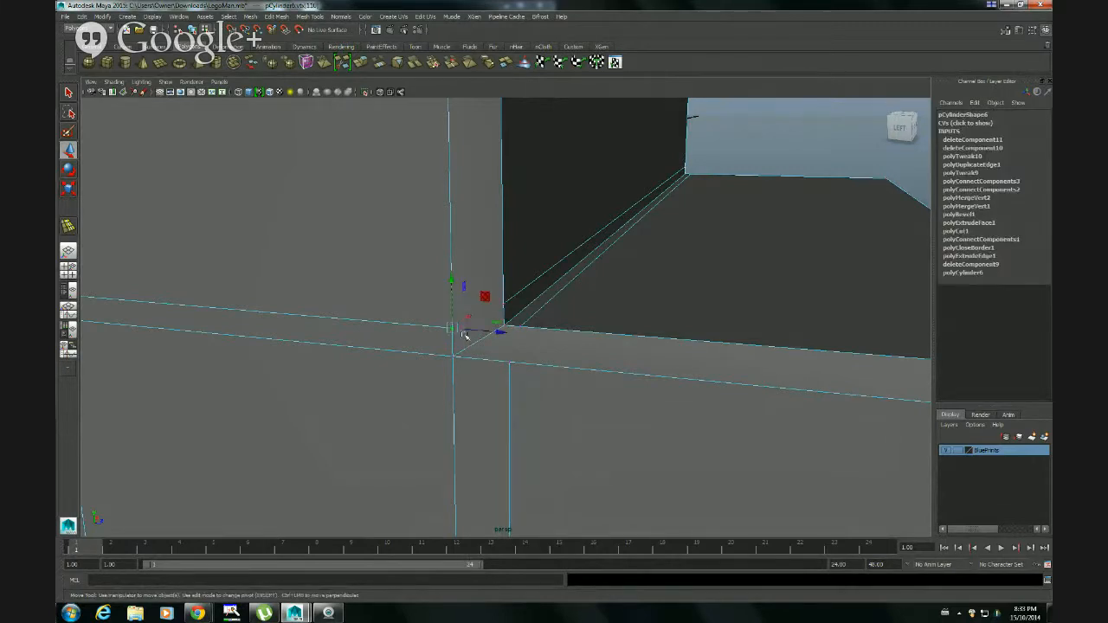
pyautogui.press('q')
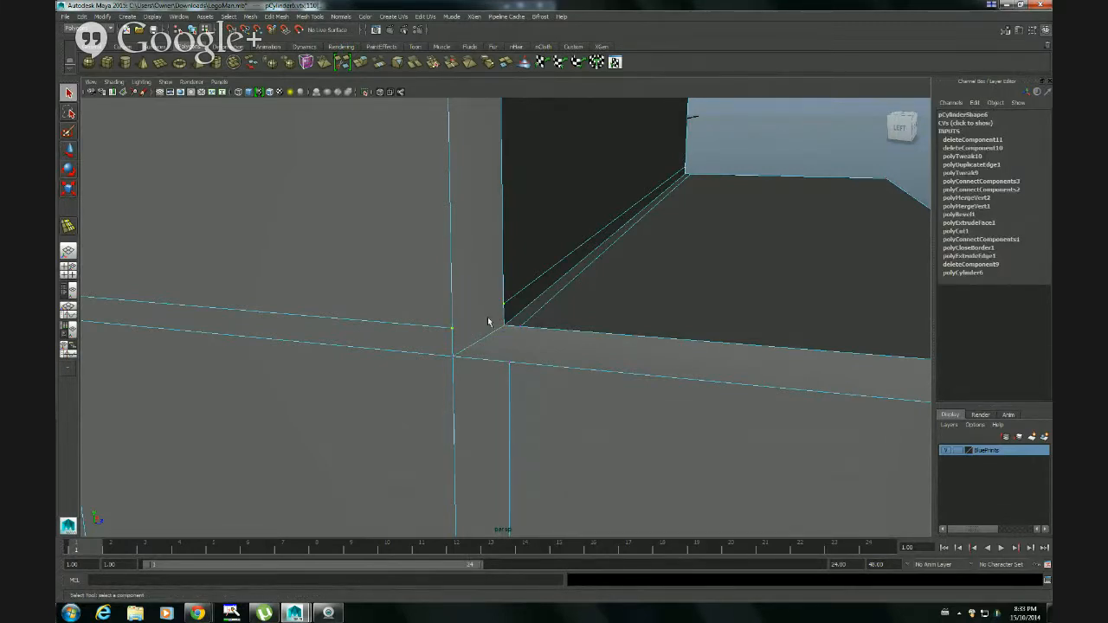
pyautogui.press('4')
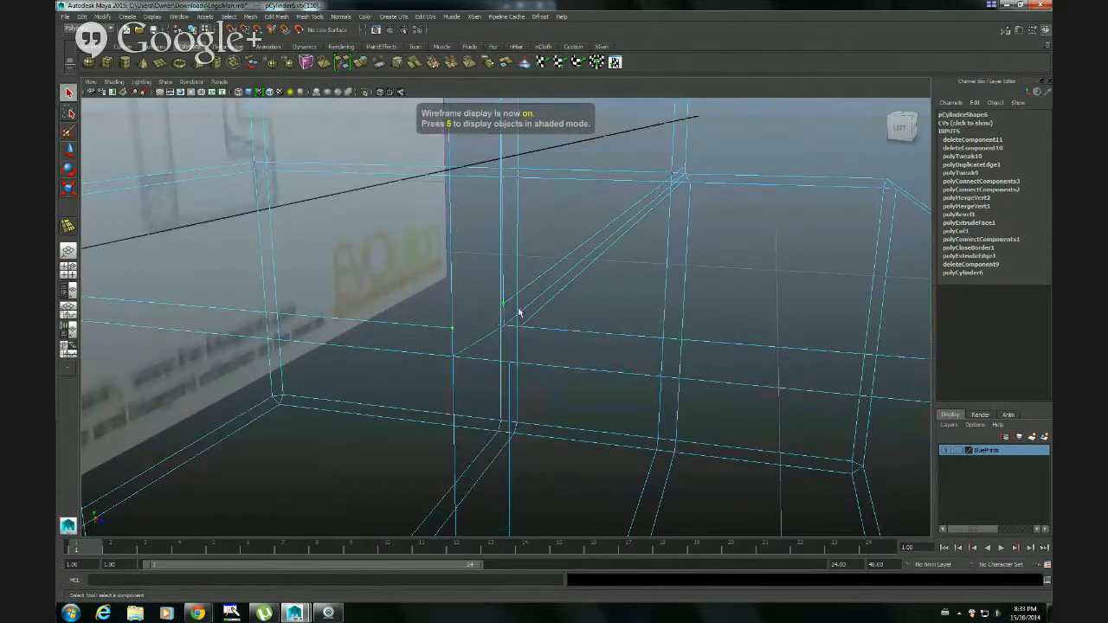
pyautogui.press('5')
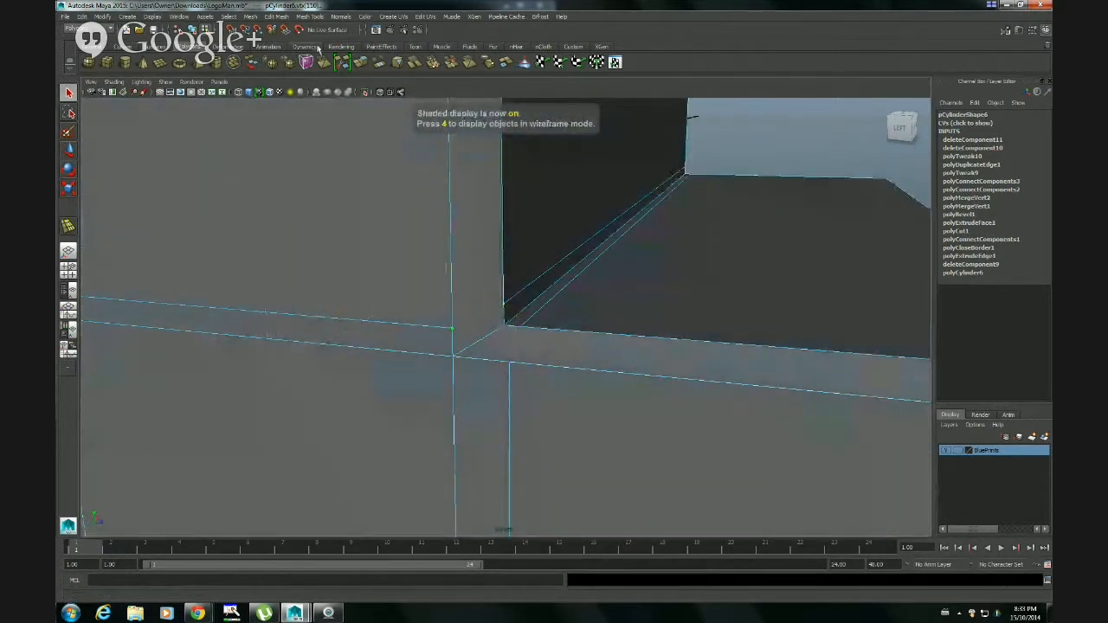
pyautogui.click(298, 18)
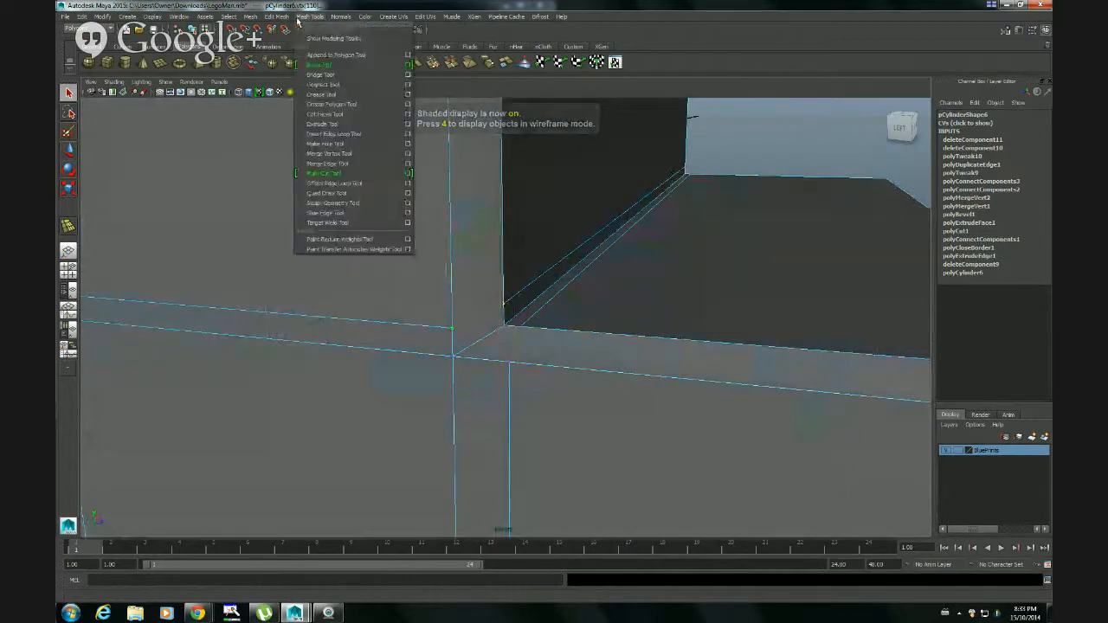
pyautogui.click(320, 84)
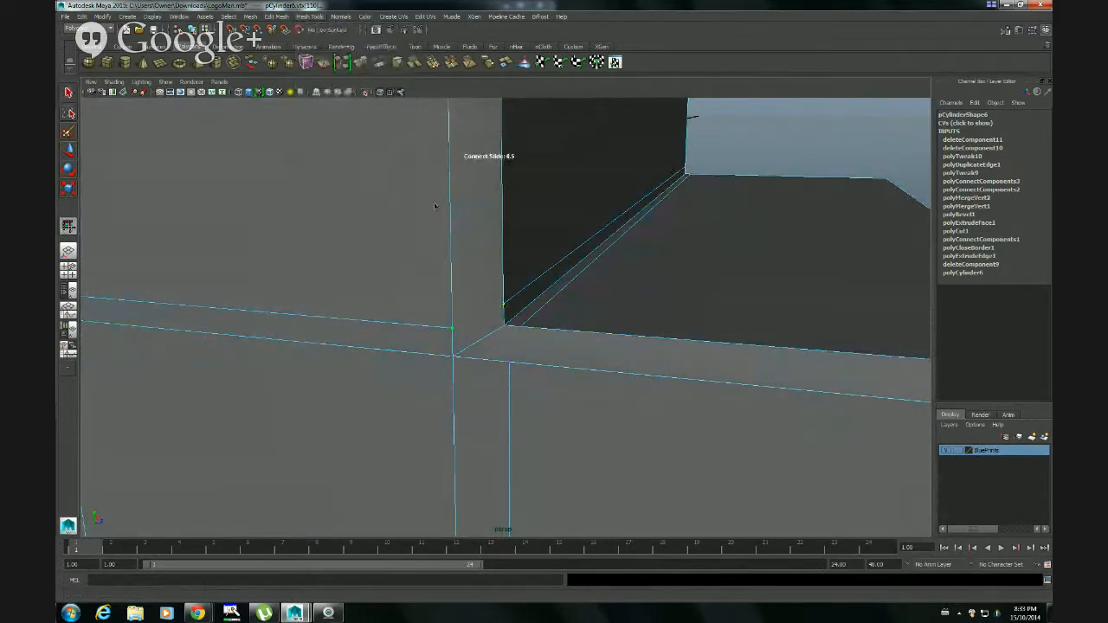
pyautogui.click(509, 364)
pyautogui.press('q')
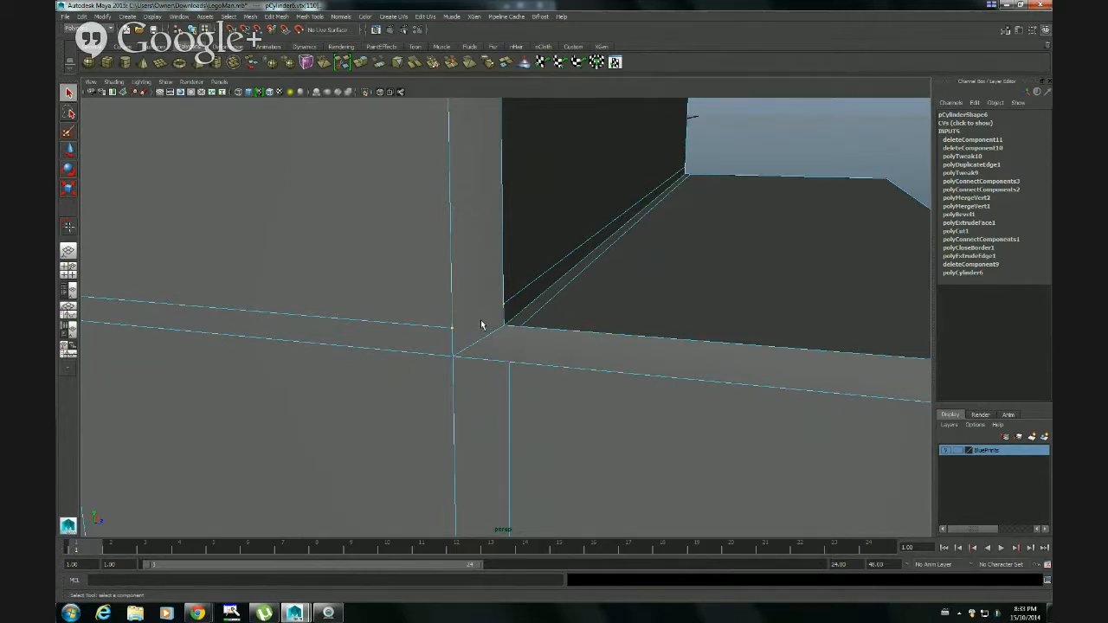
pyautogui.press('g')
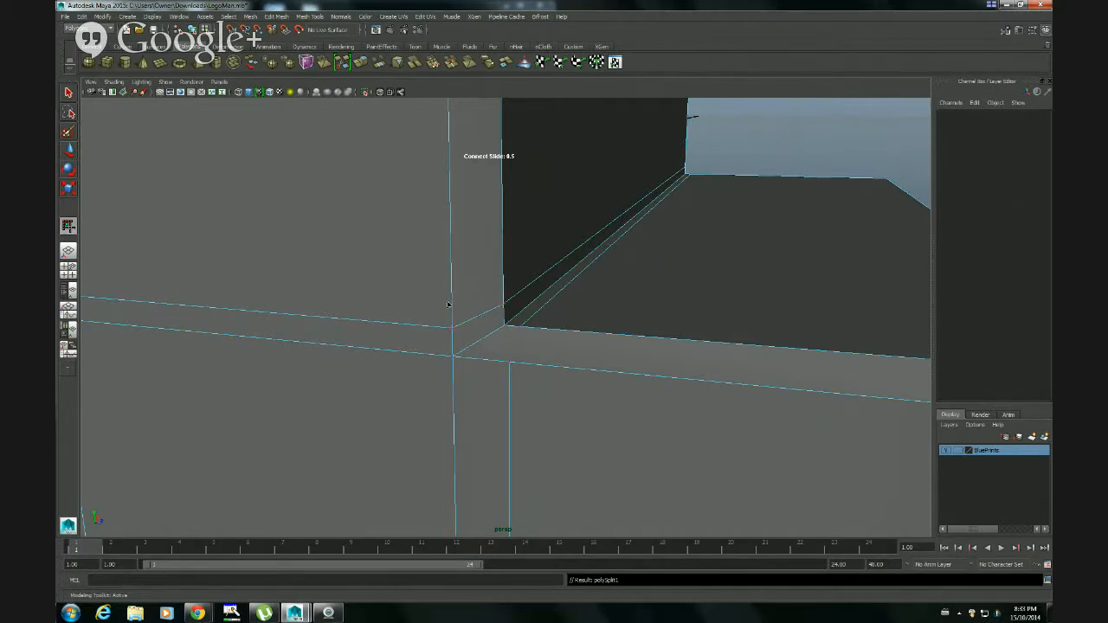
# Connect the end vertex of the foot top's offset edge to the top vertex of the open vertical edge below it
pyautogui.click(68, 93)
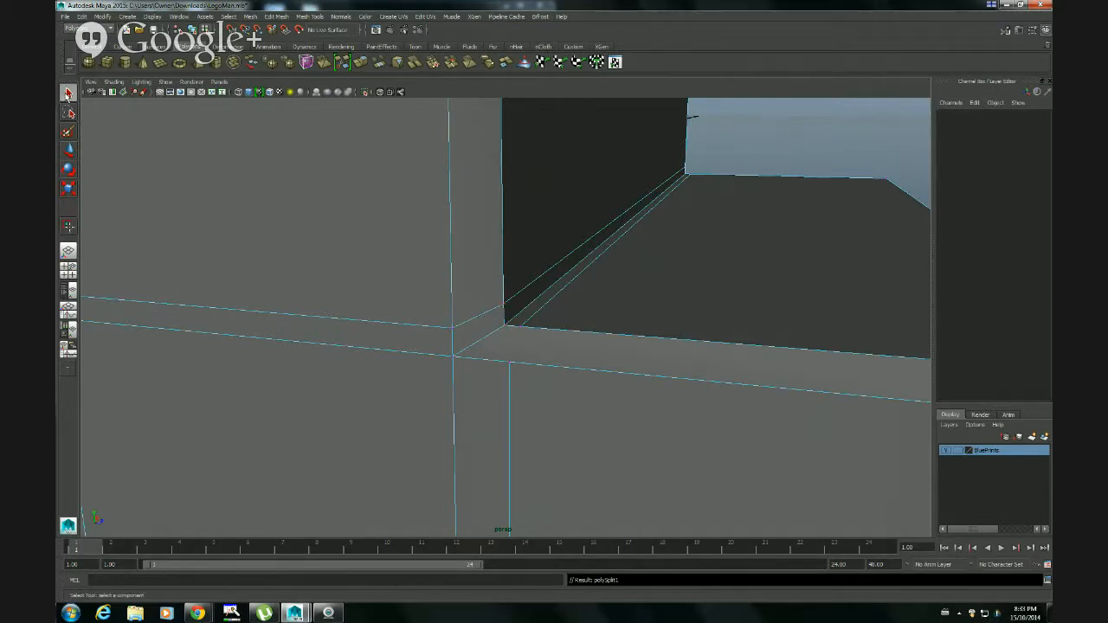
pyautogui.click(510, 364)
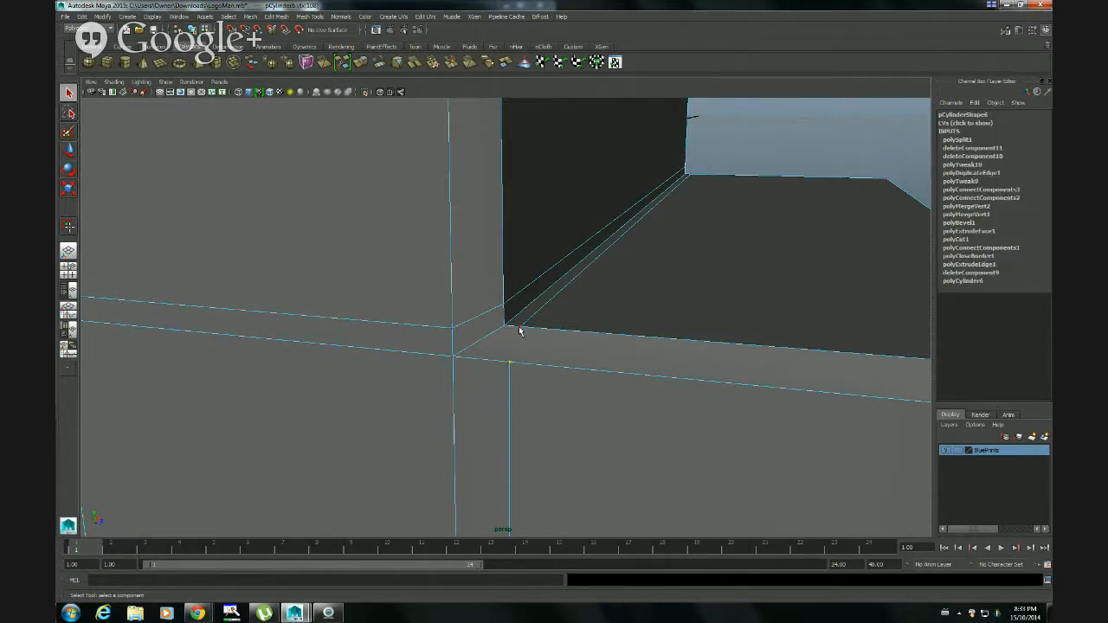
pyautogui.keyDown('shift'); pyautogui.click(517, 326); pyautogui.keyUp('shift')
pyautogui.press('g')
# Delete the two matching short edges at the foot and shin corner on the opposite side of the leg
pyautogui.keyDown('alt'); pyautogui.moveTo(556, 347); pyautogui.dragTo(522, 354); pyautogui.keyUp('alt')
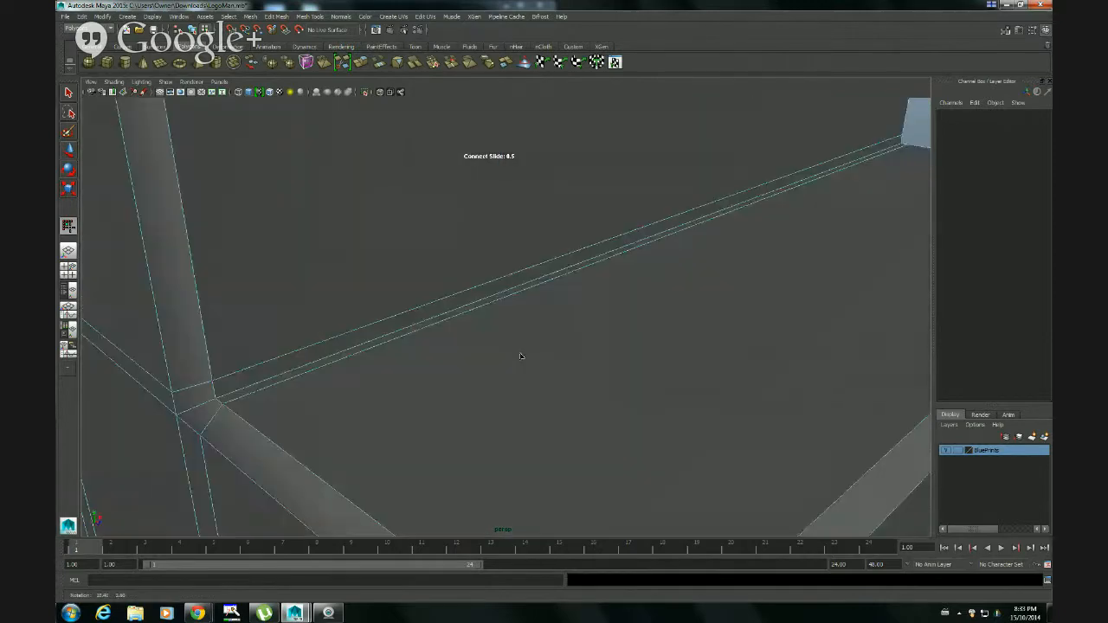
pyautogui.keyDown('alt'); pyautogui.moveTo(653, 321); pyautogui.dragTo(555, 367, button='middle'); pyautogui.keyUp('alt')
pyautogui.keyDown('alt'); pyautogui.moveTo(555, 368); pyautogui.dragTo(449, 345); pyautogui.keyUp('alt')
pyautogui.keyDown('alt'); pyautogui.moveTo(764, 404); pyautogui.dragTo(682, 388, button='middle'); pyautogui.keyUp('alt')
pyautogui.keyDown('alt'); pyautogui.moveTo(682, 389); pyautogui.dragTo(526, 398); pyautogui.keyUp('alt')
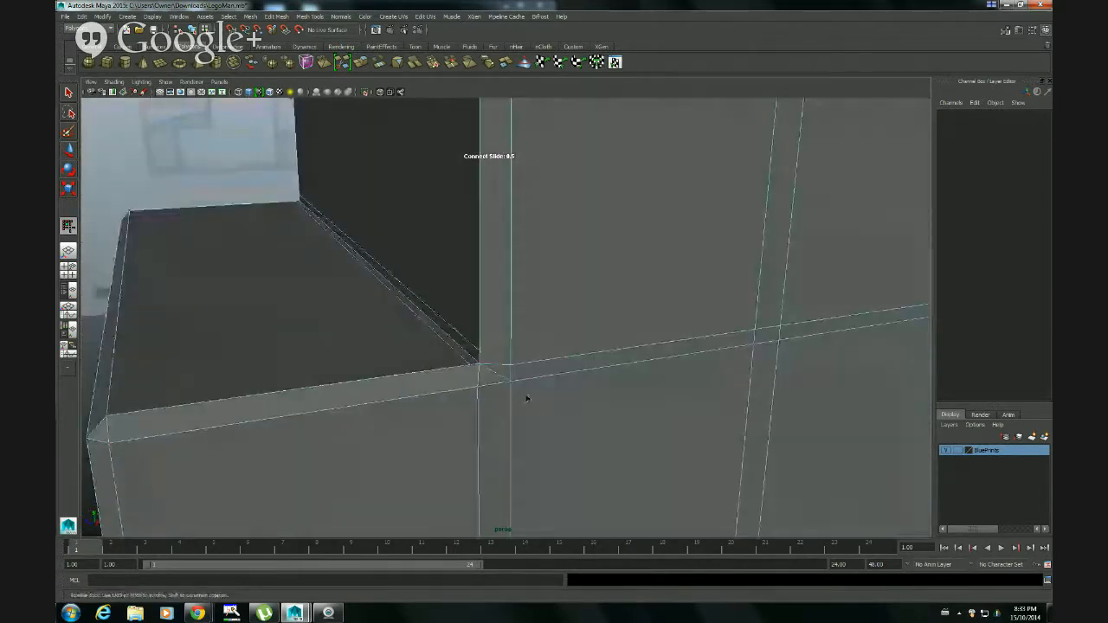
pyautogui.click(68, 91)
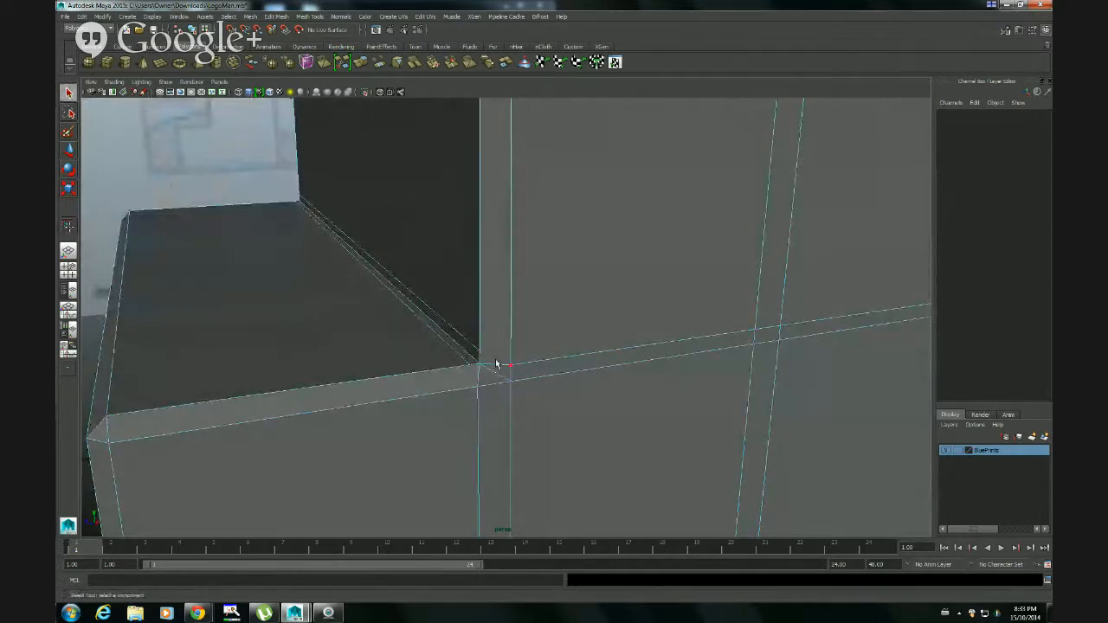
pyautogui.moveTo(496, 369); pyautogui.dragTo(489, 347, button='right')
pyautogui.click(499, 366)
pyautogui.press('Delete')
pyautogui.click(478, 381)
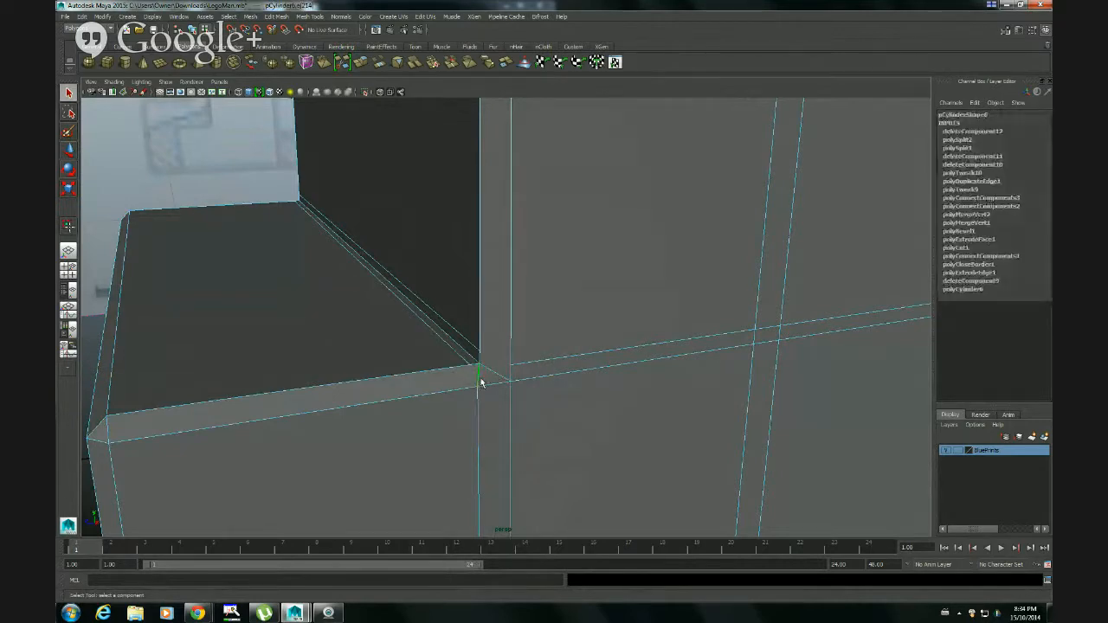
pyautogui.click(481, 382)
pyautogui.moveTo(487, 384); pyautogui.dragTo(465, 383, button='right')
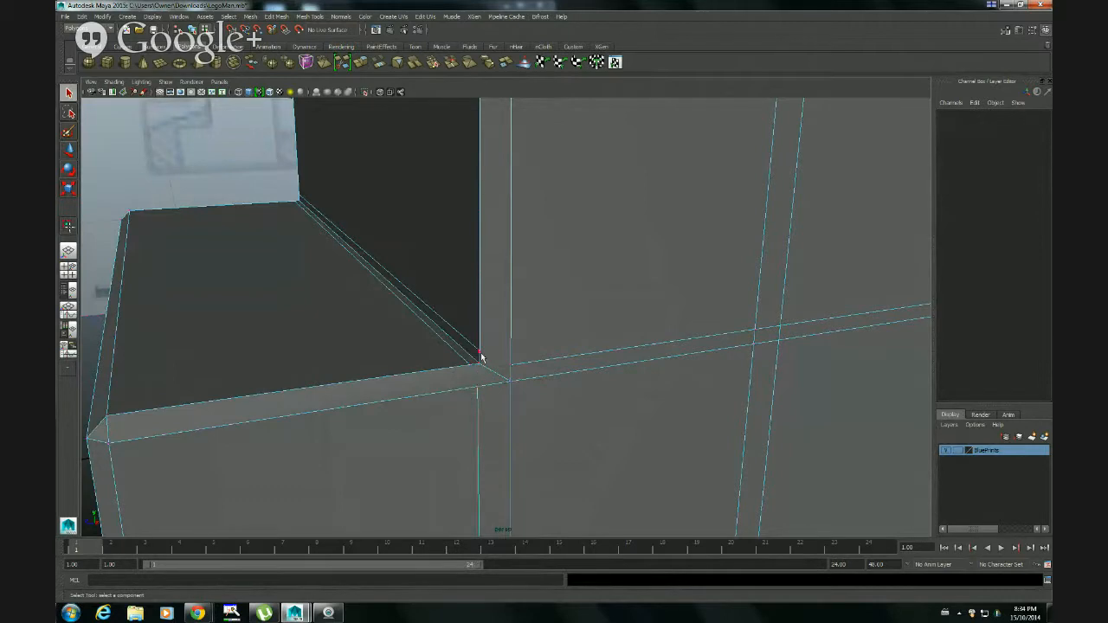
# Connect the shin's offset edge to the upper horizontal edge on this opposite side with Connect Components
pyautogui.click(479, 355)
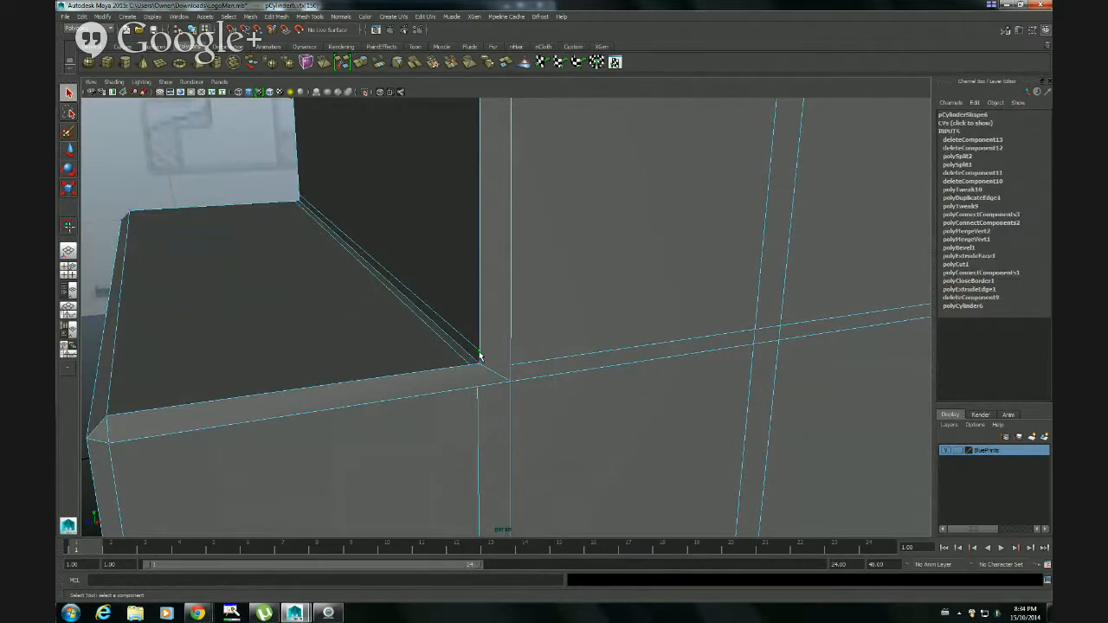
pyautogui.keyDown('shift'); pyautogui.click(510, 367); pyautogui.keyUp('shift')
pyautogui.press('4')
pyautogui.keyDown('alt'); pyautogui.moveTo(505, 384); pyautogui.dragTo(529, 385); pyautogui.keyUp('alt')
pyautogui.keyDown('alt'); pyautogui.moveTo(520, 390); pyautogui.dragTo(494, 337, button='middle'); pyautogui.keyUp('alt')
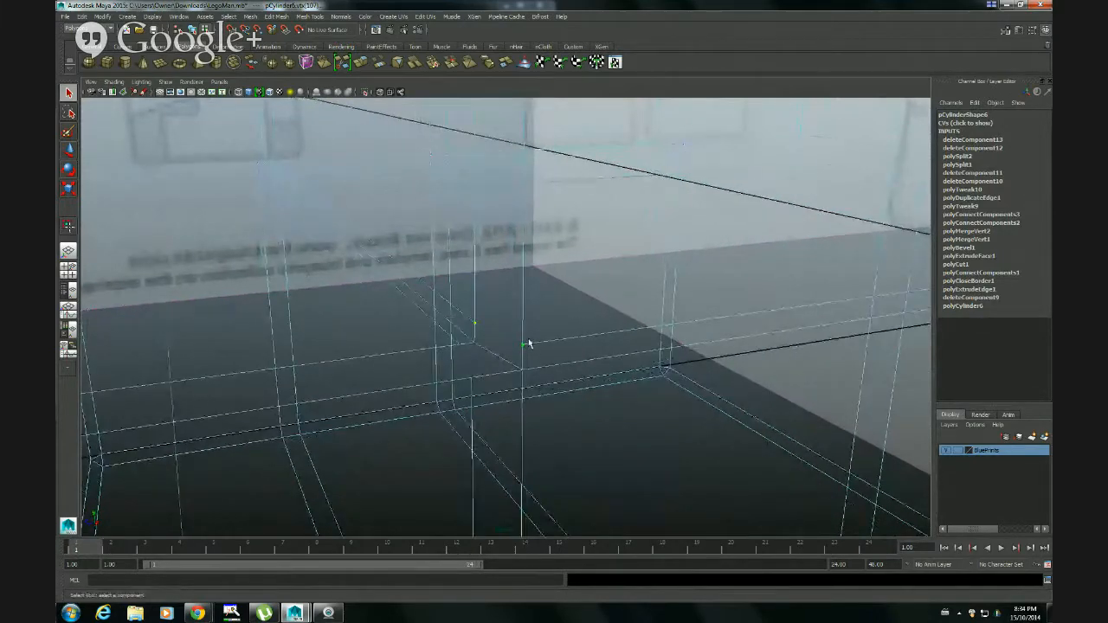
pyautogui.press('5')
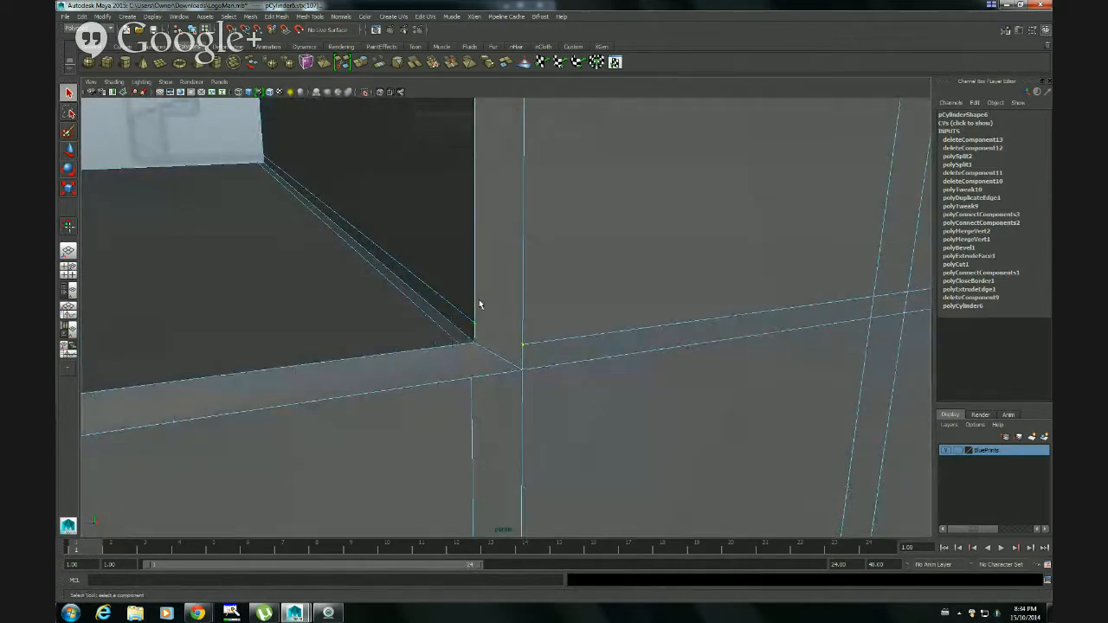
pyautogui.click(276, 16)
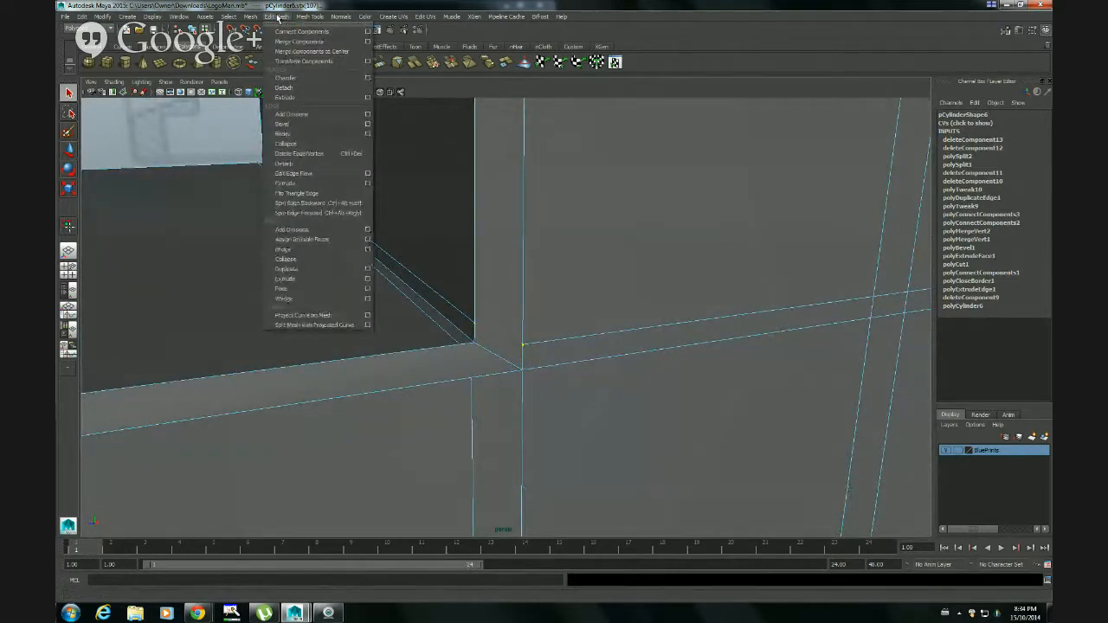
pyautogui.click(285, 35)
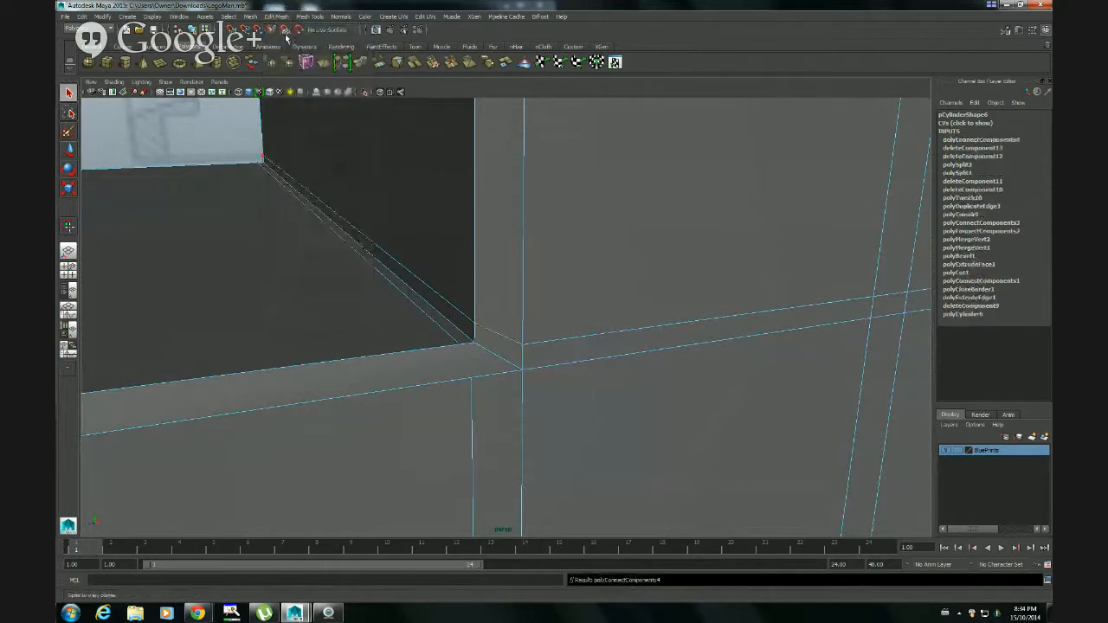
# Connect the foot top's offset edge vertex to the open vertical edge below it on the opposite side
pyautogui.click(461, 346)
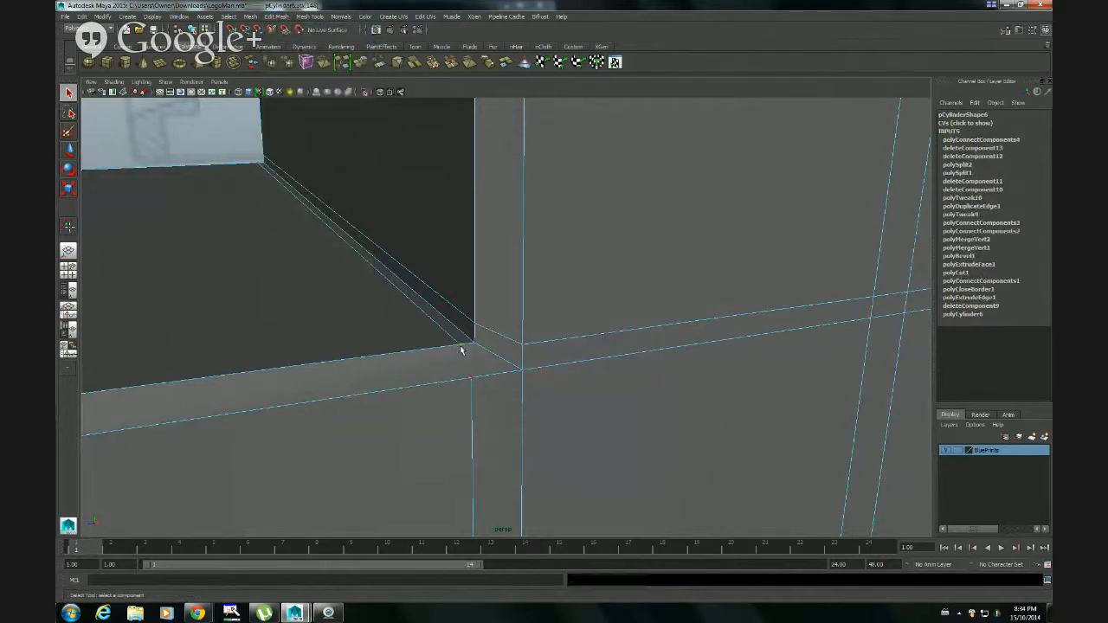
pyautogui.click(471, 373)
pyautogui.press('g')
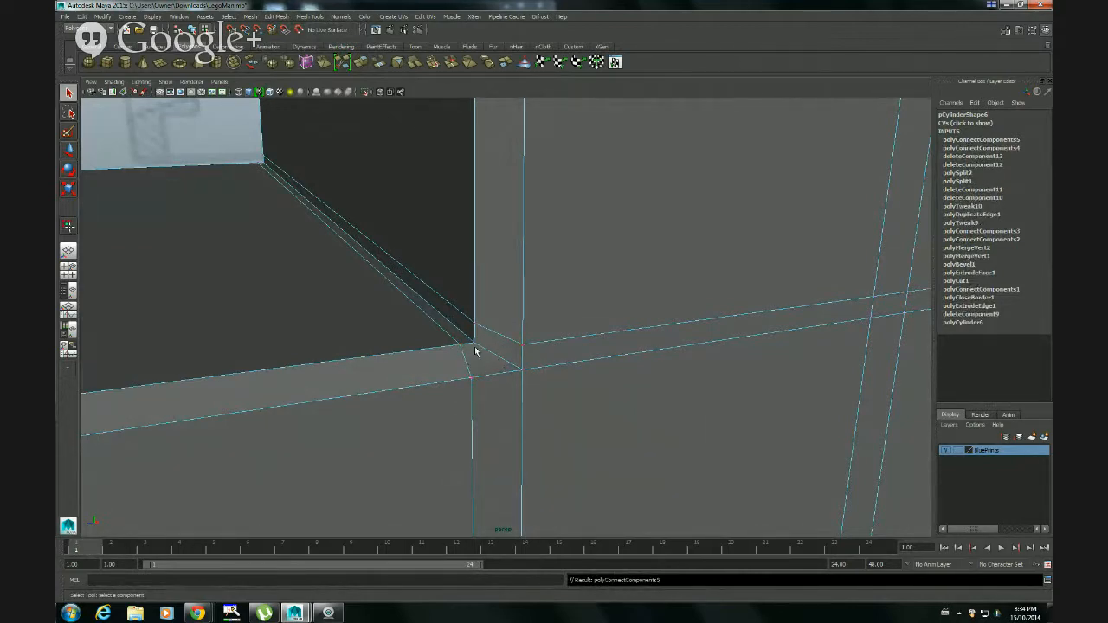
# Preview the leg smoothed and inspect the foot, the shin crease and the bottom corners from both sides
pyautogui.moveTo(485, 352); pyautogui.dragTo(513, 342, button='right')
pyautogui.click(524, 364)
pyautogui.keyDown('alt'); pyautogui.moveTo(524, 364); pyautogui.dragTo(519, 334); pyautogui.keyUp('alt')
pyautogui.press('3')
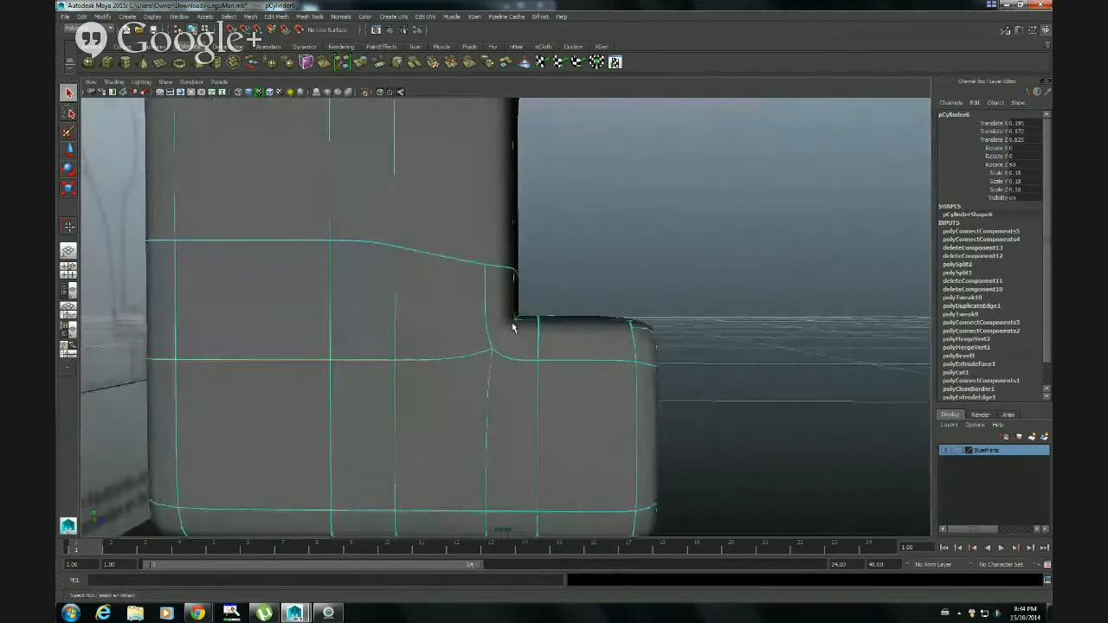
pyautogui.keyDown('alt'); pyautogui.moveTo(594, 316); pyautogui.dragTo(427, 346); pyautogui.keyUp('alt')
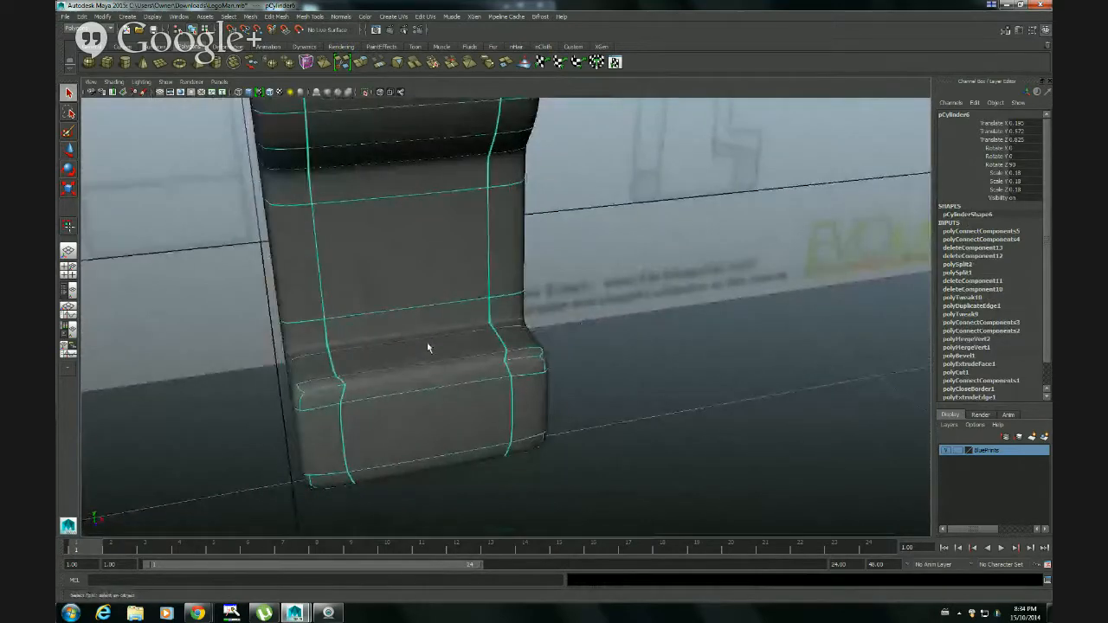
pyautogui.click(613, 360)
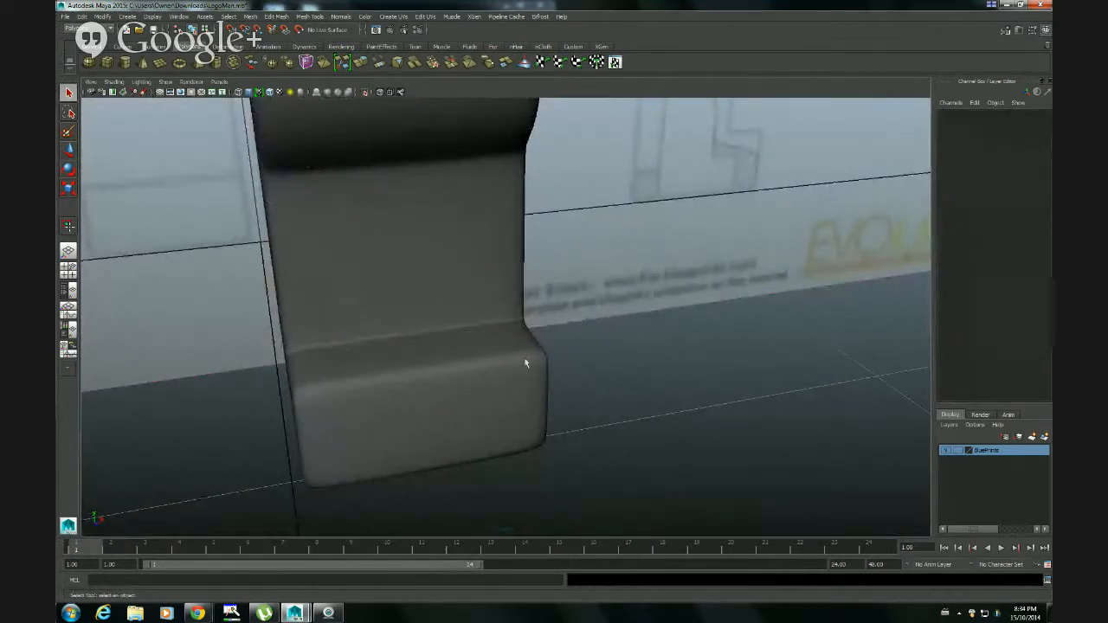
pyautogui.keyDown('alt'); pyautogui.moveTo(525, 364); pyautogui.dragTo(390, 361); pyautogui.keyUp('alt')
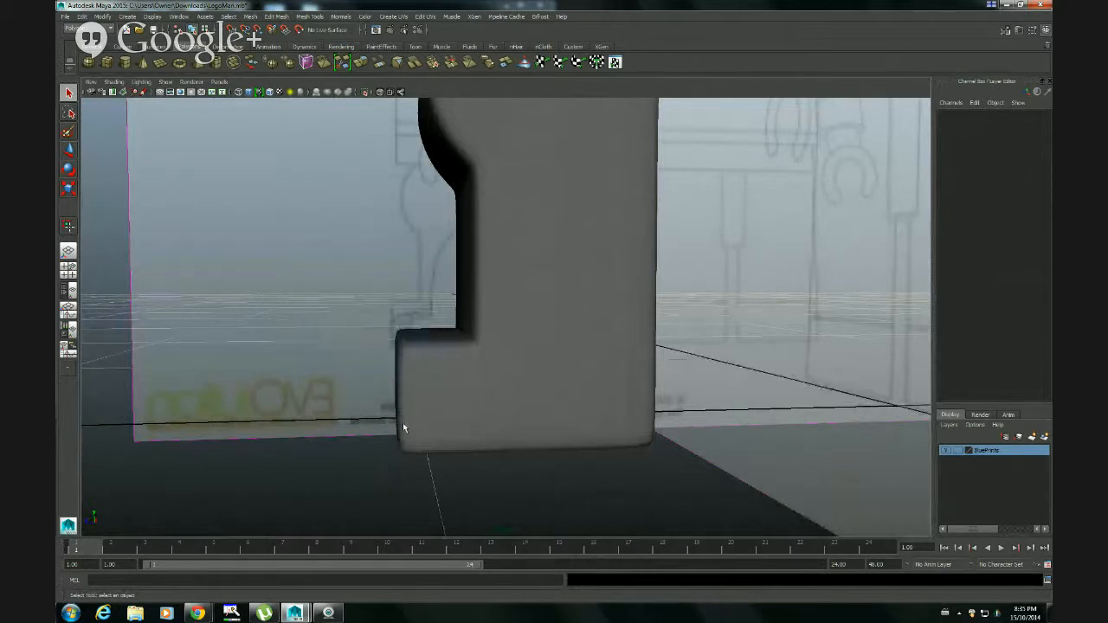
pyautogui.keyDown('alt'); pyautogui.moveTo(403, 423); pyautogui.dragTo(664, 457); pyautogui.keyUp('alt')
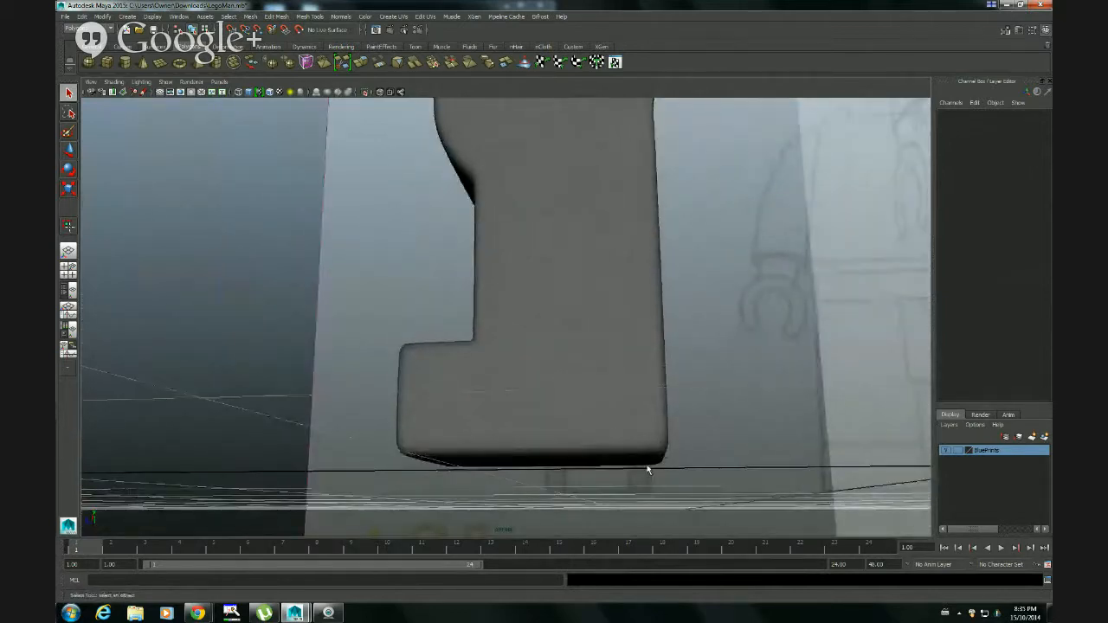
pyautogui.keyDown('alt'); pyautogui.moveTo(598, 448); pyautogui.dragTo(508, 396); pyautogui.keyUp('alt')
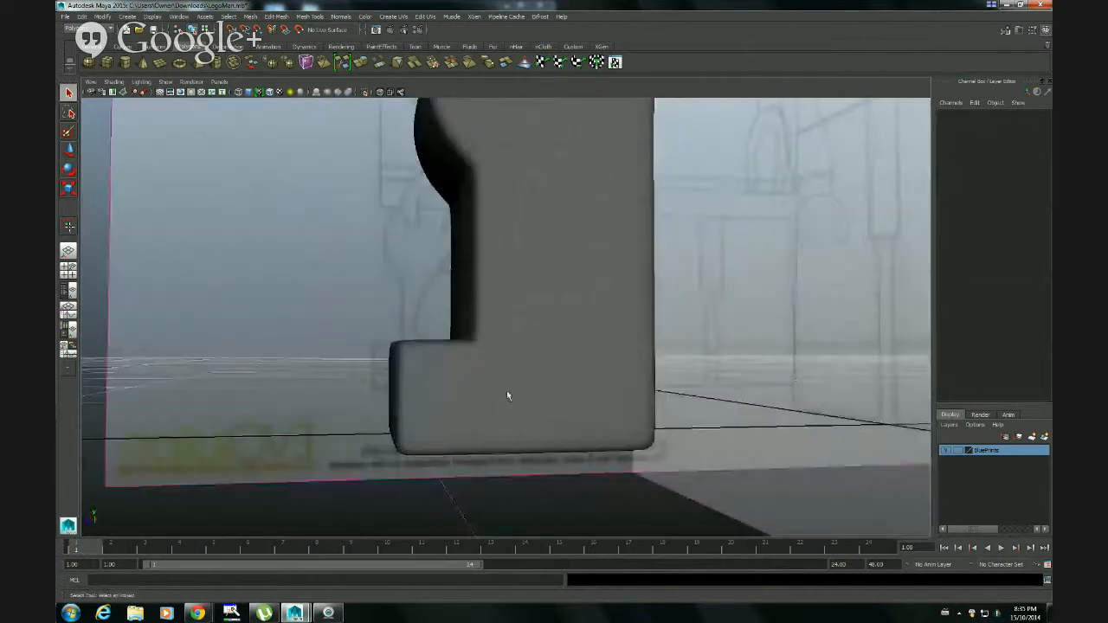
pyautogui.keyDown('alt'); pyautogui.moveTo(480, 349); pyautogui.dragTo(477, 355); pyautogui.keyUp('alt')
# Return the leg to its unsmoothed display and switch to face selection at the toe
pyautogui.click(458, 347)
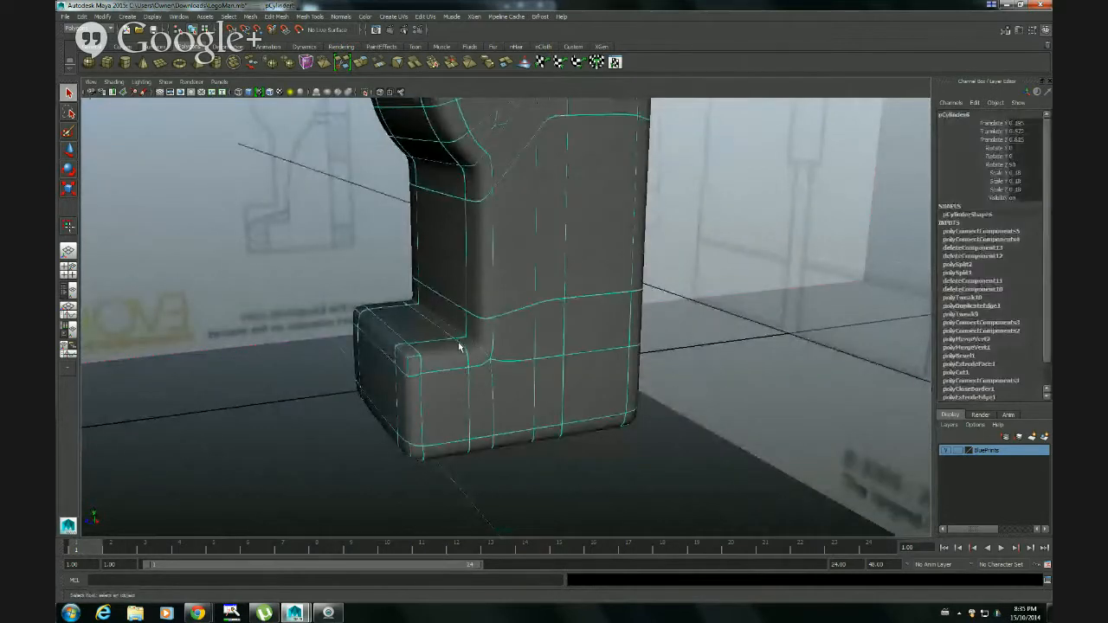
pyautogui.press('1')
pyautogui.keyDown('alt'); pyautogui.moveTo(443, 396); pyautogui.dragTo(597, 407); pyautogui.keyUp('alt')
pyautogui.keyDown('alt'); pyautogui.moveTo(596, 407); pyautogui.dragTo(594, 380, button='middle'); pyautogui.keyUp('alt')
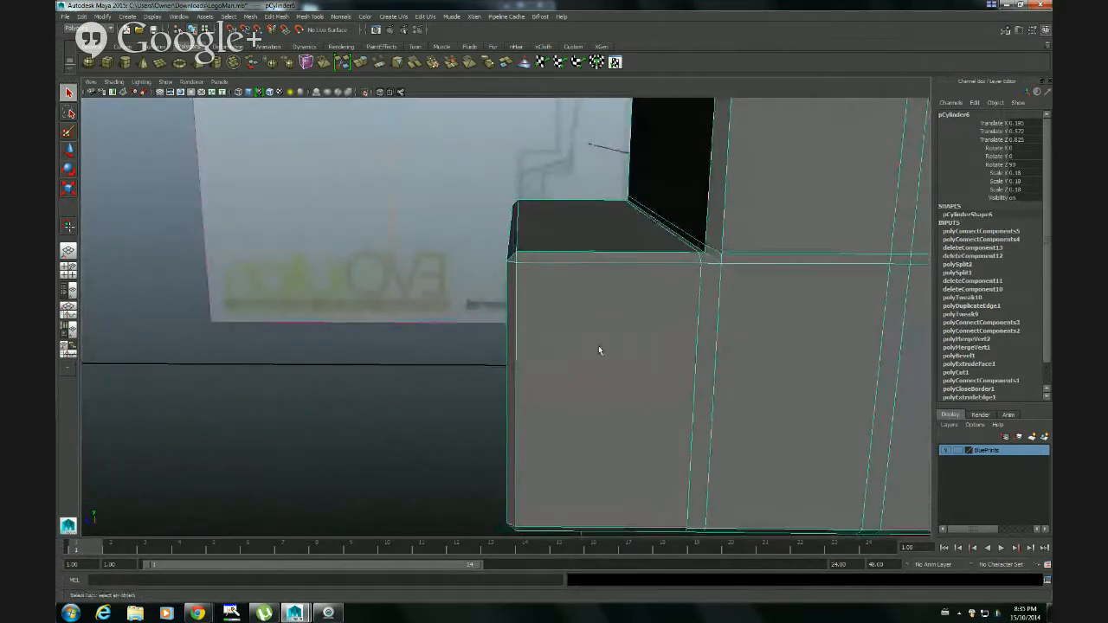
pyautogui.keyDown('alt'); pyautogui.moveTo(598, 347); pyautogui.dragTo(494, 344); pyautogui.keyUp('alt')
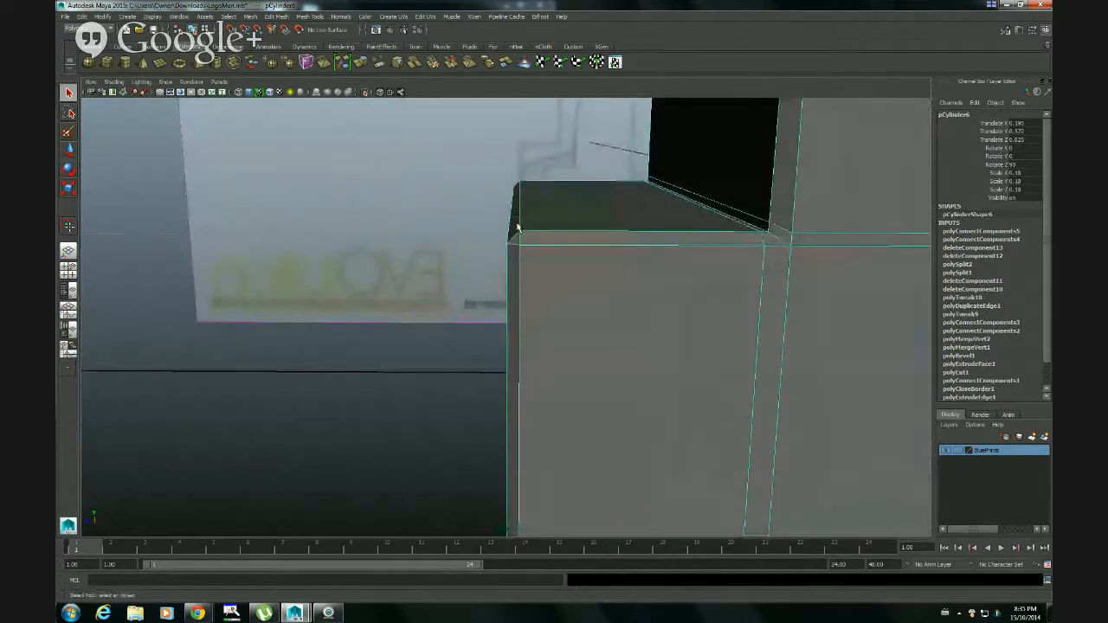
pyautogui.rightClick(534, 321)
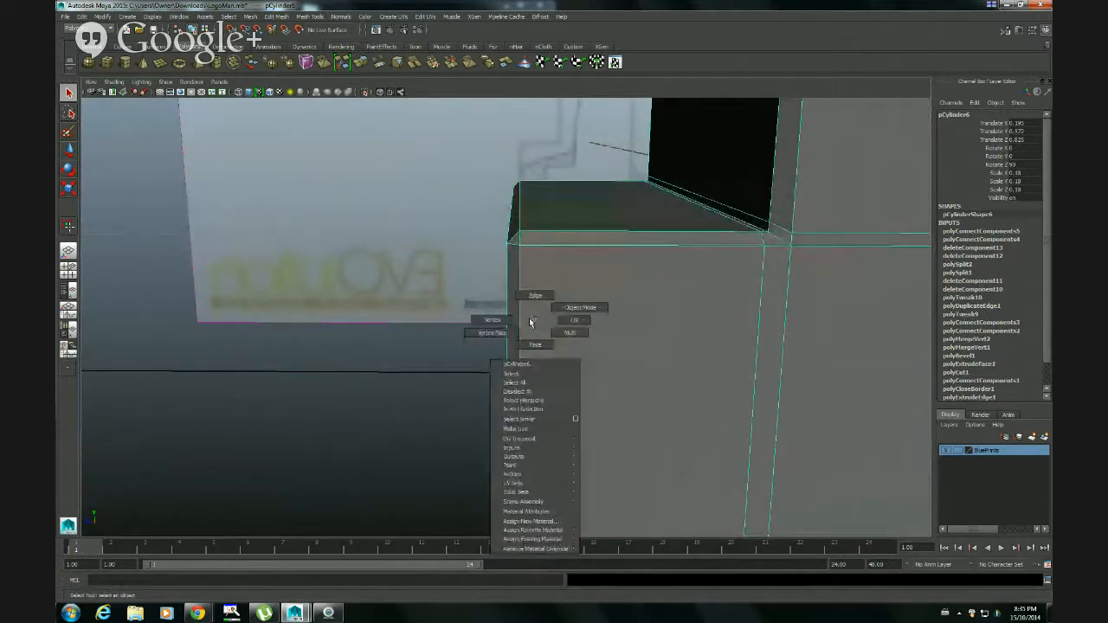
pyautogui.click(535, 343)
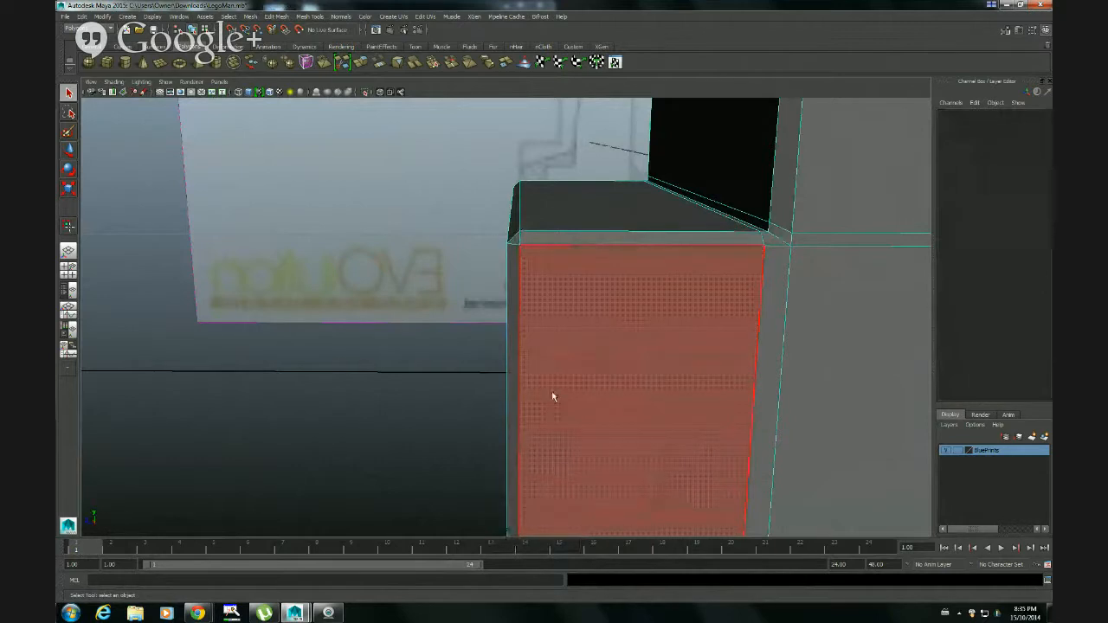
# Select the narrow strip of faces along the toe's front in the side view and delete it
pyautogui.press('space')
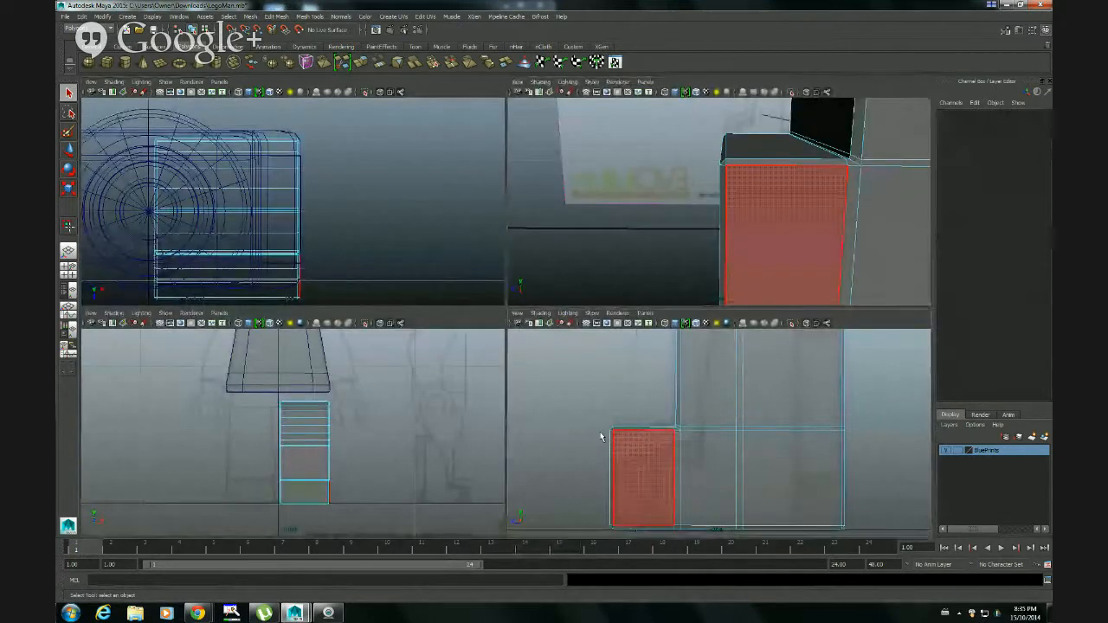
pyautogui.keyDown('alt'); pyautogui.moveTo(601, 436); pyautogui.dragTo(588, 374, button='middle'); pyautogui.keyUp('alt')
pyautogui.keyDown('alt'); pyautogui.moveTo(541, 416); pyautogui.dragTo(683, 423, button='right'); pyautogui.keyUp('alt')
pyautogui.keyDown('alt'); pyautogui.moveTo(580, 419); pyautogui.dragTo(671, 445, button='middle'); pyautogui.keyUp('alt')
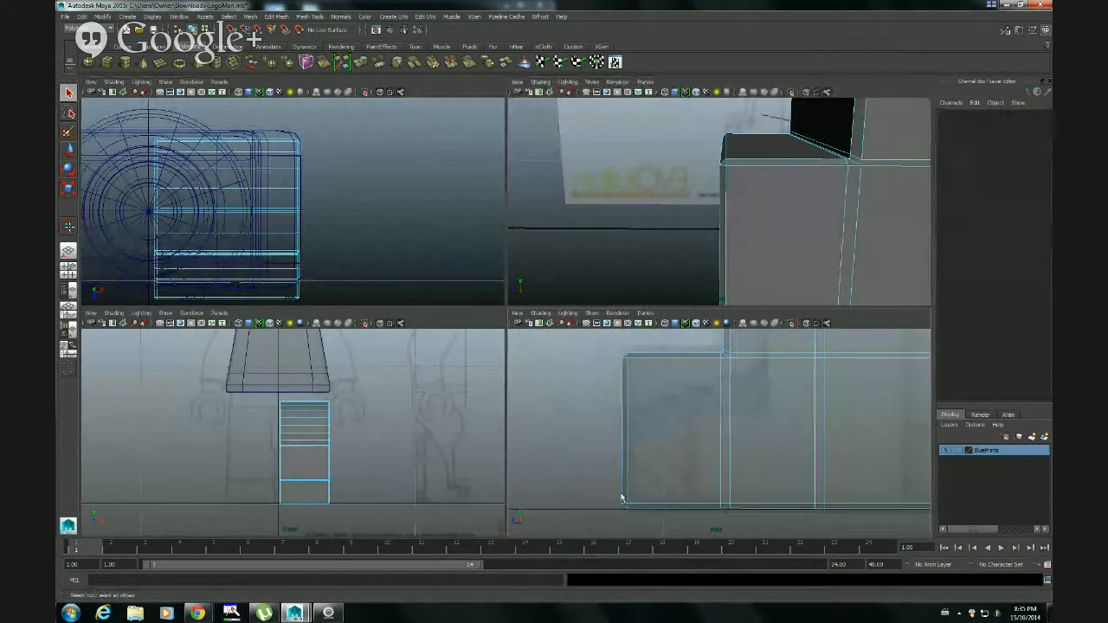
pyautogui.moveTo(623, 508); pyautogui.dragTo(625, 511)
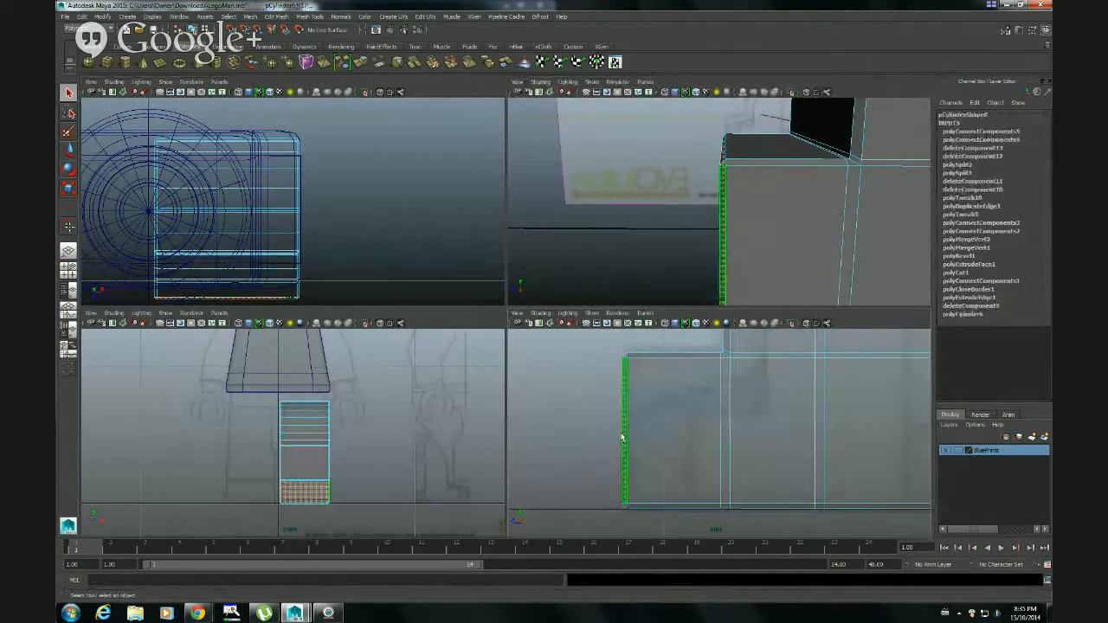
pyautogui.click(609, 486)
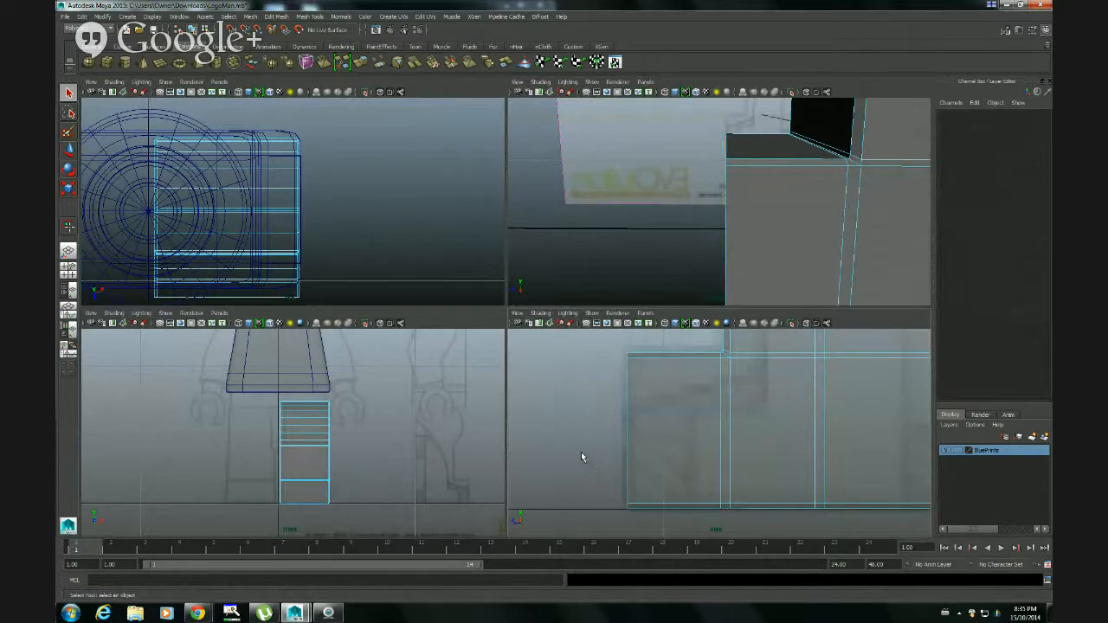
pyautogui.press('space')
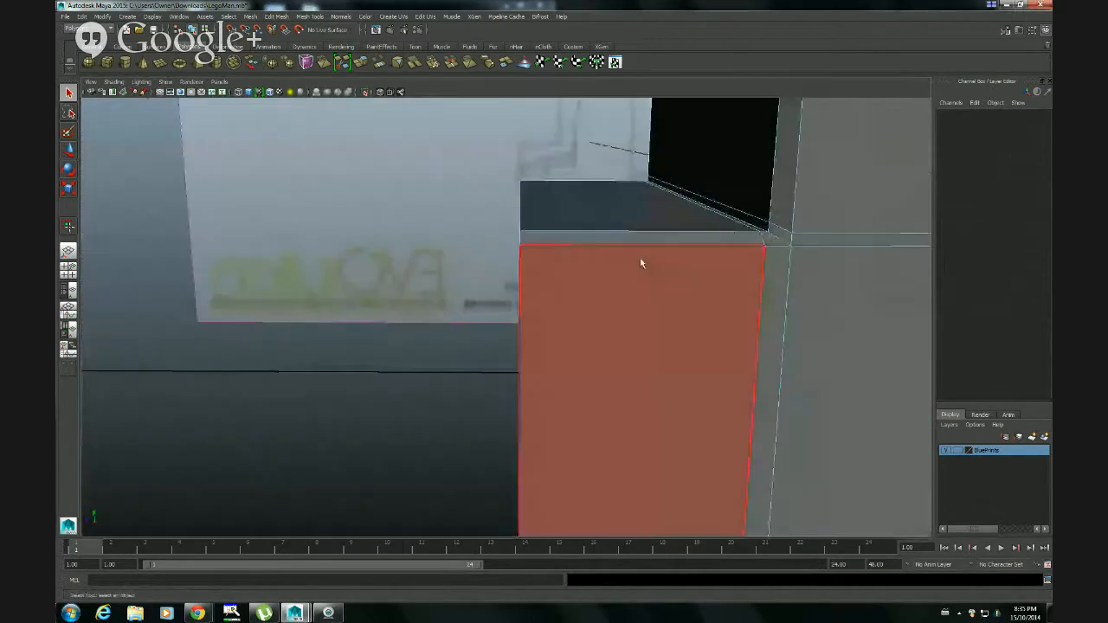
# Select the open border edges at the front of the foot and close the opening with Fill Hole
pyautogui.keyDown('alt'); pyautogui.moveTo(558, 344); pyautogui.dragTo(726, 307); pyautogui.keyUp('alt')
pyautogui.moveTo(510, 331); pyautogui.dragTo(514, 305, button='right')
pyautogui.keyDown('alt'); pyautogui.moveTo(560, 343); pyautogui.dragTo(568, 343); pyautogui.keyUp('alt')
pyautogui.moveTo(567, 474); pyautogui.dragTo(492, 126)
pyautogui.keyDown('alt'); pyautogui.moveTo(527, 424); pyautogui.dragTo(604, 391); pyautogui.keyUp('alt')
pyautogui.press('4')
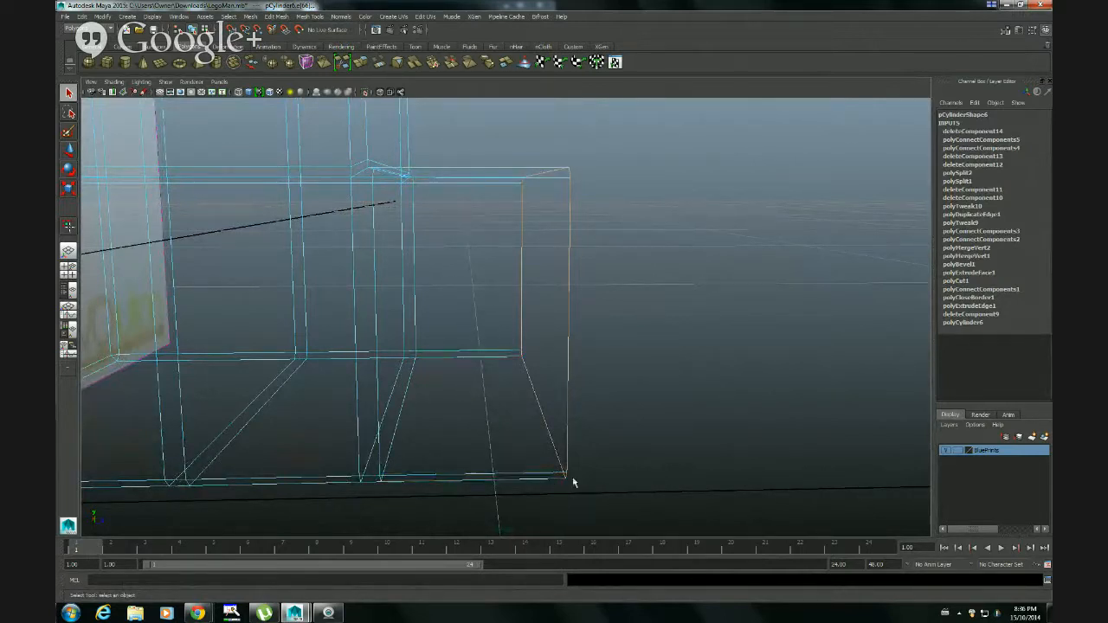
pyautogui.keyDown('alt'); pyautogui.moveTo(656, 322); pyautogui.dragTo(648, 326); pyautogui.keyUp('alt')
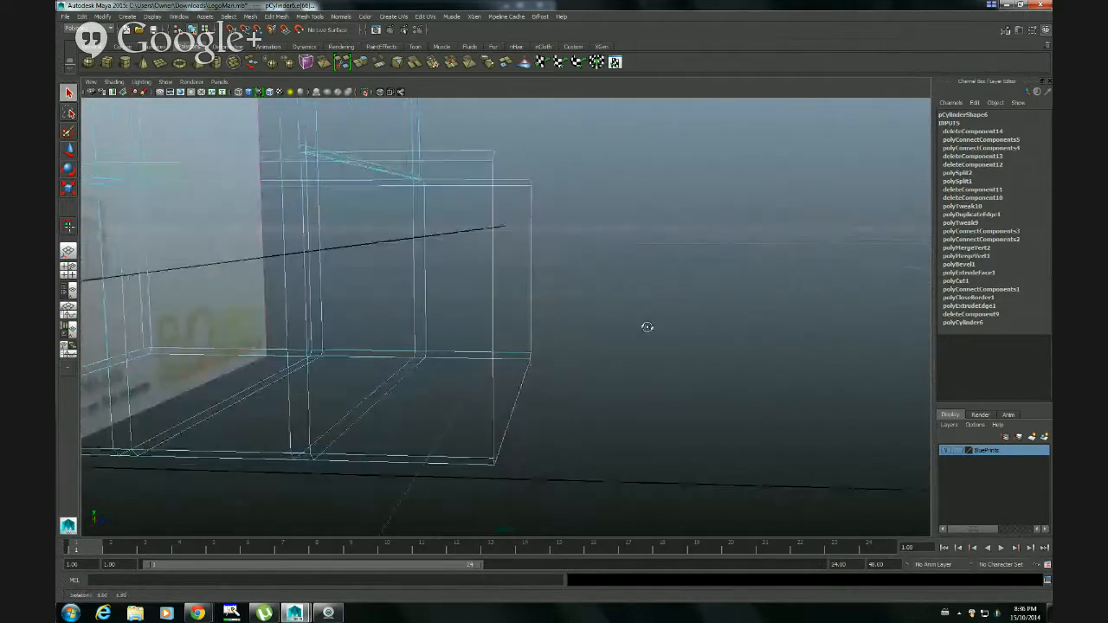
pyautogui.press('5')
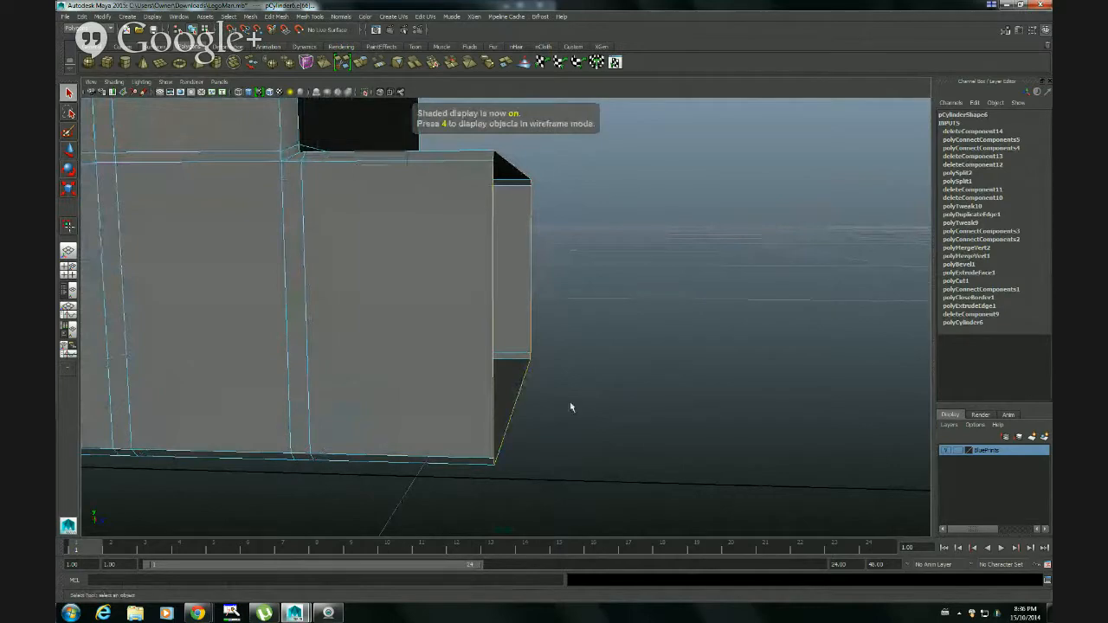
pyautogui.keyDown('alt'); pyautogui.moveTo(570, 407); pyautogui.dragTo(538, 413); pyautogui.keyUp('alt')
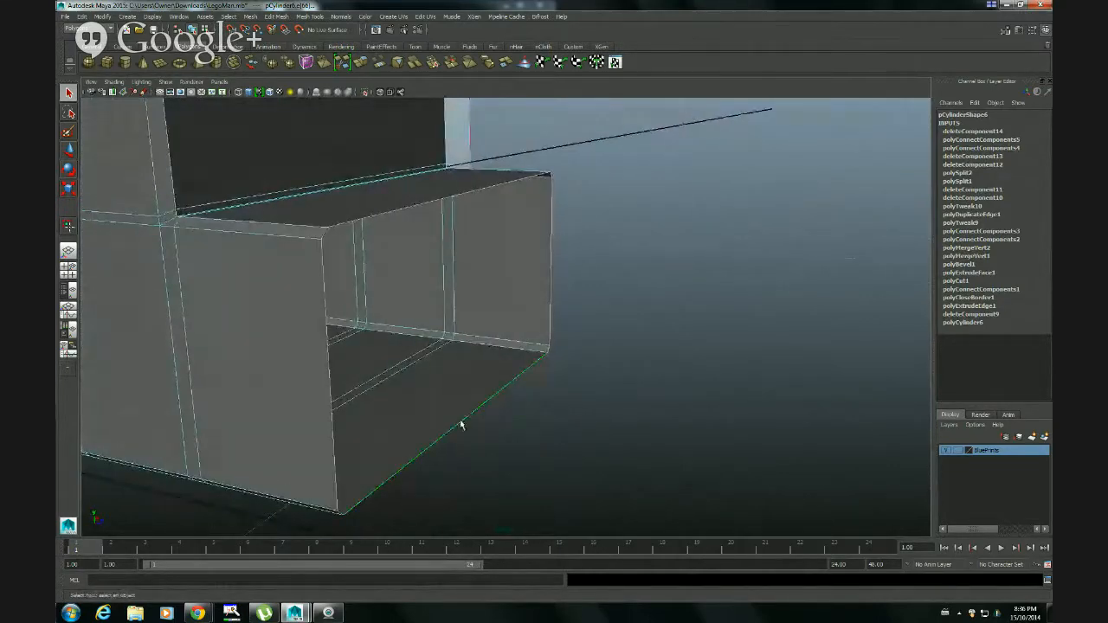
pyautogui.click(275, 16)
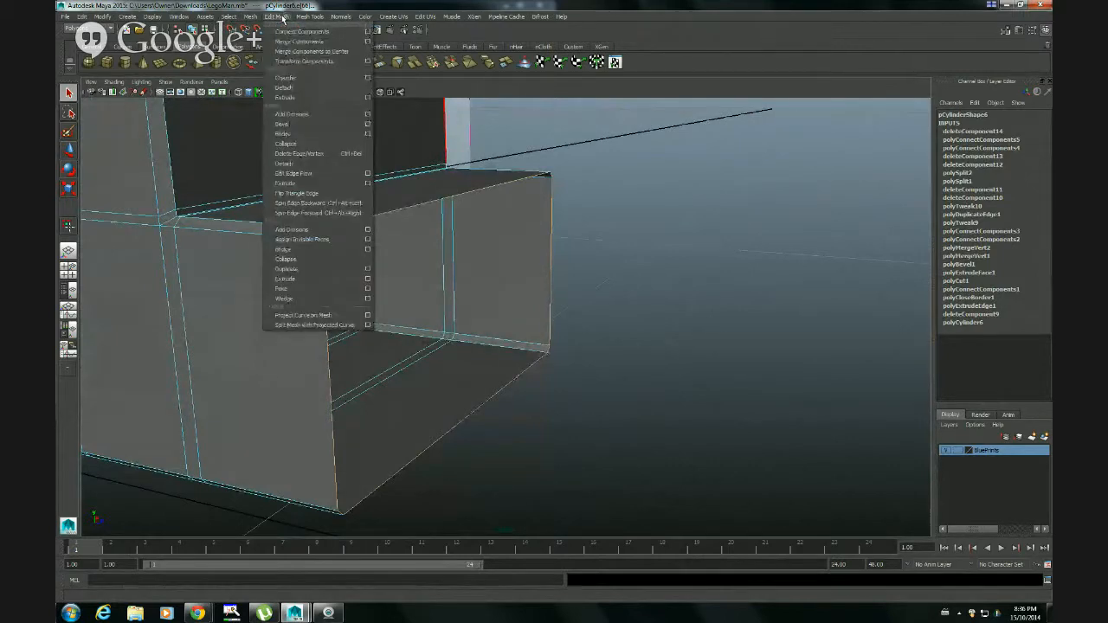
pyautogui.moveTo(253, 17)
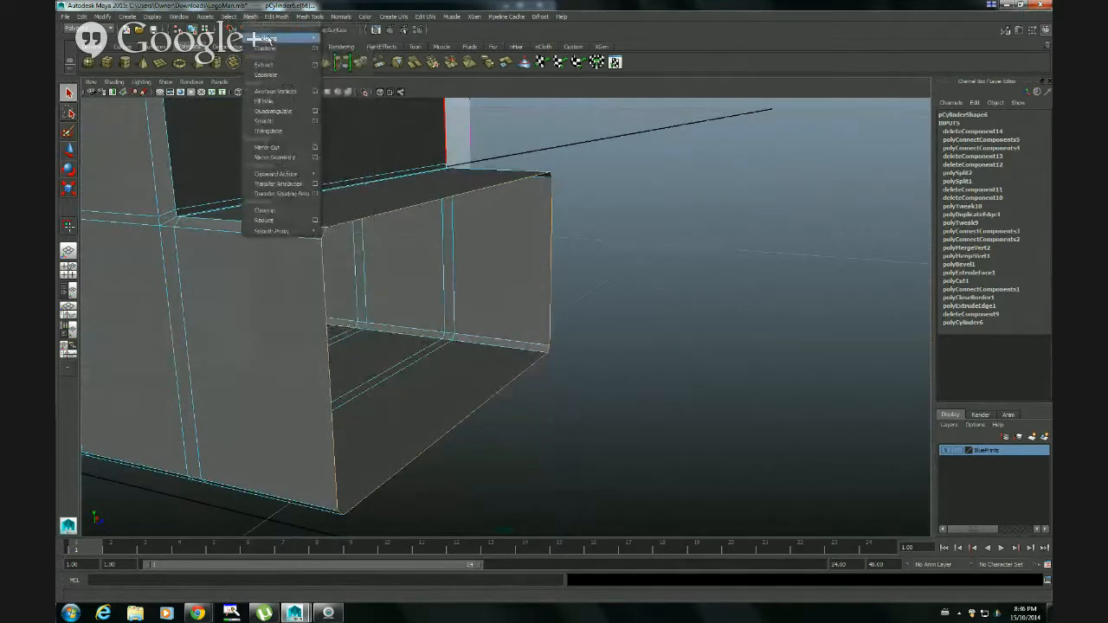
pyautogui.click(273, 101)
# Inspect the filled toe face and its corner edges from several angles, and preview the leg smoothed
pyautogui.keyDown('alt'); pyautogui.moveTo(487, 243); pyautogui.dragTo(477, 348); pyautogui.keyUp('alt')
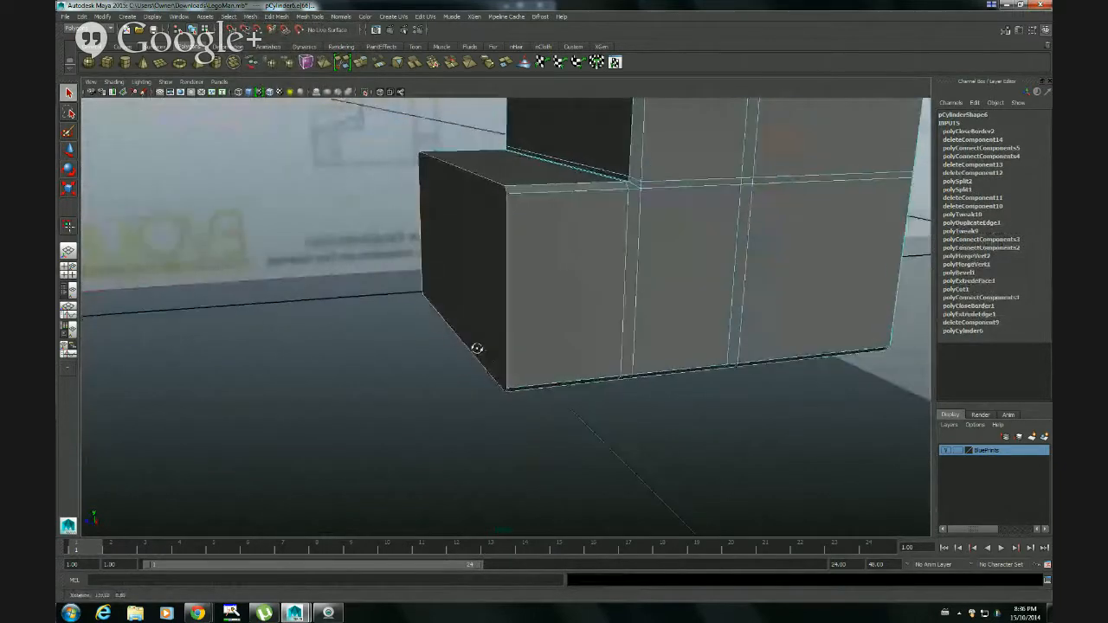
pyautogui.keyDown('alt'); pyautogui.moveTo(601, 343); pyautogui.dragTo(722, 330); pyautogui.keyUp('alt')
pyautogui.keyDown('alt'); pyautogui.moveTo(465, 349); pyautogui.dragTo(530, 340); pyautogui.keyUp('alt')
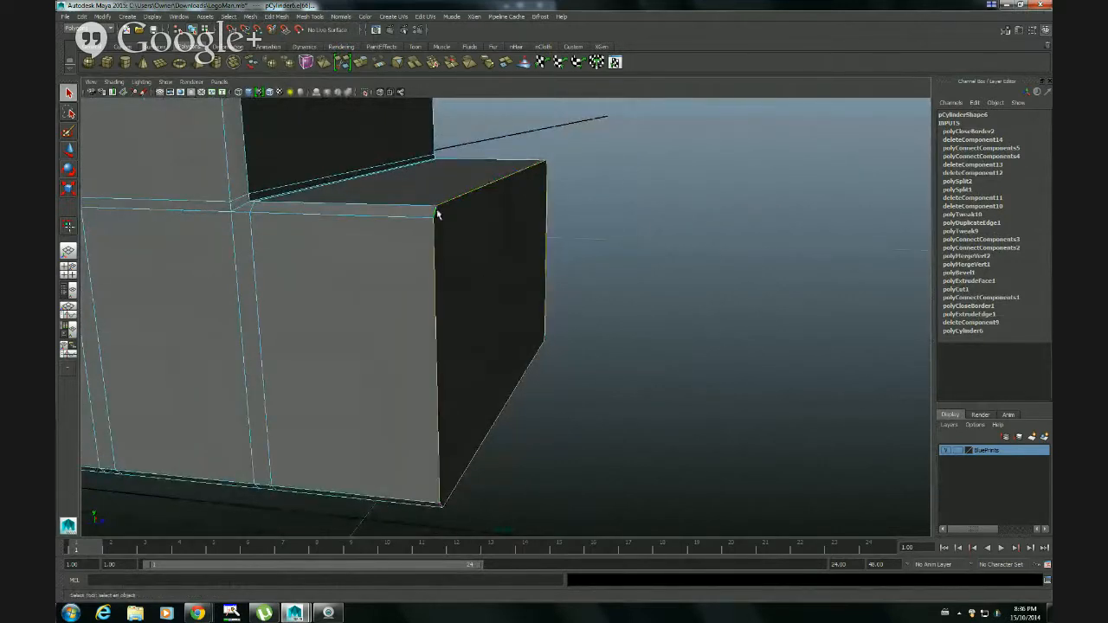
pyautogui.keyDown('alt'); pyautogui.moveTo(539, 301); pyautogui.dragTo(497, 280); pyautogui.keyUp('alt')
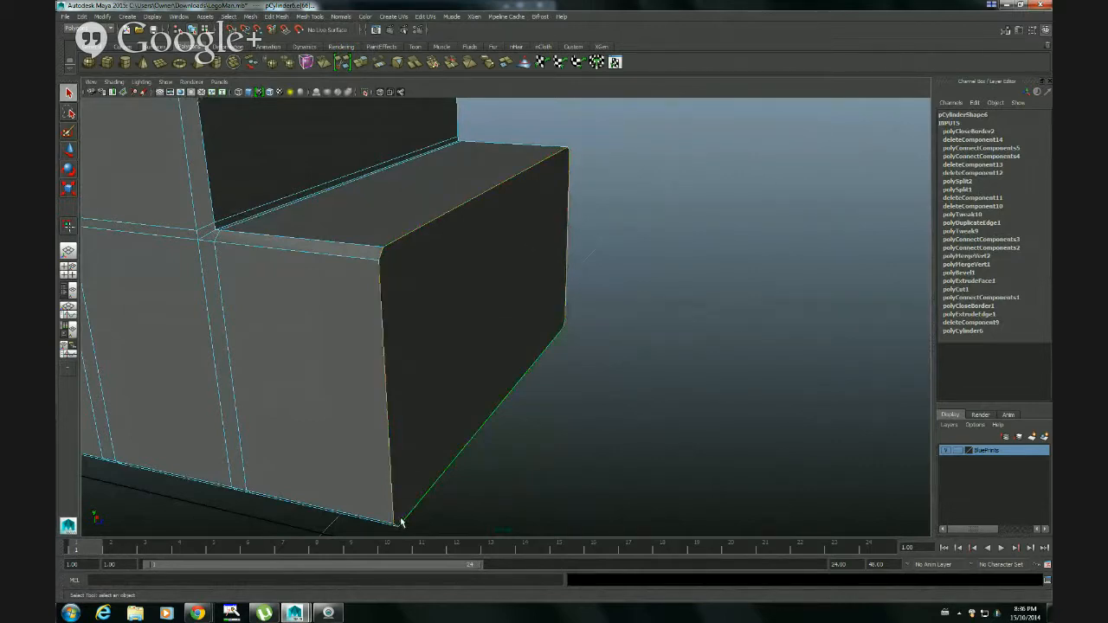
pyautogui.keyDown('alt'); pyautogui.moveTo(597, 437); pyautogui.dragTo(527, 425); pyautogui.keyUp('alt')
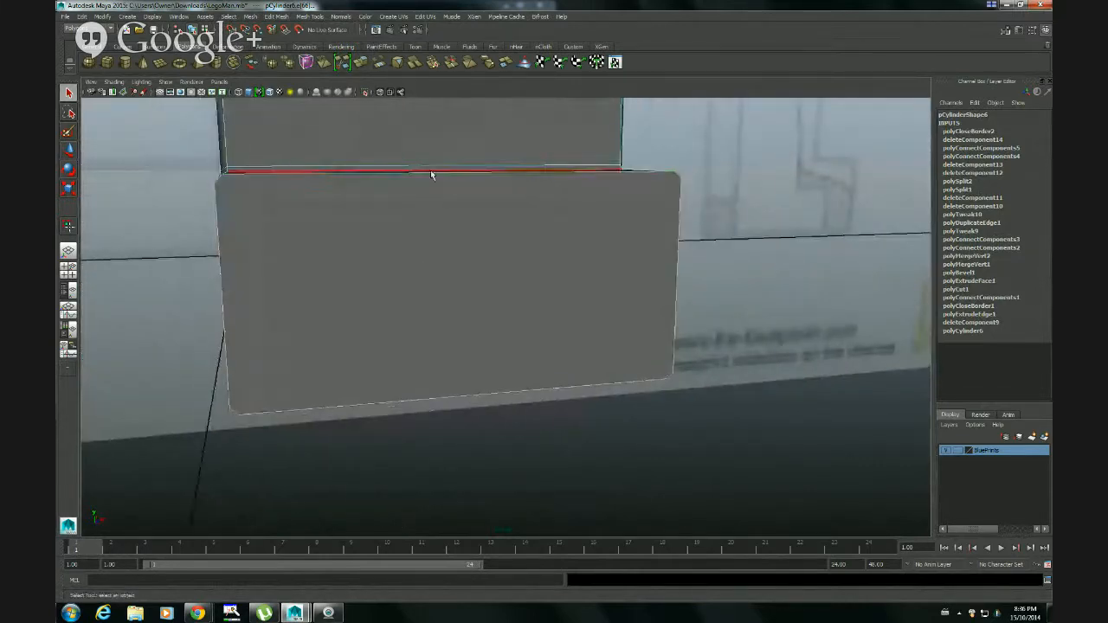
pyautogui.keyDown('alt'); pyautogui.moveTo(630, 326); pyautogui.dragTo(678, 366); pyautogui.keyUp('alt')
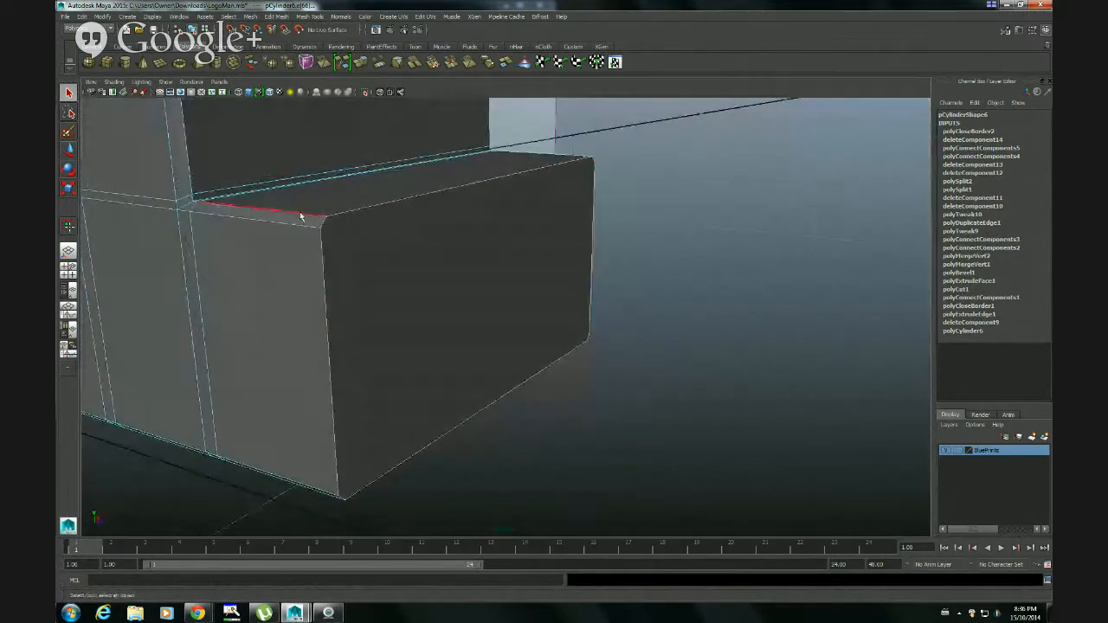
pyautogui.moveTo(444, 302)
pyautogui.keyDown('alt'); pyautogui.mouseDown()
pyautogui.moveTo(477, 300)
pyautogui.moveTo(336, 308)
pyautogui.moveTo(456, 302)
pyautogui.mouseUp(); pyautogui.keyUp('alt')
pyautogui.moveTo(455, 302); pyautogui.dragTo(482, 292, button='right')
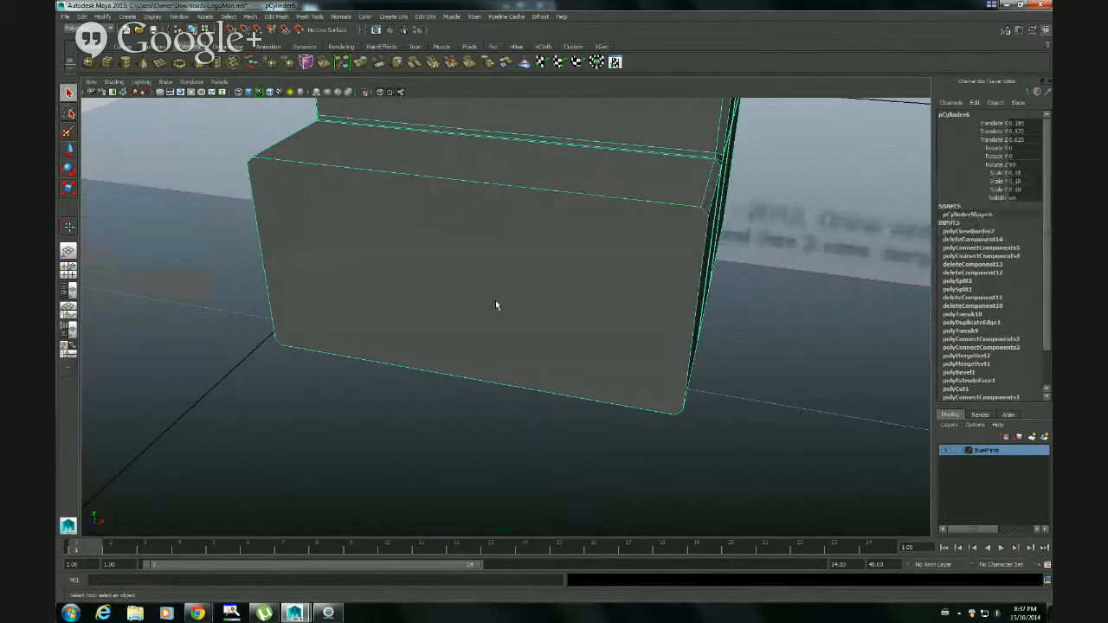
pyautogui.press('3')
pyautogui.keyDown('alt'); pyautogui.moveTo(496, 300); pyautogui.dragTo(507, 321); pyautogui.keyUp('alt')
pyautogui.scroll(-5, 568, 268)
pyautogui.press('1')
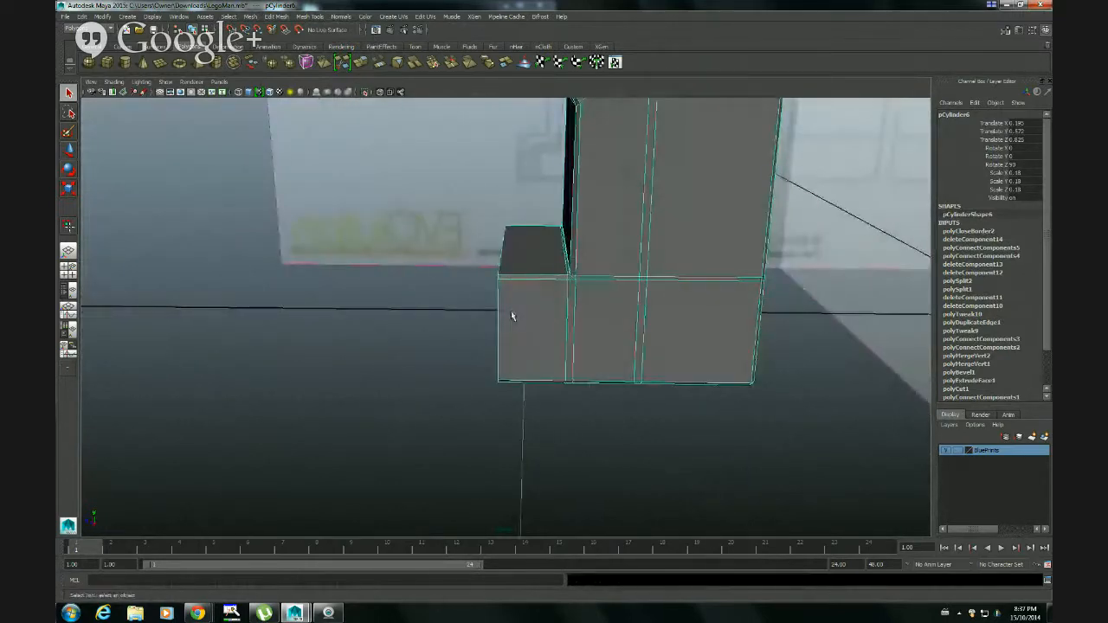
# Select the faces of the toe block ahead of the shin in the side view
pyautogui.press('space')
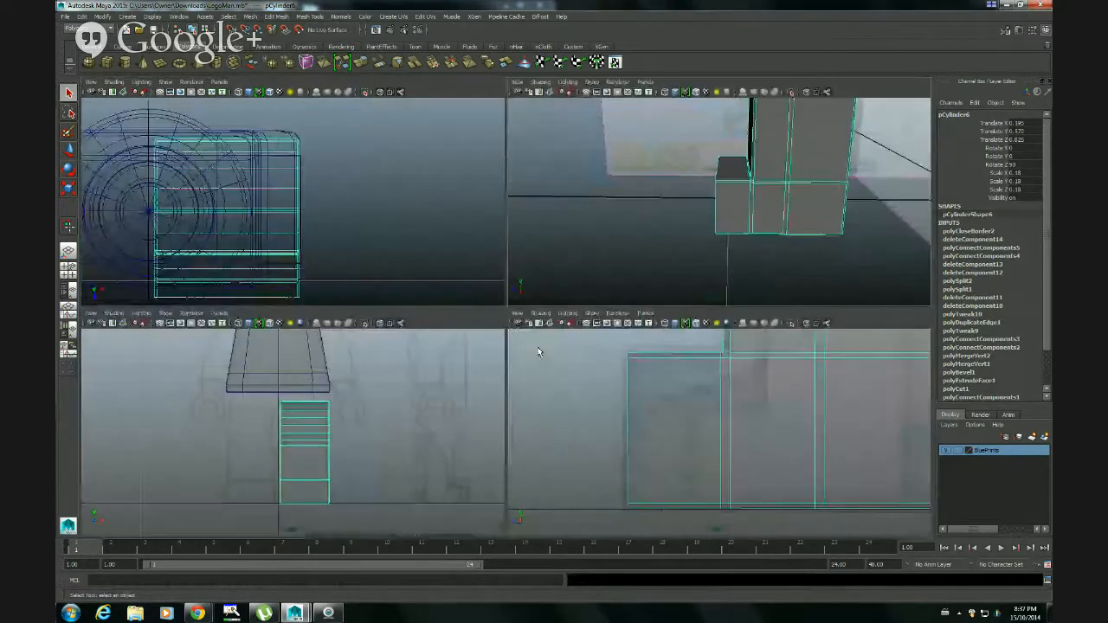
pyautogui.press('space')
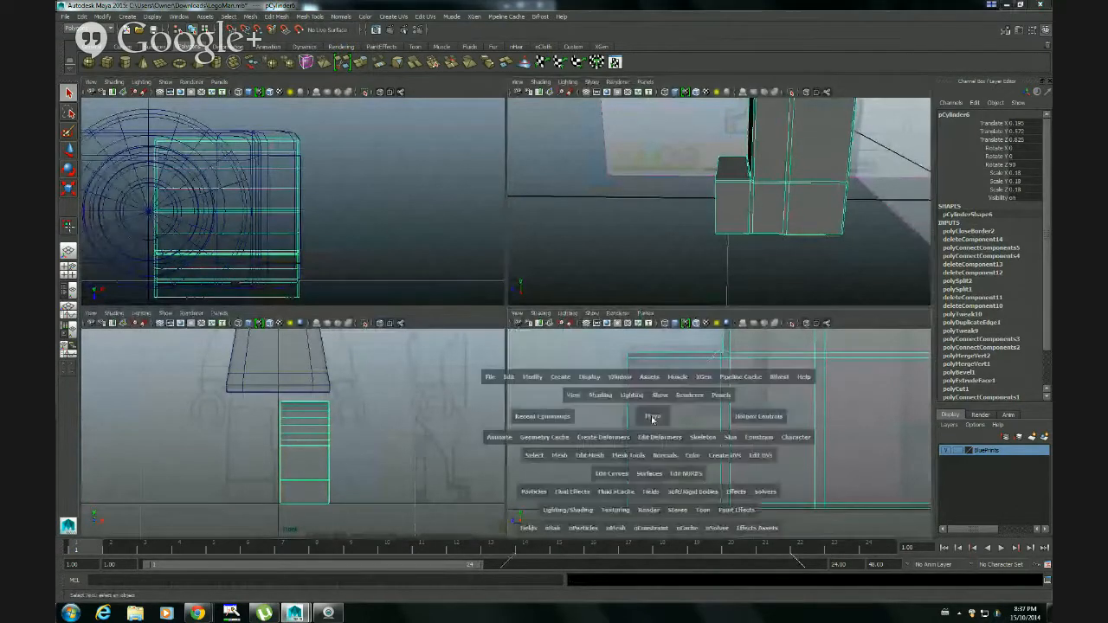
pyautogui.keyDown('alt'); pyautogui.moveTo(610, 360); pyautogui.dragTo(641, 311, button='right'); pyautogui.keyUp('alt')
pyautogui.keyDown('alt'); pyautogui.moveTo(599, 263); pyautogui.dragTo(630, 272, button='middle'); pyautogui.keyUp('alt')
pyautogui.moveTo(514, 324)
pyautogui.mouseDown(button='right')
pyautogui.moveTo(500, 322)
pyautogui.moveTo(519, 344)
pyautogui.mouseUp(button='right')
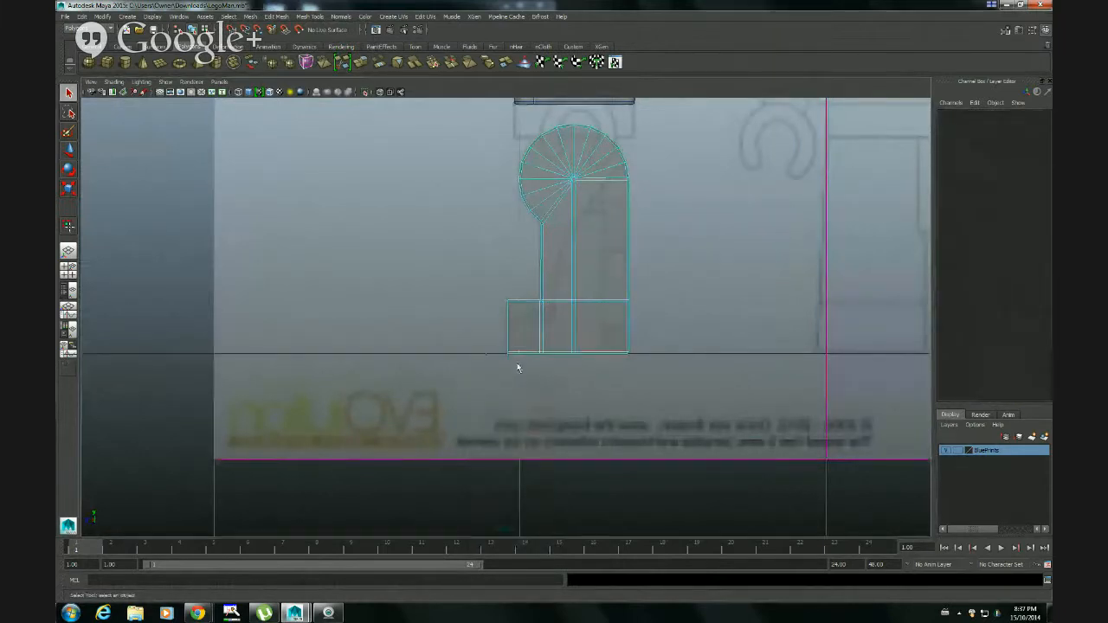
pyautogui.moveTo(518, 364); pyautogui.dragTo(531, 366)
pyautogui.keyDown('alt'); pyautogui.moveTo(486, 377); pyautogui.dragTo(805, 381, button='right'); pyautogui.keyUp('alt')
pyautogui.keyDown('alt'); pyautogui.moveTo(516, 413); pyautogui.dragTo(874, 400, button='right'); pyautogui.keyUp('alt')
pyautogui.keyDown('alt'); pyautogui.moveTo(580, 397); pyautogui.dragTo(509, 344, button='middle'); pyautogui.keyUp('alt')
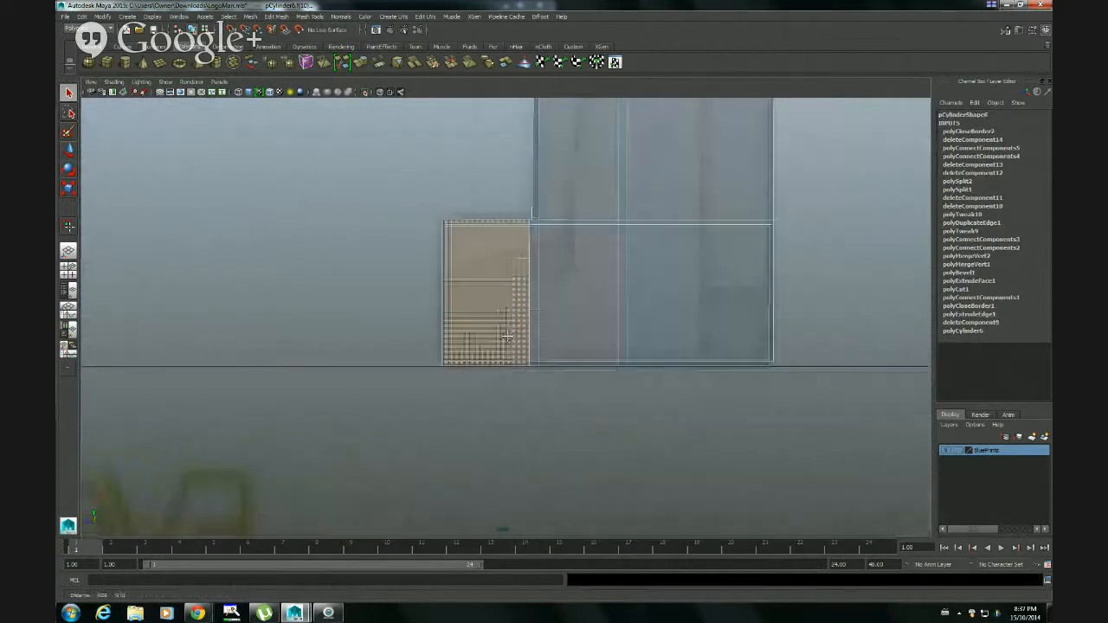
pyautogui.keyDown('alt'); pyautogui.moveTo(509, 363); pyautogui.dragTo(585, 377, button='right'); pyautogui.keyUp('alt')
pyautogui.keyDown('alt'); pyautogui.moveTo(535, 304); pyautogui.dragTo(587, 333, button='middle'); pyautogui.keyUp('alt')
pyautogui.keyDown('alt'); pyautogui.moveTo(587, 333); pyautogui.dragTo(665, 314, button='right'); pyautogui.keyUp('alt')
pyautogui.keyDown('alt'); pyautogui.moveTo(666, 315); pyautogui.dragTo(652, 314, button='middle'); pyautogui.keyUp('alt')
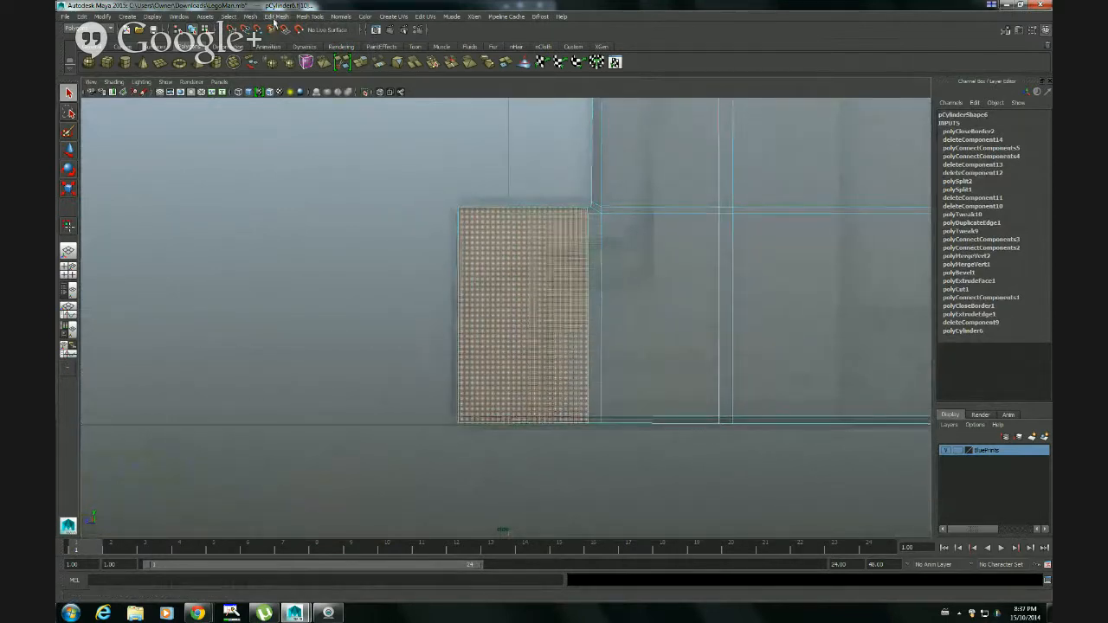
# Cut the selected toe faces vertically just behind the toe's front edge with the Cut Faces Tool and check the result in perspective
pyautogui.click(275, 16)
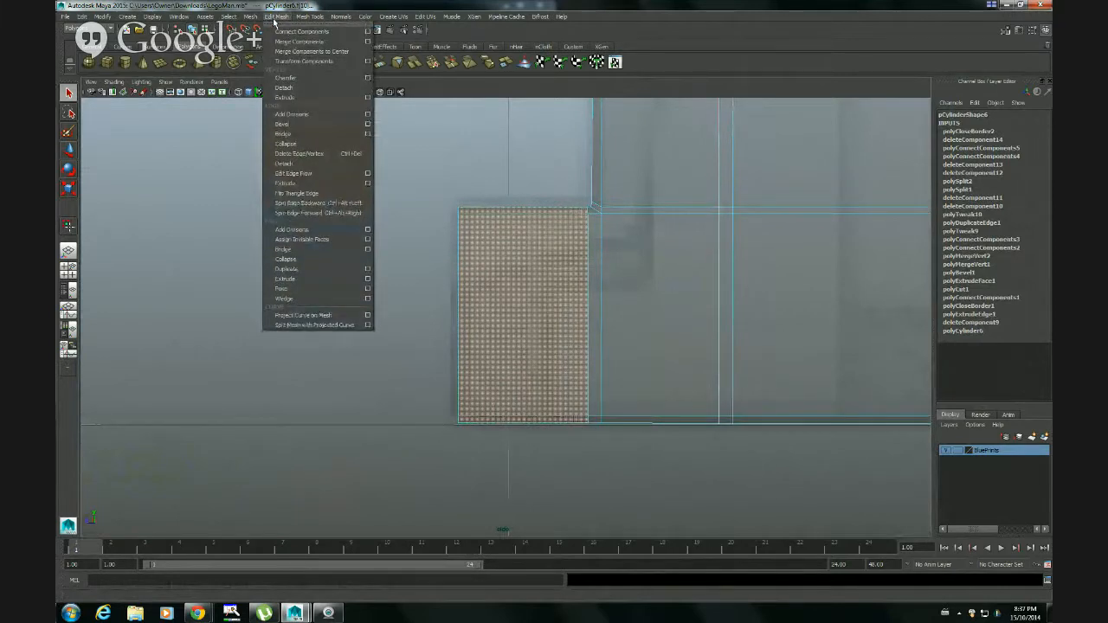
pyautogui.moveTo(311, 18)
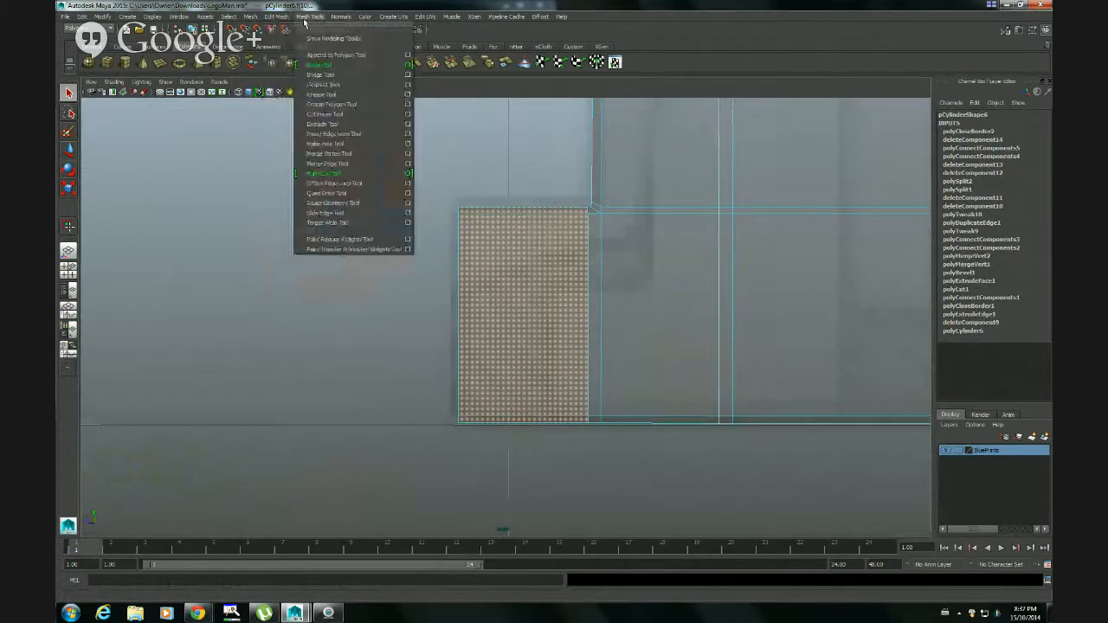
pyautogui.click(346, 115)
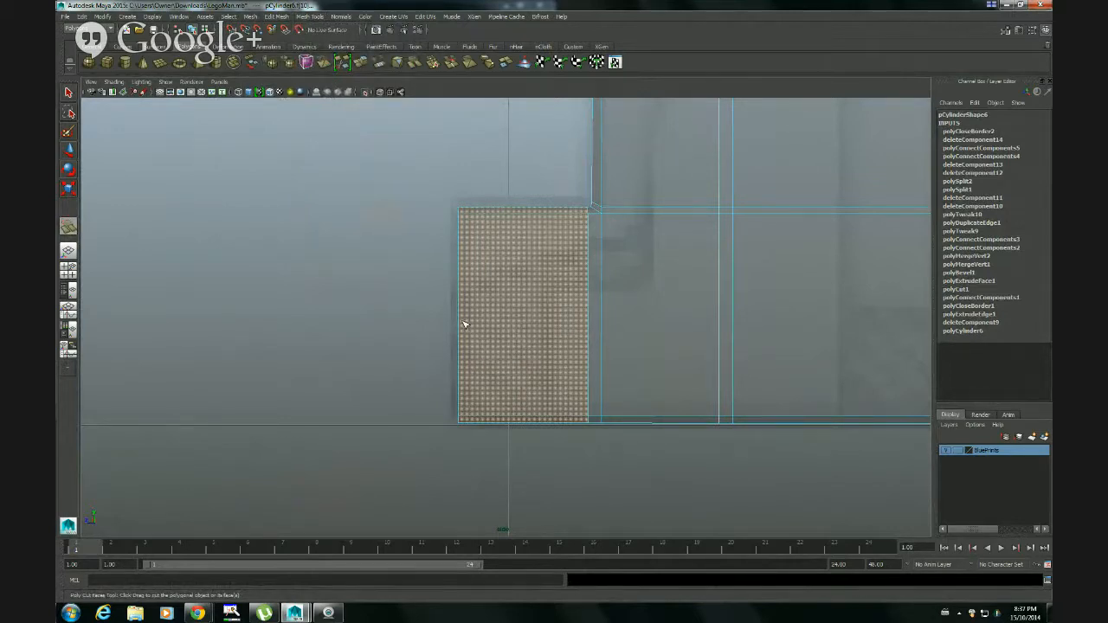
pyautogui.moveTo(461, 333)
pyautogui.keyDown('shift'); pyautogui.mouseDown()
pyautogui.moveTo(478, 333)
pyautogui.moveTo(462, 334)
pyautogui.mouseUp(); pyautogui.keyUp('shift')
pyautogui.keyDown('shift'); pyautogui.moveTo(463, 335); pyautogui.dragTo(463, 333); pyautogui.keyUp('shift')
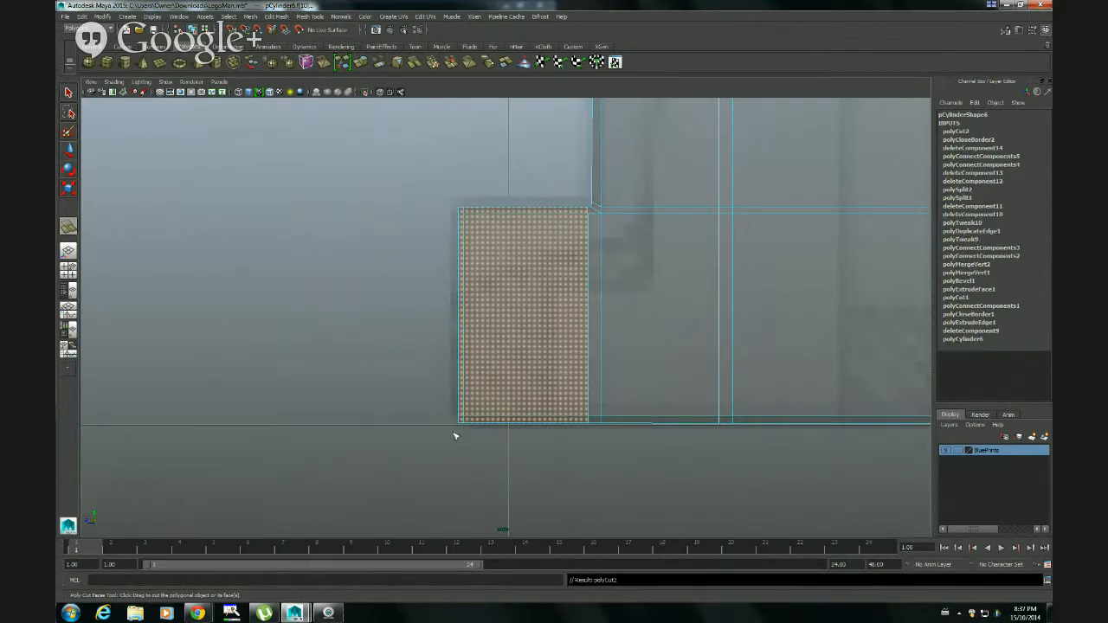
pyautogui.press('q')
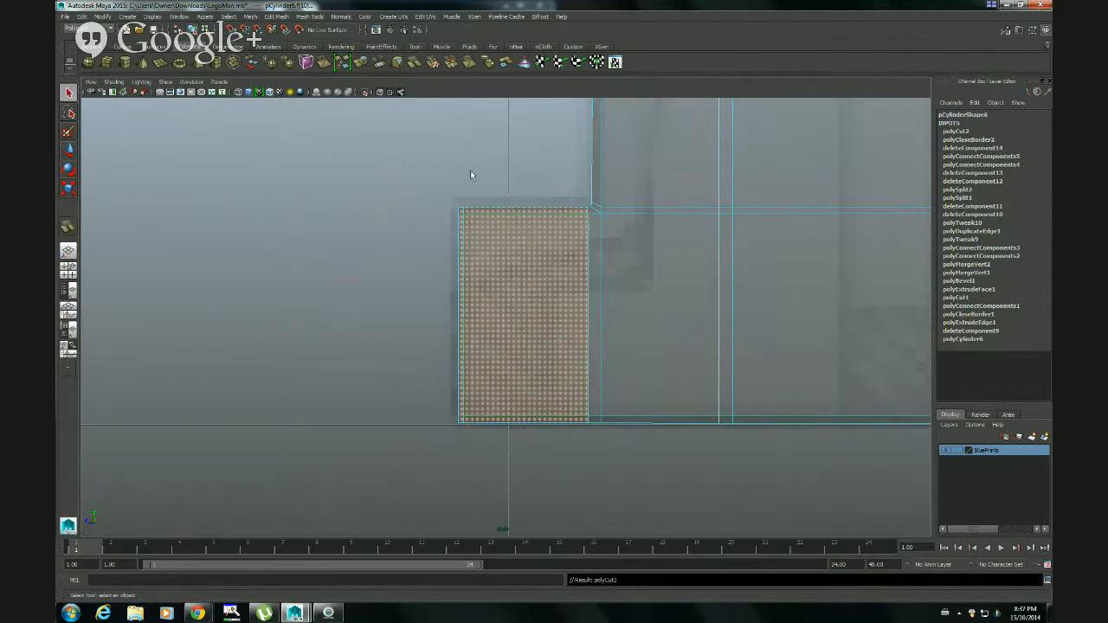
pyautogui.press('space')
pyautogui.press('space')
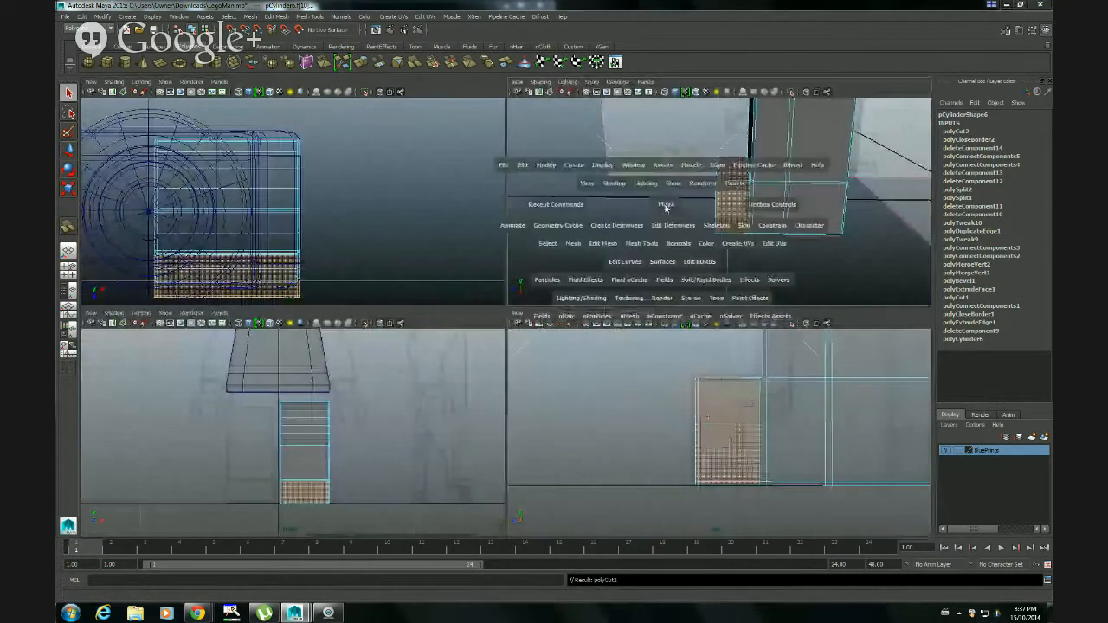
pyautogui.keyDown('alt'); pyautogui.moveTo(448, 315); pyautogui.dragTo(538, 317); pyautogui.keyUp('alt')
pyautogui.moveTo(538, 316); pyautogui.dragTo(562, 303, button='right')
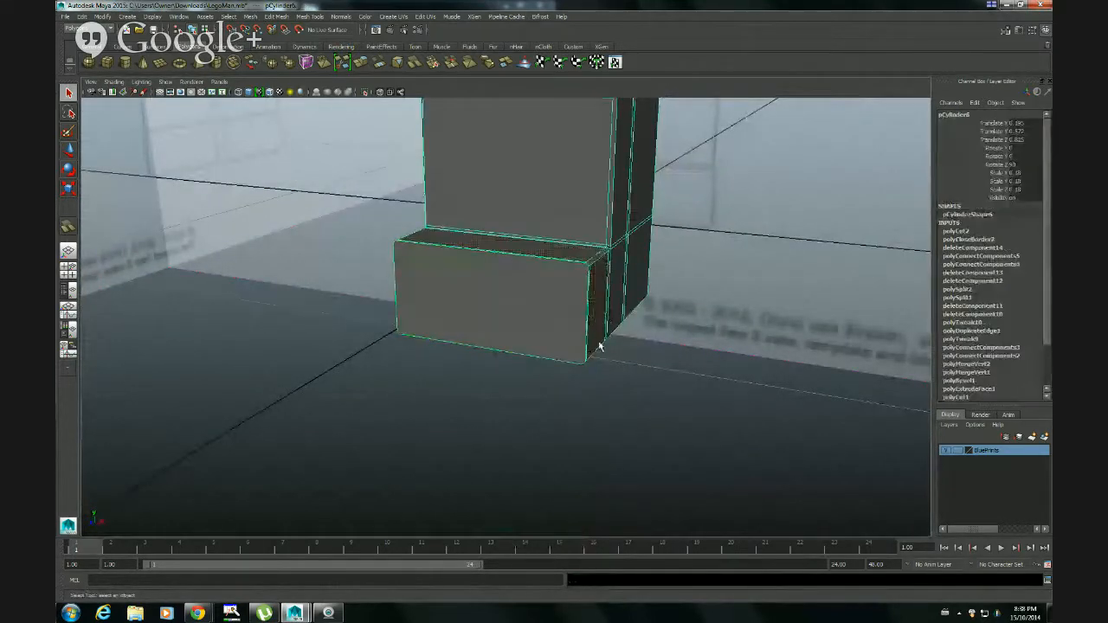
# Preview the leg smoothed and inspect the toe block's corners and front face from several angles
pyautogui.press('3')
pyautogui.keyDown('alt'); pyautogui.moveTo(614, 348); pyautogui.dragTo(537, 349); pyautogui.keyUp('alt')
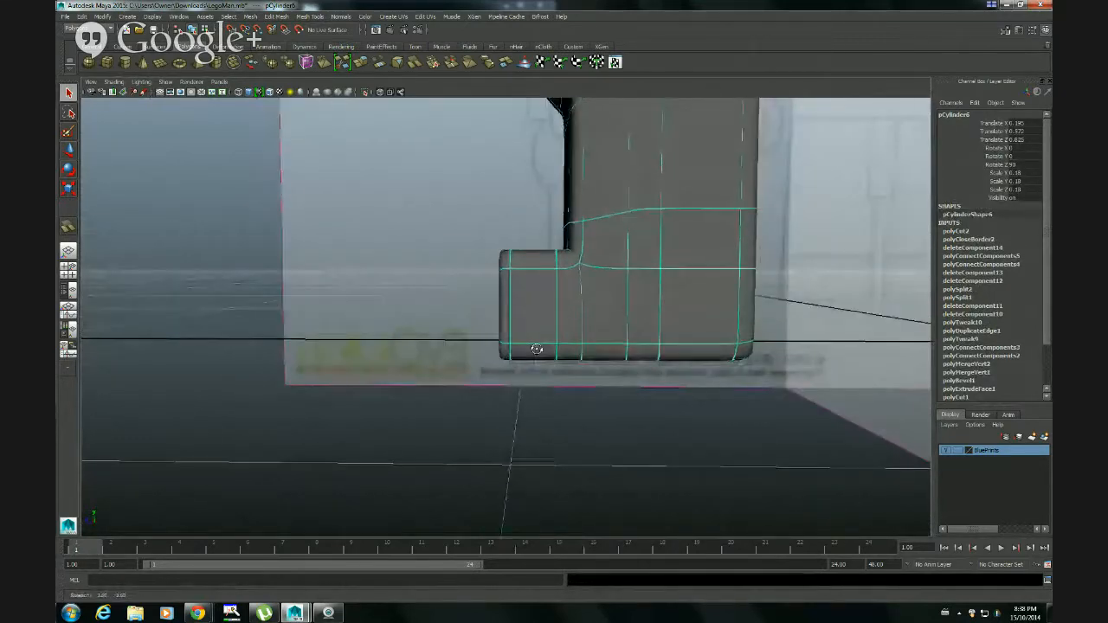
pyautogui.keyDown('alt'); pyautogui.moveTo(511, 299); pyautogui.dragTo(506, 291); pyautogui.keyUp('alt')
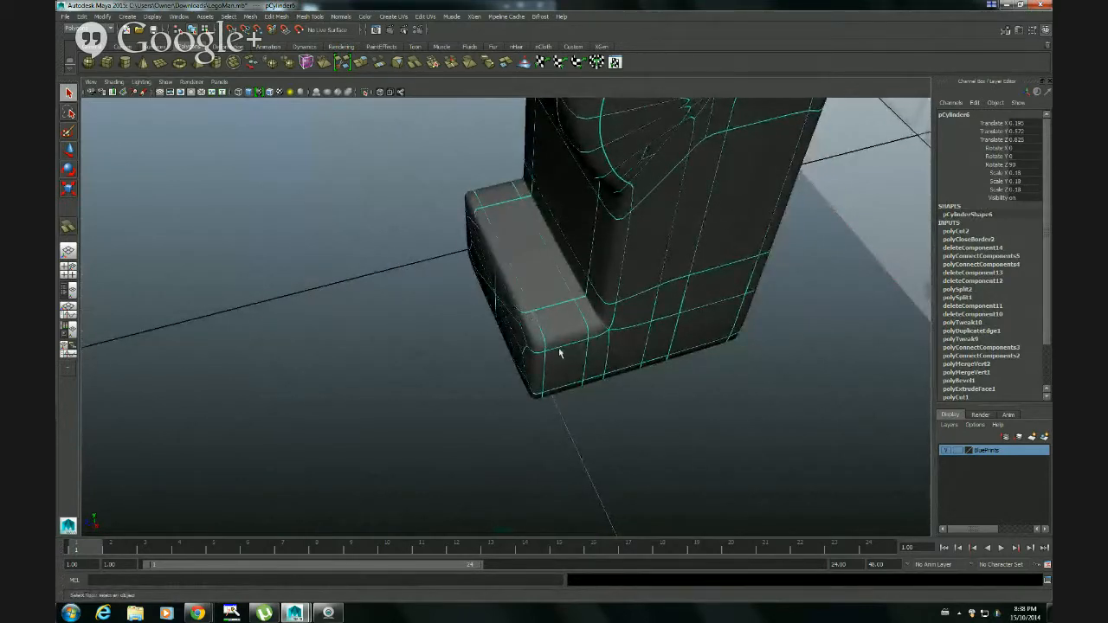
pyautogui.keyDown('alt'); pyautogui.moveTo(559, 353); pyautogui.dragTo(452, 343); pyautogui.keyUp('alt')
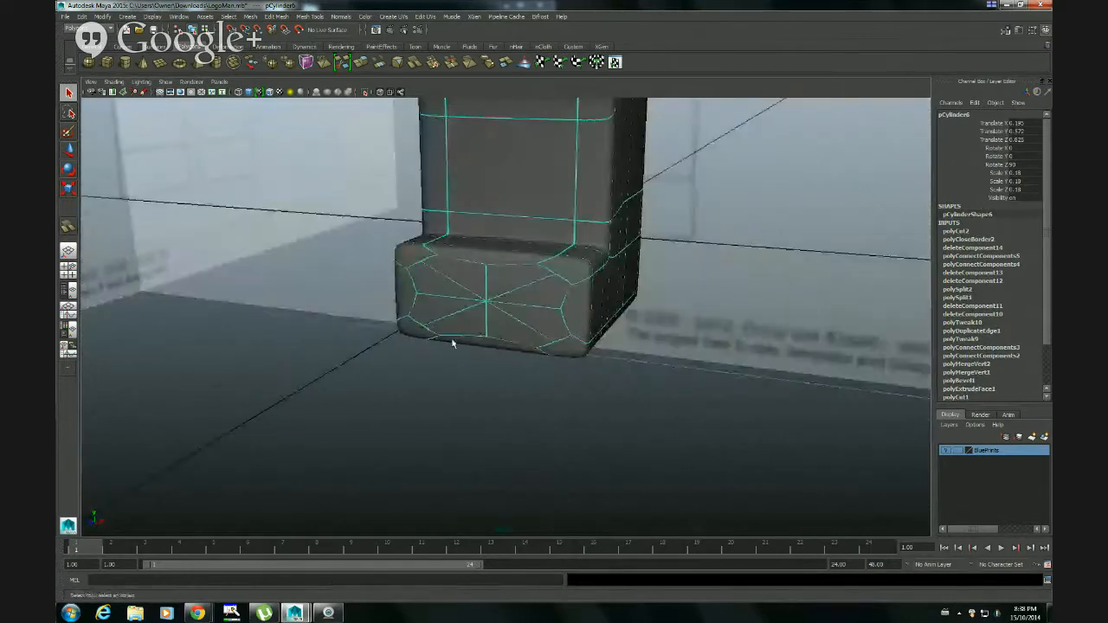
pyautogui.press('1')
# Select two diagonally opposite corner vertices on the toe's front face and join them with Connect Components
pyautogui.keyDown('alt'); pyautogui.moveTo(499, 314); pyautogui.dragTo(455, 304); pyautogui.keyUp('alt')
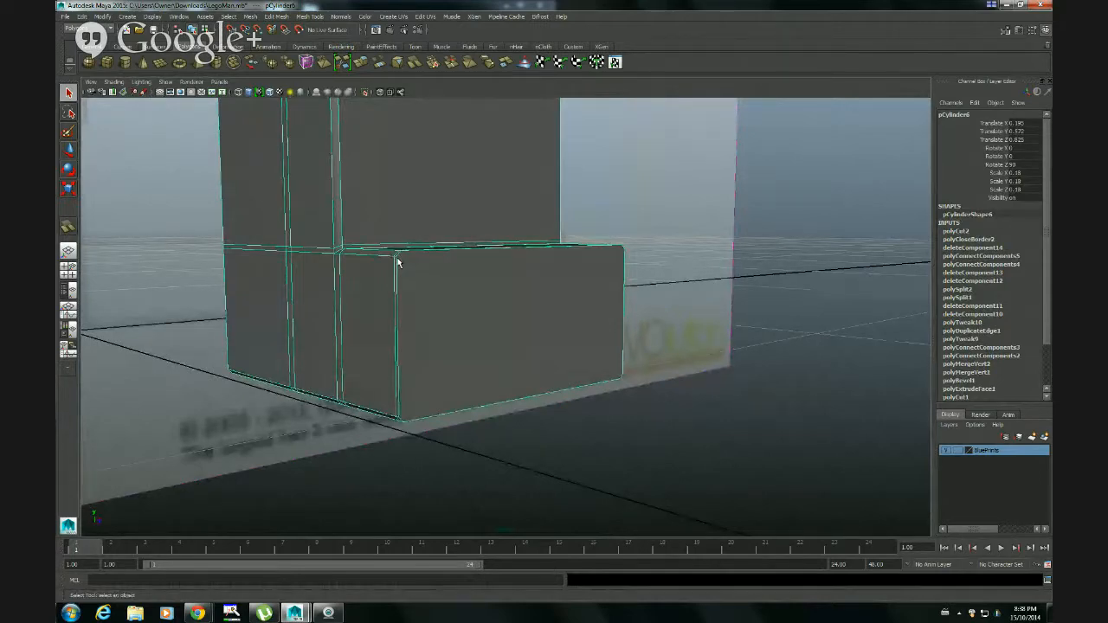
pyautogui.moveTo(490, 295)
pyautogui.keyDown('alt'); pyautogui.mouseDown()
pyautogui.moveTo(467, 289)
pyautogui.moveTo(440, 302)
pyautogui.moveTo(496, 301)
pyautogui.moveTo(477, 299)
pyautogui.mouseUp(); pyautogui.keyUp('alt')
pyautogui.moveTo(442, 310); pyautogui.dragTo(471, 319, button='right')
pyautogui.keyDown('alt'); pyautogui.moveTo(471, 319); pyautogui.dragTo(507, 324, button='middle'); pyautogui.keyUp('alt')
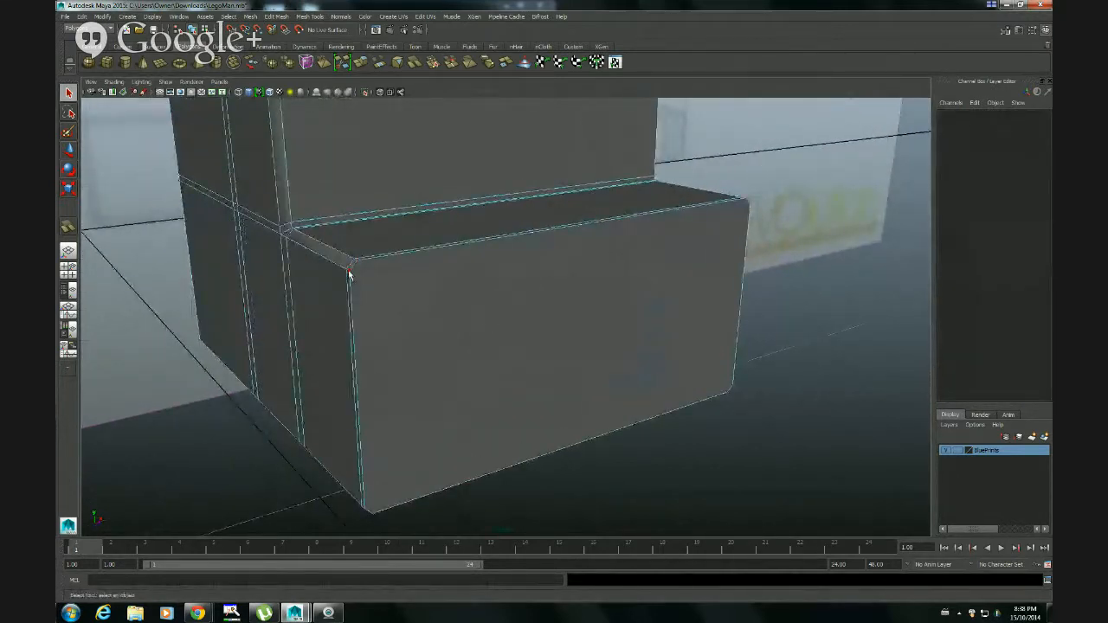
pyautogui.click(349, 273)
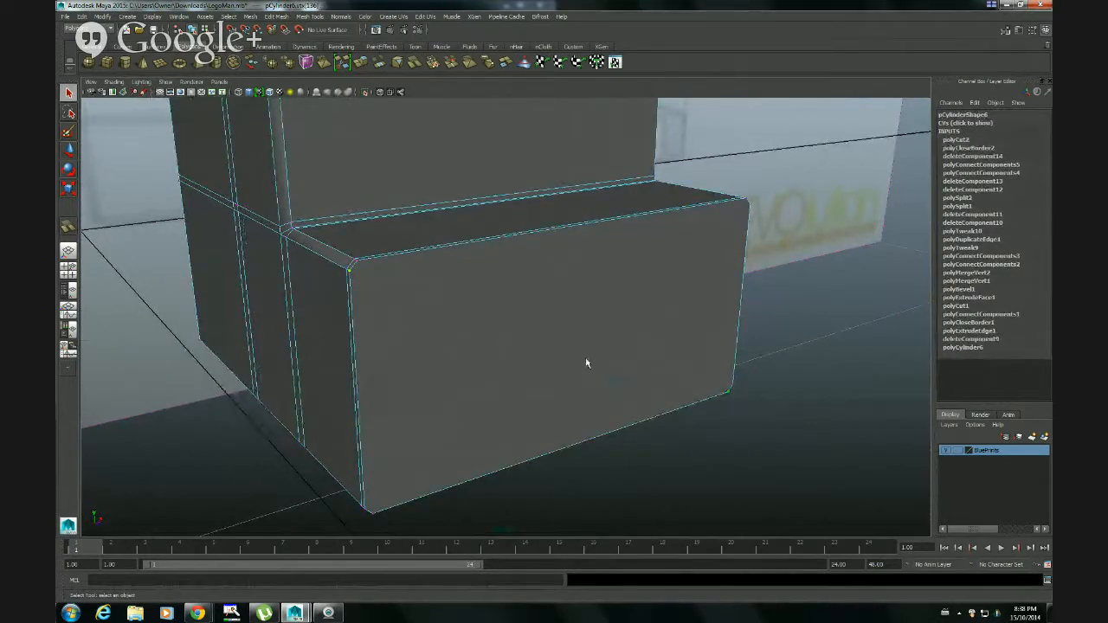
pyautogui.press('5')
pyautogui.press('4')
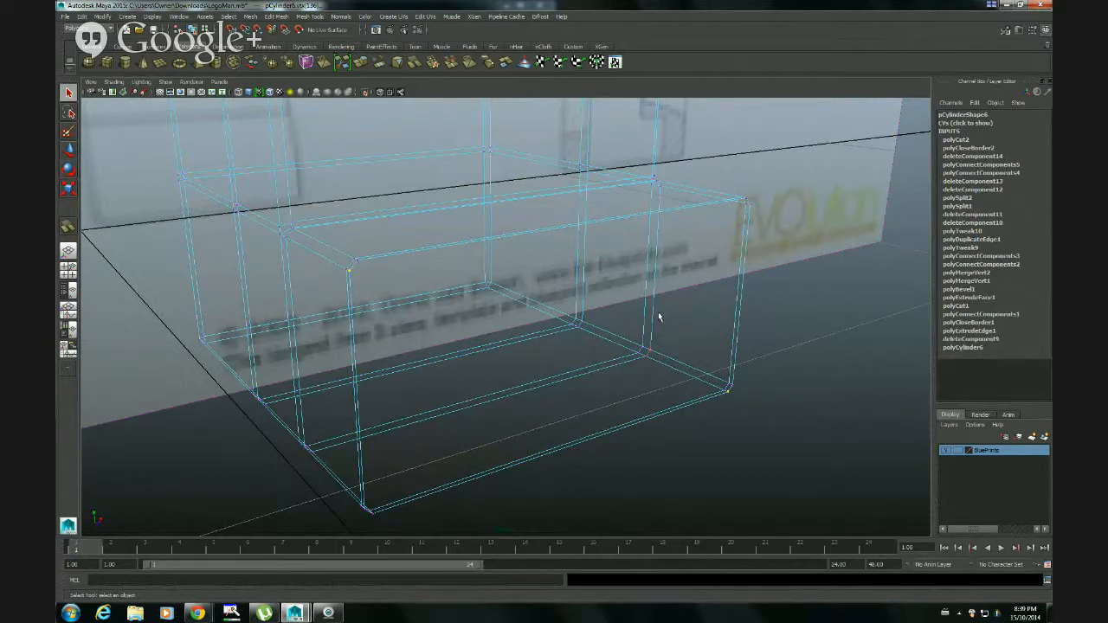
pyautogui.press('5')
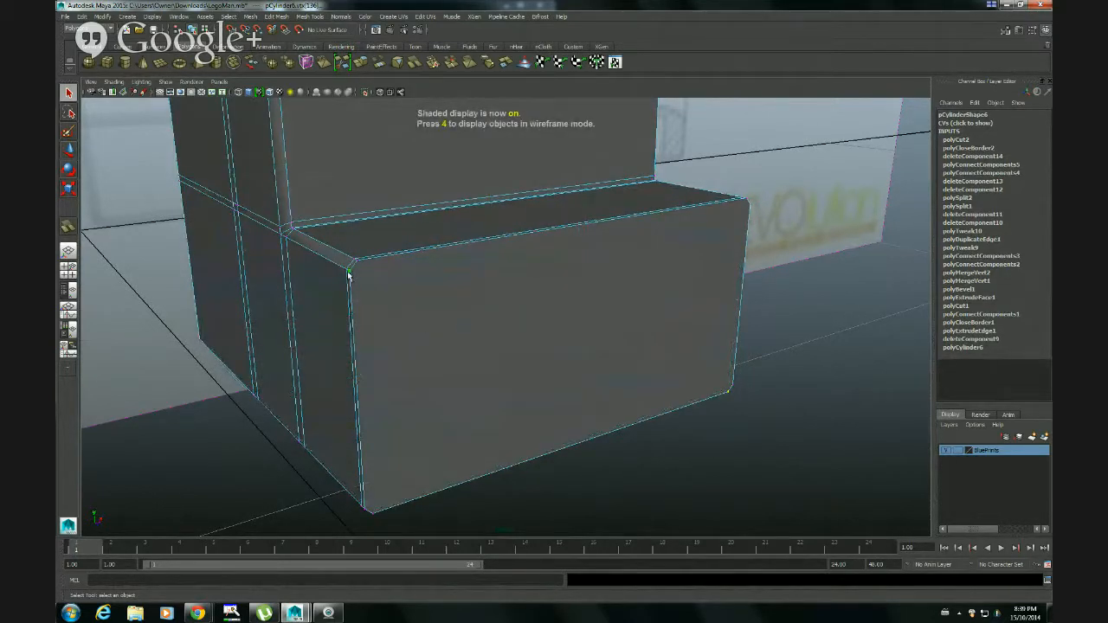
pyautogui.keyDown('alt'); pyautogui.moveTo(353, 272); pyautogui.dragTo(376, 282, button='right'); pyautogui.keyUp('alt')
pyautogui.keyDown('alt'); pyautogui.moveTo(375, 282); pyautogui.dragTo(398, 278); pyautogui.keyUp('alt')
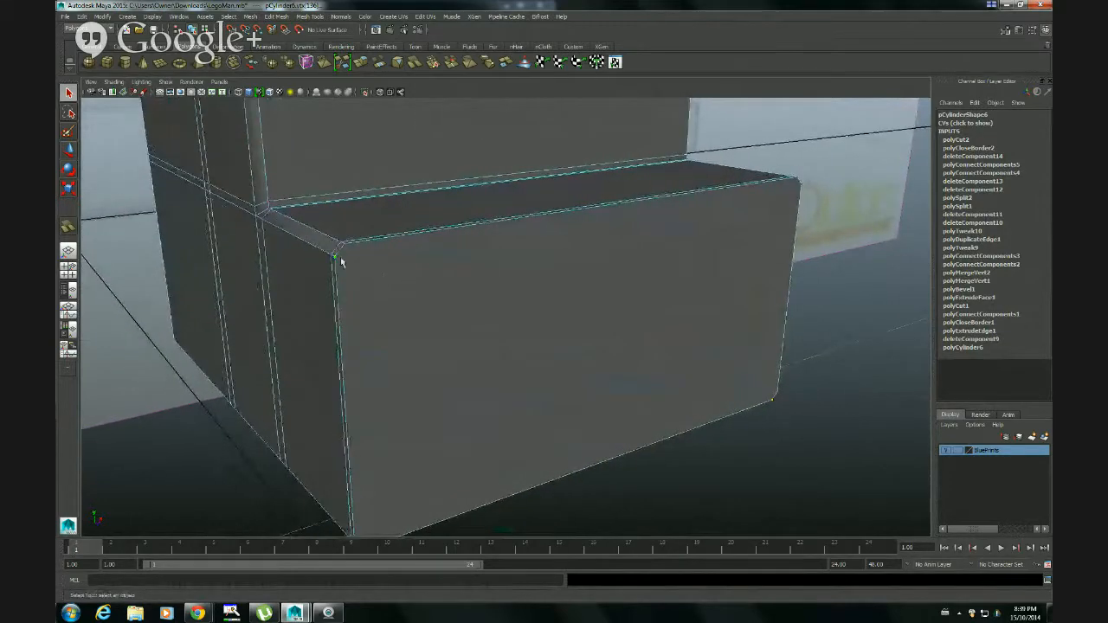
pyautogui.click(276, 16)
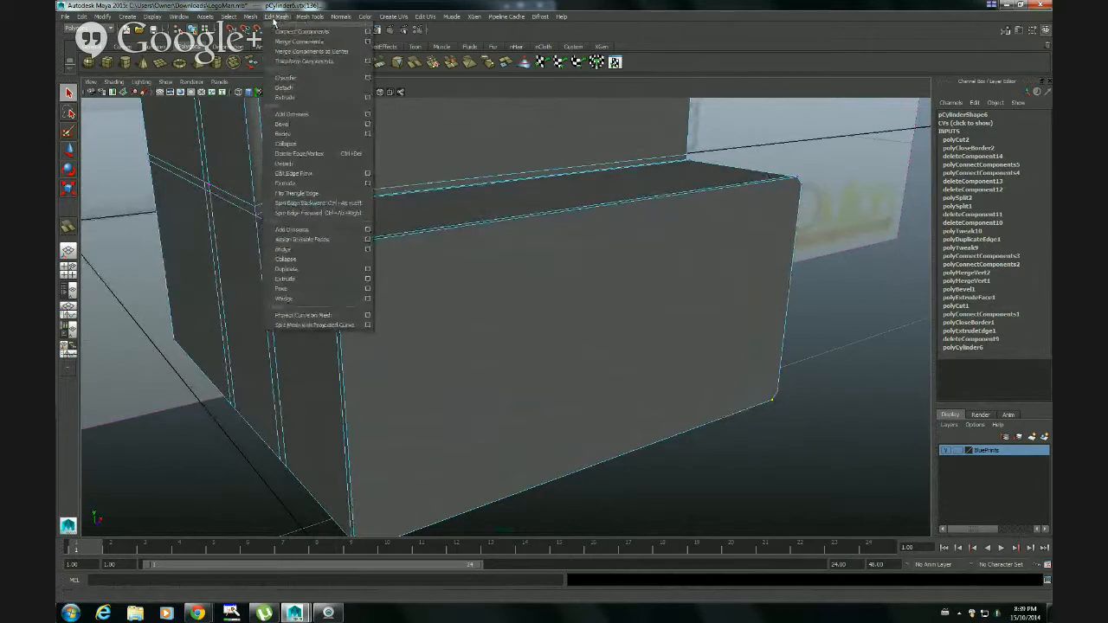
pyautogui.click(276, 33)
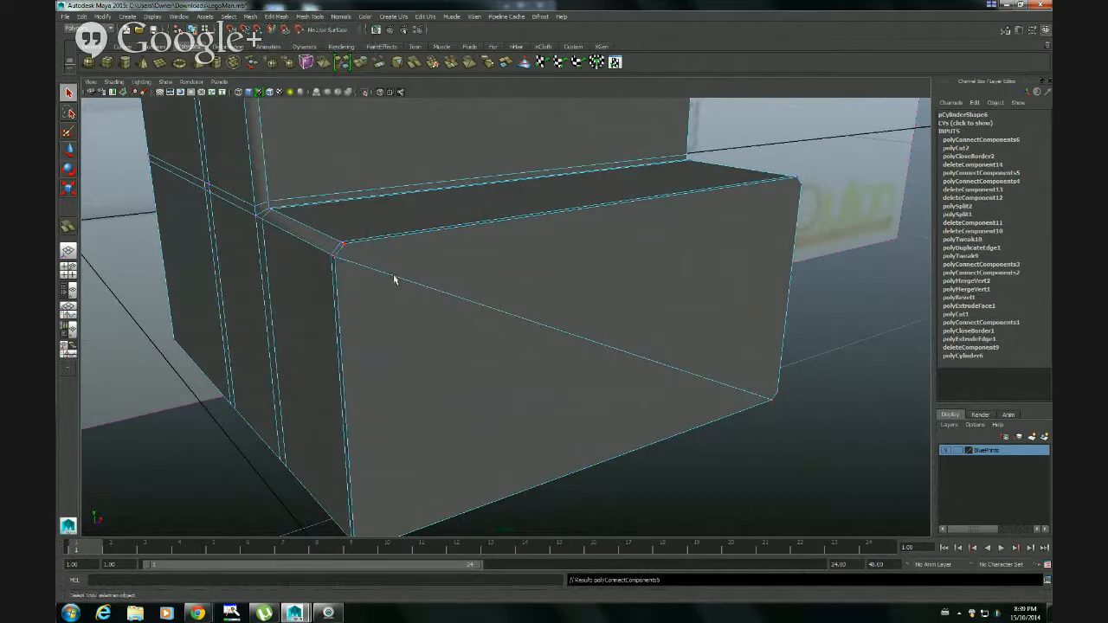
# Connect the neighbouring pair of corner vertices to add a second, parallel diagonal edge across the toe's front face
pyautogui.keyDown('alt'); pyautogui.moveTo(387, 373); pyautogui.dragTo(349, 479); pyautogui.keyUp('alt')
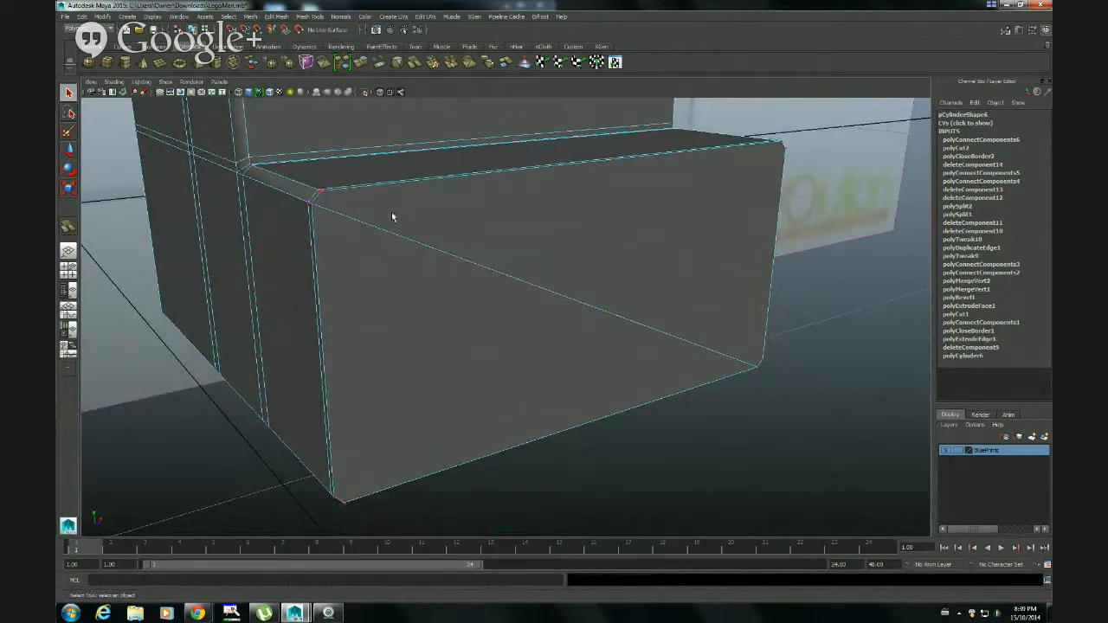
pyautogui.click(320, 192)
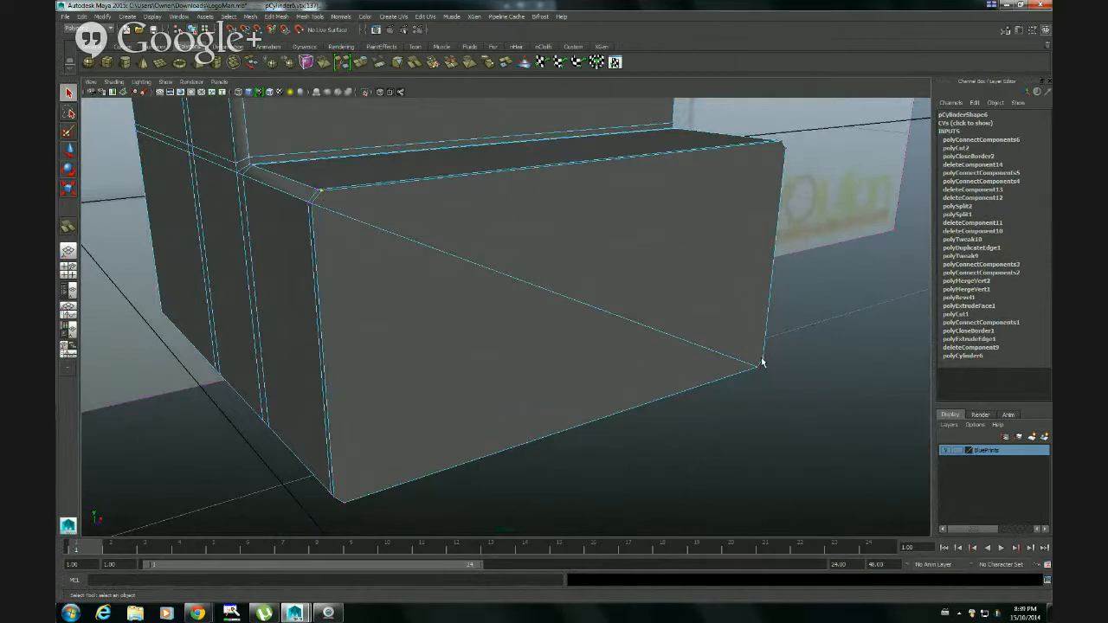
pyautogui.press('g')
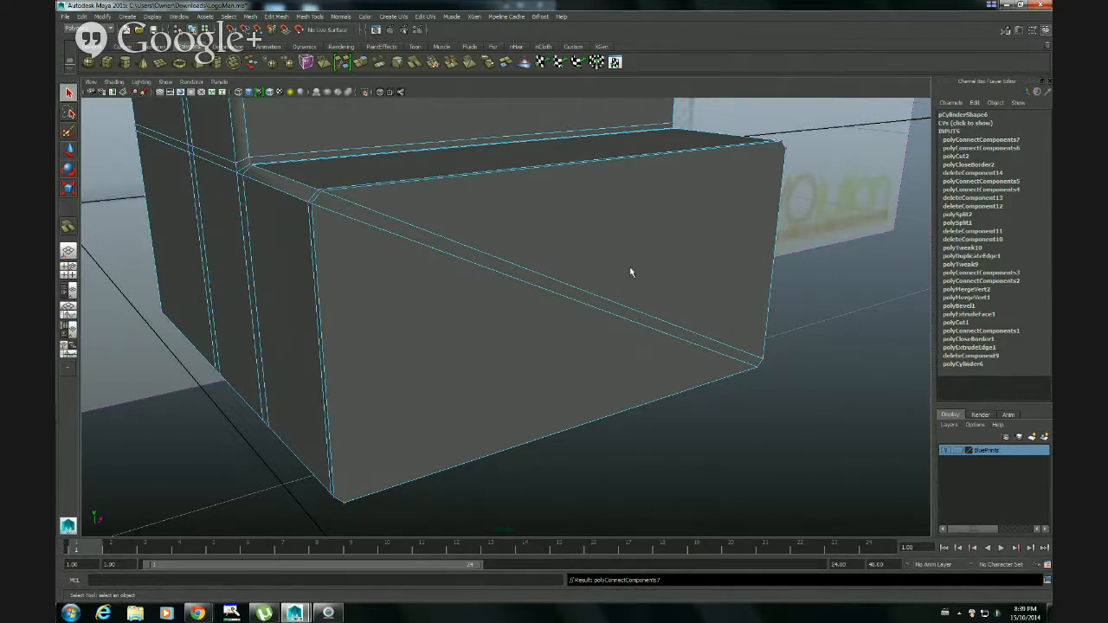
# Return to object selection and preview the whole leg smoothed, checking the toe and shin from several sides
pyautogui.moveTo(585, 322); pyautogui.dragTo(609, 316, button='right')
pyautogui.click(602, 314)
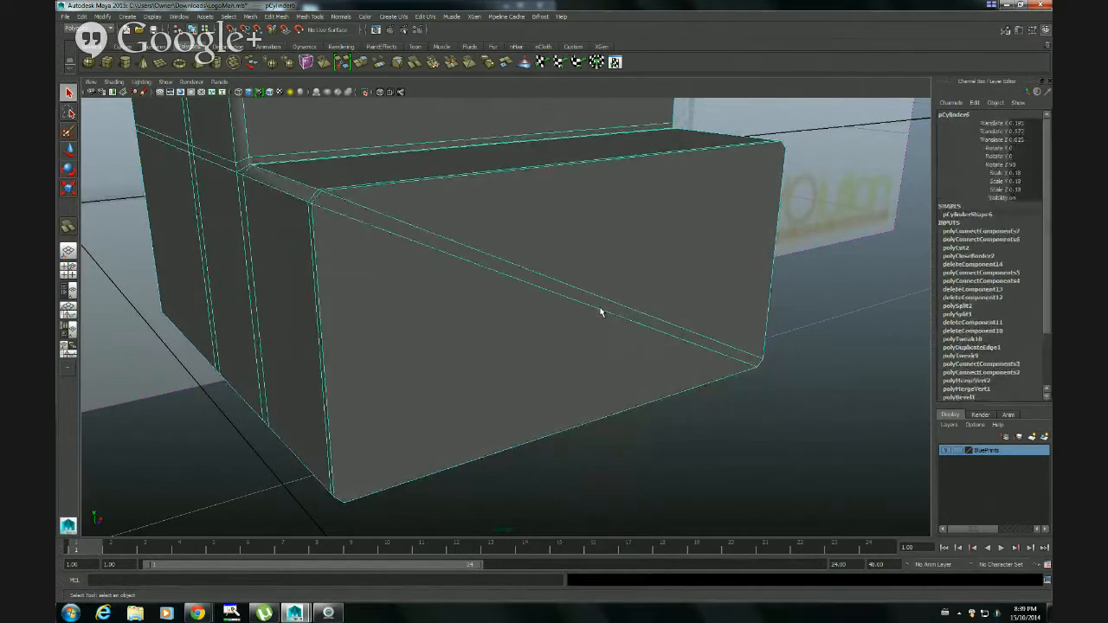
pyautogui.press('3')
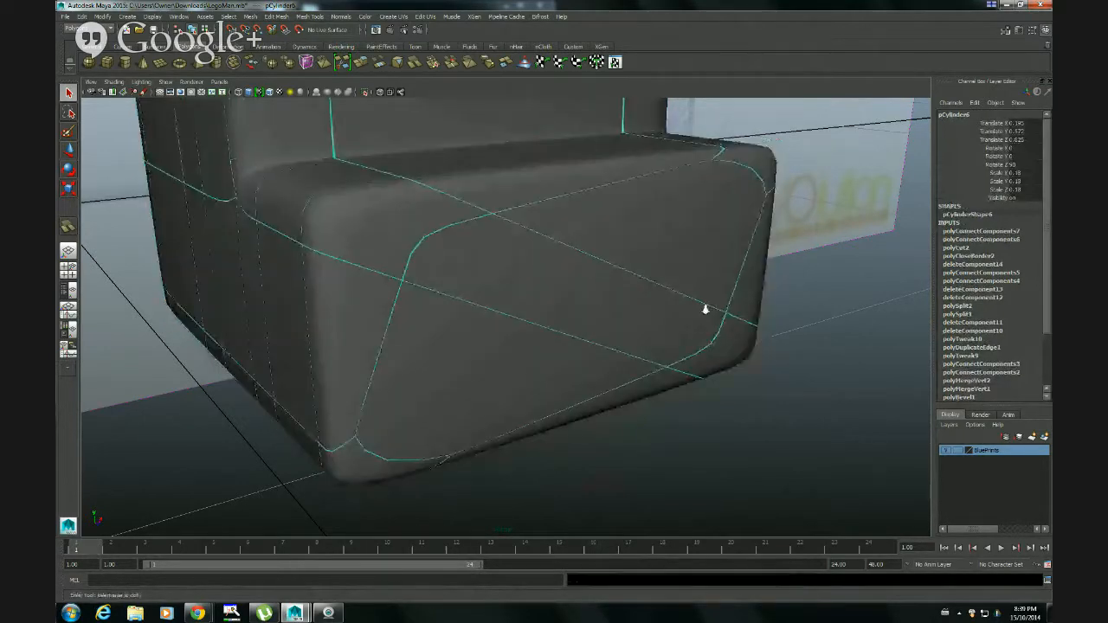
pyautogui.keyDown('alt'); pyautogui.moveTo(705, 309); pyautogui.dragTo(430, 349); pyautogui.keyUp('alt')
pyautogui.keyDown('alt'); pyautogui.moveTo(658, 235); pyautogui.dragTo(499, 182); pyautogui.keyUp('alt')
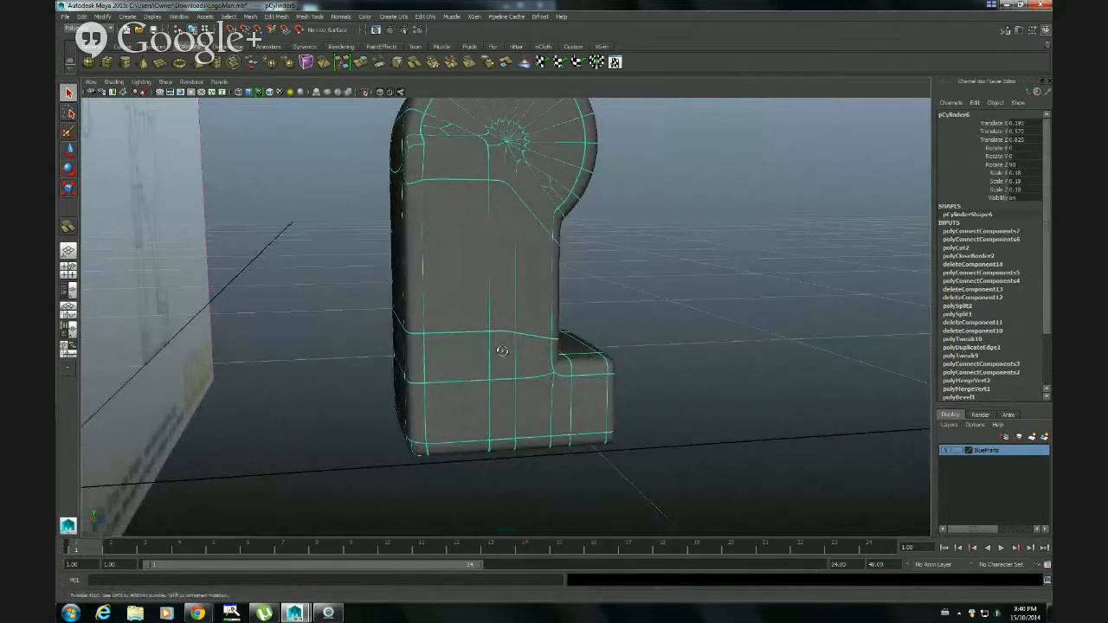
pyautogui.keyDown('alt'); pyautogui.moveTo(550, 359); pyautogui.dragTo(525, 321); pyautogui.keyUp('alt')
# Select the shin faces between the hip cylinder and the top of the foot in the side view
pyautogui.press('space')
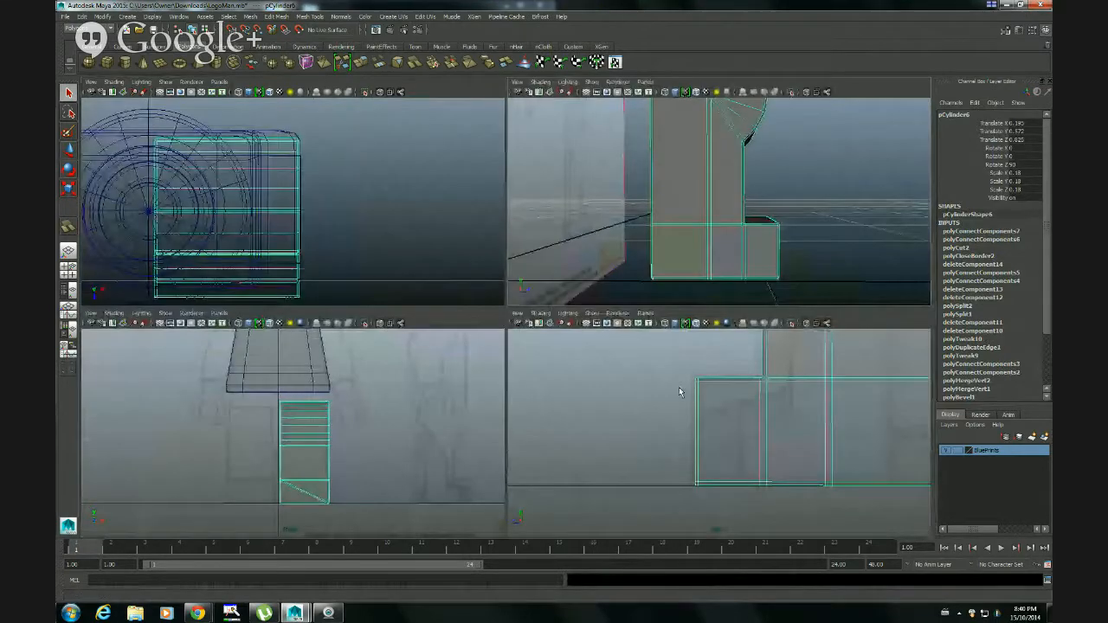
pyautogui.keyDown('alt'); pyautogui.moveTo(766, 391); pyautogui.dragTo(658, 428, button='middle'); pyautogui.keyUp('alt')
pyautogui.scroll(-5, 754, 413)
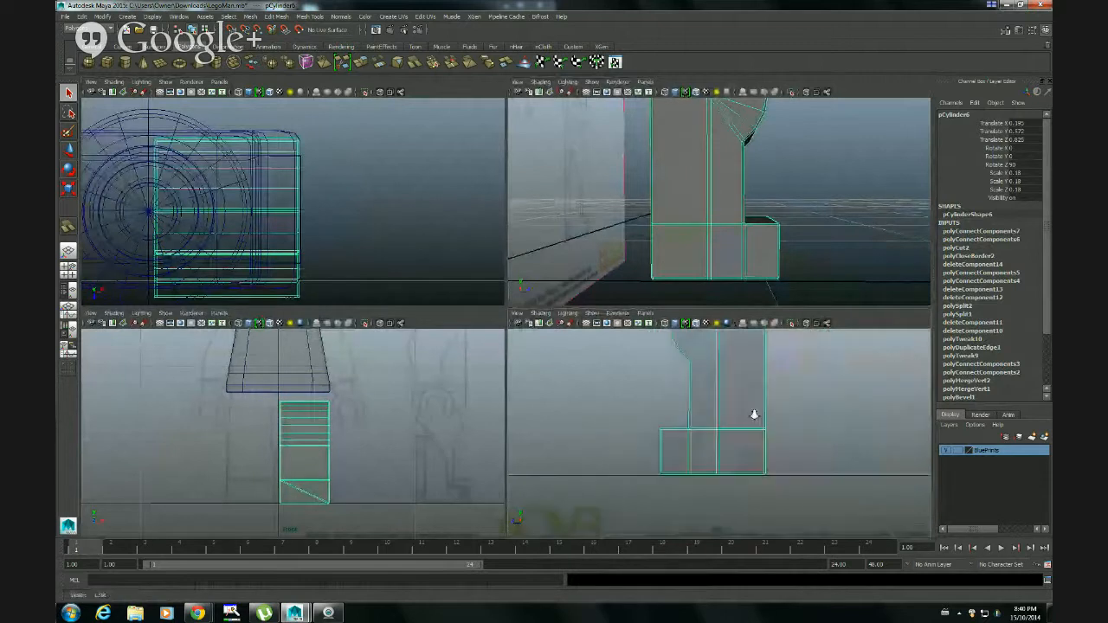
pyautogui.scroll(2, 754, 417)
pyautogui.keyDown('alt'); pyautogui.moveTo(755, 370); pyautogui.dragTo(731, 428, button='middle'); pyautogui.keyUp('alt')
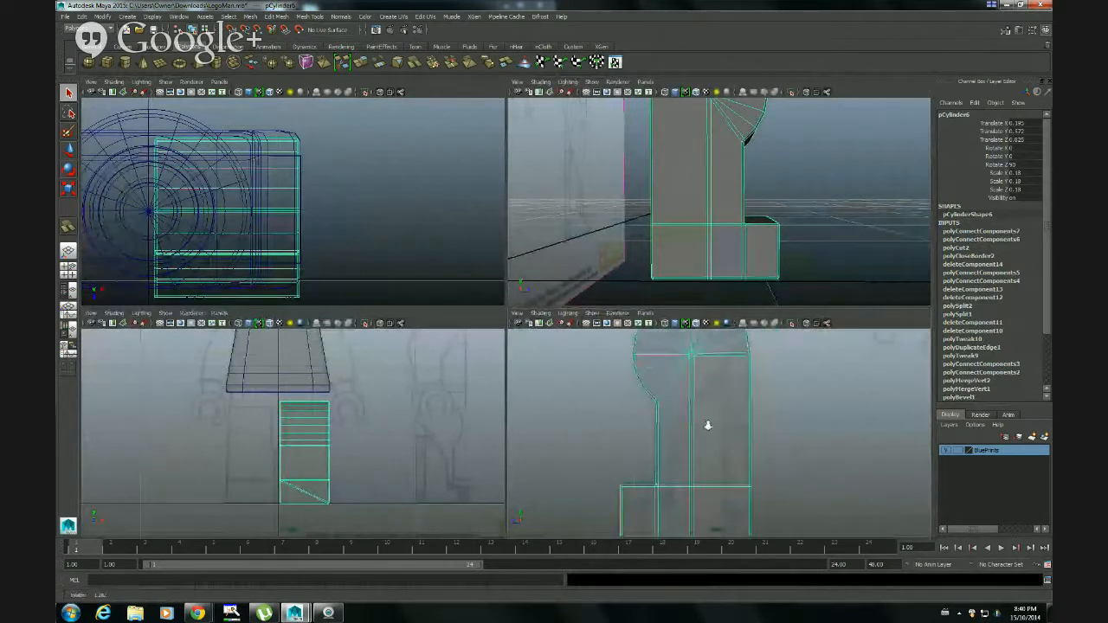
pyautogui.keyDown('alt'); pyautogui.moveTo(707, 425); pyautogui.dragTo(778, 433, button='right'); pyautogui.keyUp('alt')
pyautogui.keyDown('alt'); pyautogui.moveTo(776, 428); pyautogui.dragTo(795, 384, button='middle'); pyautogui.keyUp('alt')
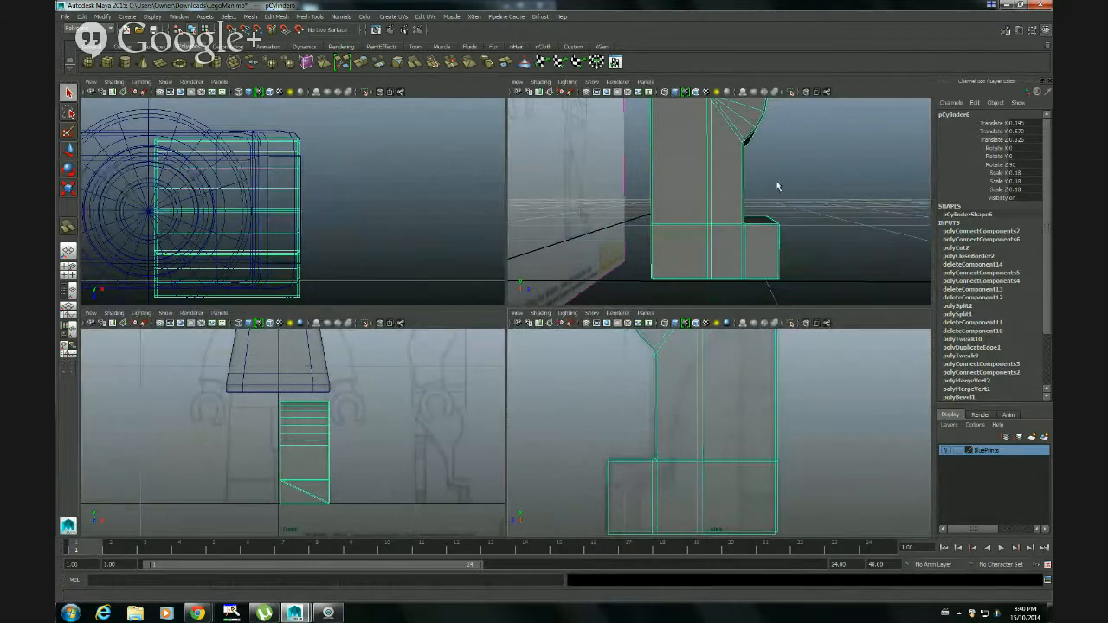
pyautogui.keyDown('alt'); pyautogui.moveTo(709, 188); pyautogui.dragTo(672, 190); pyautogui.keyUp('alt')
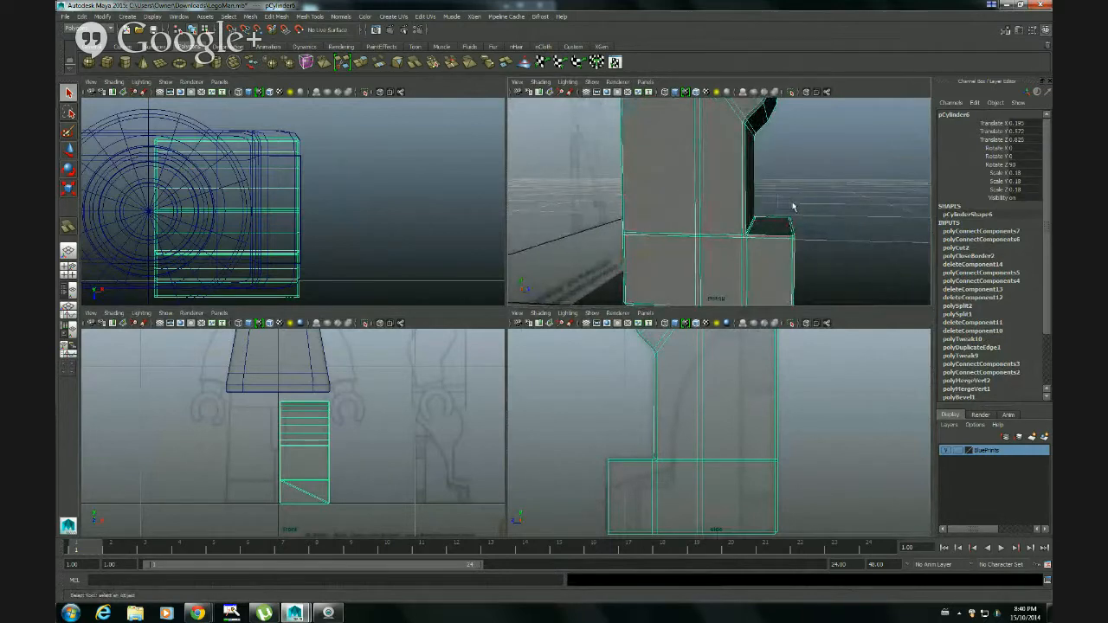
pyautogui.keyDown('alt'); pyautogui.moveTo(791, 208); pyautogui.dragTo(752, 178); pyautogui.keyUp('alt')
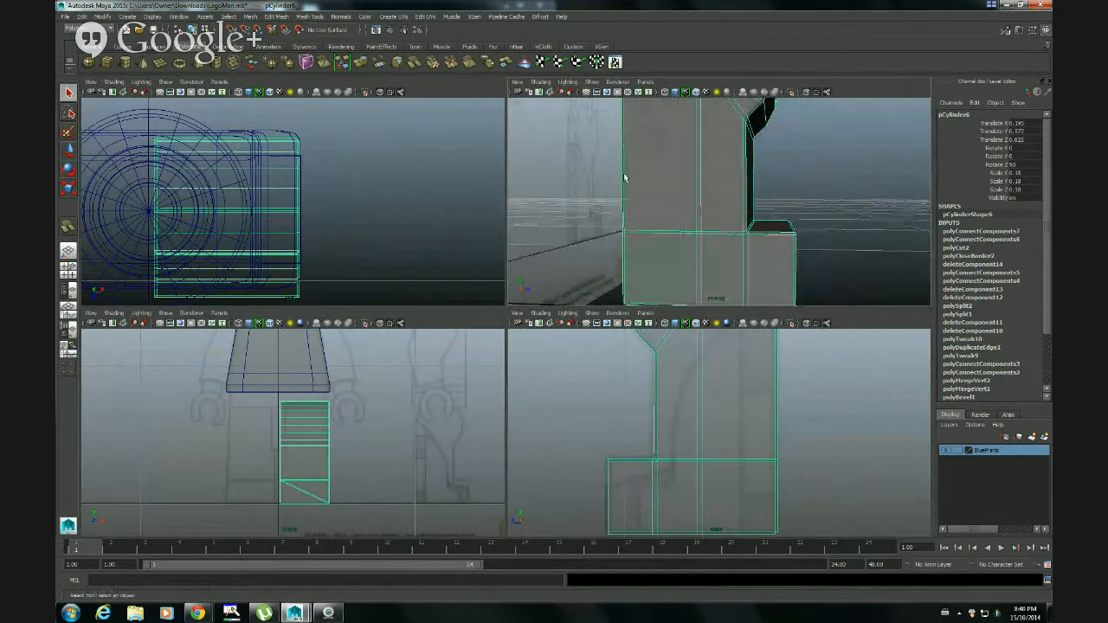
pyautogui.keyDown('alt'); pyautogui.moveTo(733, 398); pyautogui.dragTo(678, 435, button='middle'); pyautogui.keyUp('alt')
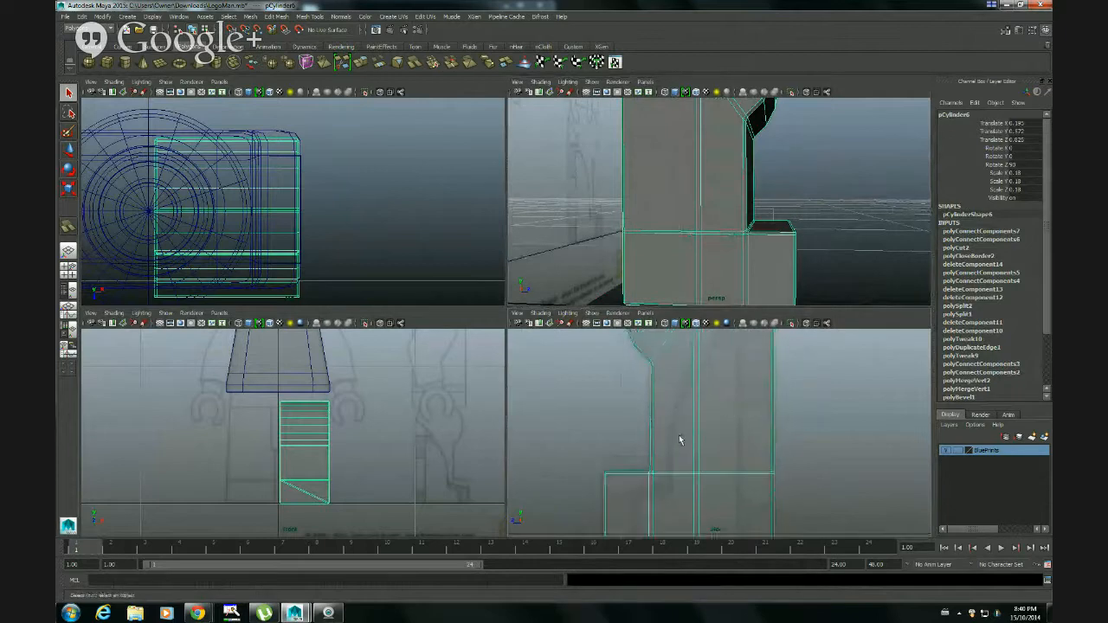
pyautogui.keyDown('alt'); pyautogui.moveTo(679, 434); pyautogui.dragTo(808, 407, button='right'); pyautogui.keyUp('alt')
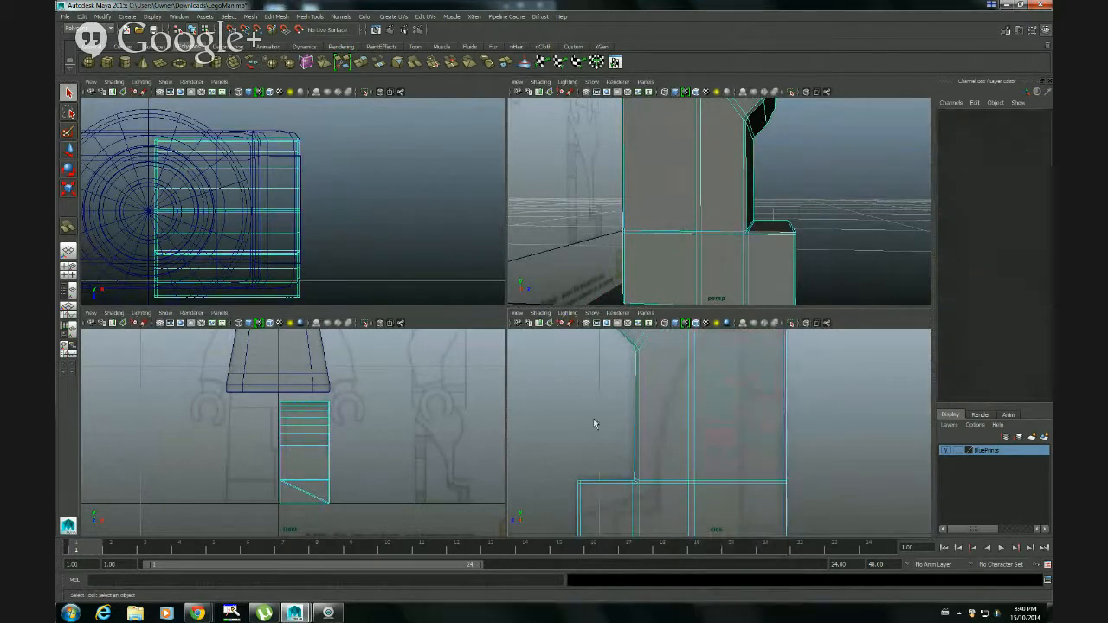
pyautogui.moveTo(593, 419); pyautogui.dragTo(592, 419)
pyautogui.moveTo(796, 403)
pyautogui.keyDown('alt'); pyautogui.mouseDown(button='right')
pyautogui.moveTo(743, 413)
pyautogui.moveTo(781, 413)
pyautogui.mouseUp(button='right'); pyautogui.keyUp('alt')
pyautogui.press('space')
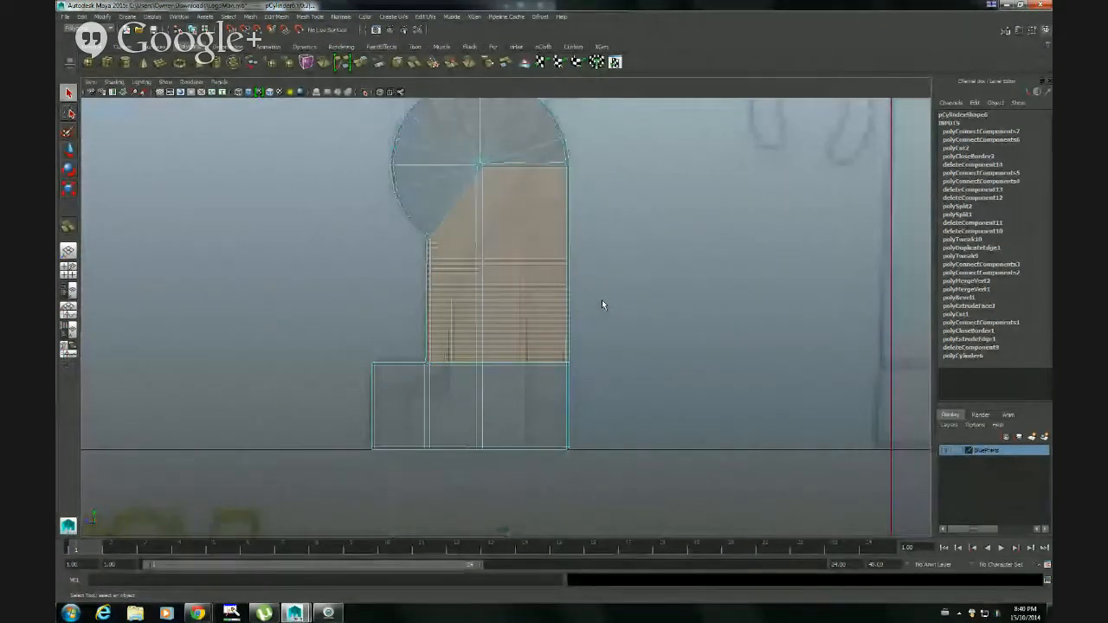
pyautogui.keyDown('alt'); pyautogui.moveTo(603, 304); pyautogui.dragTo(781, 287, button='right'); pyautogui.keyUp('alt')
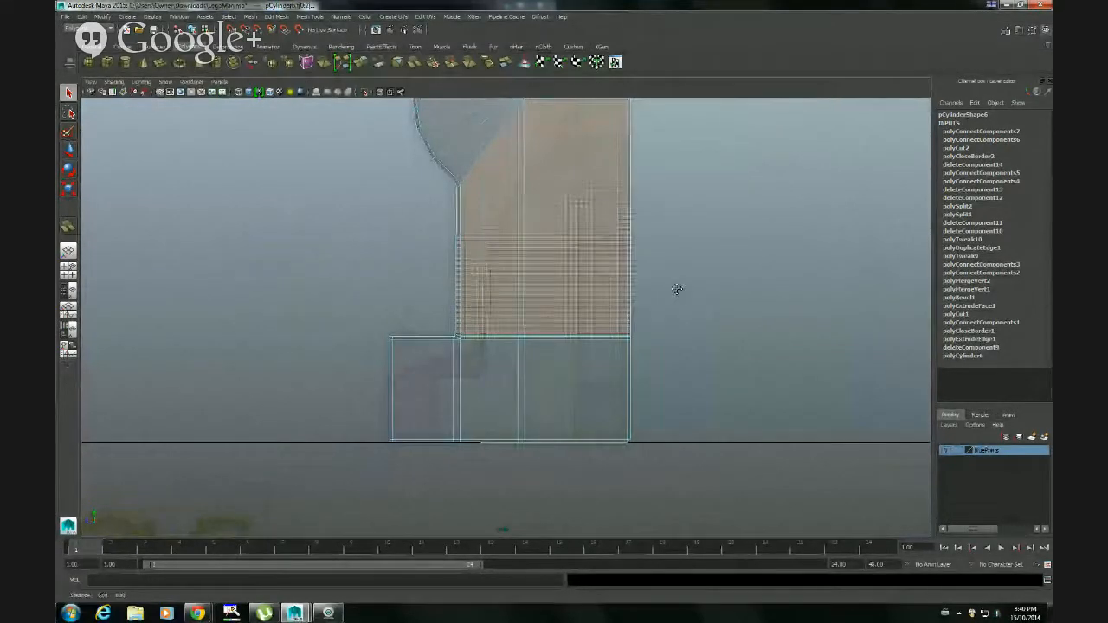
pyautogui.keyDown('alt'); pyautogui.moveTo(677, 288); pyautogui.dragTo(693, 328, button='middle'); pyautogui.keyUp('alt')
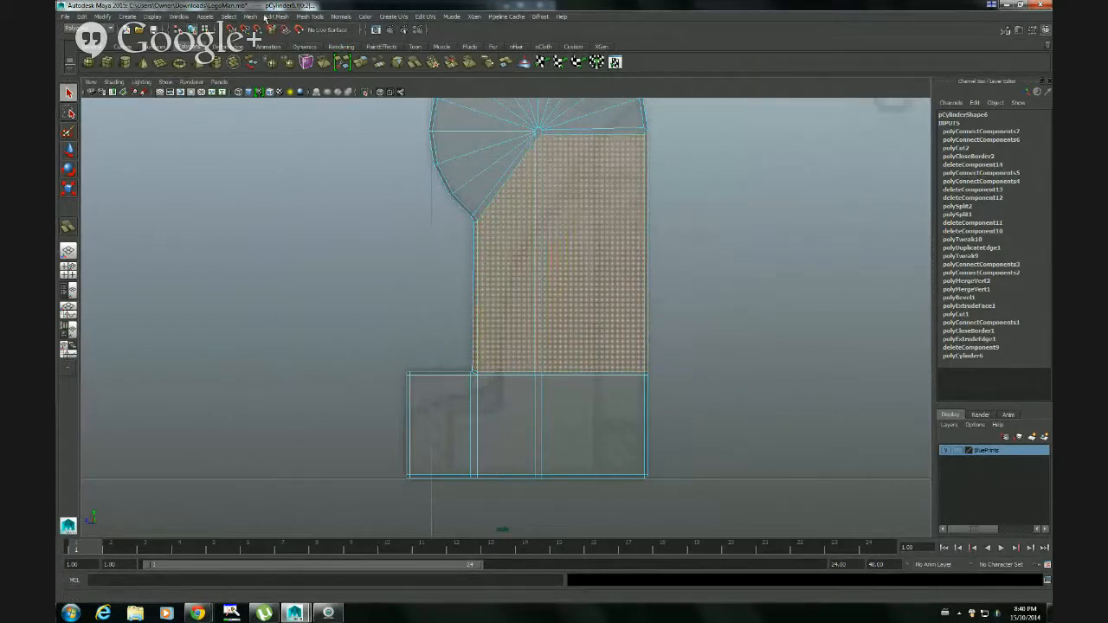
# Cut the selected shin faces horizontally a little below their mid-height with the Cut Faces Tool
pyautogui.click(317, 17)
pyautogui.moveTo(275, 17)
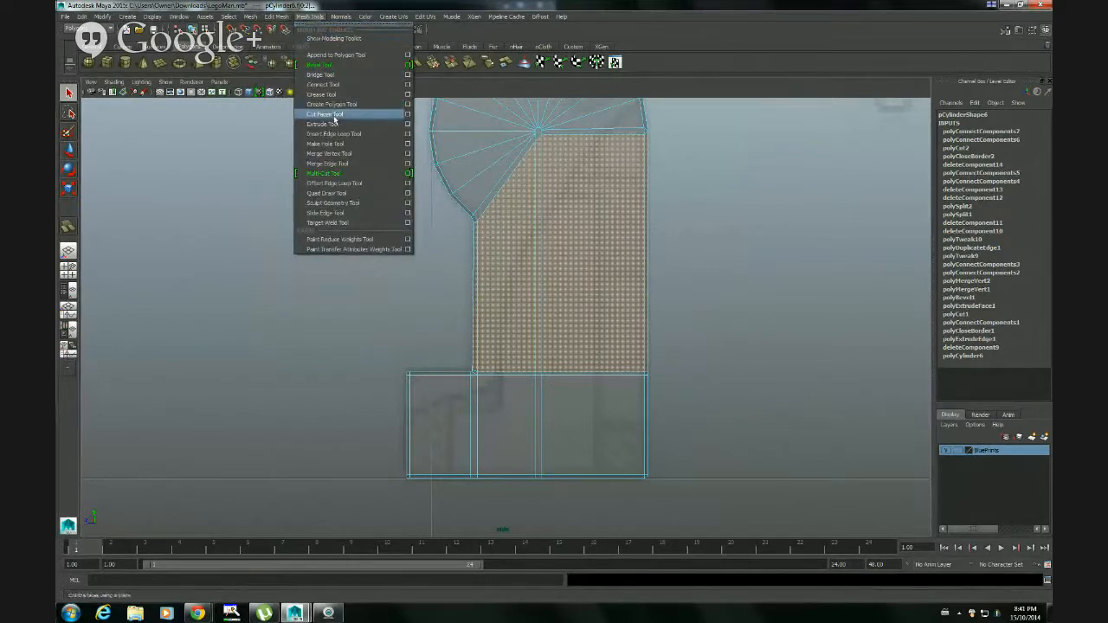
pyautogui.click(335, 115)
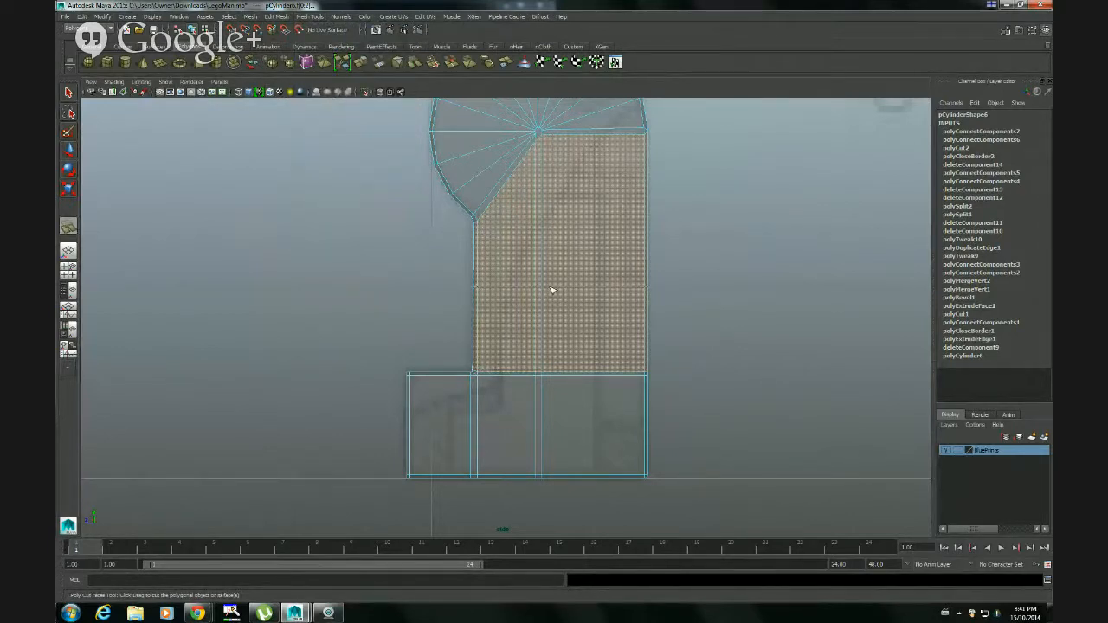
pyautogui.moveTo(551, 290); pyautogui.dragTo(551, 290)
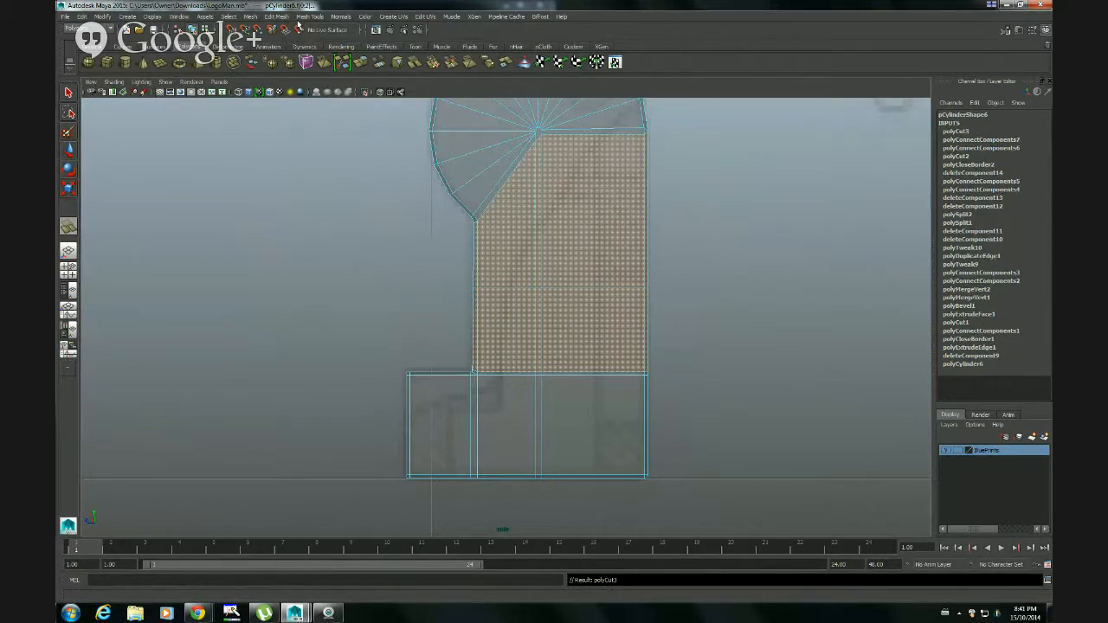
pyautogui.click(70, 94)
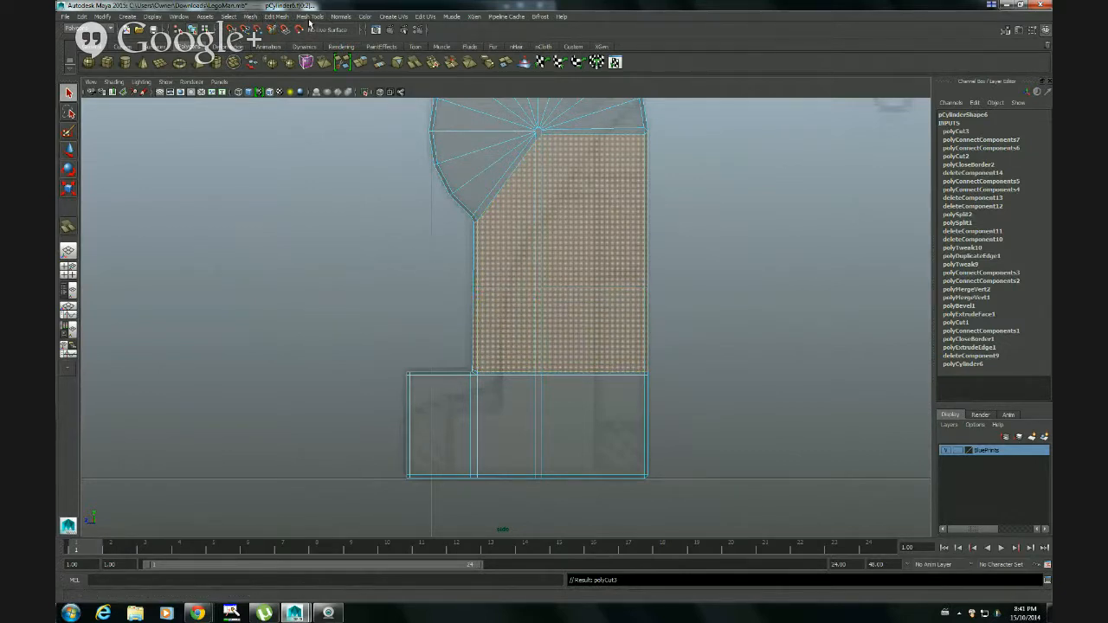
pyautogui.click(274, 19)
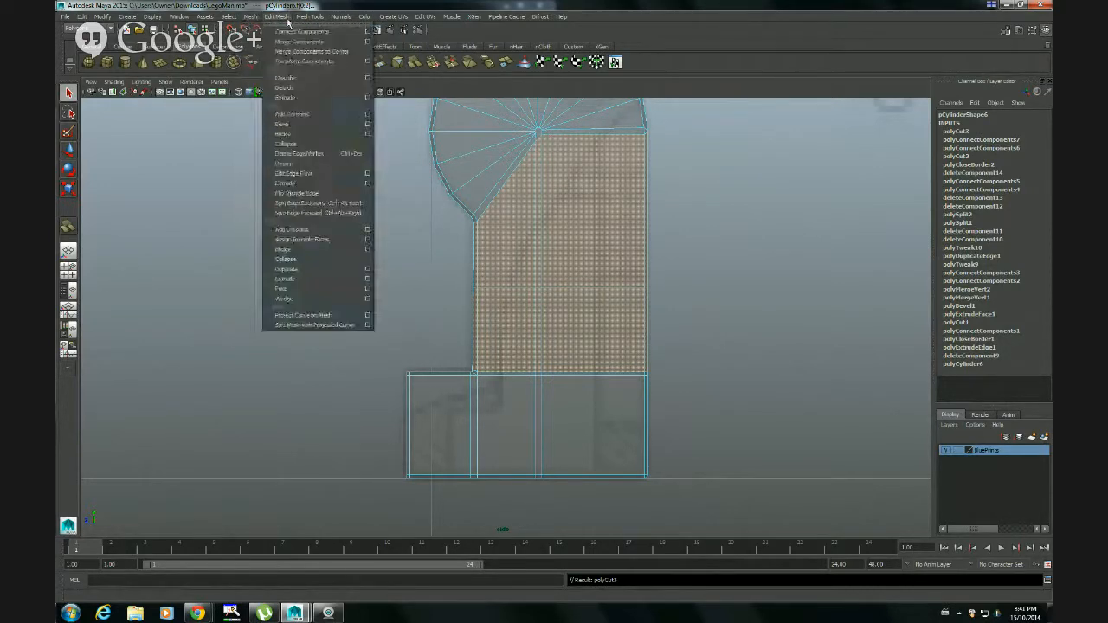
pyautogui.moveTo(307, 21)
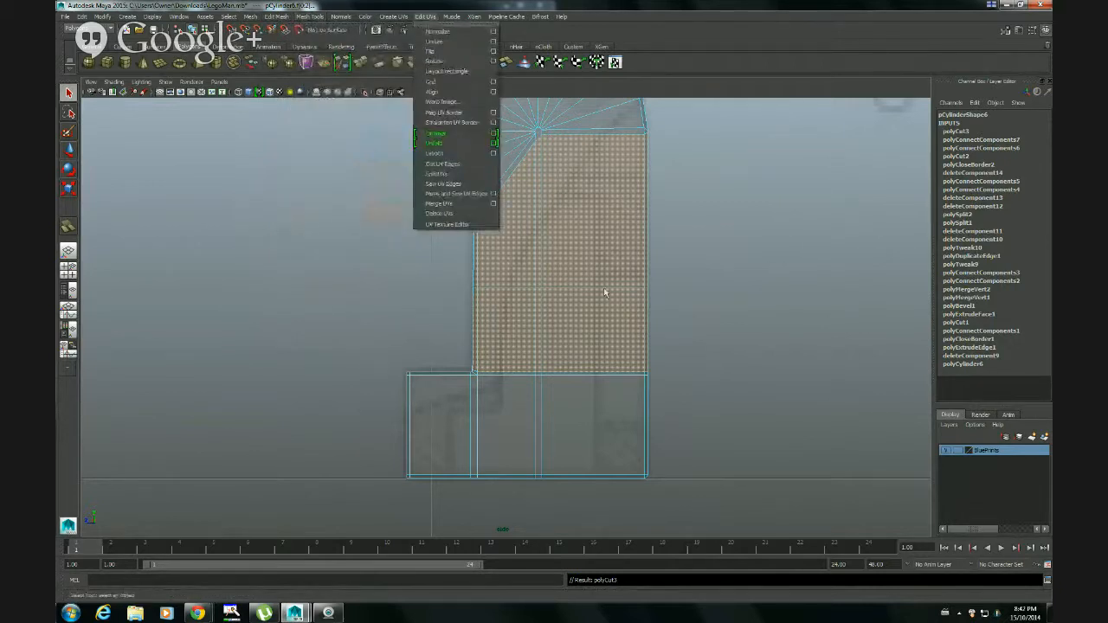
pyautogui.click(650, 4)
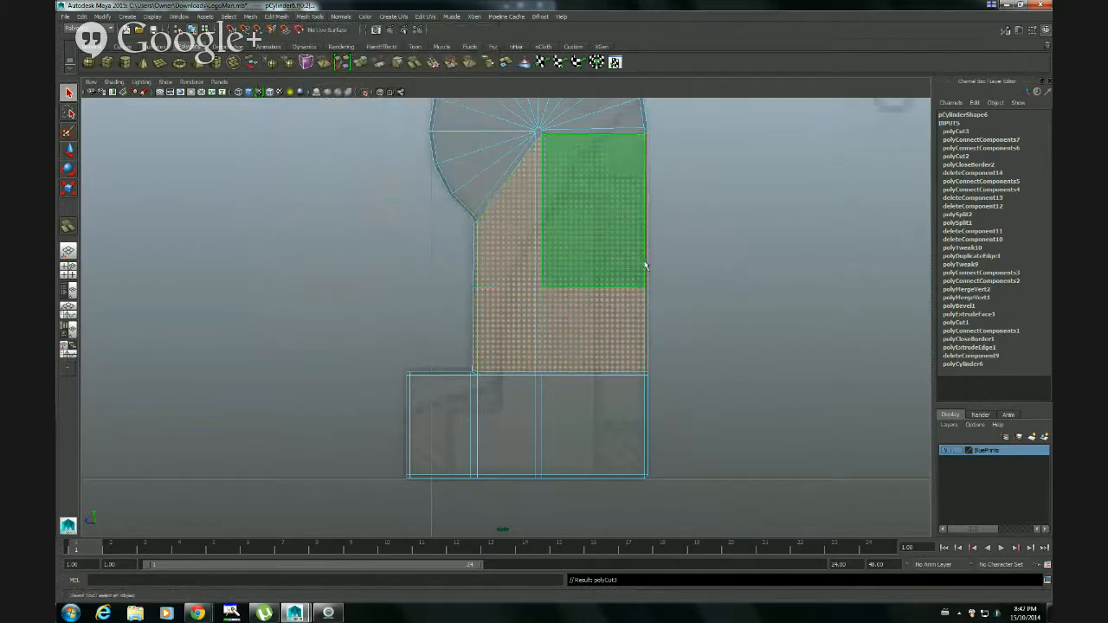
# Return to object selection and preview the leg smoothed in perspective, checking the new horizontal shin cut from the front and side
pyautogui.moveTo(594, 310); pyautogui.dragTo(663, 300, button='right')
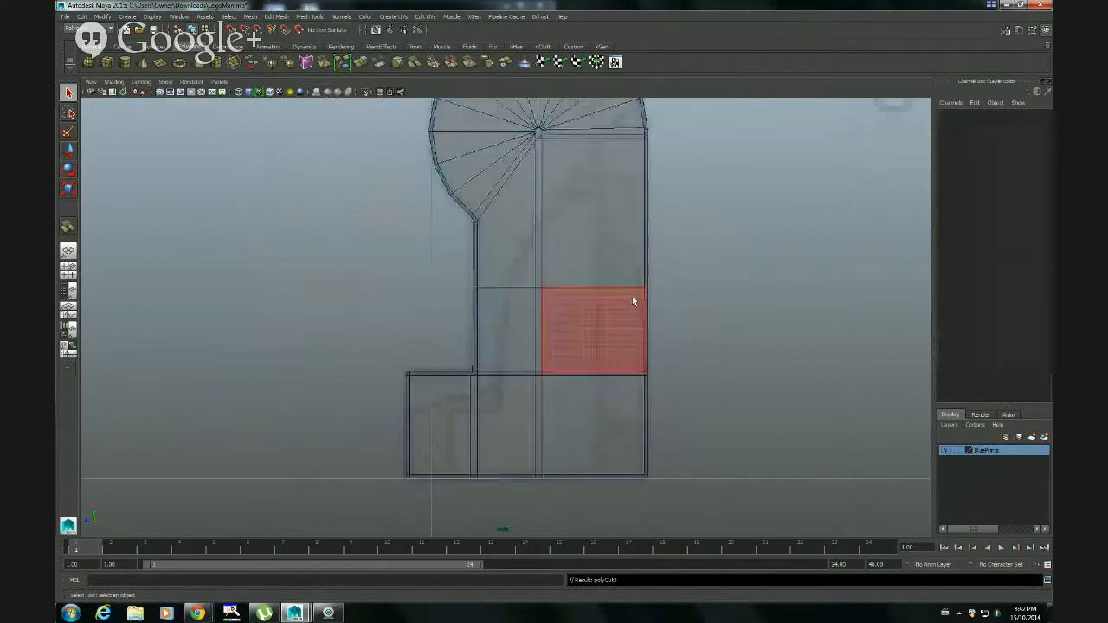
pyautogui.press('space')
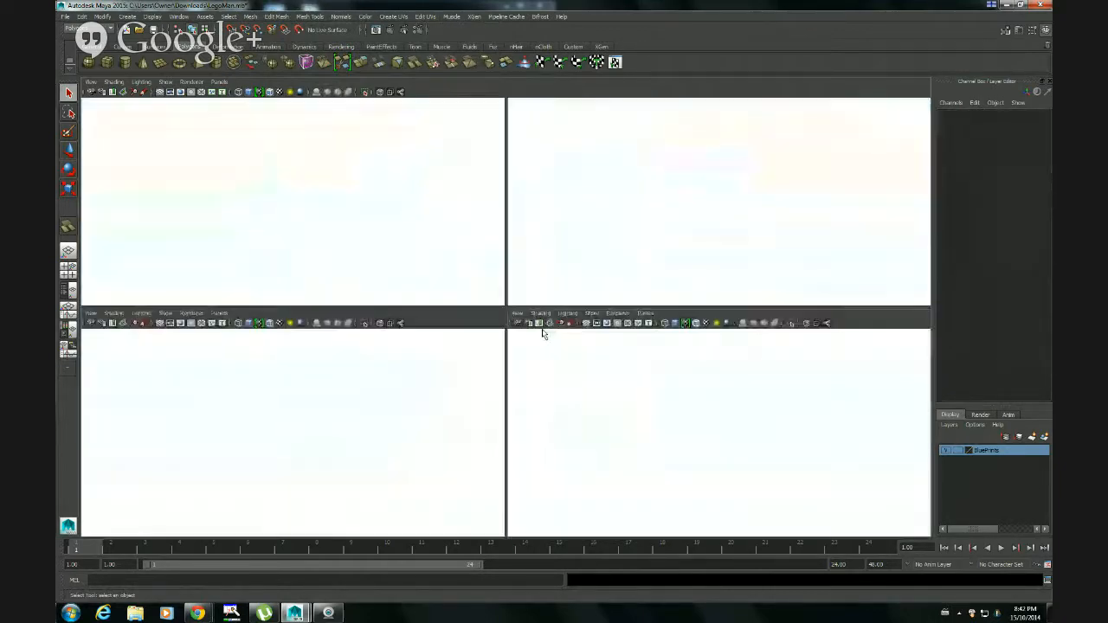
pyautogui.press('space')
pyautogui.keyDown('alt'); pyautogui.moveTo(756, 222); pyautogui.dragTo(463, 309); pyautogui.keyUp('alt')
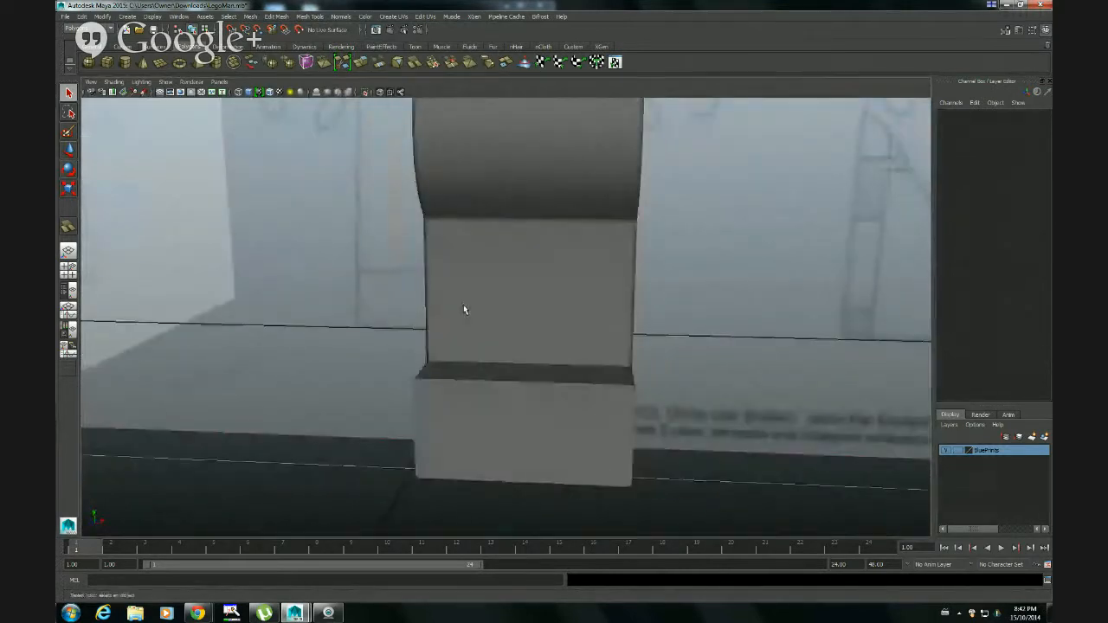
pyautogui.click(492, 304)
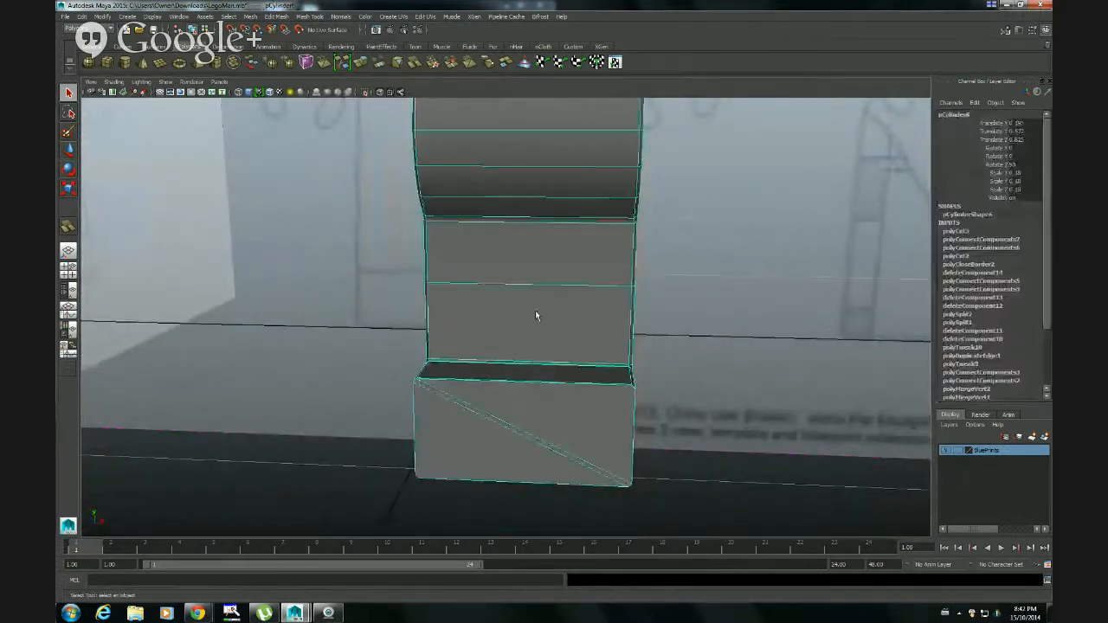
pyautogui.press('3')
pyautogui.keyDown('alt'); pyautogui.moveTo(657, 360); pyautogui.dragTo(537, 355); pyautogui.keyUp('alt')
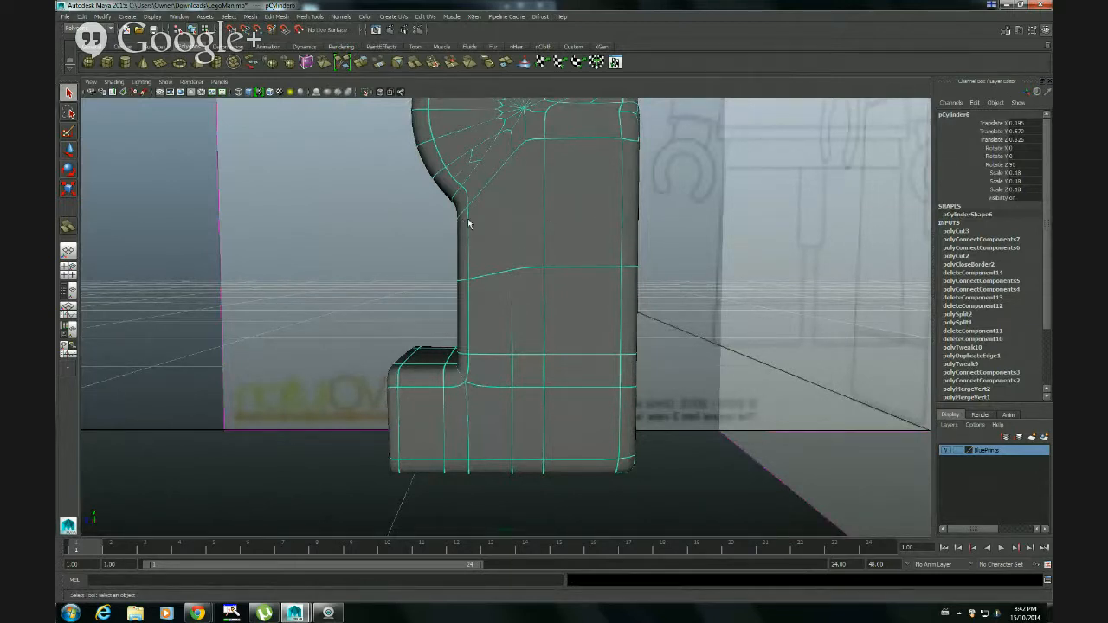
# Display the leg unsmoothed and examine the edges converging at the centre of the hip cylinder's side face
pyautogui.press('space')
pyautogui.press('space')
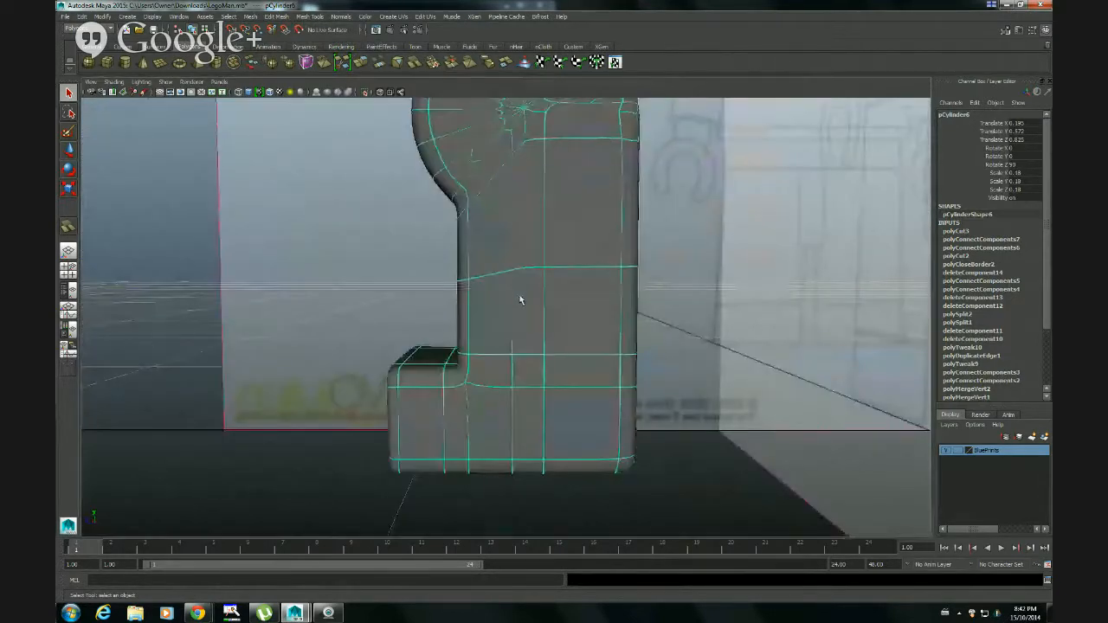
pyautogui.press('1')
pyautogui.keyDown('alt'); pyautogui.moveTo(465, 227); pyautogui.dragTo(526, 250); pyautogui.keyUp('alt')
pyautogui.keyDown('alt'); pyautogui.moveTo(526, 250); pyautogui.dragTo(502, 376, button='middle'); pyautogui.keyUp('alt')
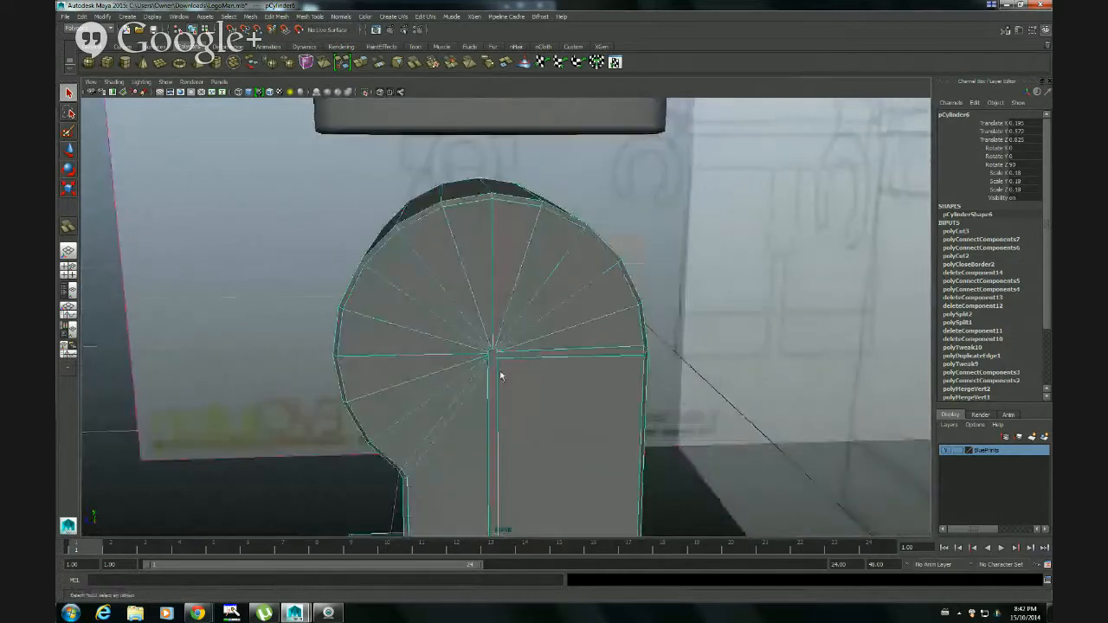
pyautogui.keyDown('alt'); pyautogui.moveTo(502, 375); pyautogui.dragTo(563, 428, button='right'); pyautogui.keyUp('alt')
pyautogui.keyDown('alt'); pyautogui.moveTo(564, 427); pyautogui.dragTo(549, 386); pyautogui.keyUp('alt')
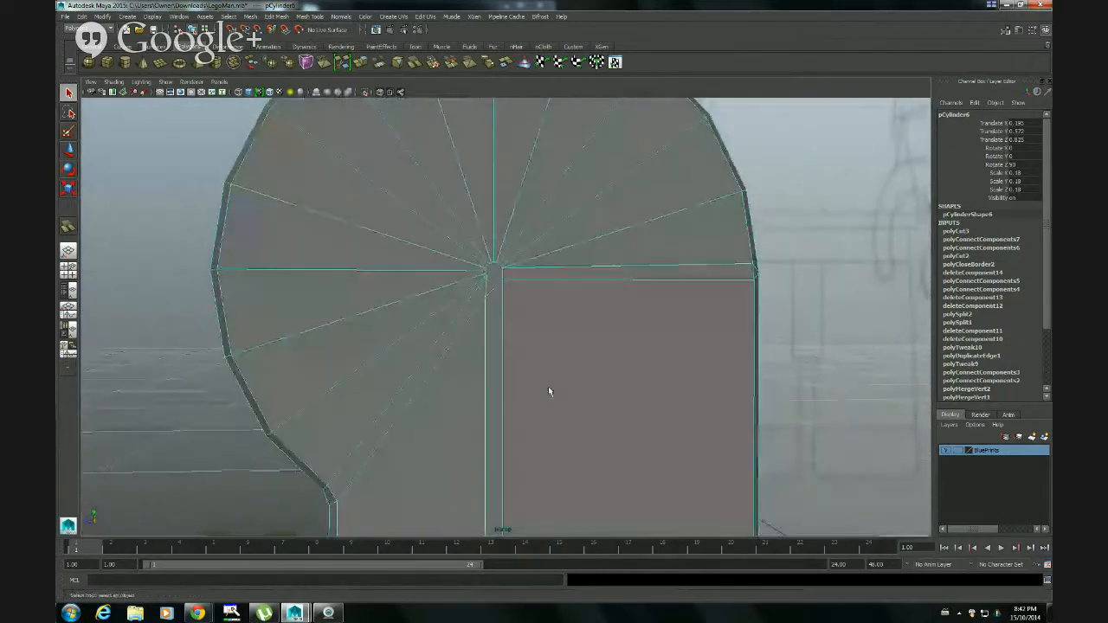
pyautogui.moveTo(508, 366)
pyautogui.keyDown('alt'); pyautogui.mouseDown(button='right')
pyautogui.moveTo(557, 371)
pyautogui.moveTo(522, 366)
pyautogui.mouseUp(button='right'); pyautogui.keyUp('alt')
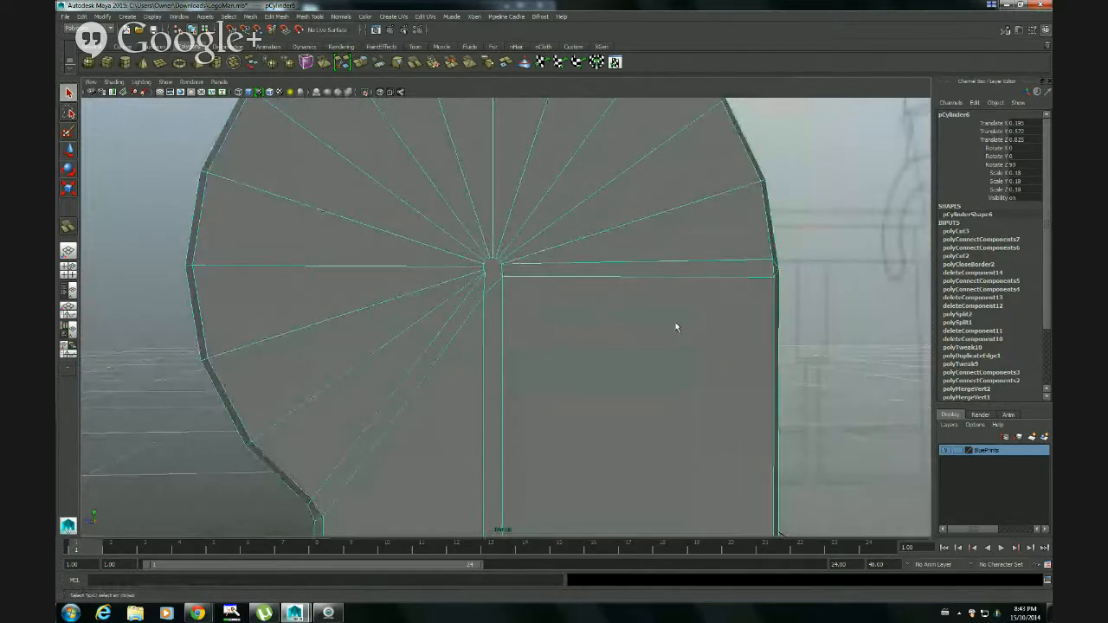
# Preview the leg smoothed again and examine it together with the torso and head from several sides
pyautogui.keyDown('alt'); pyautogui.moveTo(675, 323); pyautogui.dragTo(542, 326, button='right'); pyautogui.keyUp('alt')
pyautogui.keyDown('alt'); pyautogui.moveTo(549, 368); pyautogui.dragTo(420, 341, button='right'); pyautogui.keyUp('alt')
pyautogui.keyDown('alt'); pyautogui.moveTo(420, 341); pyautogui.dragTo(454, 329); pyautogui.keyUp('alt')
pyautogui.click(452, 429)
pyautogui.keyDown('alt'); pyautogui.moveTo(452, 428); pyautogui.dragTo(529, 403); pyautogui.keyUp('alt')
pyautogui.click(530, 406)
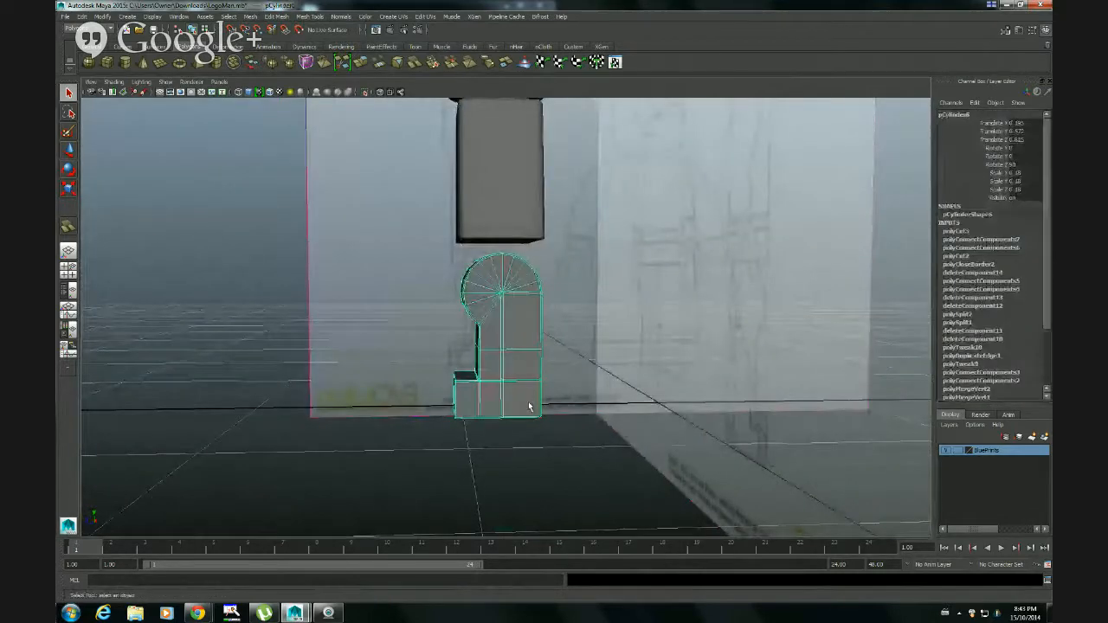
pyautogui.click(469, 470)
pyautogui.keyDown('alt'); pyautogui.moveTo(470, 470); pyautogui.dragTo(433, 471); pyautogui.keyUp('alt')
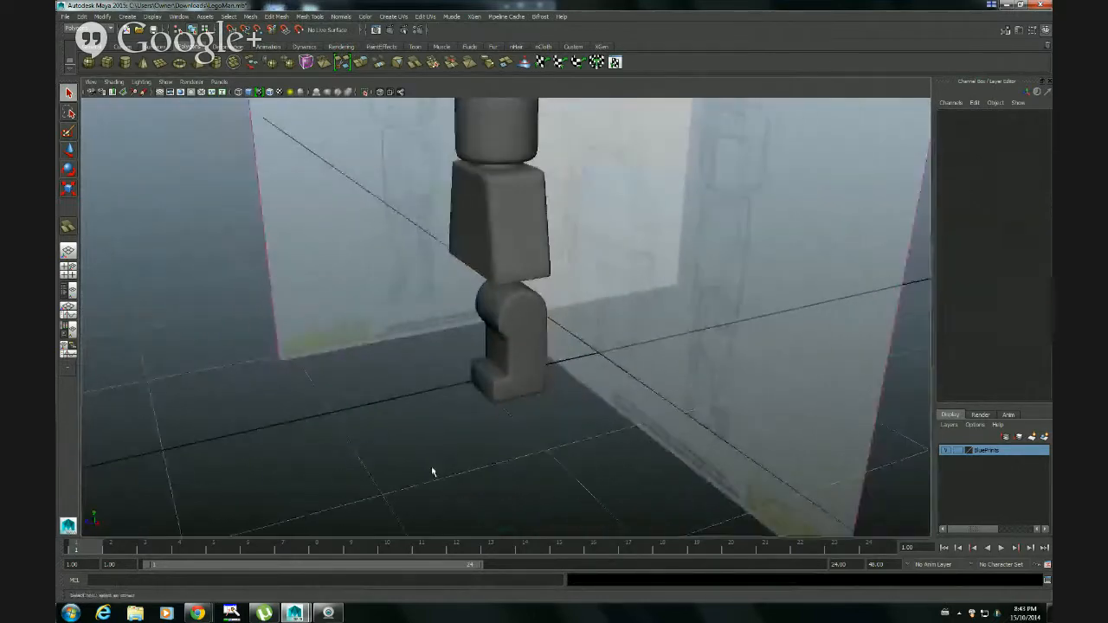
pyautogui.keyDown('alt'); pyautogui.moveTo(430, 430); pyautogui.dragTo(557, 379); pyautogui.keyUp('alt')
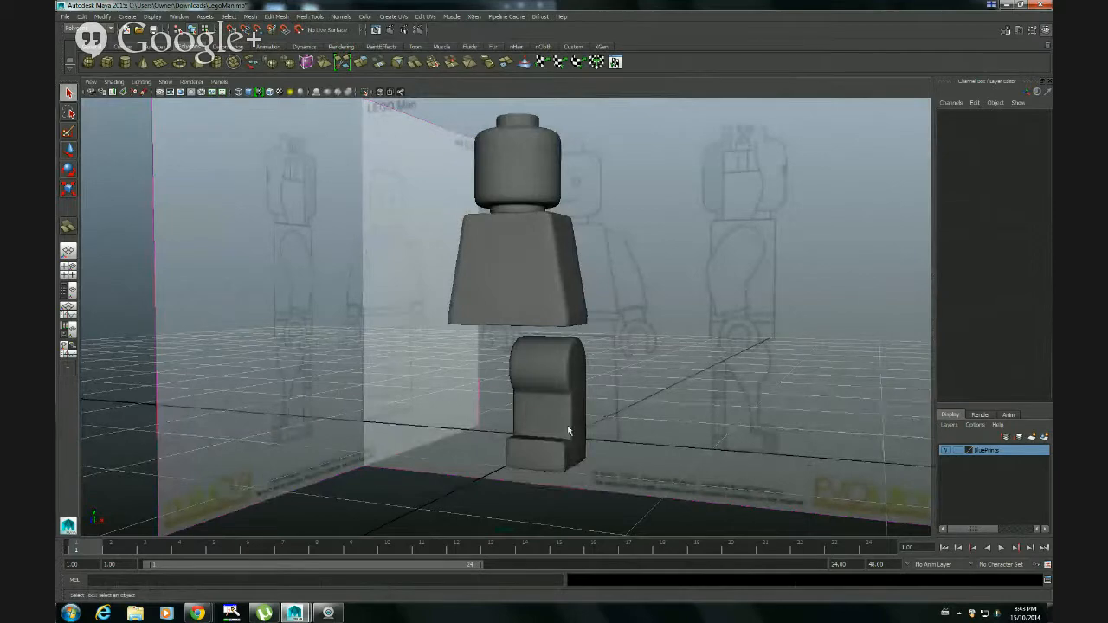
pyautogui.keyDown('alt'); pyautogui.moveTo(568, 427); pyautogui.dragTo(562, 382, button='middle'); pyautogui.keyUp('alt')
pyautogui.keyDown('alt'); pyautogui.moveTo(426, 379); pyautogui.dragTo(561, 376, button='right'); pyautogui.keyUp('alt')
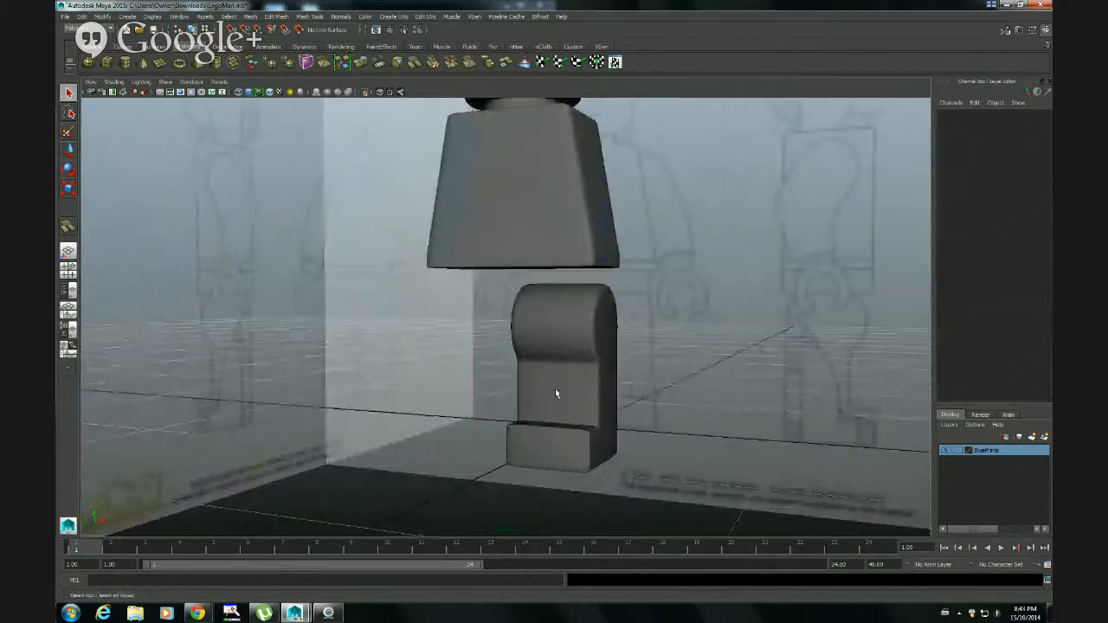
pyautogui.keyDown('alt'); pyautogui.moveTo(581, 395); pyautogui.dragTo(615, 418); pyautogui.keyUp('alt')
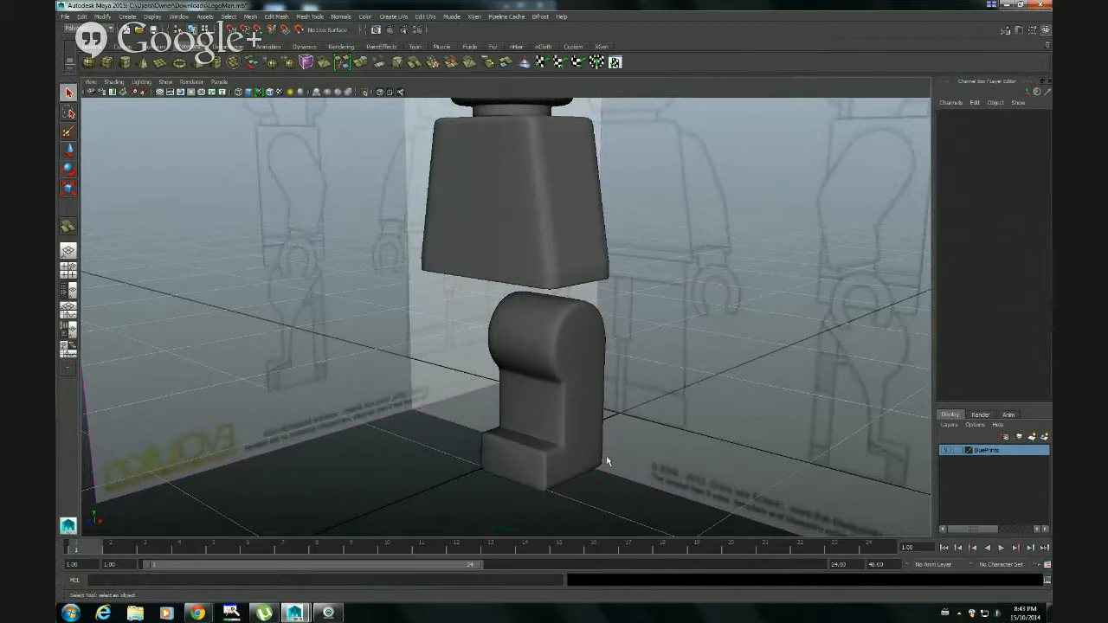
pyautogui.keyDown('alt'); pyautogui.moveTo(633, 455); pyautogui.dragTo(600, 433); pyautogui.keyUp('alt')
# Select the leg with the Move tool and compare its smoothed shape with the blueprint in the front view
pyautogui.click(603, 424)
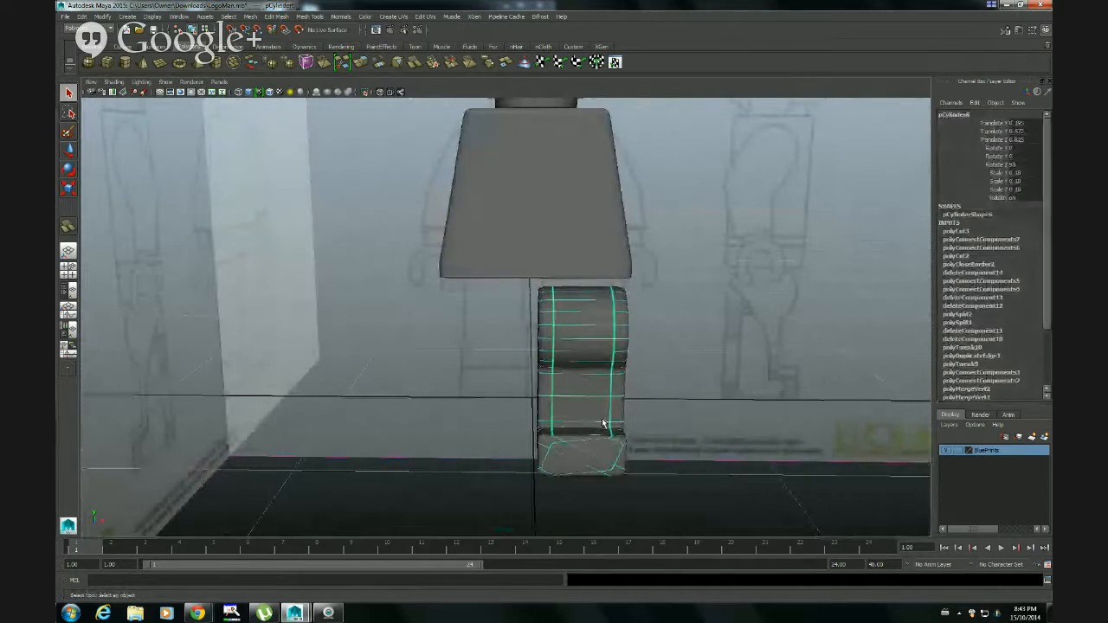
pyautogui.press('w')
pyautogui.keyDown('alt'); pyautogui.moveTo(603, 410); pyautogui.dragTo(522, 398); pyautogui.keyUp('alt')
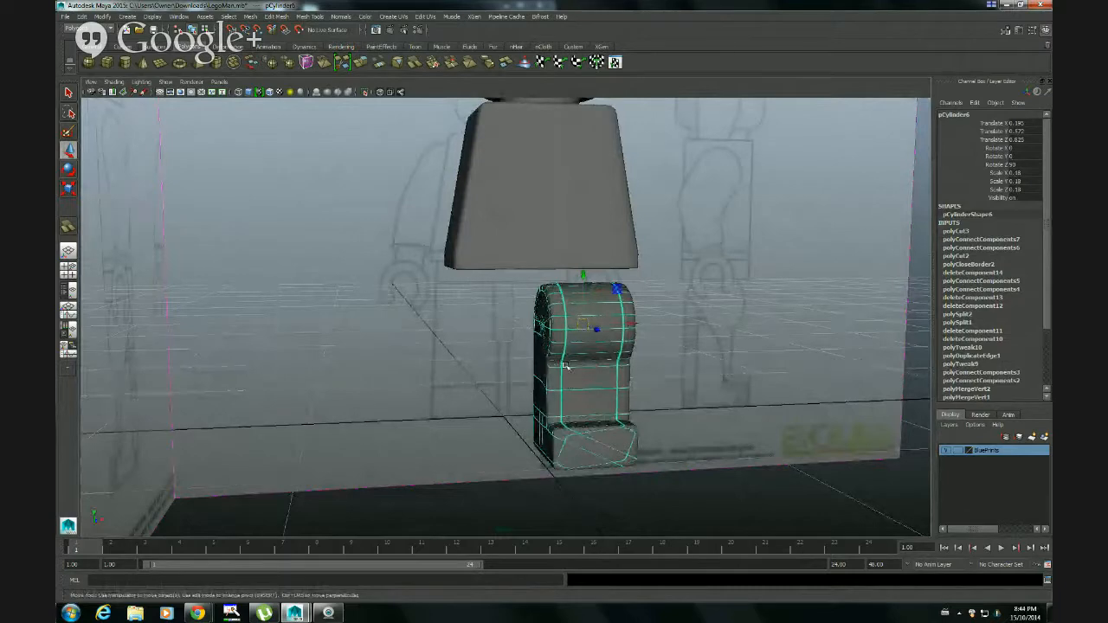
pyautogui.keyDown('alt'); pyautogui.moveTo(586, 387); pyautogui.dragTo(510, 303); pyautogui.keyUp('alt')
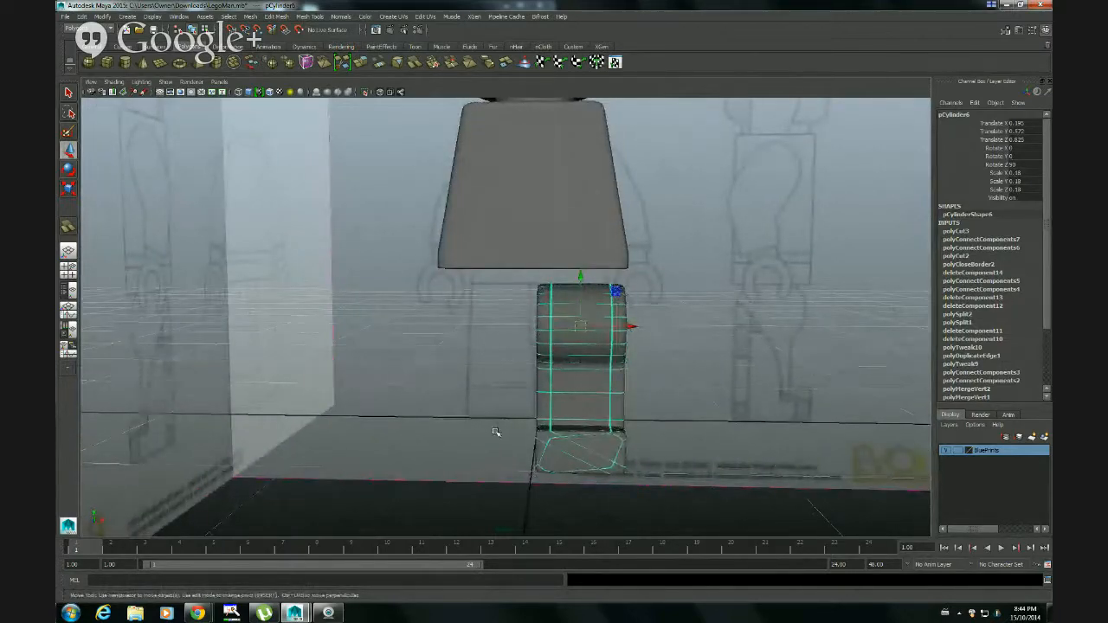
pyautogui.moveTo(502, 425)
pyautogui.keyDown('alt'); pyautogui.mouseDown()
pyautogui.moveTo(559, 420)
pyautogui.moveTo(366, 413)
pyautogui.moveTo(501, 413)
pyautogui.mouseUp(); pyautogui.keyUp('alt')
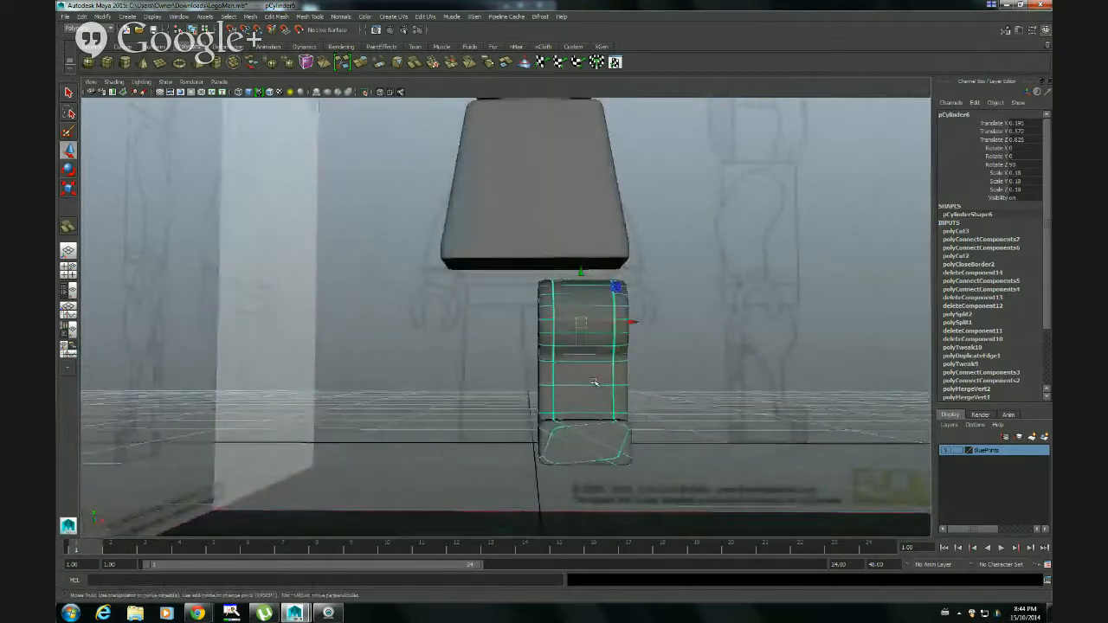
pyautogui.press('space')
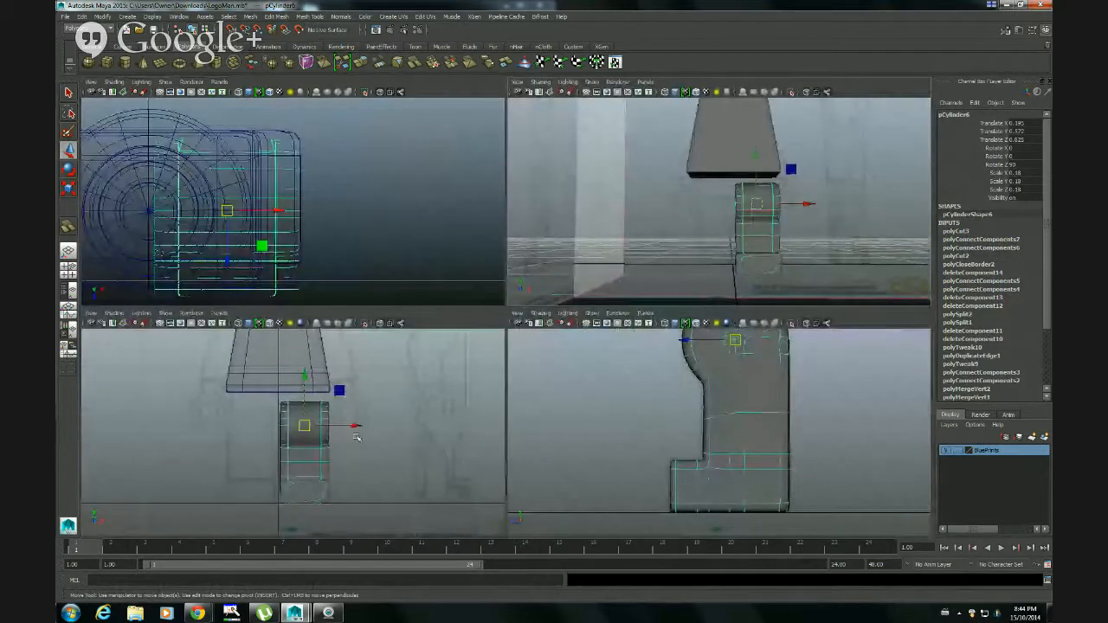
pyautogui.press('space')
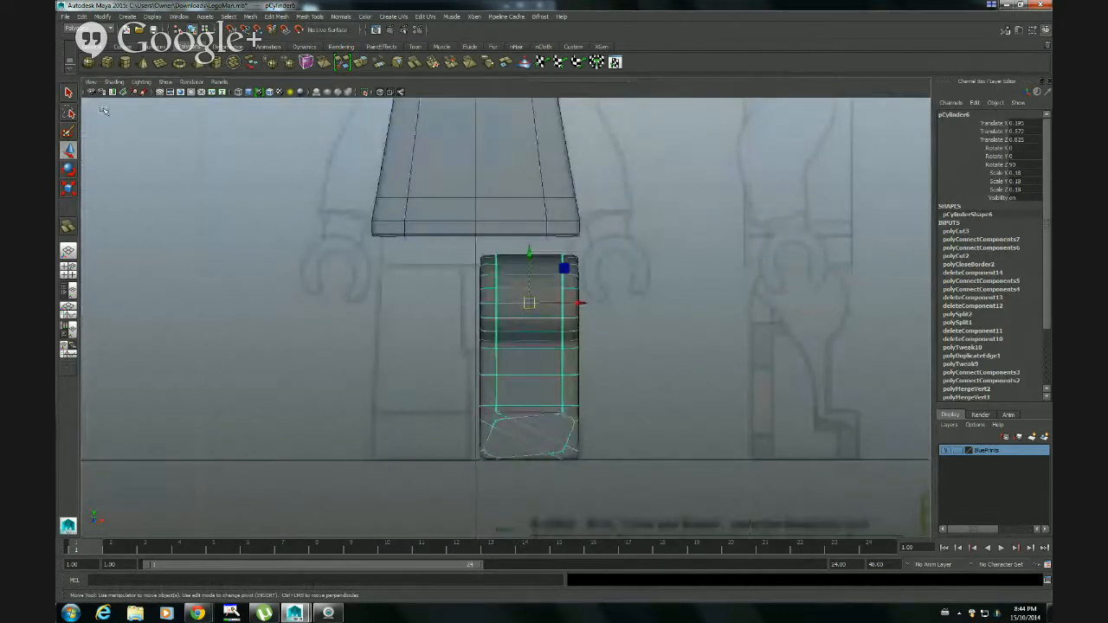
# Switch the leg back to its unsmoothed display in the front view and reselect it
pyautogui.press('1')
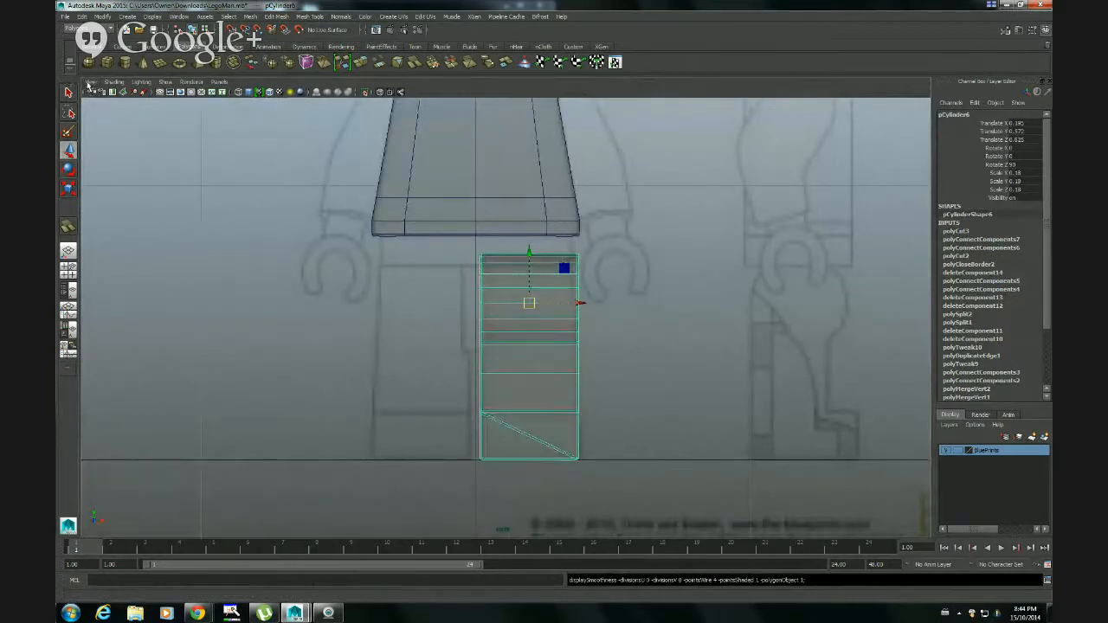
pyautogui.click(114, 82)
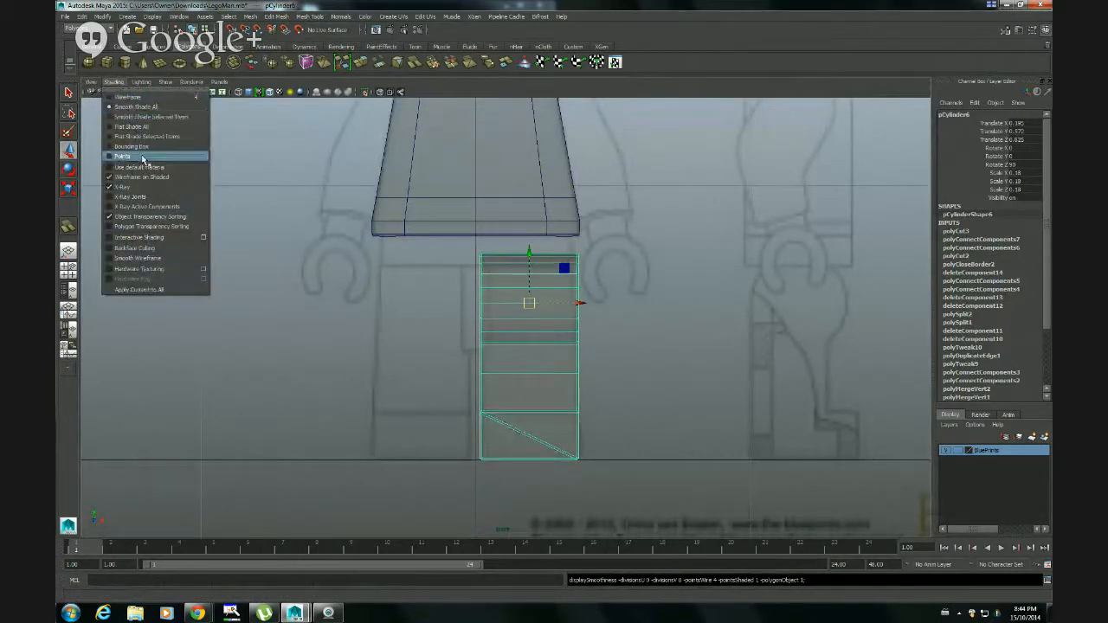
pyautogui.click(309, 315)
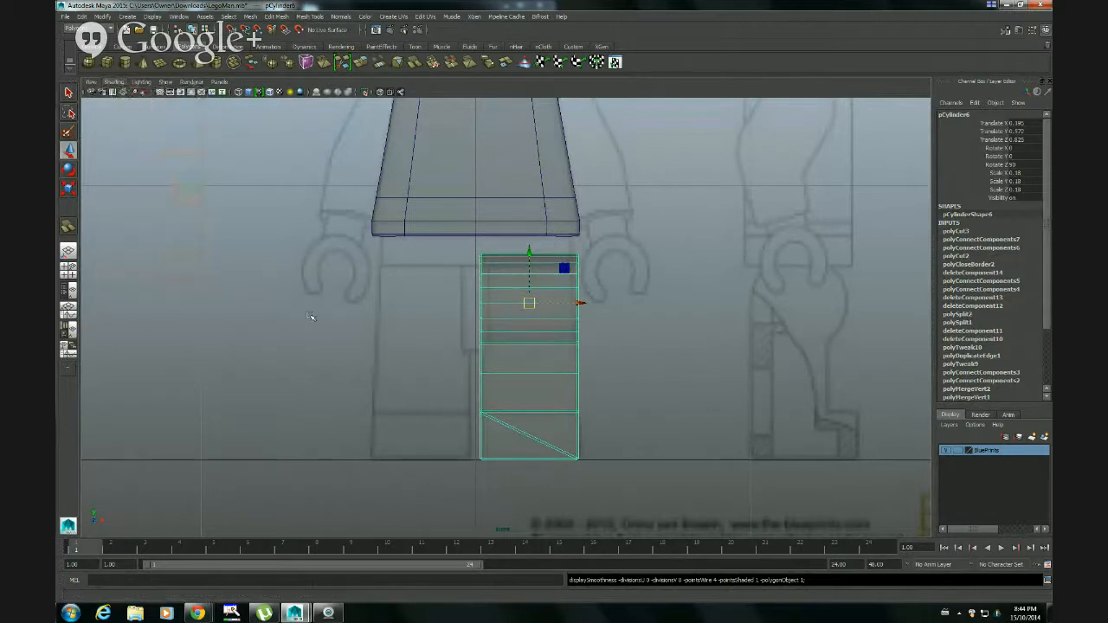
pyautogui.click(610, 465)
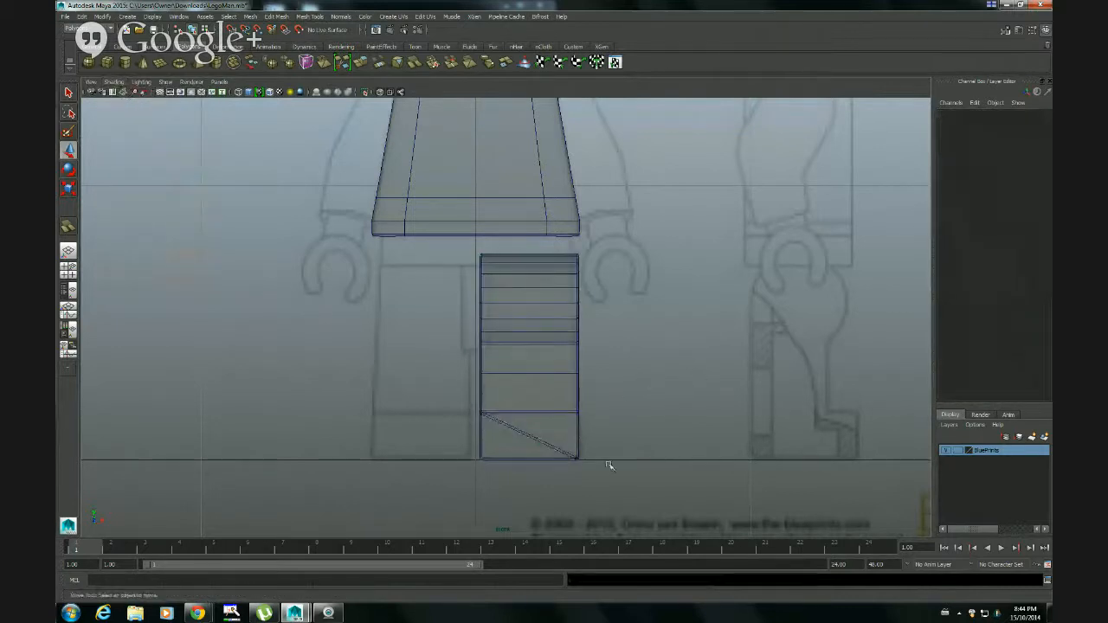
pyautogui.click(578, 416)
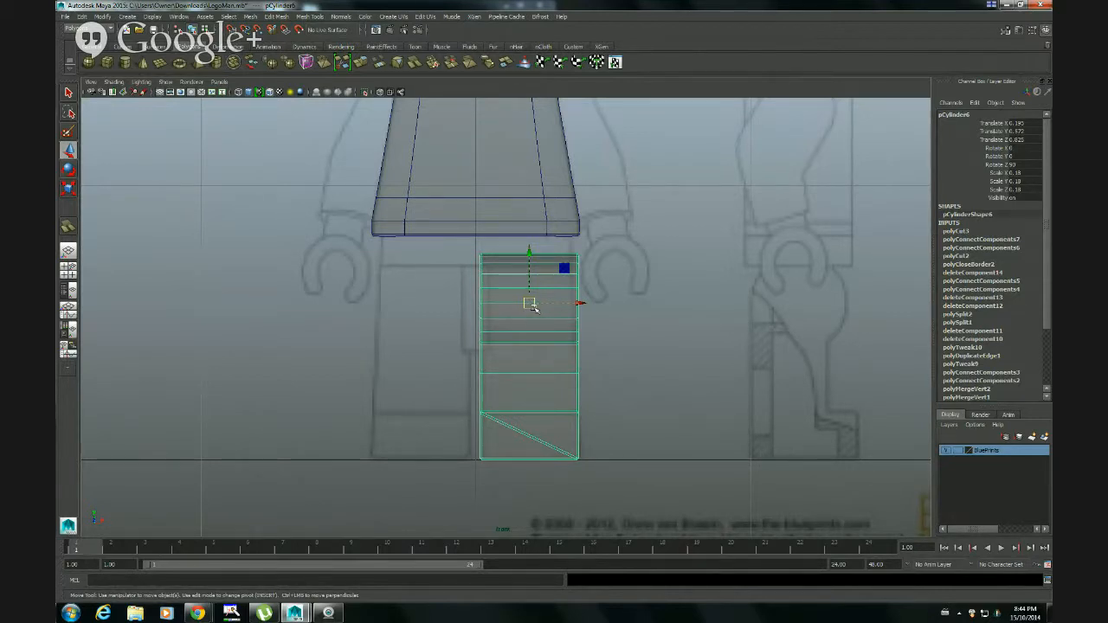
# Turn on pivot editing for the leg and examine where its pivot sits in the hip section in the front view
pyautogui.press('Insert')
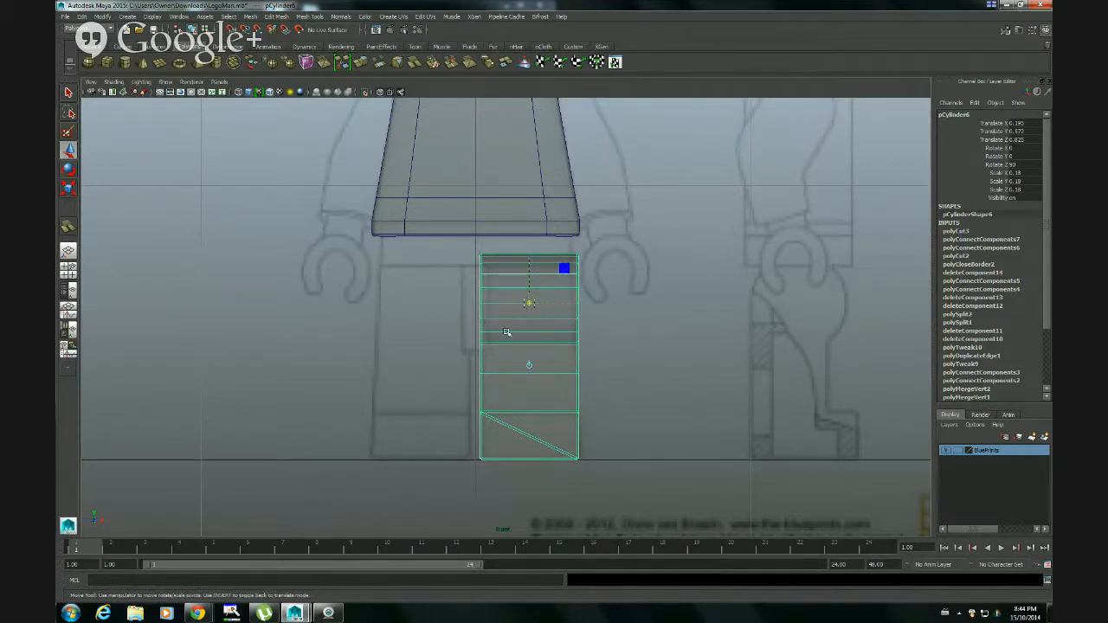
pyautogui.scroll(5, 469, 339)
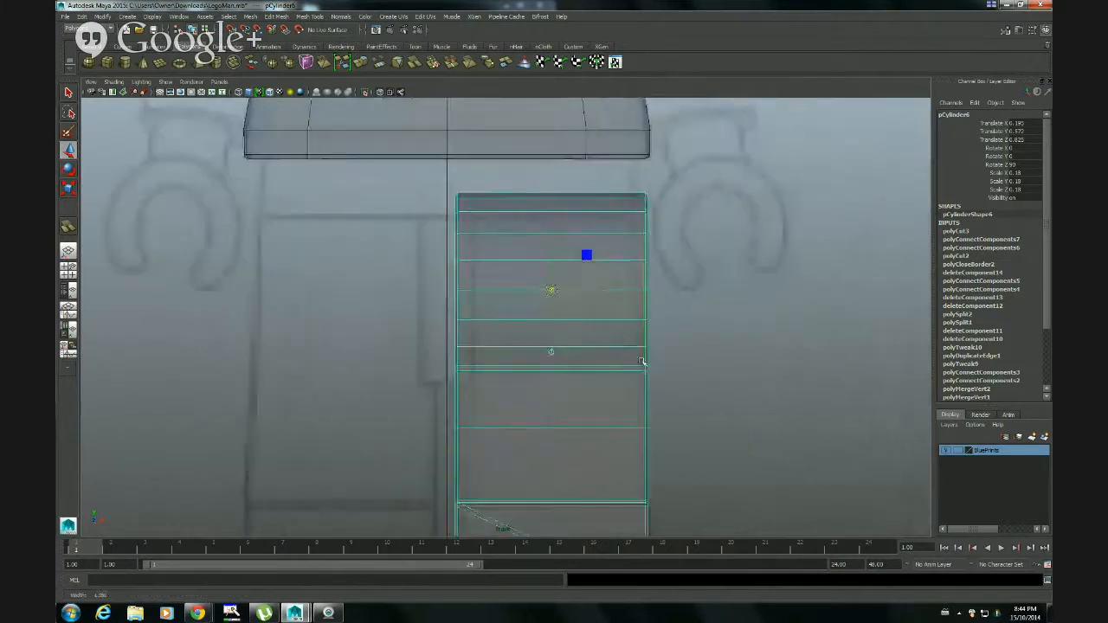
pyautogui.scroll(2, 641, 361)
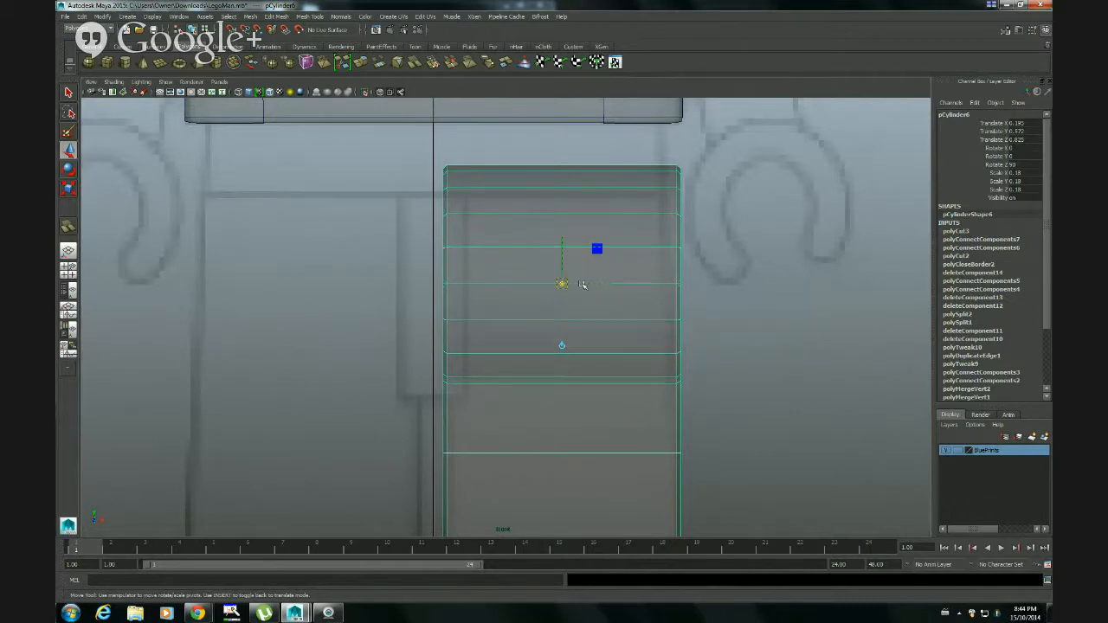
pyautogui.scroll(-5, 599, 319)
pyautogui.scroll(5, 583, 344)
pyautogui.scroll(-3, 615, 346)
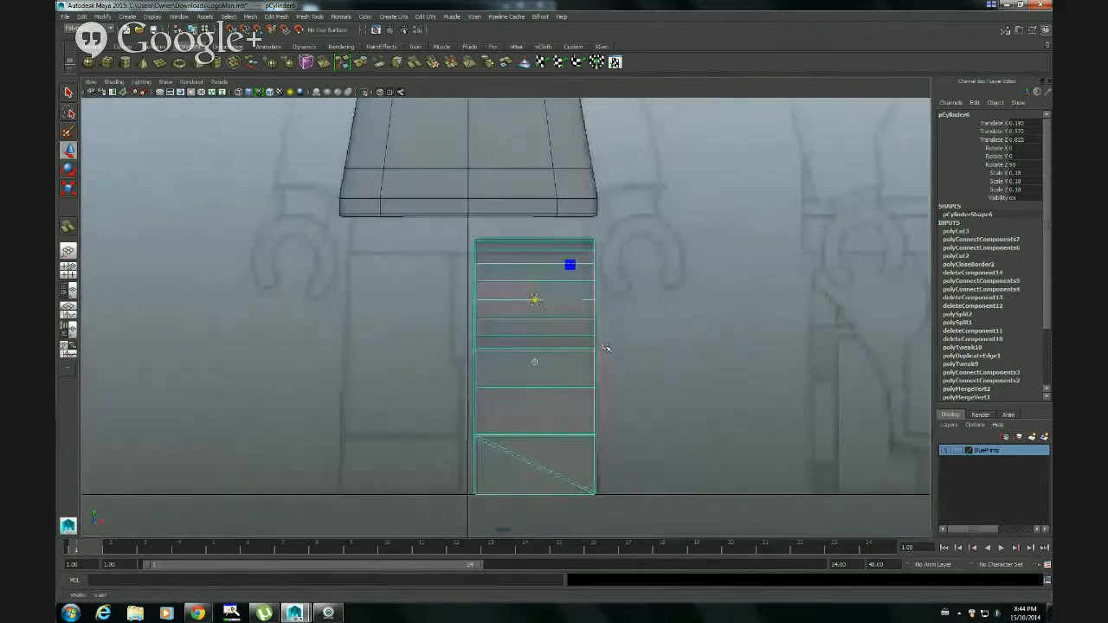
pyautogui.scroll(3, 619, 347)
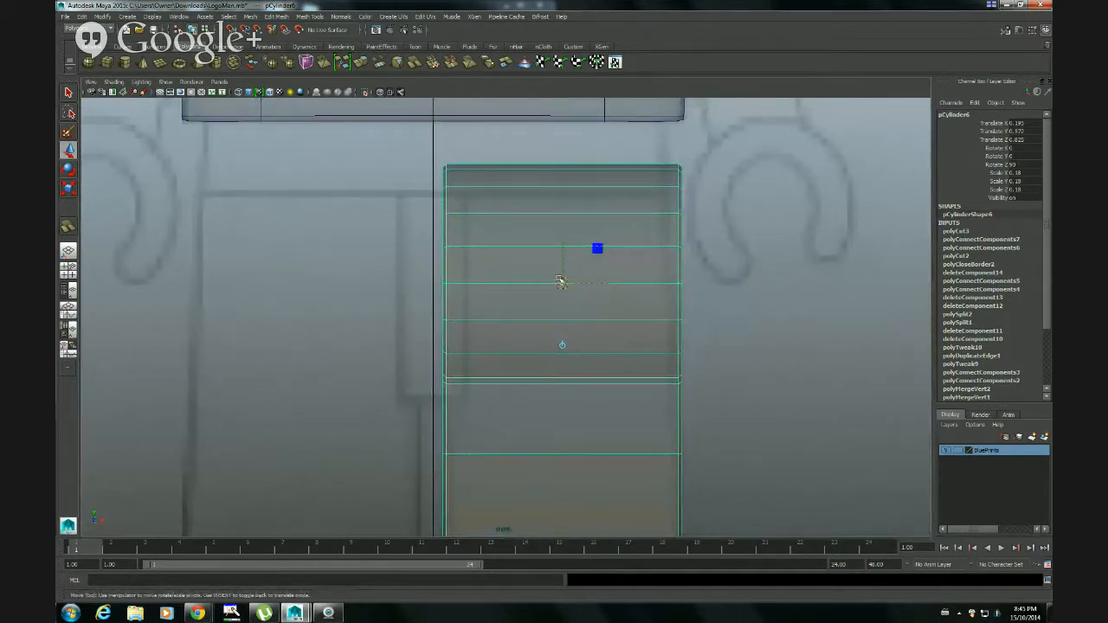
# Leave pivot editing, try moving the whole leg sideways along X, and undo the move
pyautogui.press('Insert')
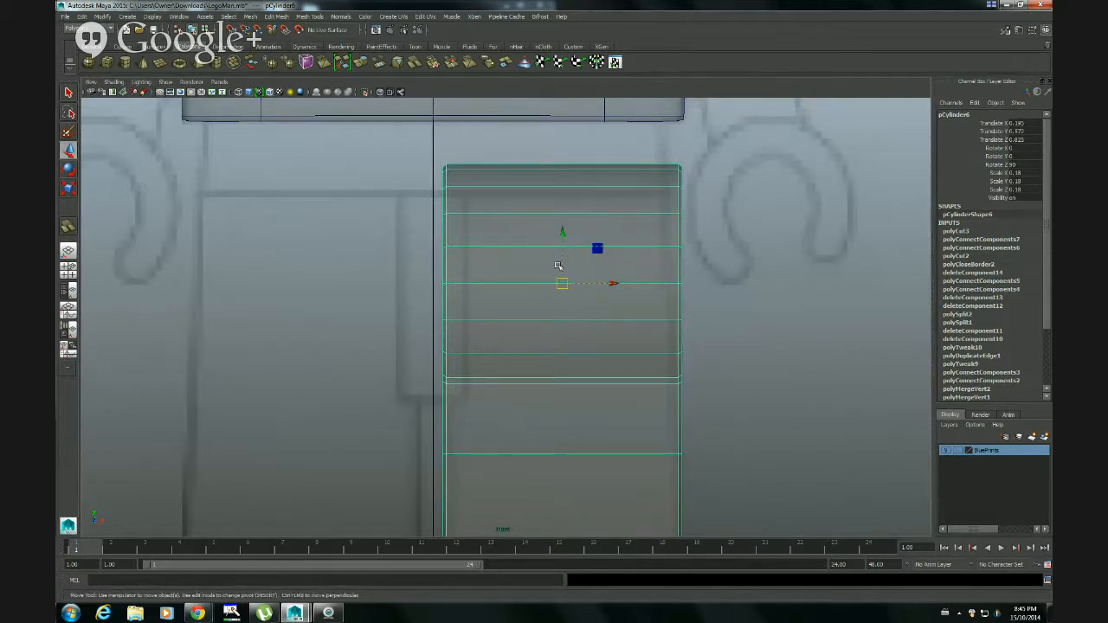
pyautogui.moveTo(605, 284); pyautogui.dragTo(654, 290)
pyautogui.hotkey('ctrl', 'z')
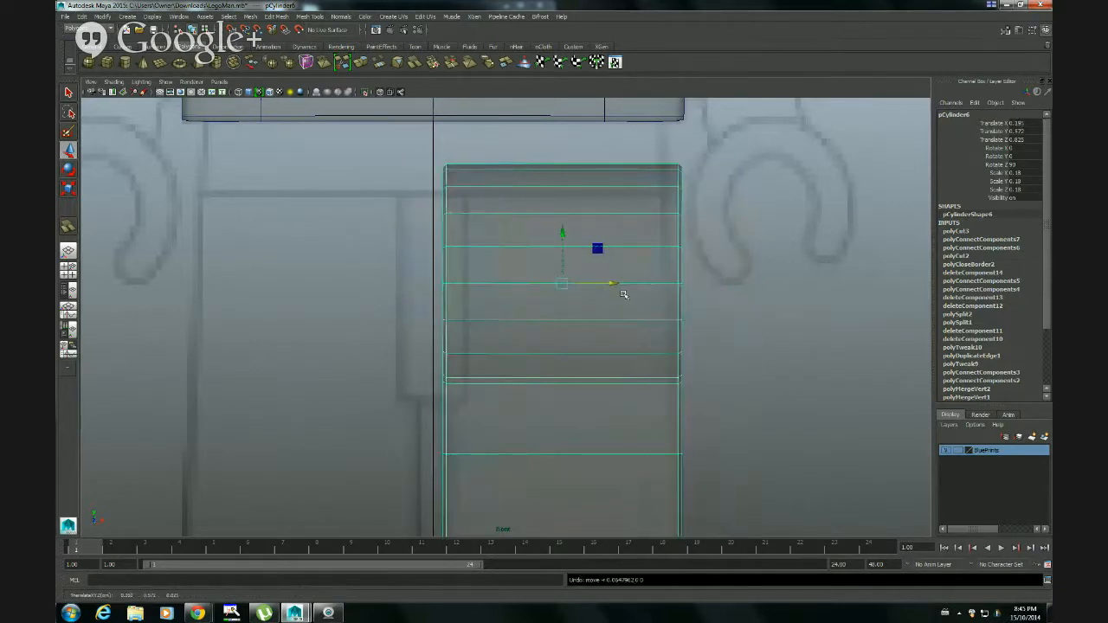
# Turn pivot editing back on, try shifting the leg's pivot slightly off the hip centre, and undo the shift
pyautogui.press('Insert')
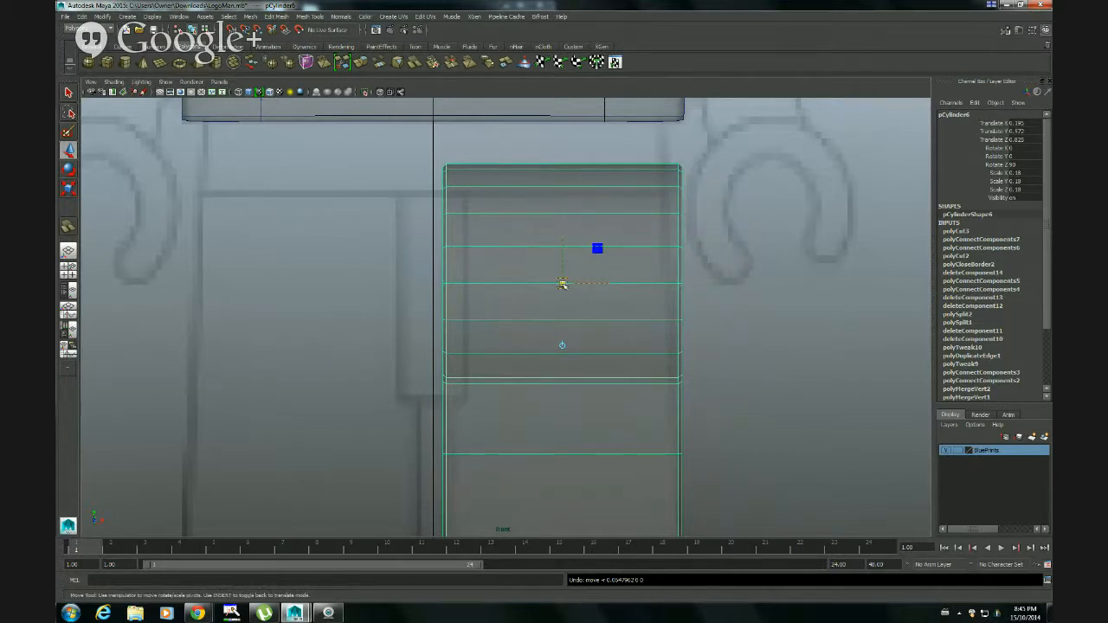
pyautogui.moveTo(563, 285)
pyautogui.mouseDown()
pyautogui.moveTo(524, 321)
pyautogui.moveTo(579, 354)
pyautogui.moveTo(564, 259)
pyautogui.moveTo(524, 323)
pyautogui.moveTo(623, 294)
pyautogui.moveTo(527, 279)
pyautogui.moveTo(567, 291)
pyautogui.mouseUp()
pyautogui.hotkey('ctrl', 'z')
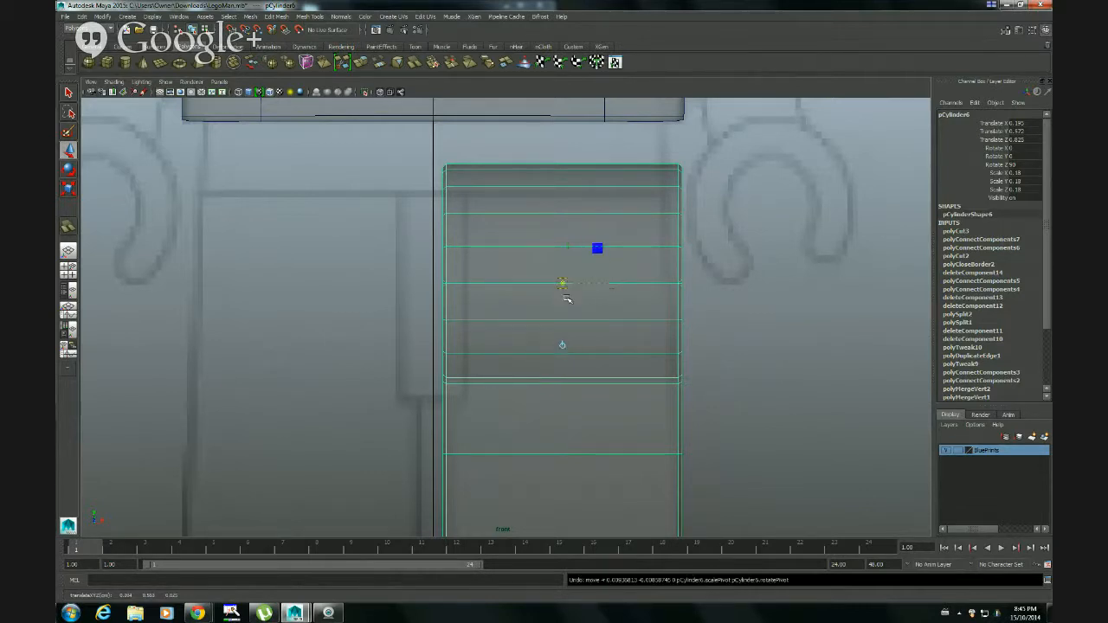
# Try rotating the leg slightly about its hip pivot in the front view, and undo the rotation
pyautogui.press('e')
pyautogui.scroll(-5, 623, 306)
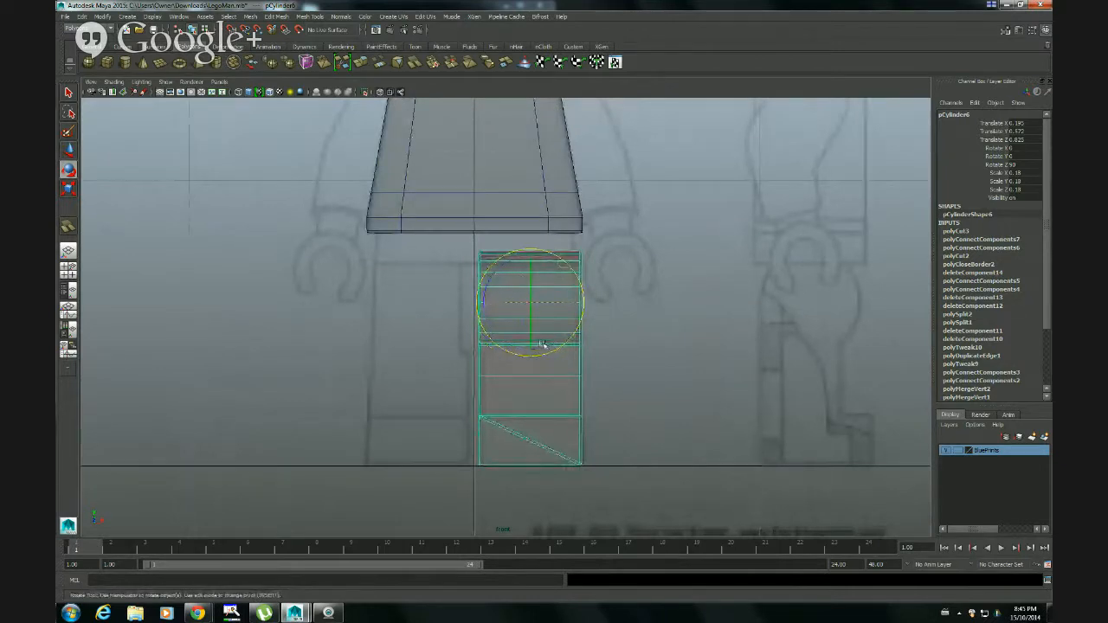
pyautogui.moveTo(536, 350); pyautogui.dragTo(602, 349)
pyautogui.hotkey('ctrl', 'z')
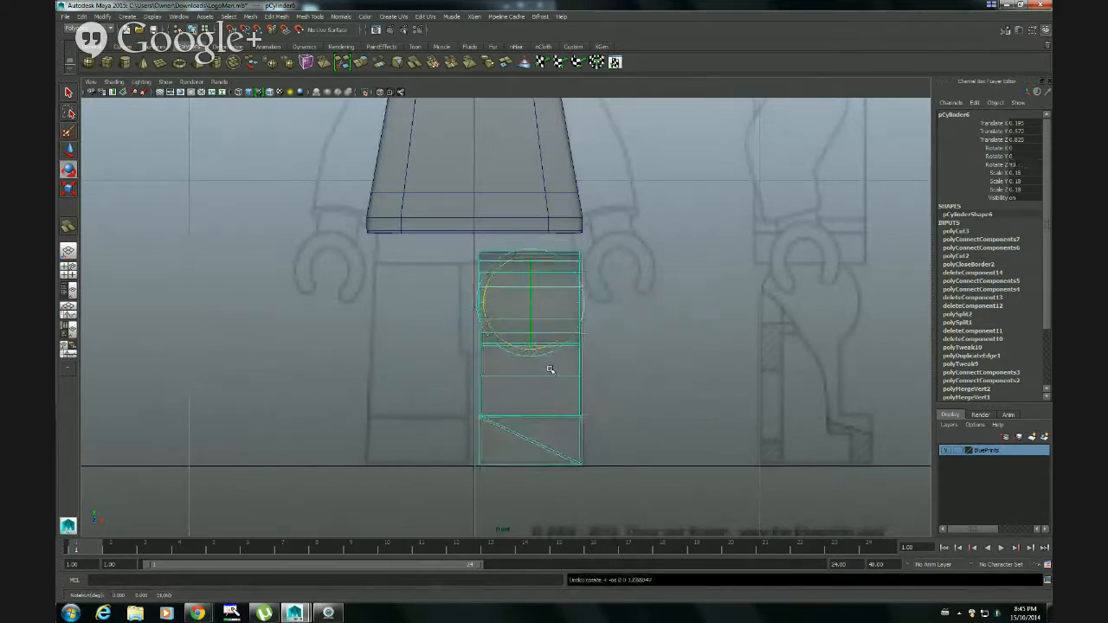
# Try moving the leg's pivot out to the opposite blueprint leg and rotating the leg around it, and undo both changes
pyautogui.press('Insert')
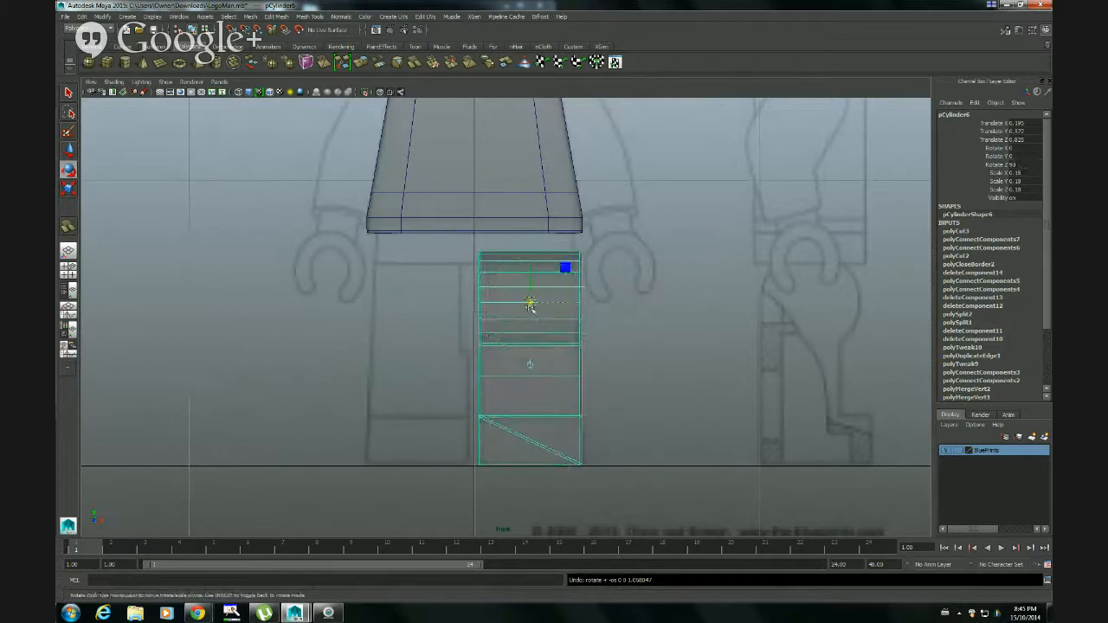
pyautogui.moveTo(530, 363); pyautogui.dragTo(389, 421, button='middle')
pyautogui.press('Insert')
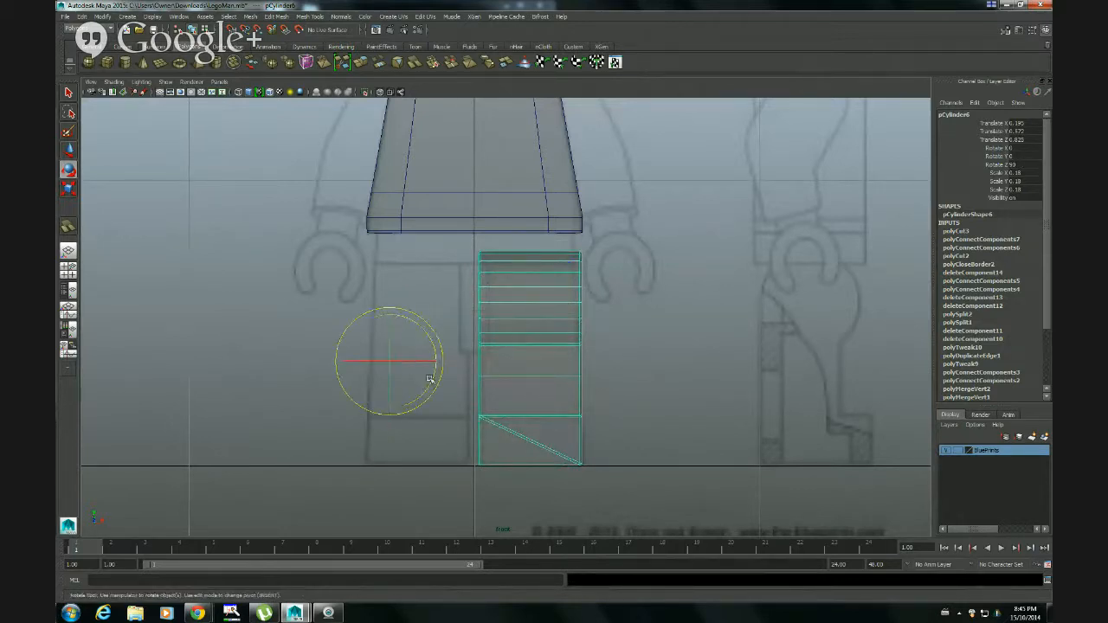
pyautogui.moveTo(424, 386); pyautogui.dragTo(409, 364)
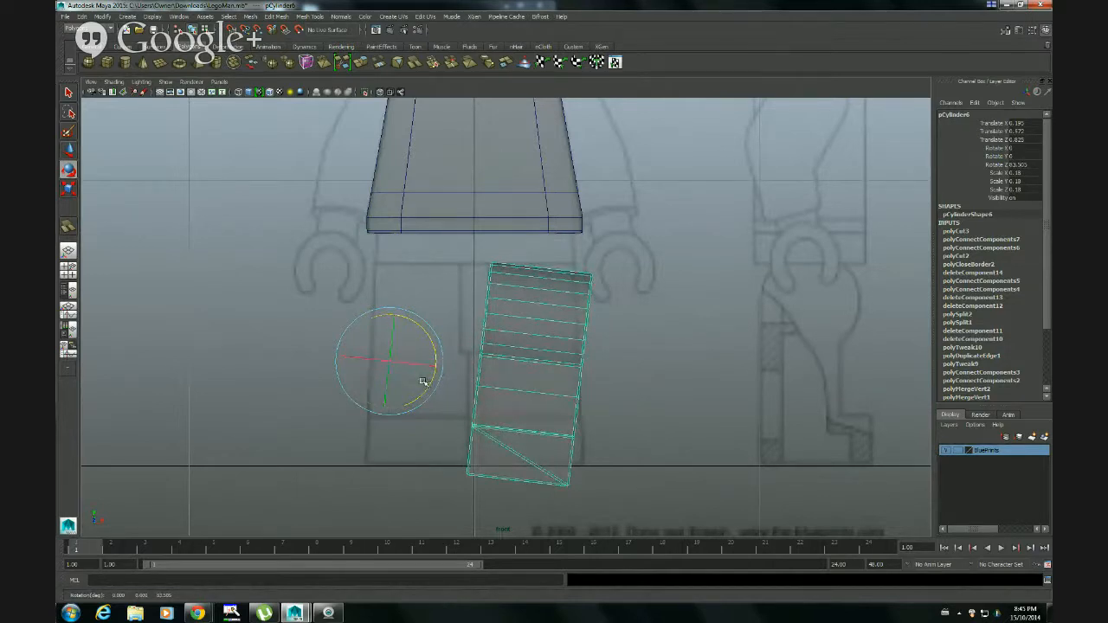
pyautogui.hotkey('ctrl', 'z')
pyautogui.hotkey('ctrl', 'z')
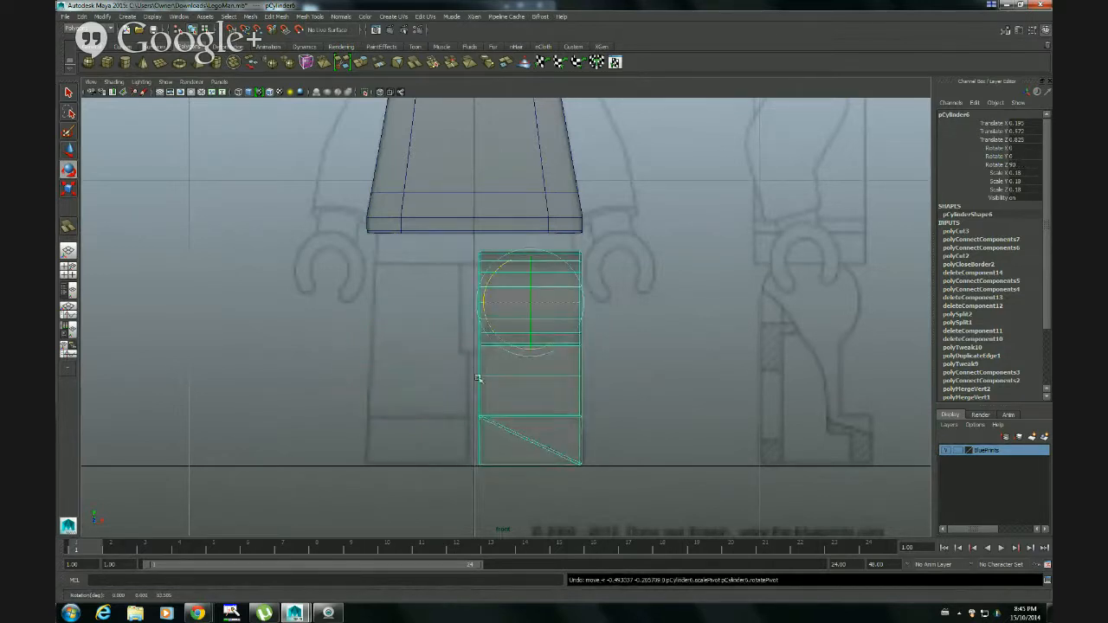
# Edit the leg's pivot with the Move tool and snap it to the centre line at ground level in the front view
pyautogui.press('w')
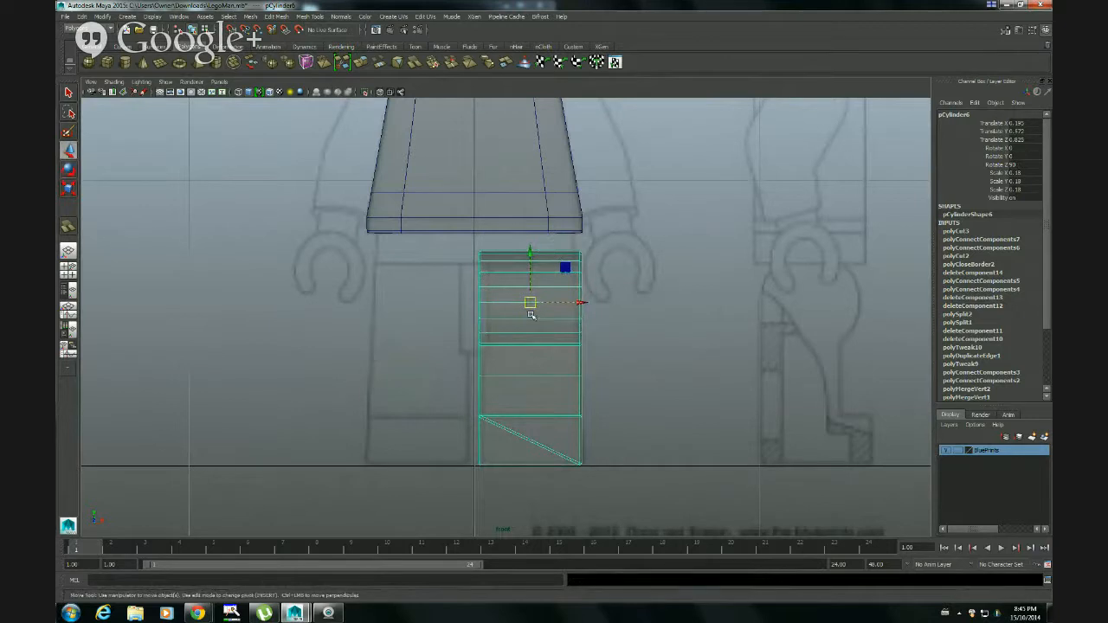
pyautogui.press('q')
pyautogui.keyDown('alt'); pyautogui.moveTo(468, 371); pyautogui.dragTo(516, 334, button='middle'); pyautogui.keyUp('alt')
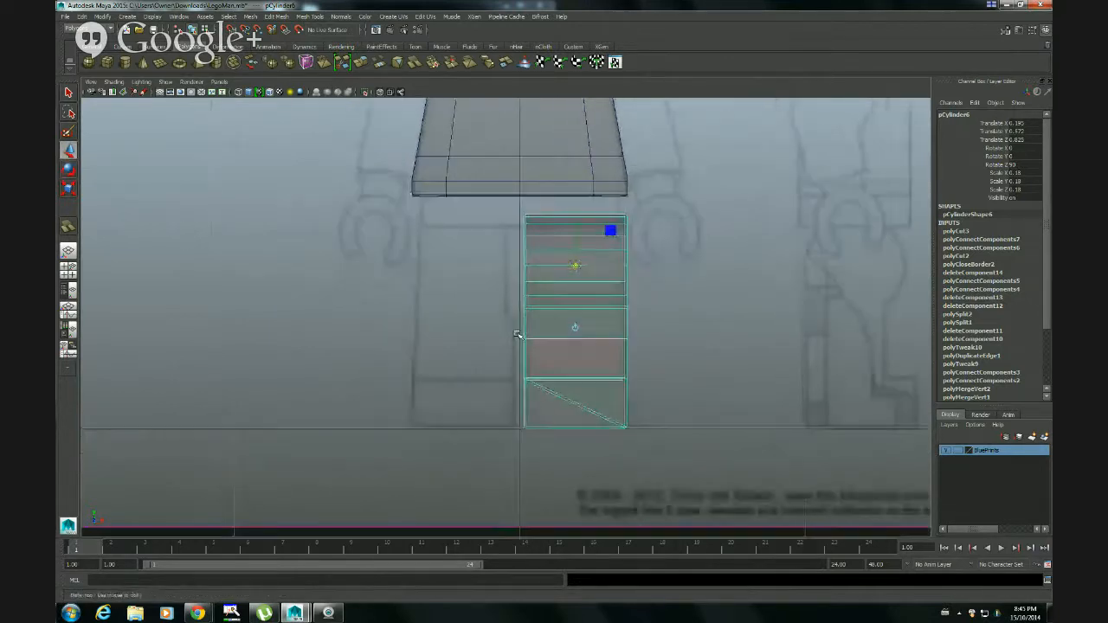
pyautogui.keyDown('alt'); pyautogui.moveTo(517, 334); pyautogui.dragTo(692, 303, button='right'); pyautogui.keyUp('alt')
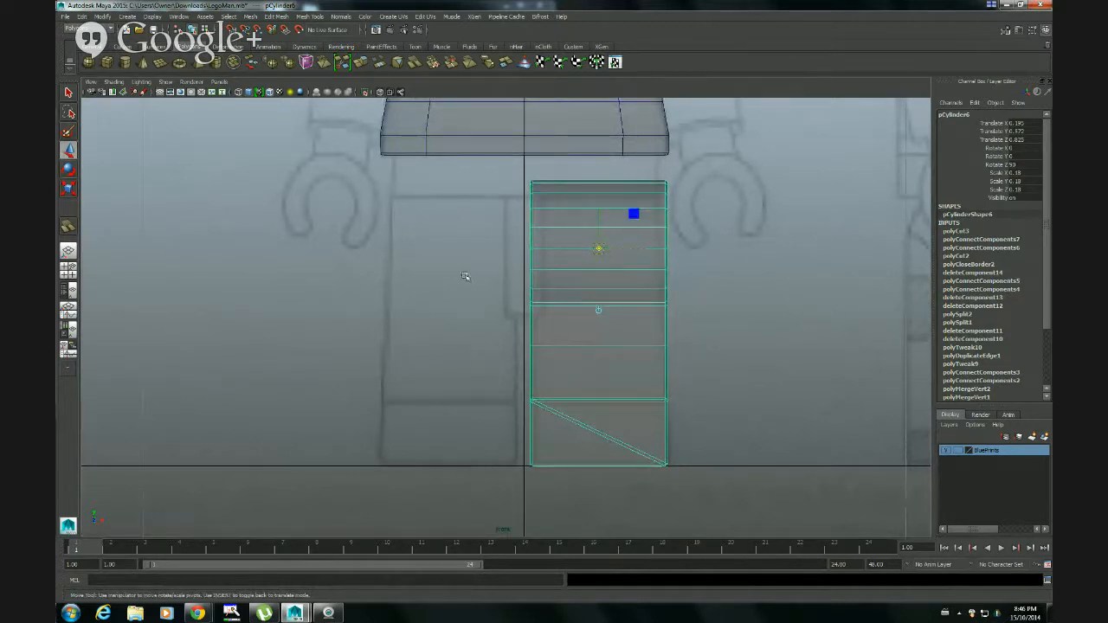
pyautogui.keyDown('alt'); pyautogui.moveTo(583, 320); pyautogui.dragTo(547, 321, button='middle'); pyautogui.keyUp('alt')
pyautogui.keyDown('alt'); pyautogui.moveTo(512, 341); pyautogui.dragTo(589, 332, button='right'); pyautogui.keyUp('alt')
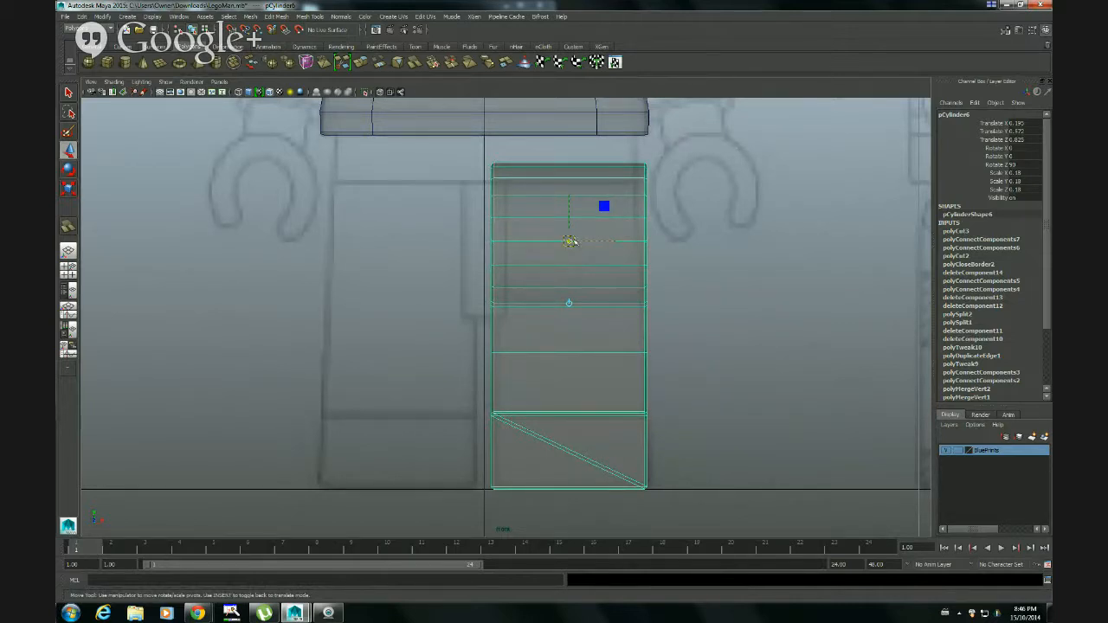
pyautogui.moveTo(569, 241); pyautogui.dragTo(463, 414)
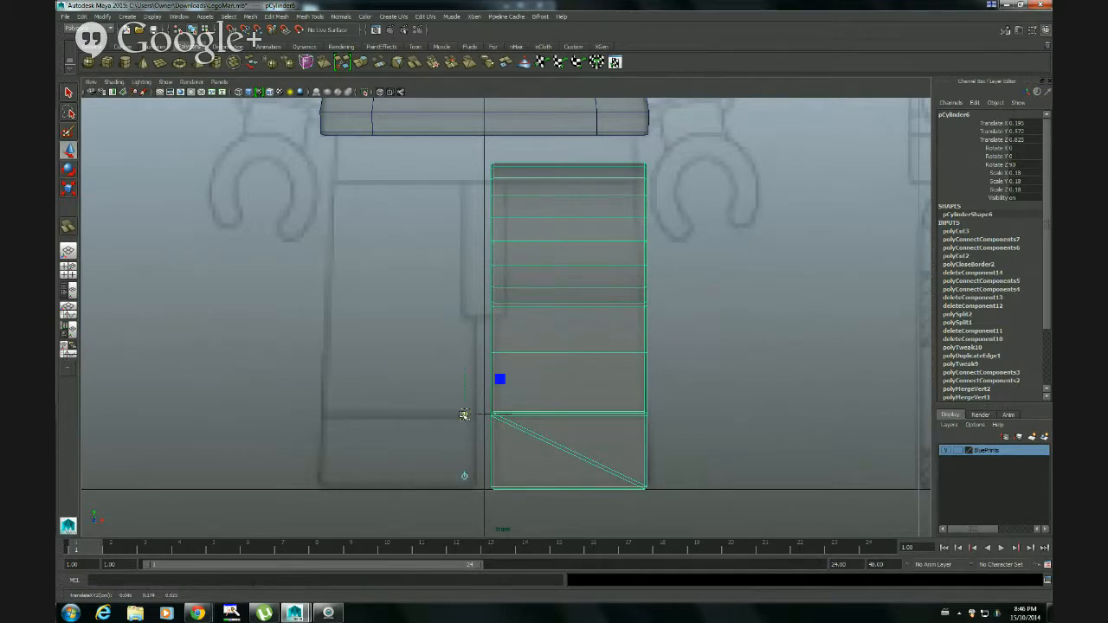
pyautogui.keyDown('alt'); pyautogui.moveTo(557, 389); pyautogui.dragTo(613, 248, button='middle'); pyautogui.keyUp('alt')
pyautogui.keyDown('alt'); pyautogui.moveTo(612, 250); pyautogui.dragTo(775, 306, button='right'); pyautogui.keyUp('alt')
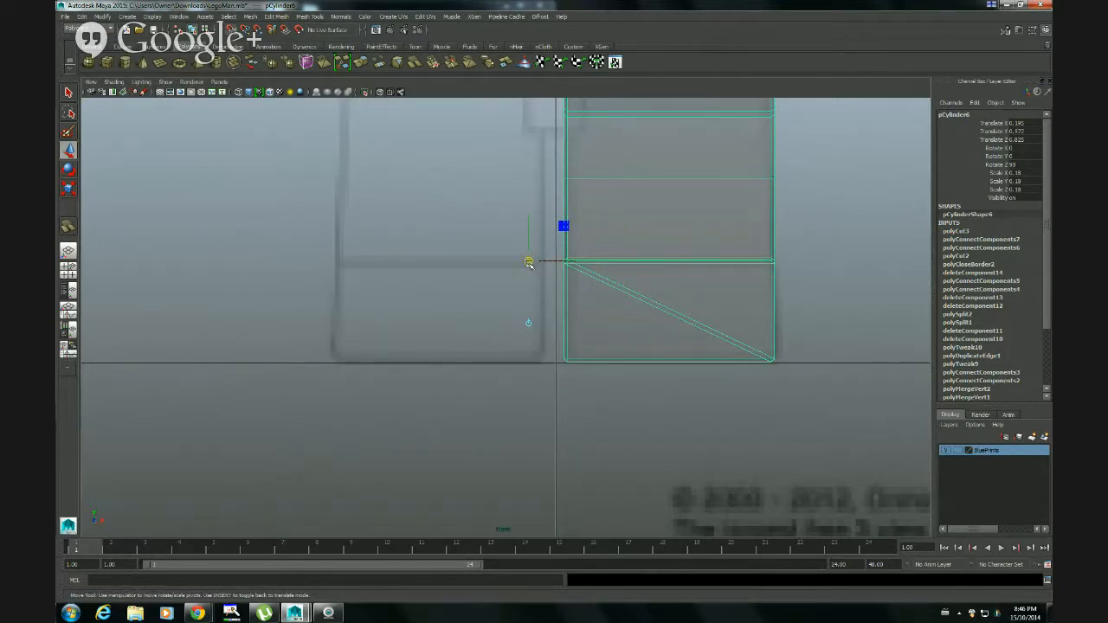
pyautogui.moveTo(528, 262); pyautogui.dragTo(532, 272)
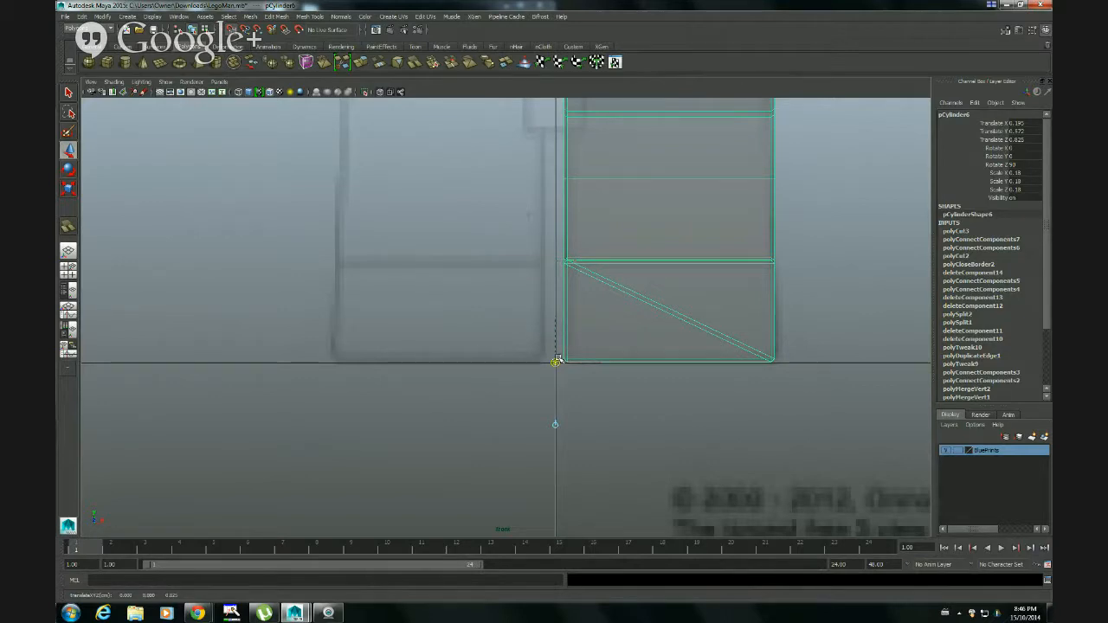
pyautogui.moveTo(558, 358); pyautogui.dragTo(558, 361)
# Try snapping the leg's pivot to another grid intersection along the ground line, and bring it back to the centre line
pyautogui.moveTo(435, 364); pyautogui.dragTo(175, 373)
pyautogui.keyDown('alt'); pyautogui.moveTo(176, 373); pyautogui.dragTo(447, 408, button='middle'); pyautogui.keyUp('alt')
pyautogui.scroll(-2, 346, 383)
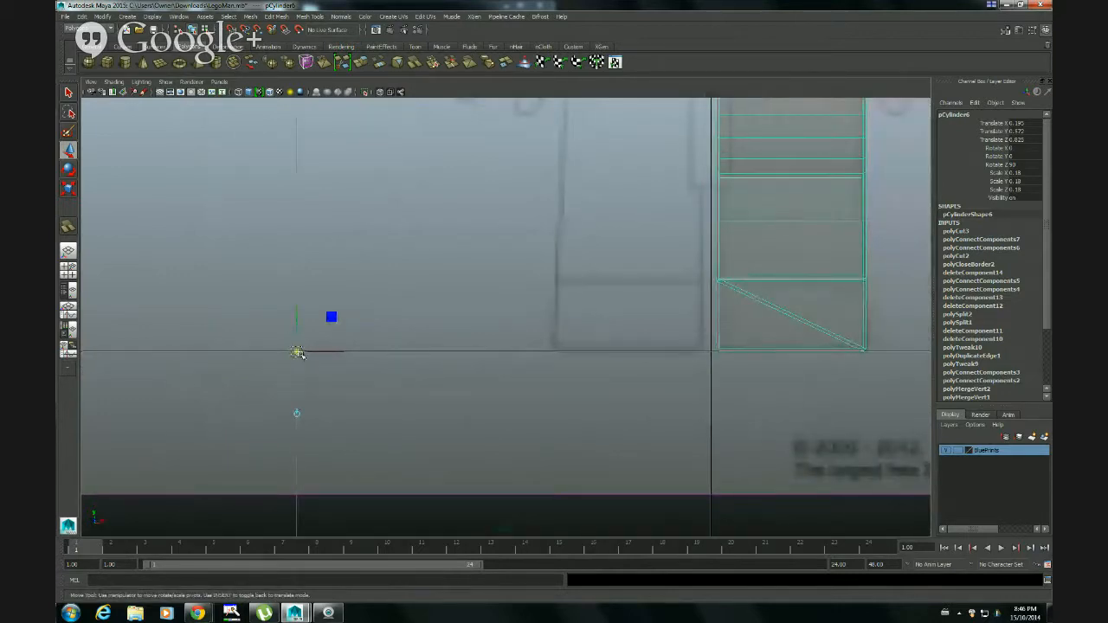
pyautogui.moveTo(297, 352); pyautogui.dragTo(334, 354)
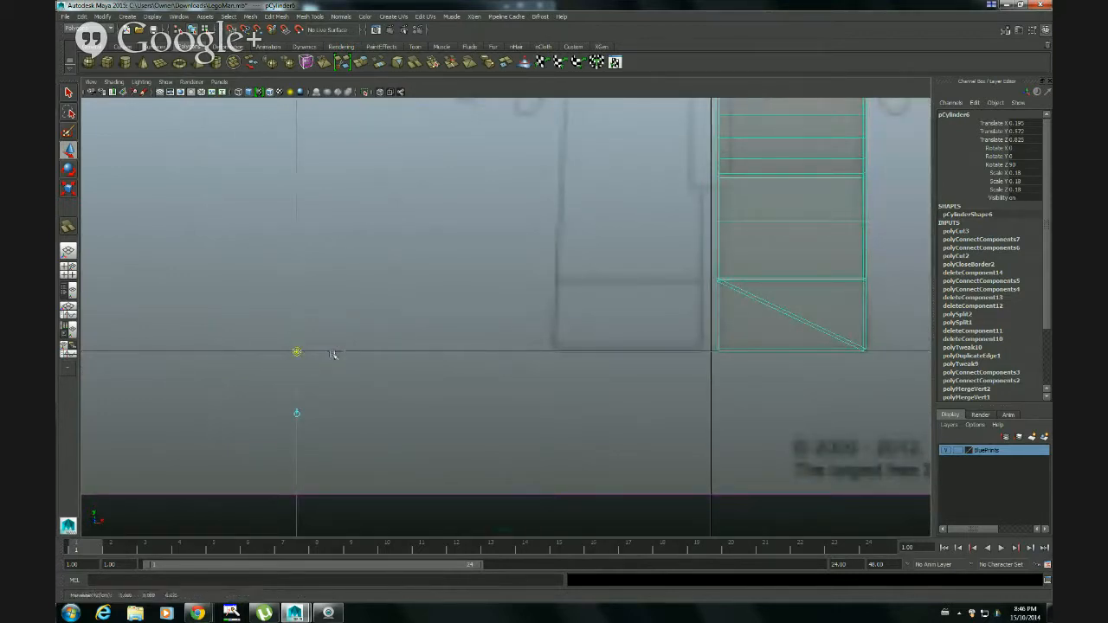
pyautogui.moveTo(493, 354); pyautogui.dragTo(614, 356)
pyautogui.keyDown('alt'); pyautogui.moveTo(794, 385); pyautogui.dragTo(608, 401, button='middle'); pyautogui.keyUp('alt')
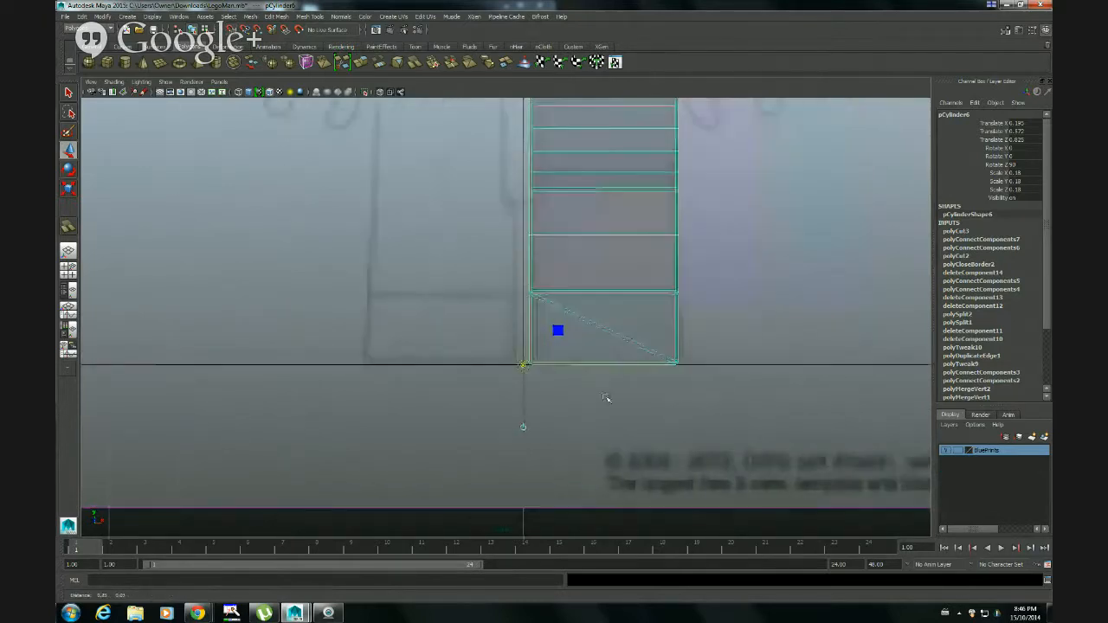
# Show all four views, snap the leg's pivot to the grid origin in the side view, and leave pivot editing
pyautogui.keyDown('alt'); pyautogui.moveTo(586, 406); pyautogui.dragTo(593, 409, button='right'); pyautogui.keyUp('alt')
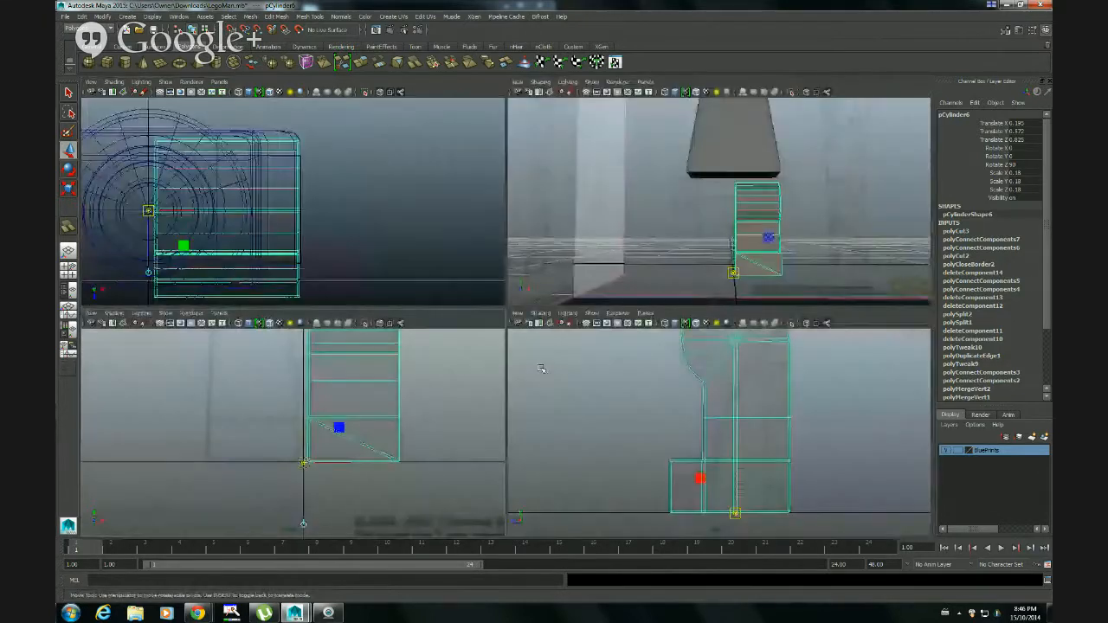
pyautogui.press('space')
pyautogui.keyDown('alt'); pyautogui.moveTo(789, 193); pyautogui.dragTo(638, 278); pyautogui.keyUp('alt')
pyautogui.moveTo(749, 240)
pyautogui.keyDown('alt'); pyautogui.mouseDown()
pyautogui.moveTo(656, 239)
pyautogui.moveTo(683, 252)
pyautogui.moveTo(671, 245)
pyautogui.moveTo(764, 227)
pyautogui.mouseUp(); pyautogui.keyUp('alt')
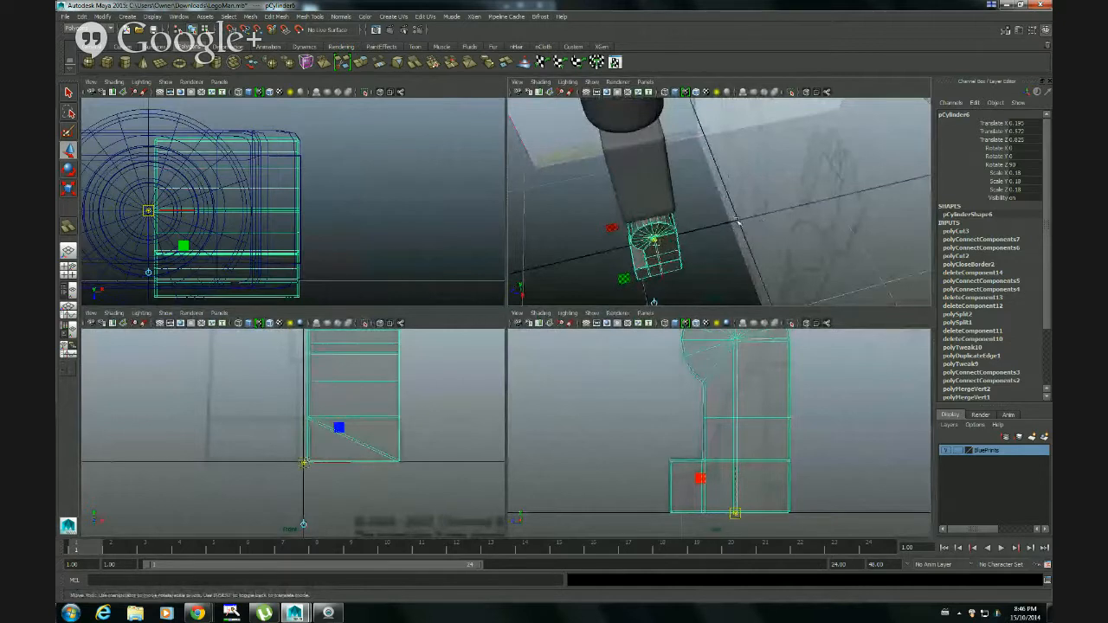
pyautogui.keyDown('alt'); pyautogui.moveTo(815, 441); pyautogui.dragTo(672, 380, button='middle'); pyautogui.keyUp('alt')
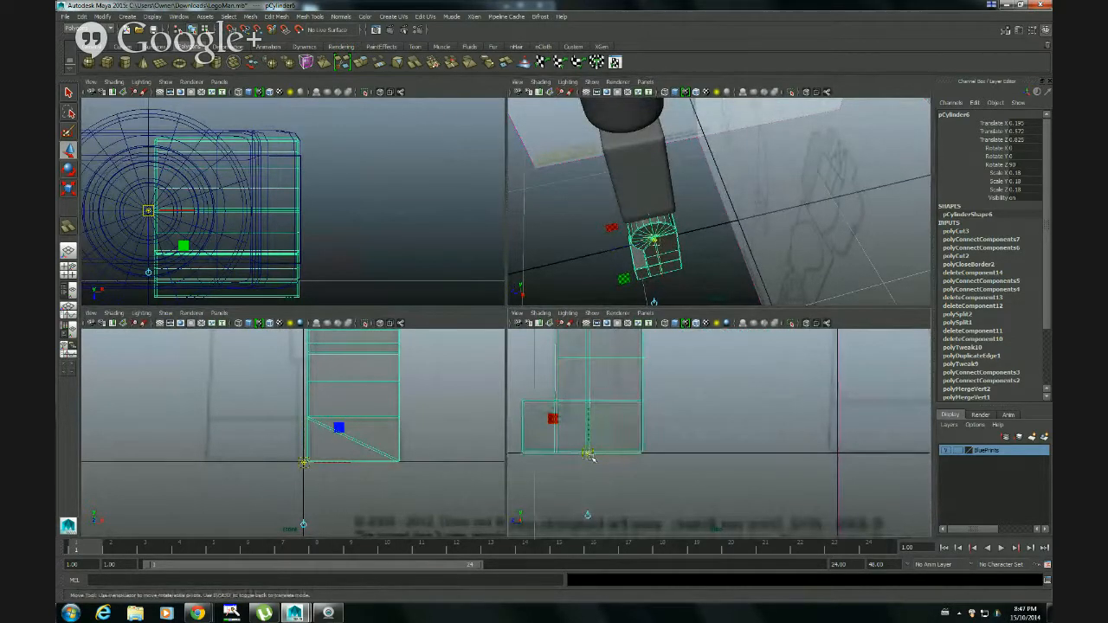
pyautogui.moveTo(588, 456); pyautogui.dragTo(698, 454)
pyautogui.moveTo(838, 455); pyautogui.dragTo(838, 454)
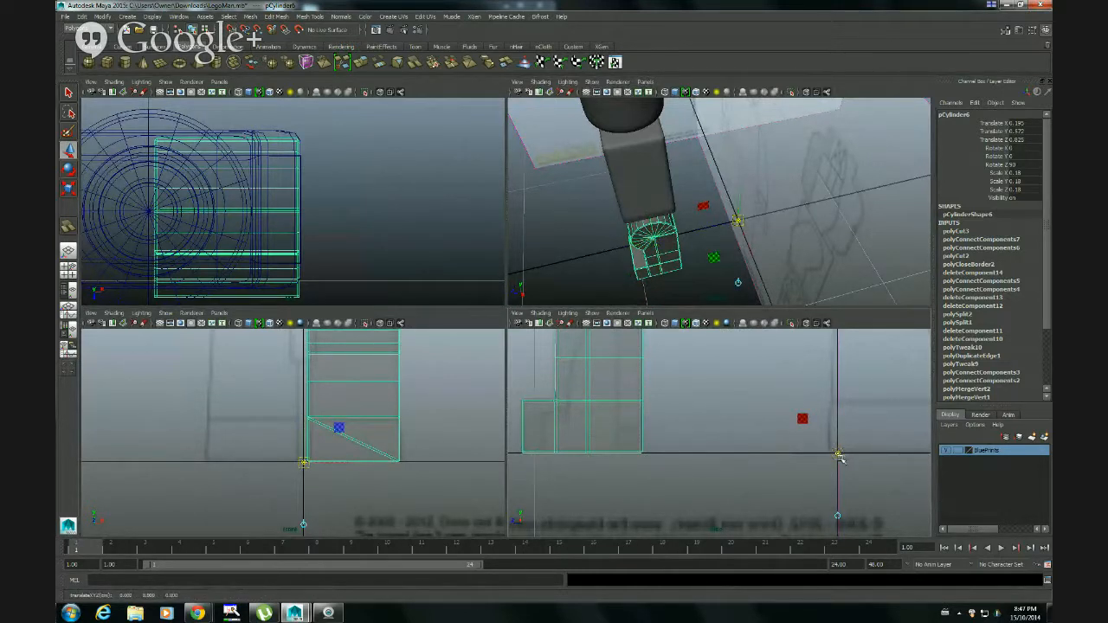
pyautogui.press('Insert')
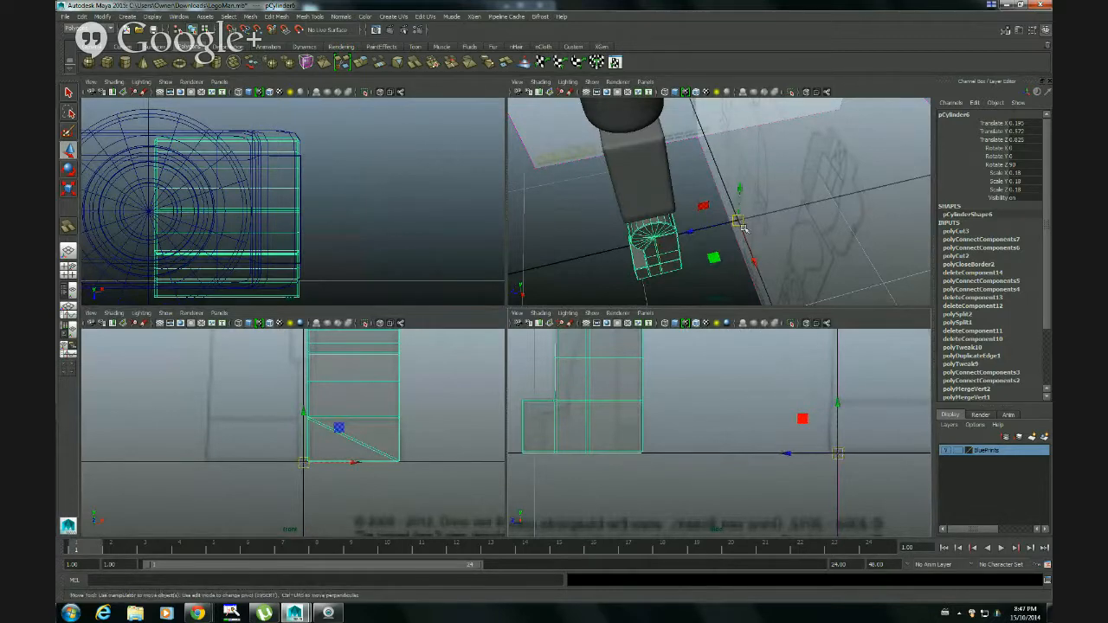
# Maximize the perspective view, open the Duplicate Special options for the leg, and reset them to their defaults
pyautogui.moveTo(725, 239)
pyautogui.keyDown('alt'); pyautogui.mouseDown()
pyautogui.moveTo(729, 209)
pyautogui.moveTo(835, 212)
pyautogui.moveTo(784, 270)
pyautogui.moveTo(724, 255)
pyautogui.mouseUp(); pyautogui.keyUp('alt')
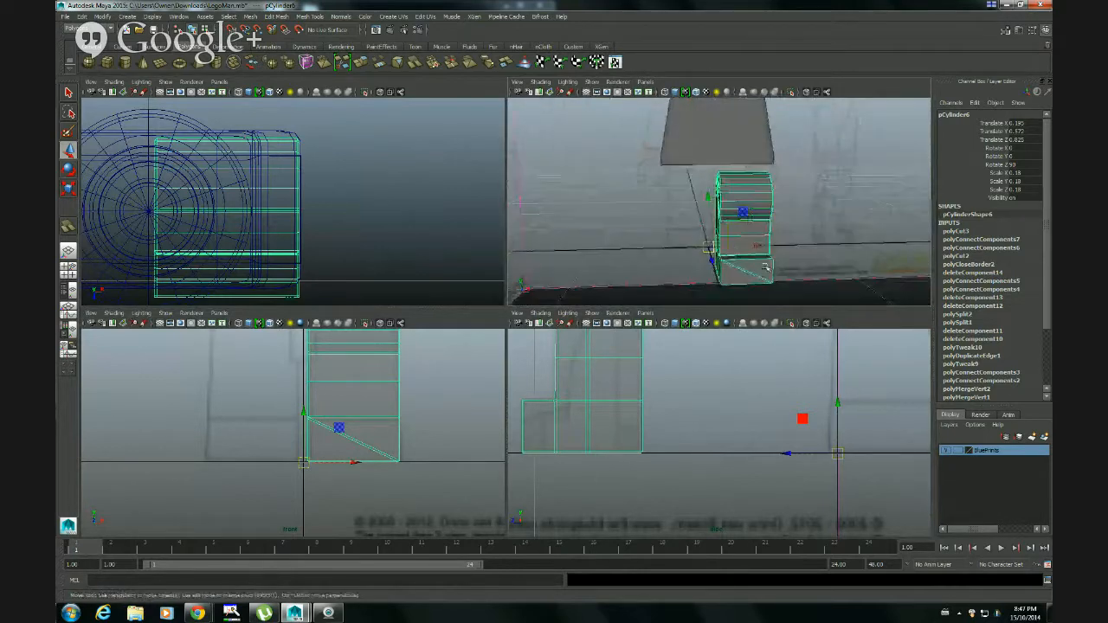
pyautogui.press('space')
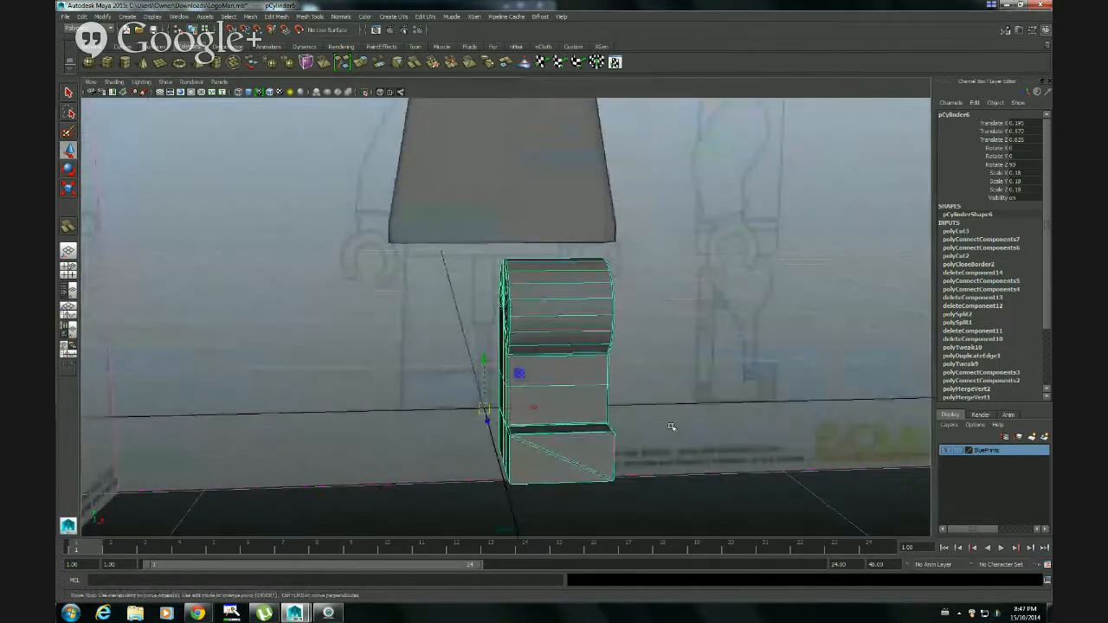
pyautogui.keyDown('alt'); pyautogui.moveTo(707, 465); pyautogui.dragTo(610, 265); pyautogui.keyUp('alt')
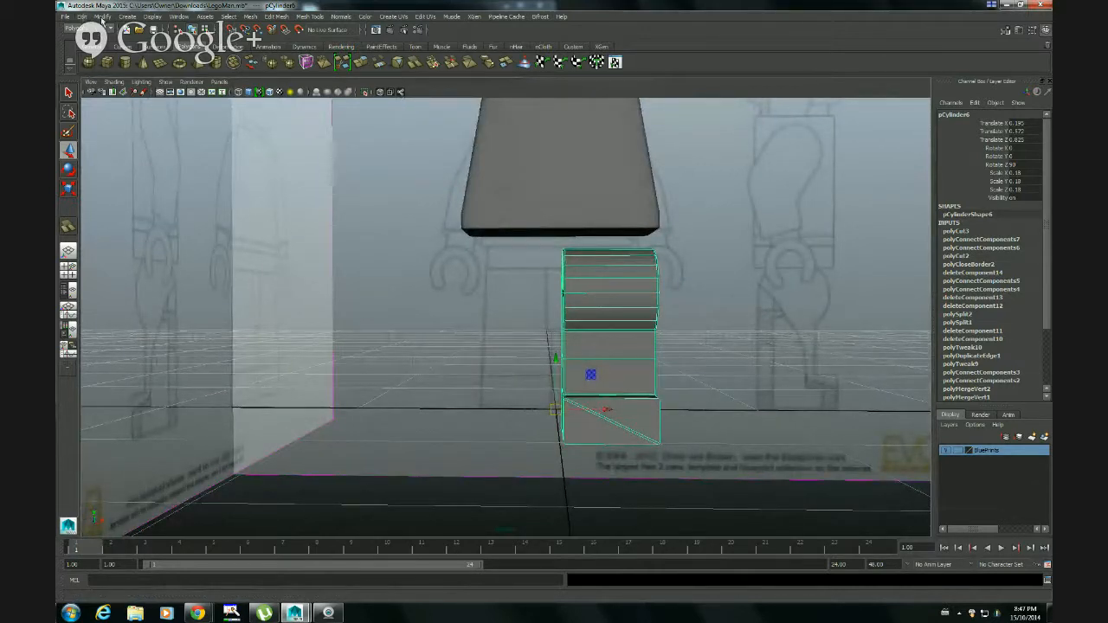
pyautogui.click(82, 17)
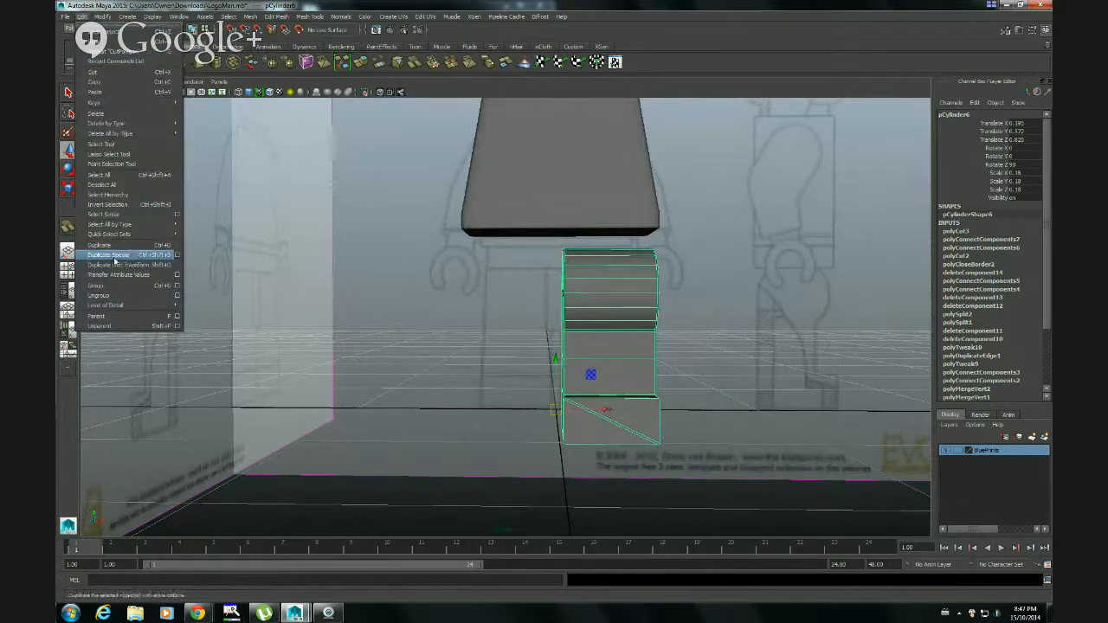
pyautogui.click(179, 255)
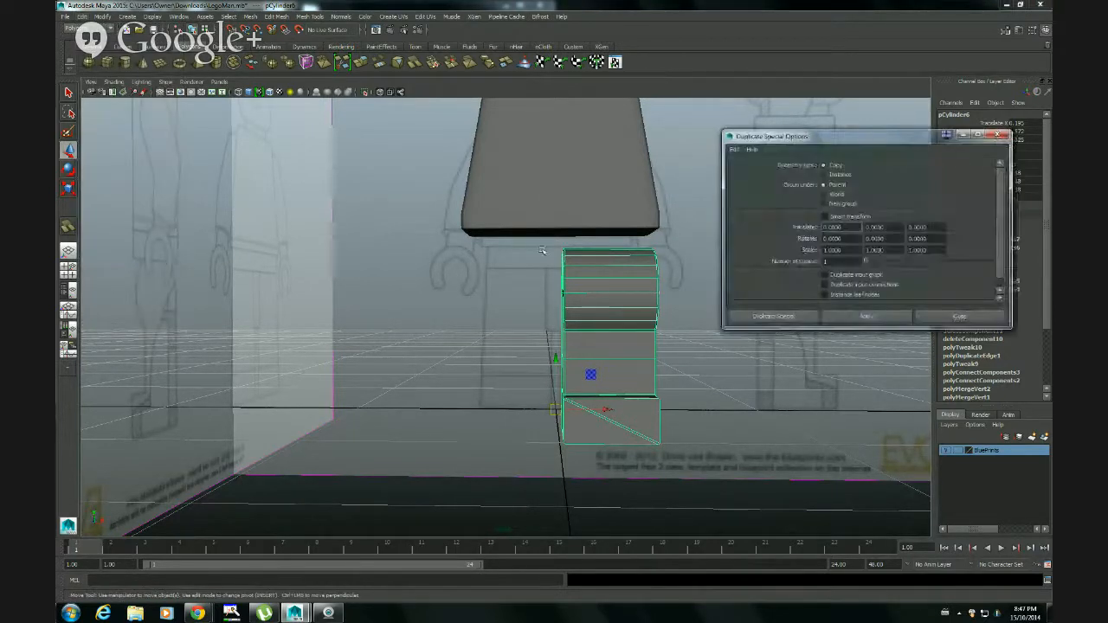
pyautogui.click(736, 151)
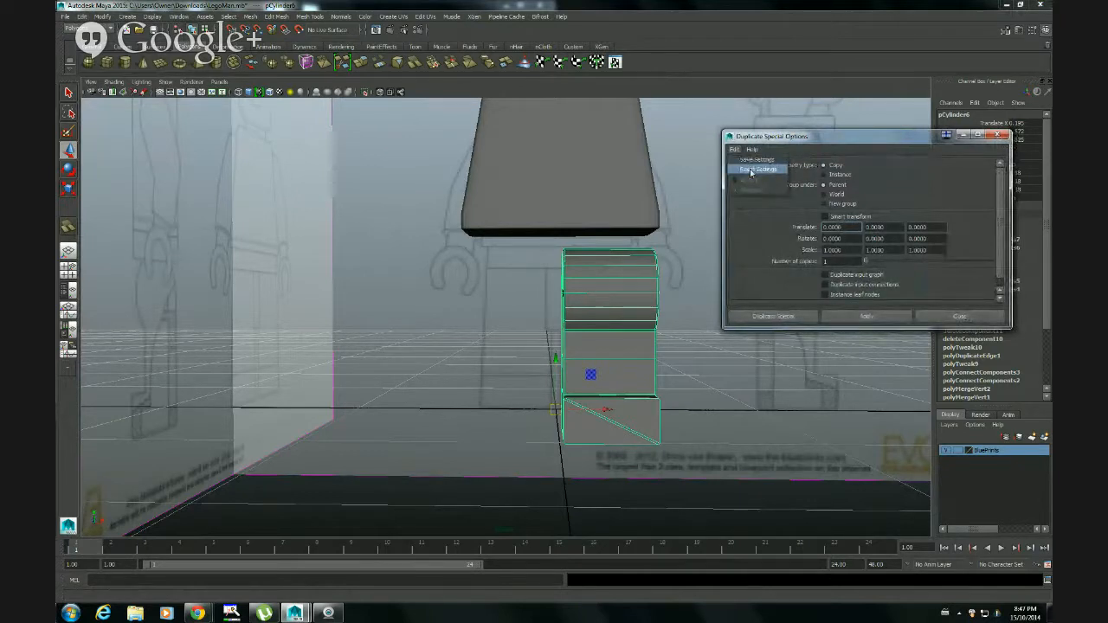
pyautogui.click(751, 172)
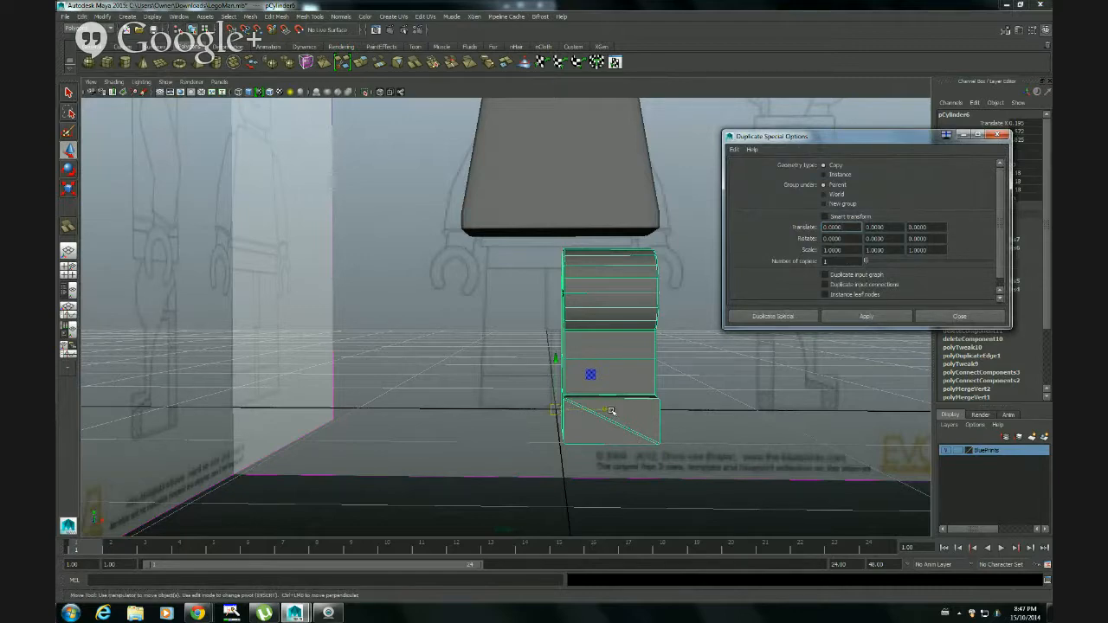
# Set Duplicate Special to a scale X of -1, one copy, and the Instance geometry type
pyautogui.keyDown('alt'); pyautogui.moveTo(651, 423); pyautogui.dragTo(602, 418); pyautogui.keyUp('alt')
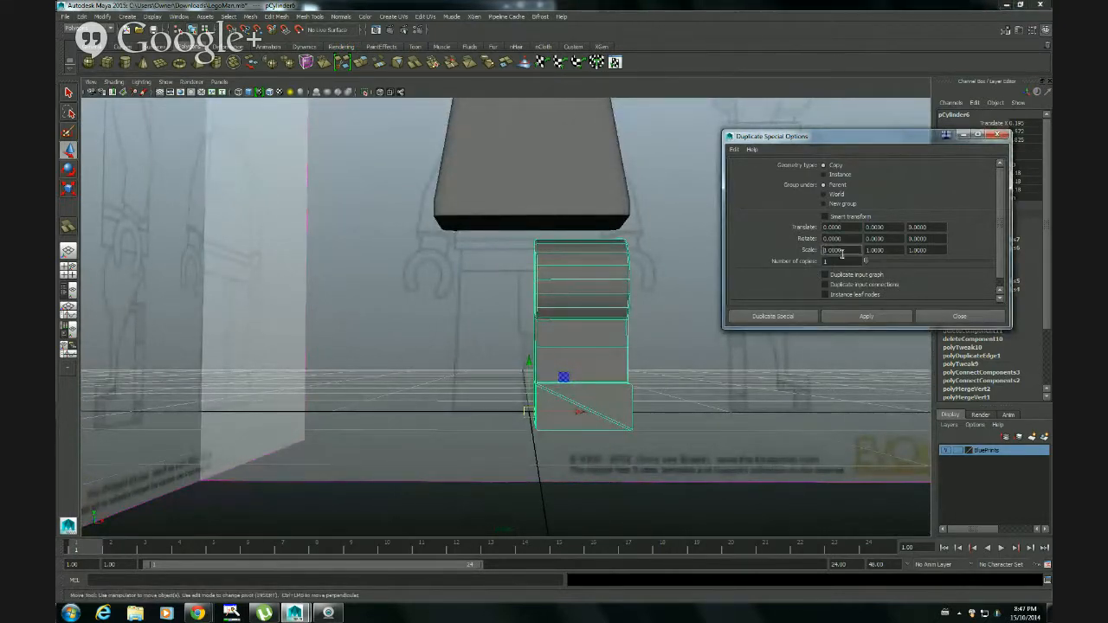
pyautogui.write('-1')
pyautogui.click(842, 260)
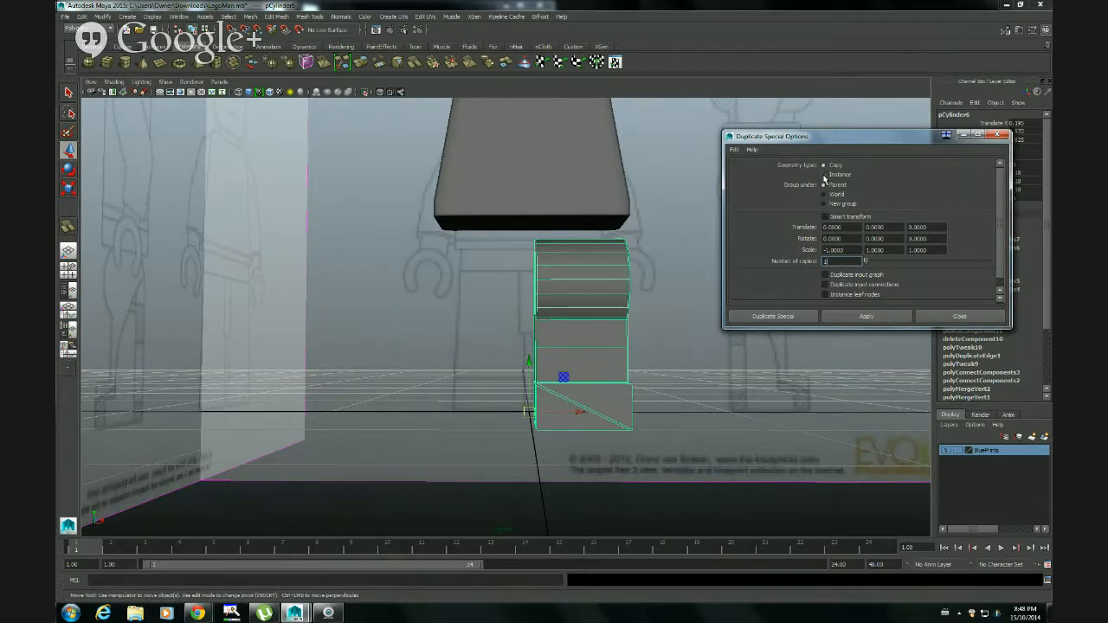
pyautogui.click(823, 175)
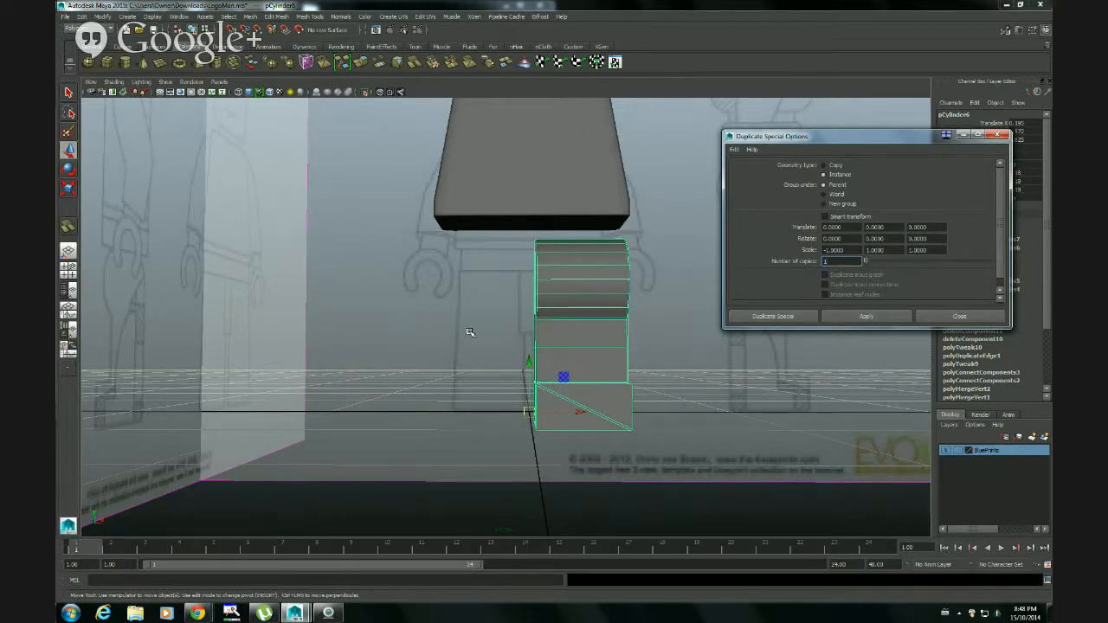
# Try duplicating the leg as a mirrored instance, and undo the duplicate
pyautogui.click(773, 316)
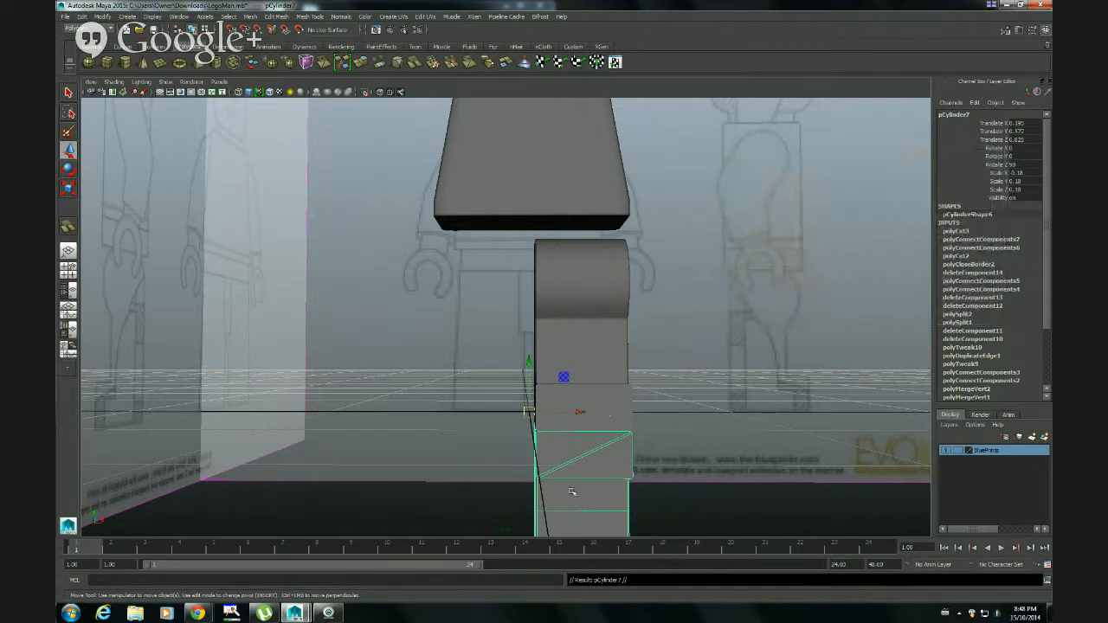
pyautogui.keyDown('alt'); pyautogui.moveTo(608, 443); pyautogui.dragTo(590, 349, button='middle'); pyautogui.keyUp('alt')
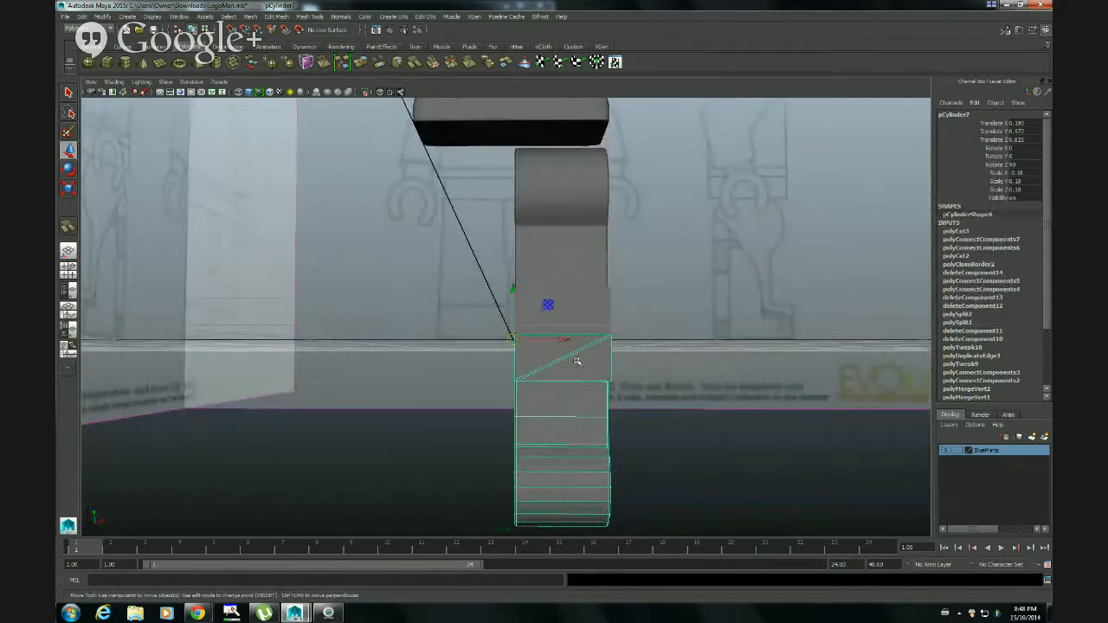
pyautogui.hotkey('ctrl', 'z')
# Duplicate the leg as a mirrored instance with Duplicate Special, using scale X 1 and scale Y -1
pyautogui.click(81, 16)
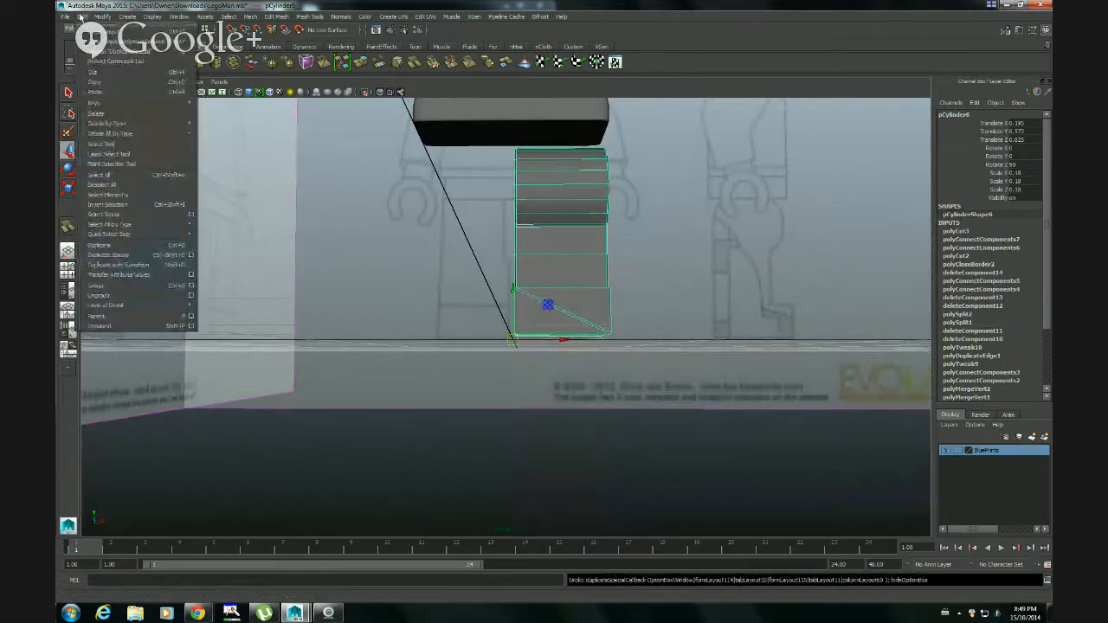
pyautogui.click(189, 257)
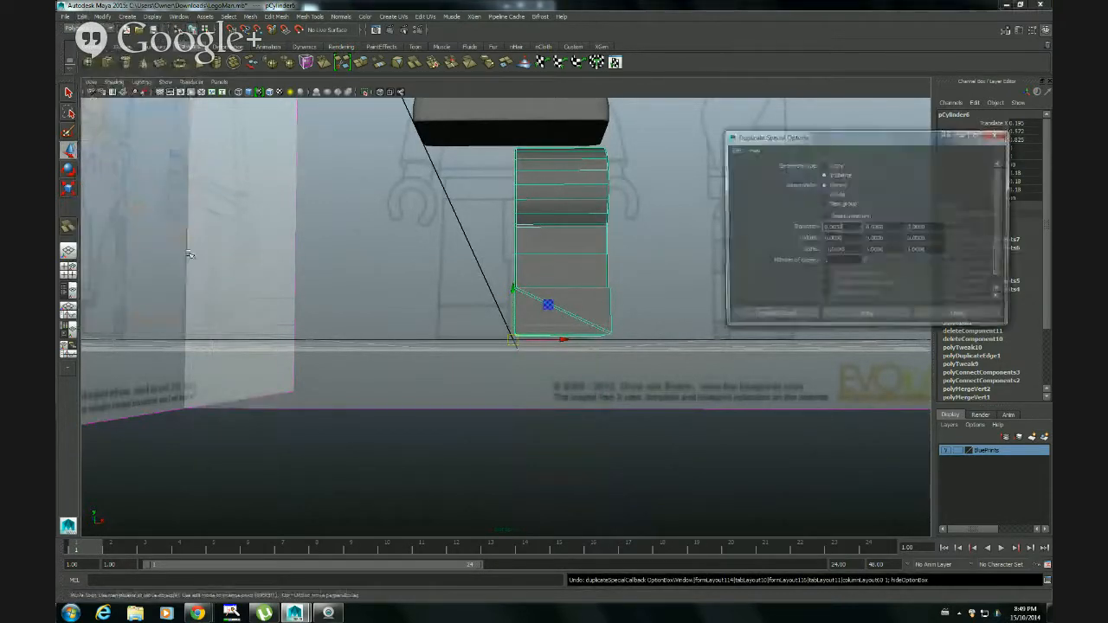
pyautogui.click(825, 249)
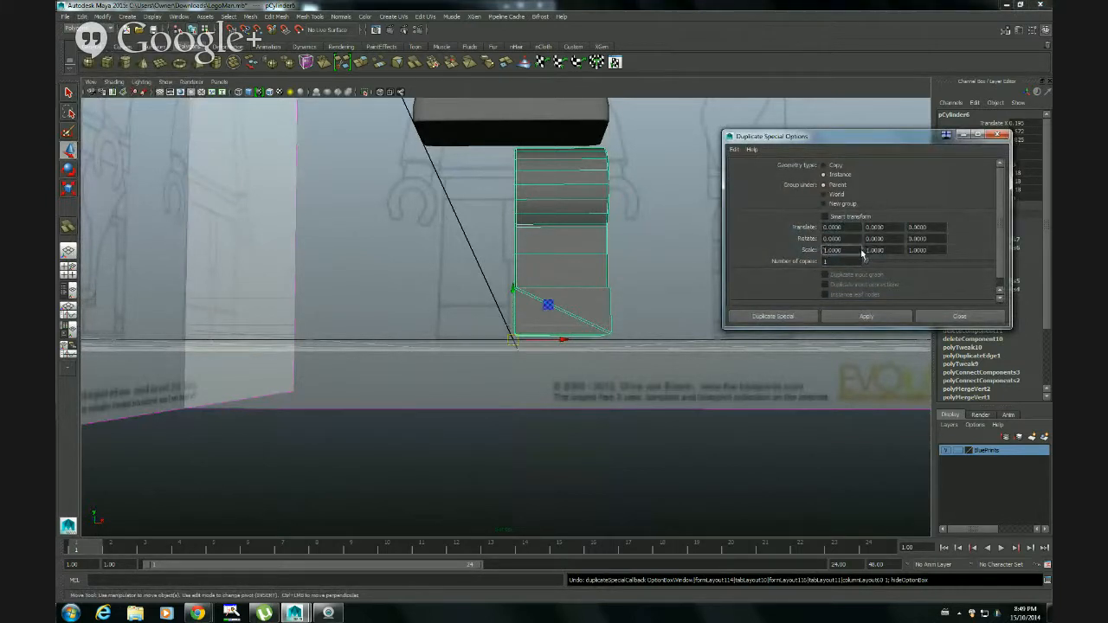
pyautogui.click(865, 249)
pyautogui.write('-')
pyautogui.click(774, 316)
pyautogui.moveTo(610, 291)
pyautogui.keyDown('alt'); pyautogui.mouseDown()
pyautogui.moveTo(637, 292)
pyautogui.moveTo(606, 294)
pyautogui.mouseUp(); pyautogui.keyUp('alt')
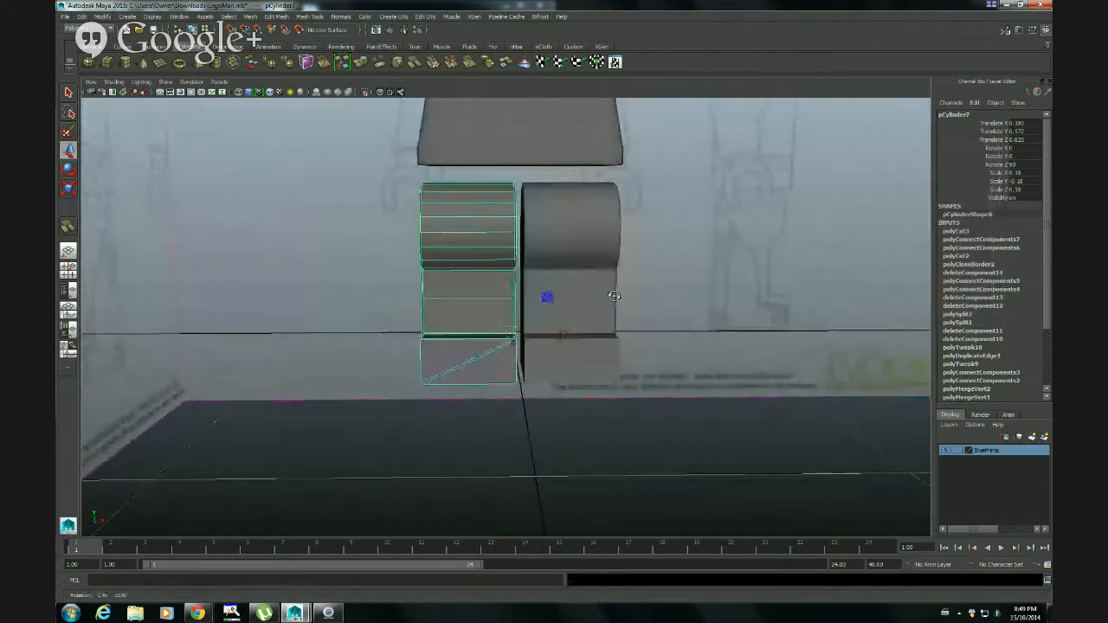
# Examine the original leg and its mirrored instance from several angles and against the blueprint in the front view
pyautogui.click(563, 346)
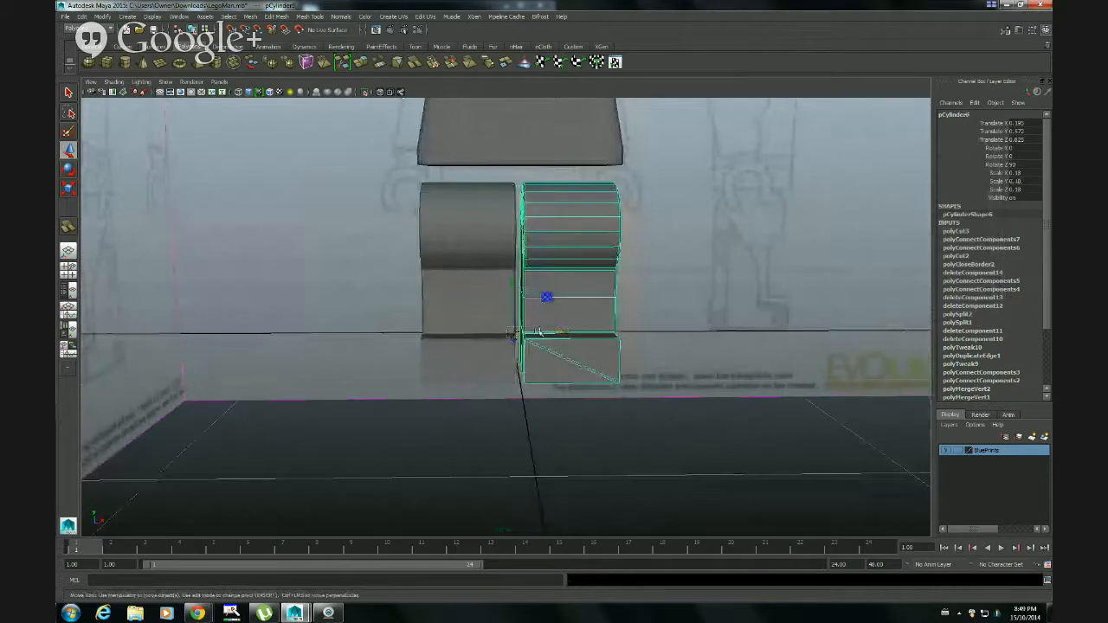
pyautogui.click(461, 286)
pyautogui.keyDown('alt'); pyautogui.moveTo(504, 297); pyautogui.dragTo(620, 344); pyautogui.keyUp('alt')
pyautogui.click(563, 389)
pyautogui.click(485, 314)
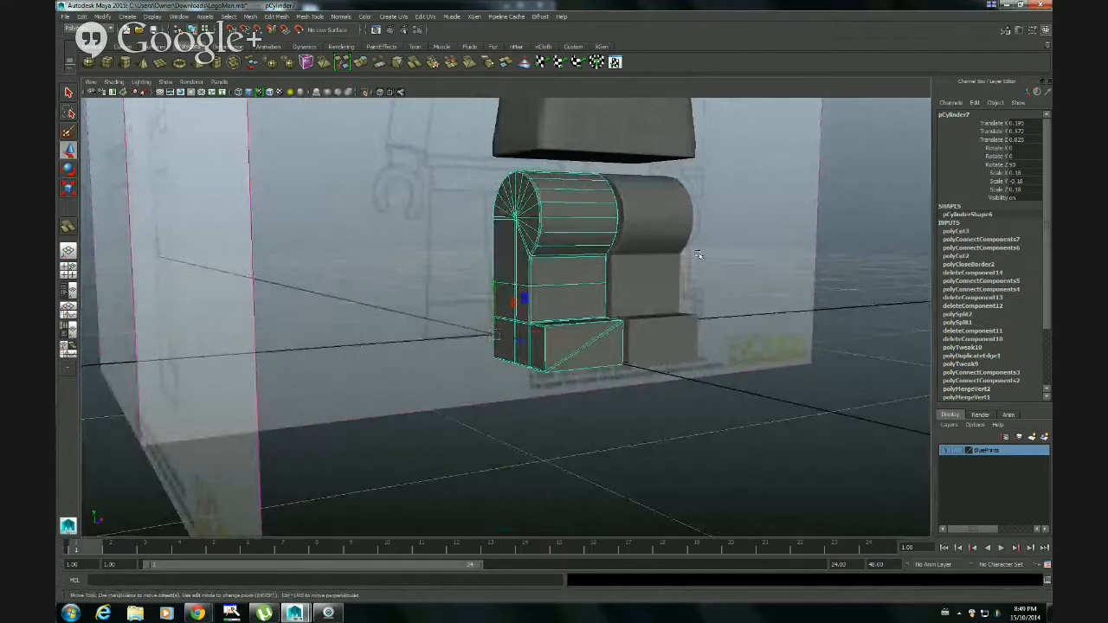
pyautogui.keyDown('alt'); pyautogui.moveTo(593, 222); pyautogui.dragTo(372, 223); pyautogui.keyUp('alt')
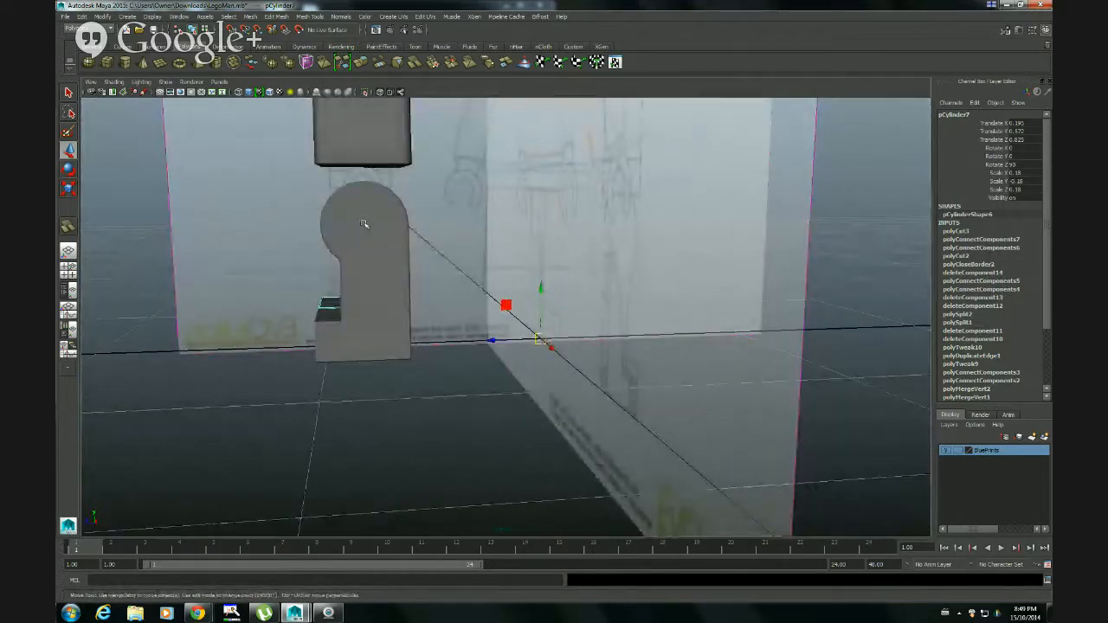
pyautogui.keyDown('alt'); pyautogui.moveTo(361, 227); pyautogui.dragTo(559, 325); pyautogui.keyUp('alt')
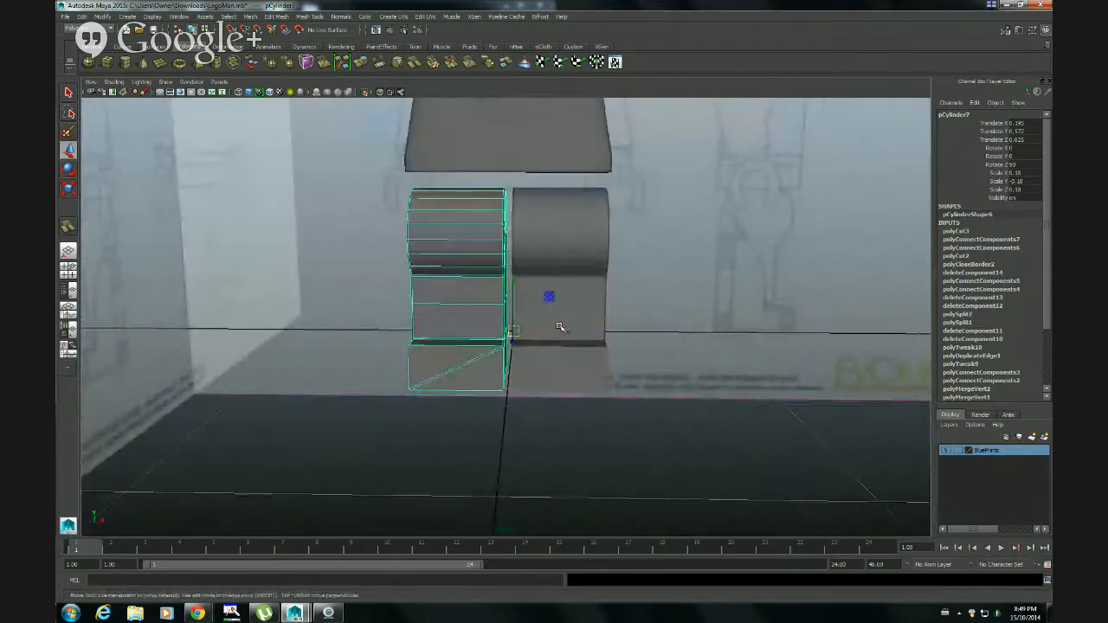
pyautogui.press('space')
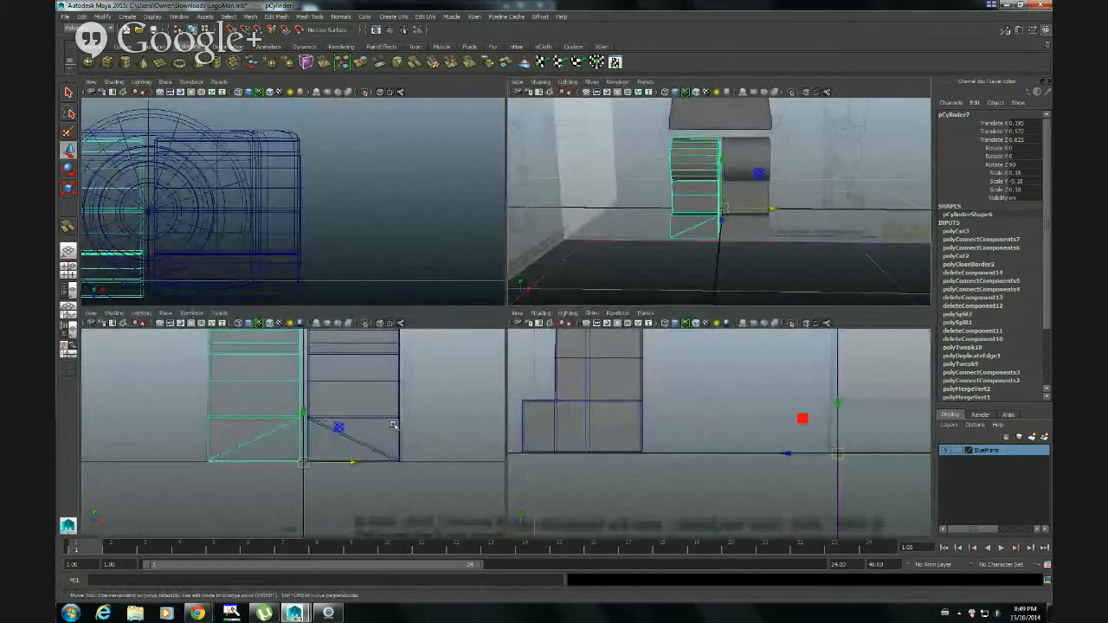
pyautogui.press('space')
pyautogui.scroll(-5, 650, 351)
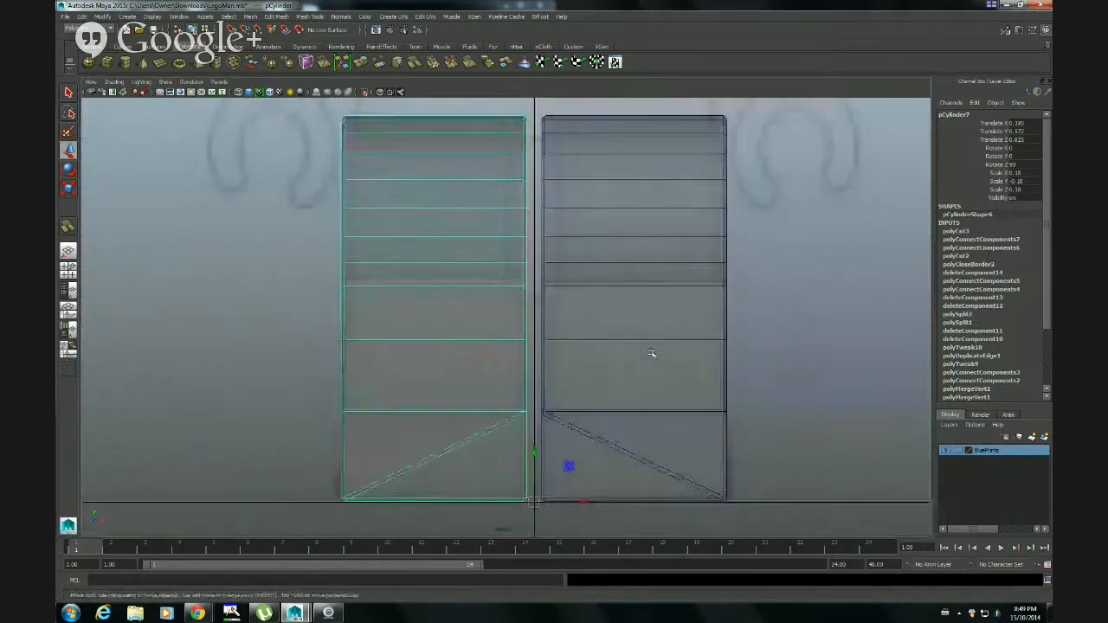
pyautogui.scroll(2, 666, 340)
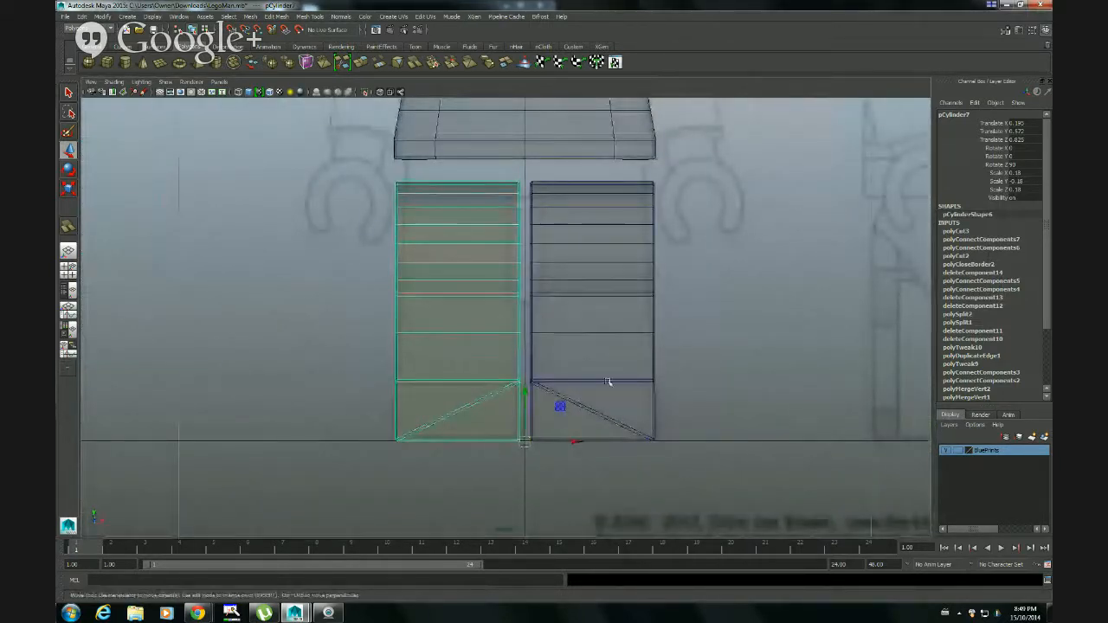
# Move the original leg sideways along X to uncover the front blueprint, and undo the move
pyautogui.click(653, 415)
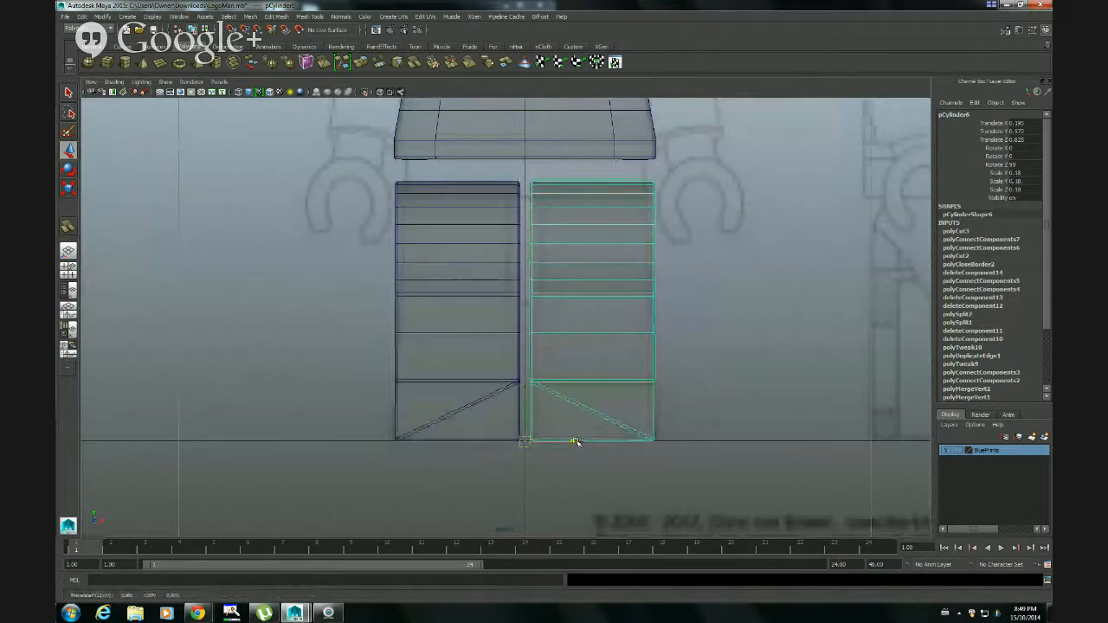
pyautogui.moveTo(575, 443); pyautogui.dragTo(792, 426)
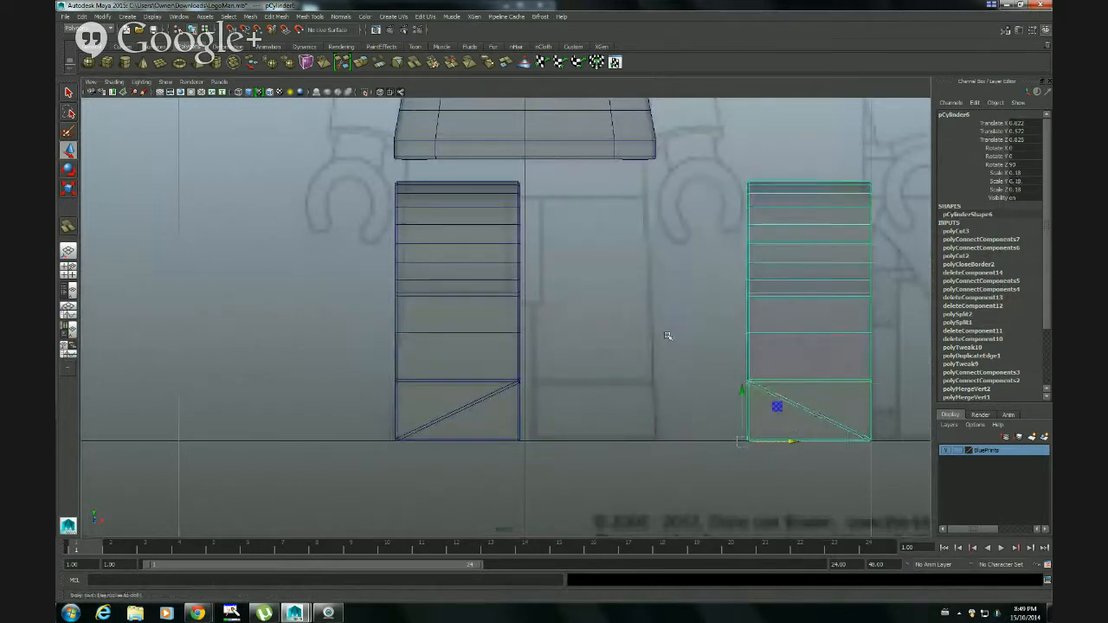
pyautogui.scroll(-3, 667, 339)
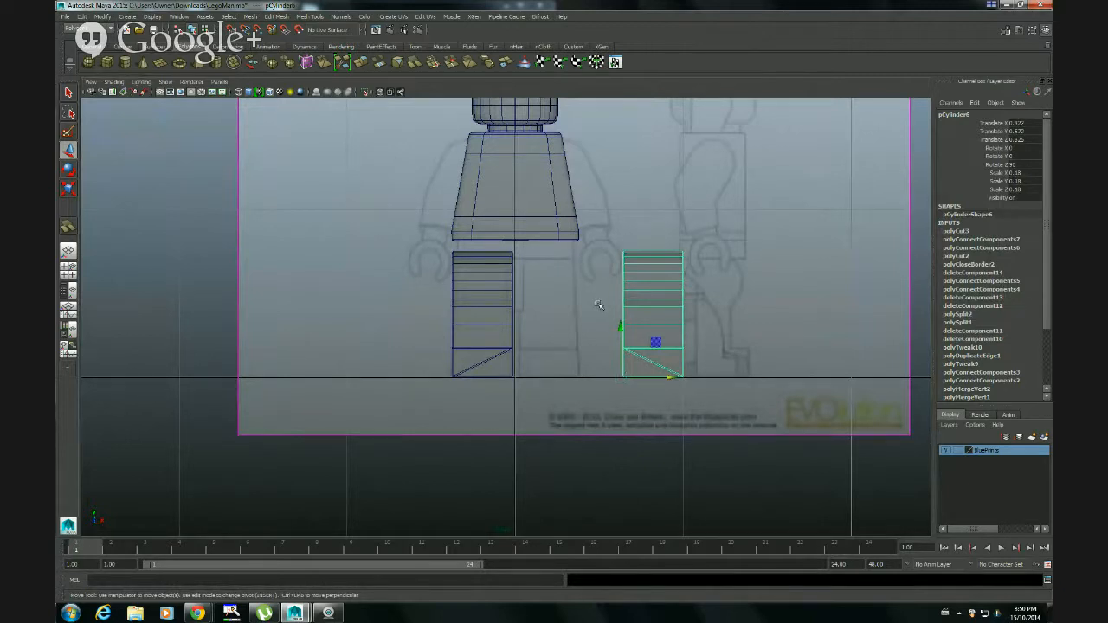
pyautogui.moveTo(598, 304); pyautogui.dragTo(529, 267, button='middle')
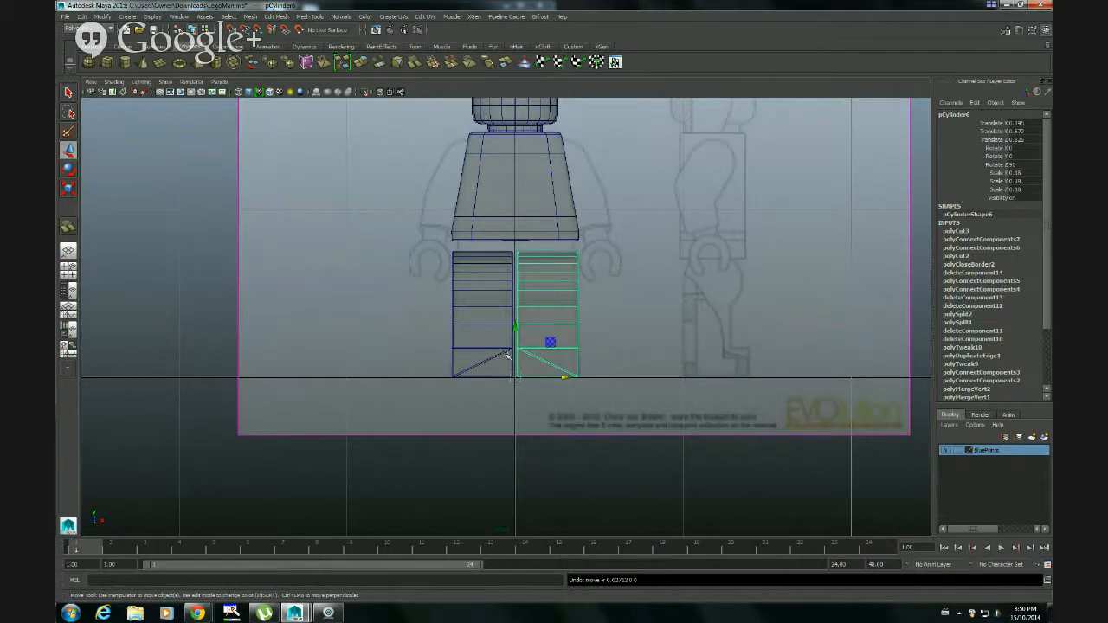
# Add a lattice deformer to the original leg using the current lattice options
pyautogui.keyDown('alt'); pyautogui.moveTo(518, 377); pyautogui.dragTo(757, 379, button='right'); pyautogui.keyUp('alt')
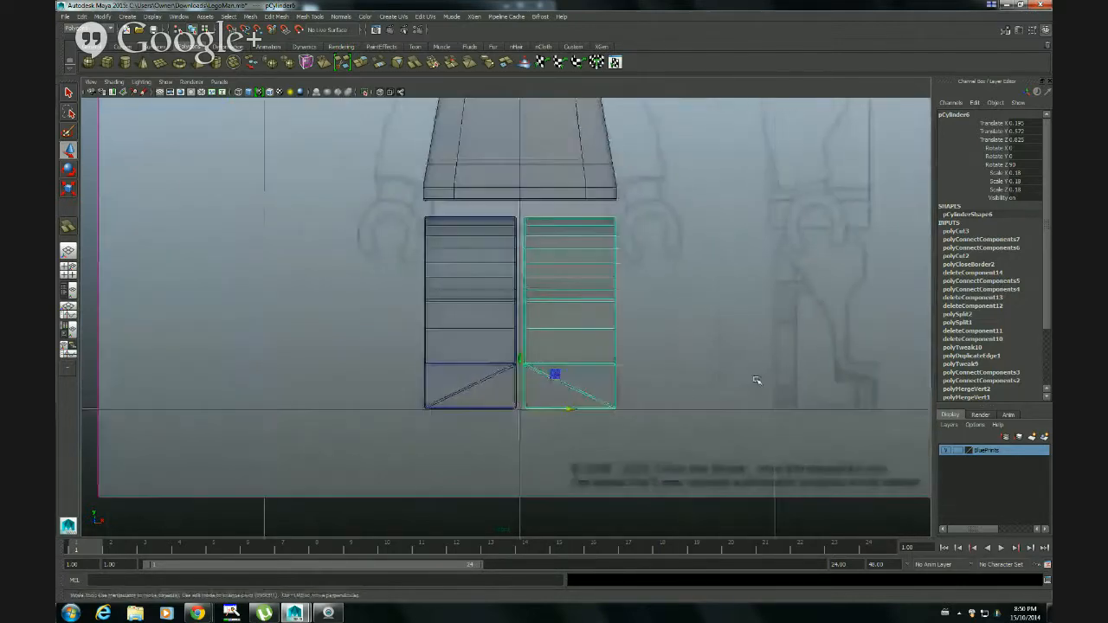
pyautogui.keyDown('alt'); pyautogui.moveTo(630, 364); pyautogui.dragTo(551, 404, button='middle'); pyautogui.keyUp('alt')
pyautogui.keyDown('alt'); pyautogui.moveTo(551, 404); pyautogui.dragTo(727, 387, button='right'); pyautogui.keyUp('alt')
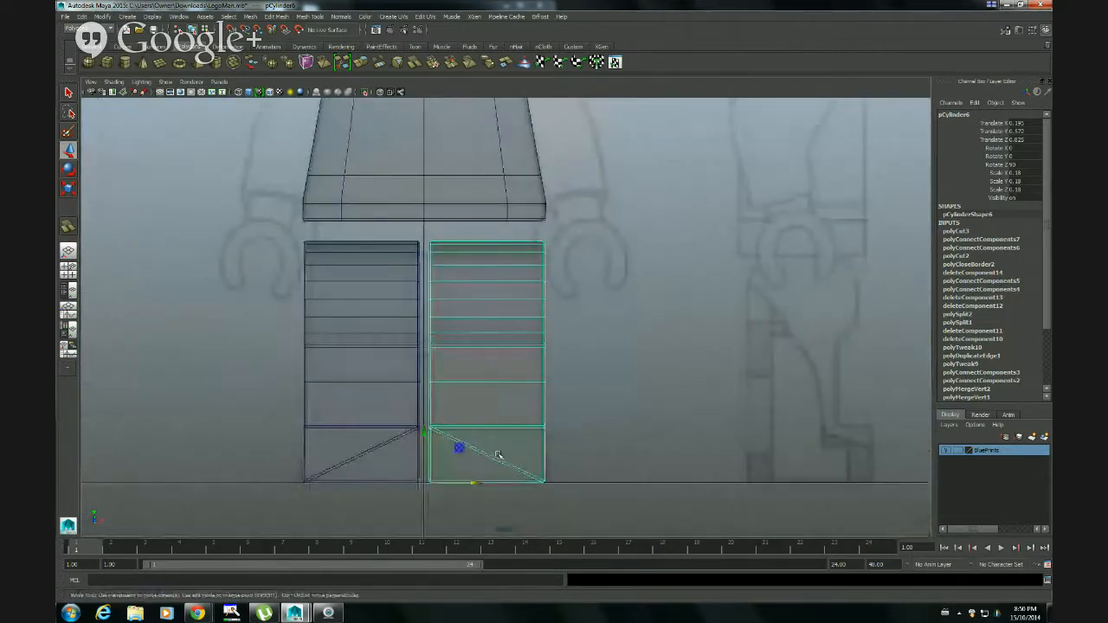
pyautogui.keyDown('alt'); pyautogui.moveTo(564, 420); pyautogui.dragTo(577, 408, button='middle'); pyautogui.keyUp('alt')
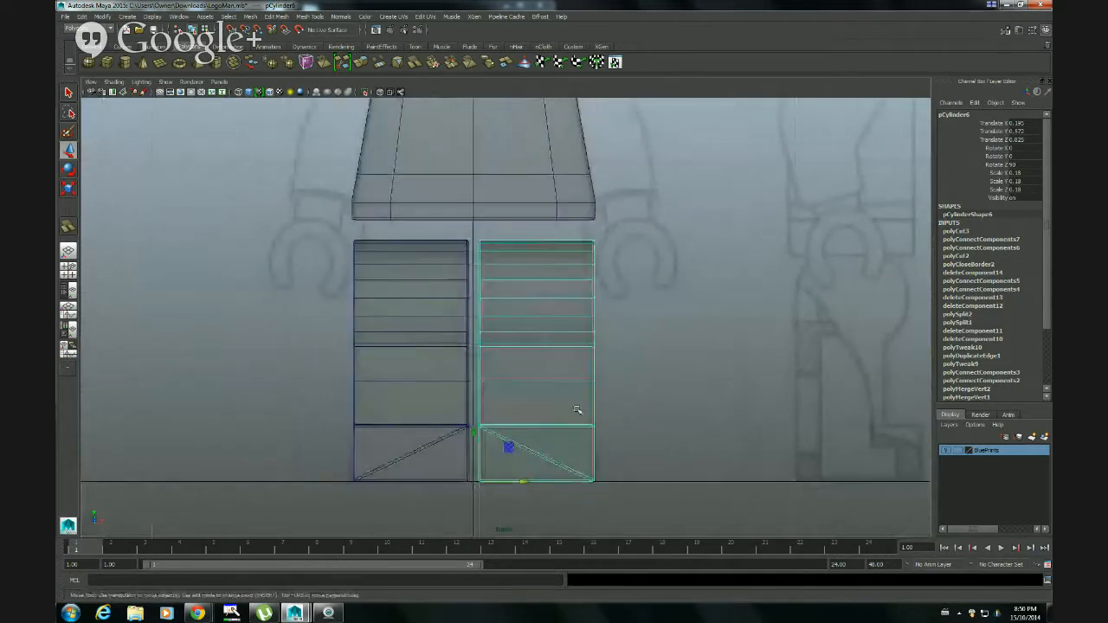
pyautogui.keyDown('alt'); pyautogui.moveTo(576, 408); pyautogui.dragTo(607, 370, button='right'); pyautogui.keyUp('alt')
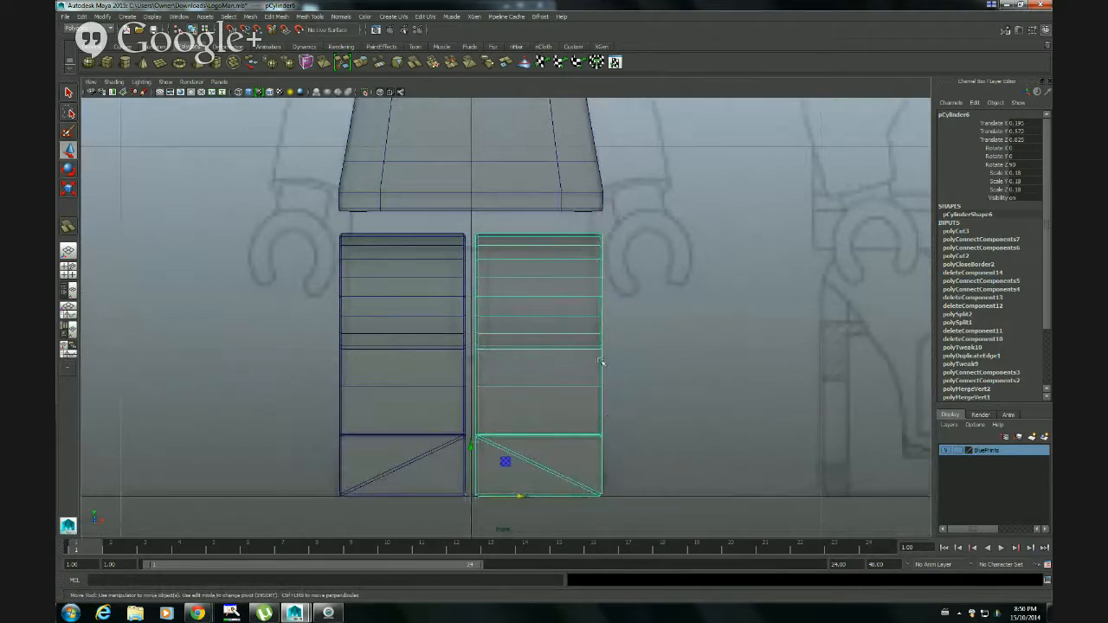
pyautogui.click(78, 29)
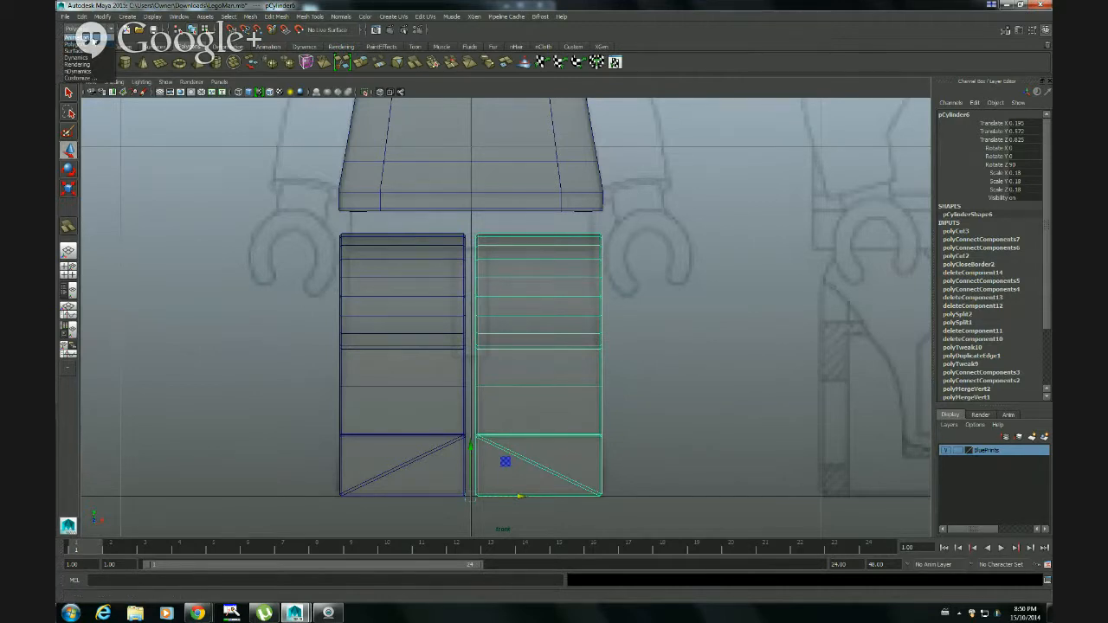
pyautogui.click(76, 37)
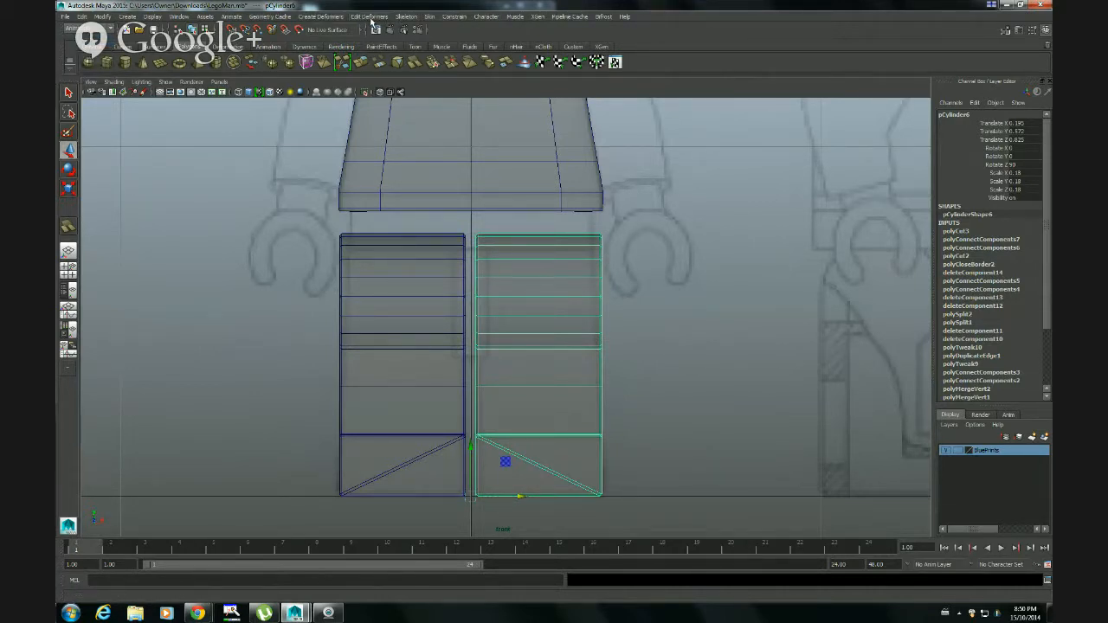
pyautogui.click(330, 16)
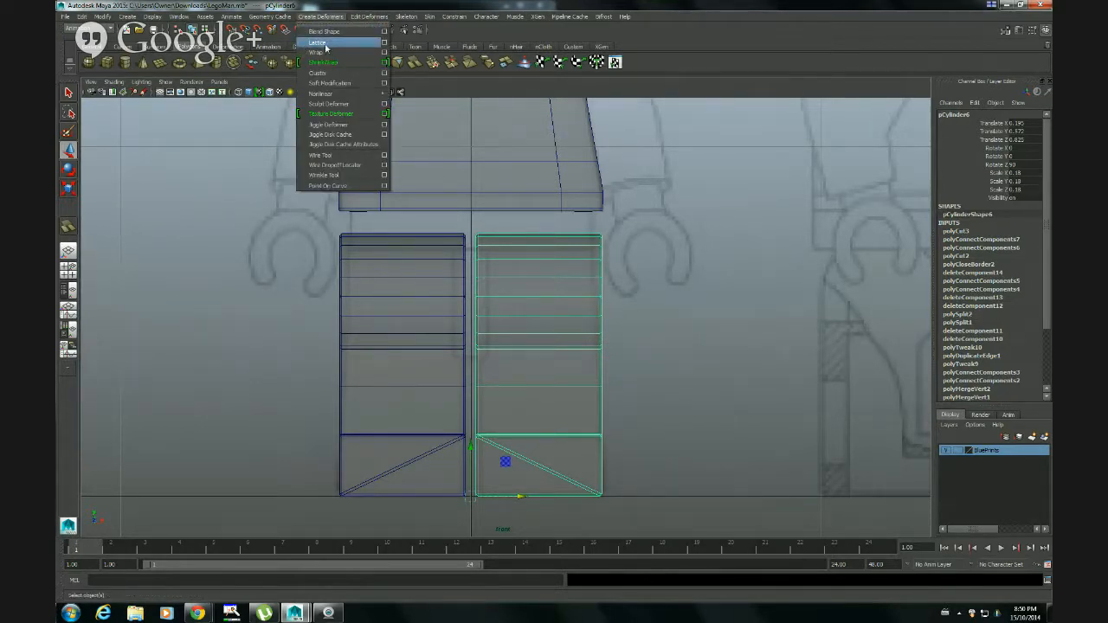
pyautogui.click(385, 44)
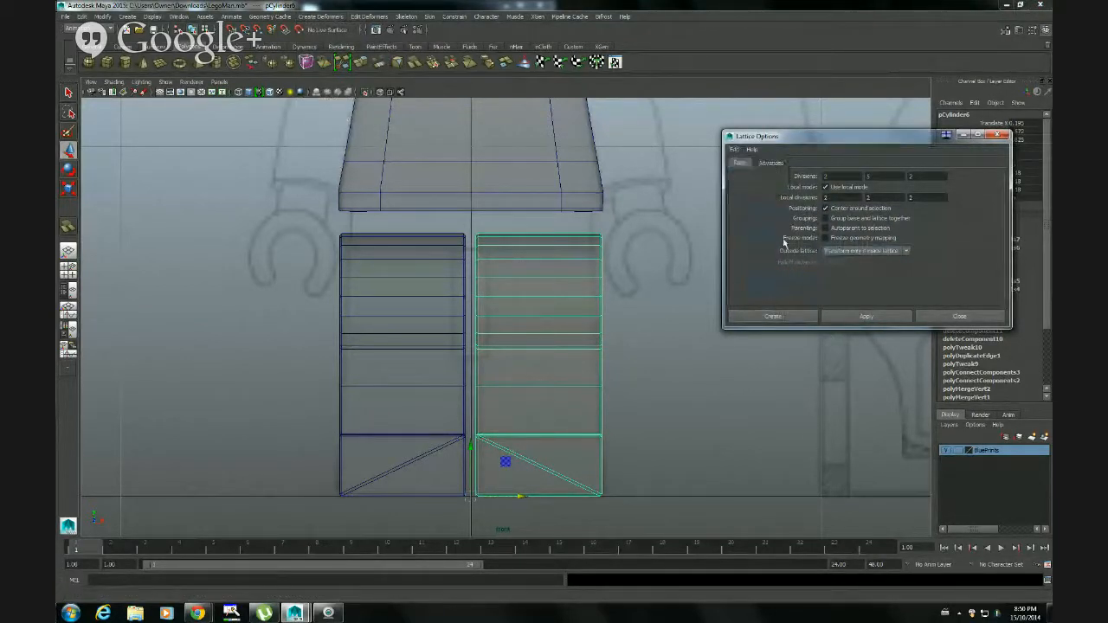
pyautogui.click(797, 322)
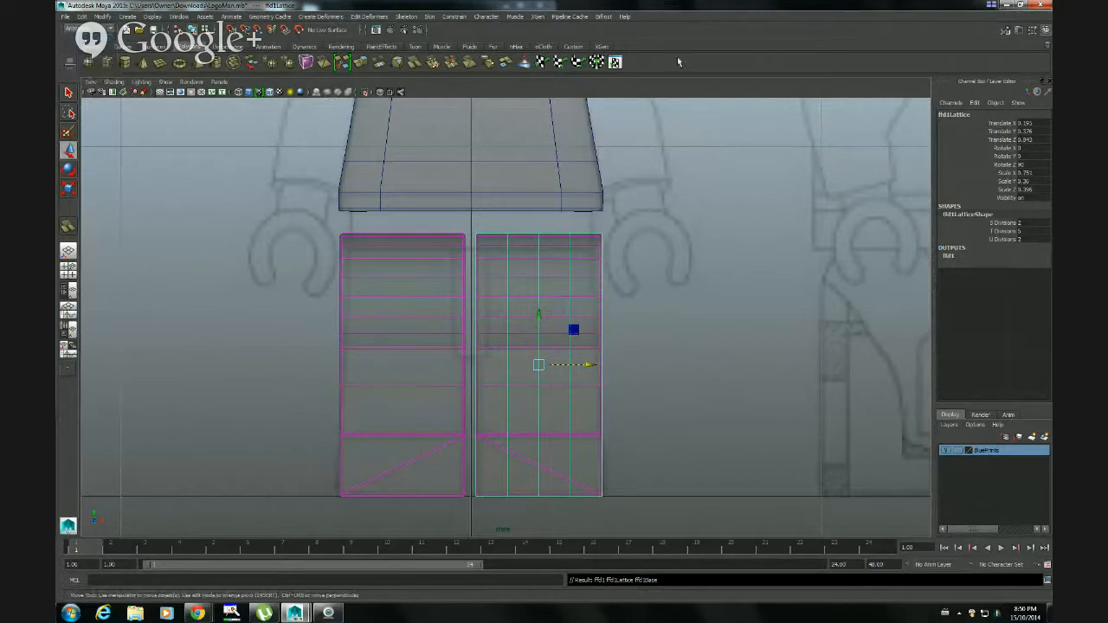
# Return to the perspective view and set the lattice's T divisions to 2
pyautogui.press('space')
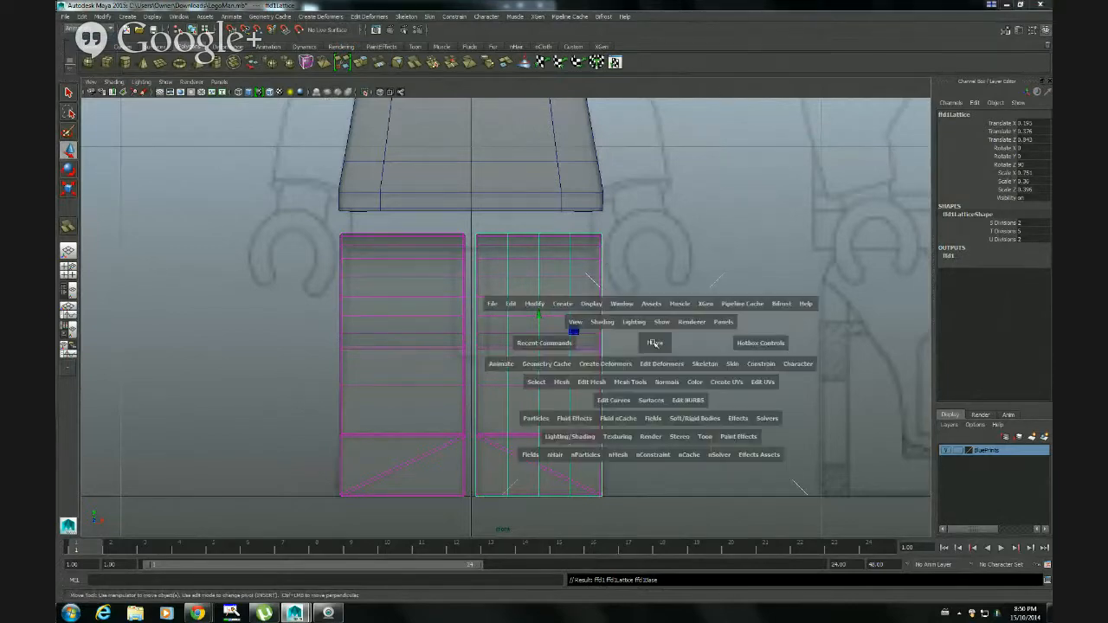
pyautogui.press('space')
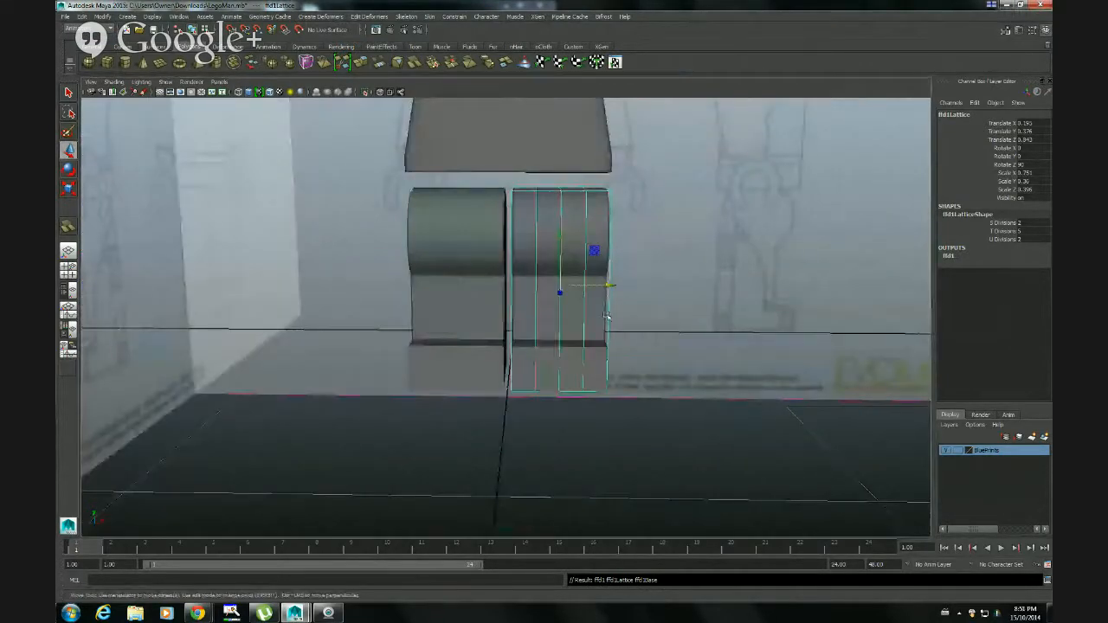
pyautogui.keyDown('alt'); pyautogui.moveTo(651, 263); pyautogui.dragTo(620, 354); pyautogui.keyUp('alt')
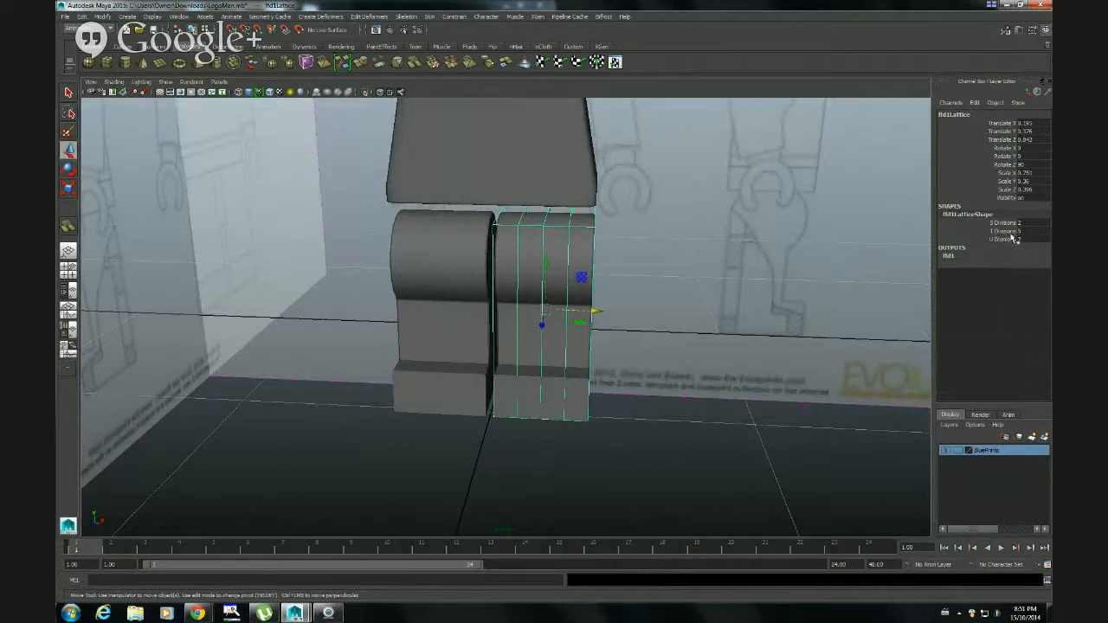
pyautogui.keyDown('alt'); pyautogui.moveTo(504, 328); pyautogui.dragTo(513, 327); pyautogui.keyUp('alt')
pyautogui.keyDown('alt'); pyautogui.moveTo(512, 328); pyautogui.dragTo(608, 347, button='right'); pyautogui.keyUp('alt')
pyautogui.keyDown('alt'); pyautogui.moveTo(607, 347); pyautogui.dragTo(612, 340); pyautogui.keyUp('alt')
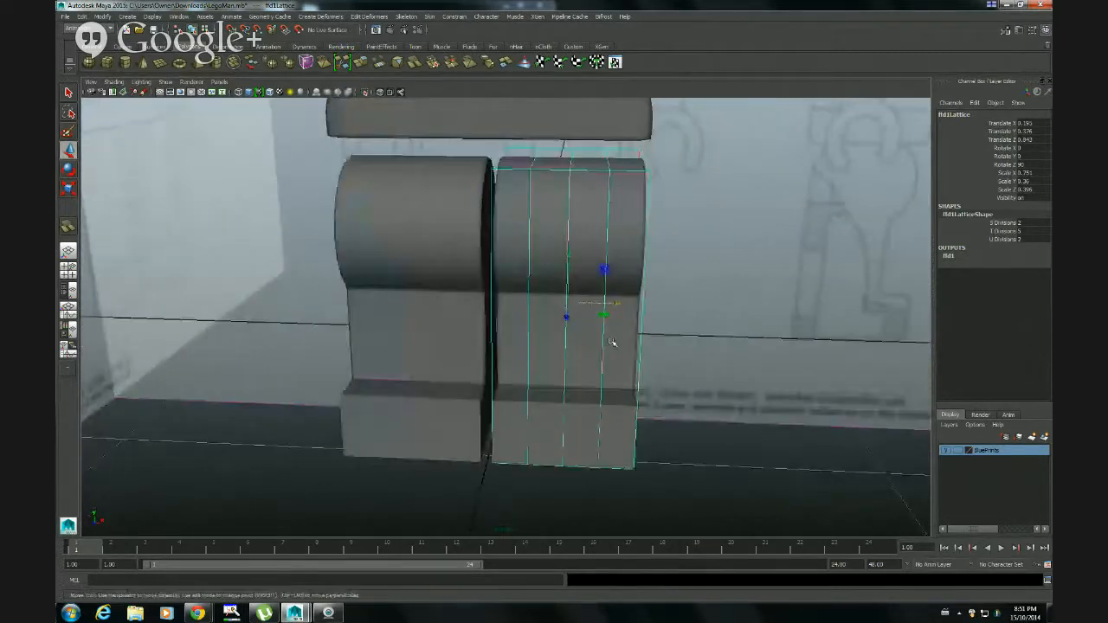
pyautogui.doubleClick(1022, 231)
pyautogui.write('2')
pyautogui.press('Return')
# Switch the lattice to lattice point editing and show it in the maximized front view
pyautogui.keyDown('alt'); pyautogui.moveTo(840, 283); pyautogui.dragTo(683, 298); pyautogui.keyUp('alt')
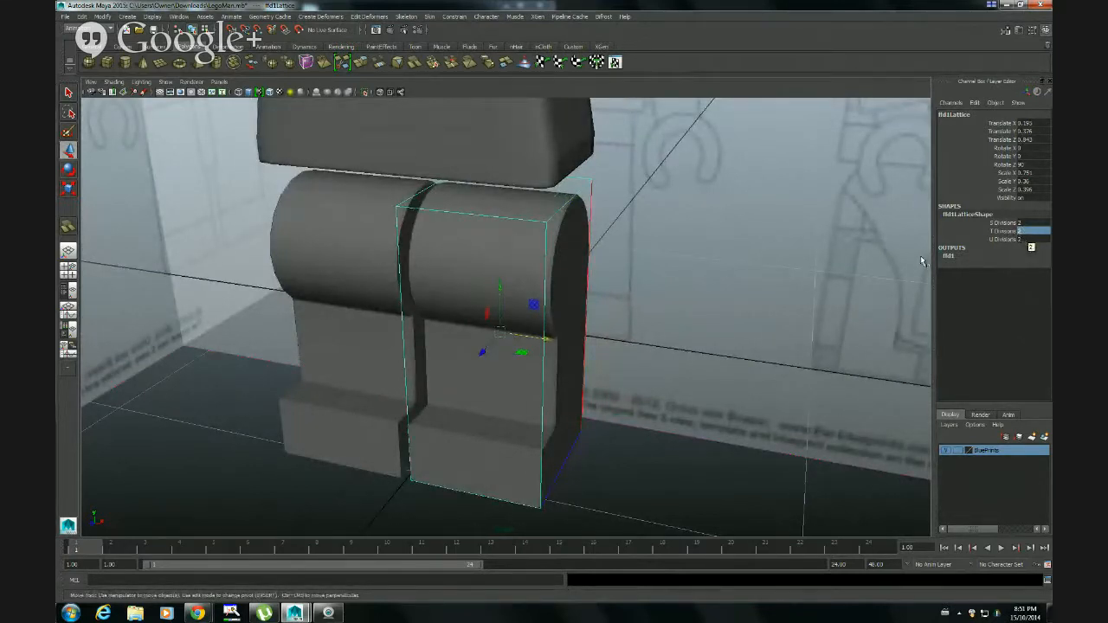
pyautogui.keyDown('alt'); pyautogui.moveTo(921, 261); pyautogui.dragTo(656, 331); pyautogui.keyUp('alt')
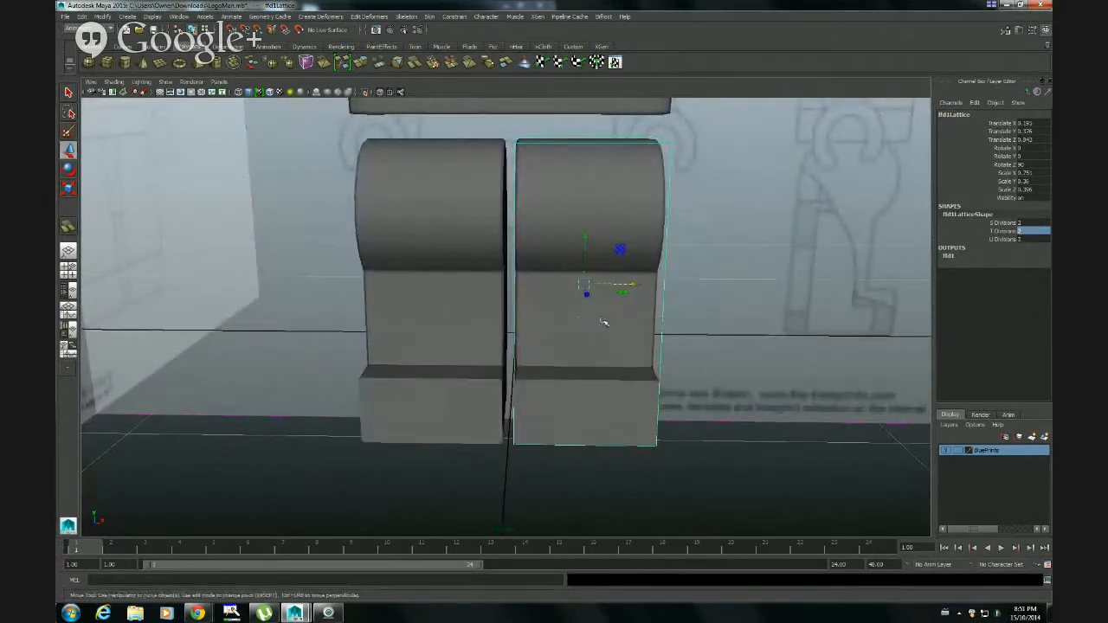
pyautogui.rightClick(661, 316)
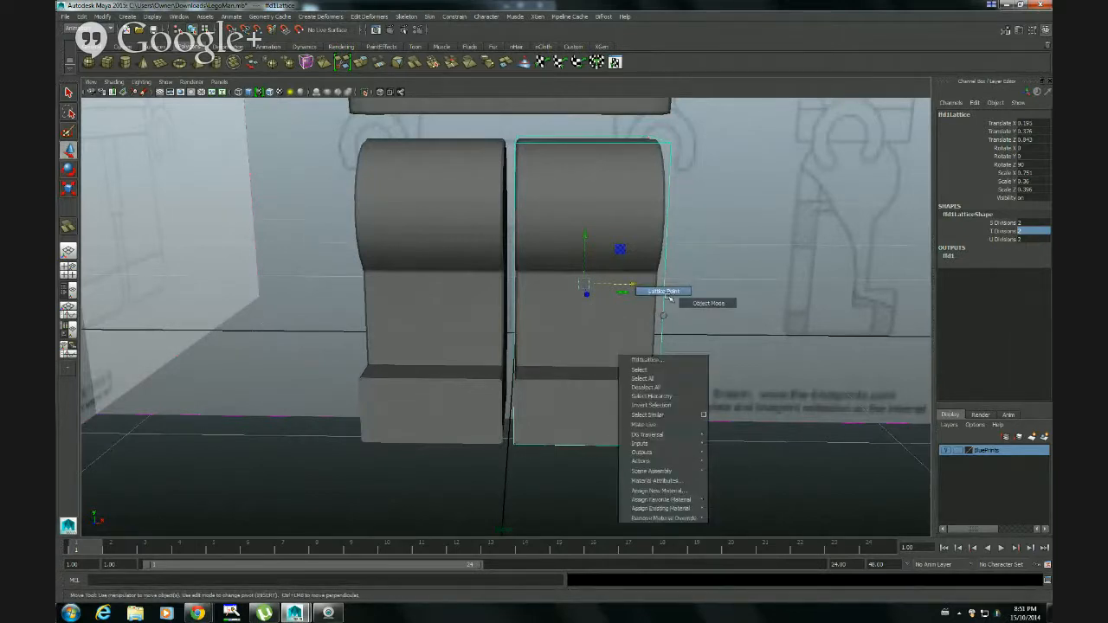
pyautogui.click(672, 292)
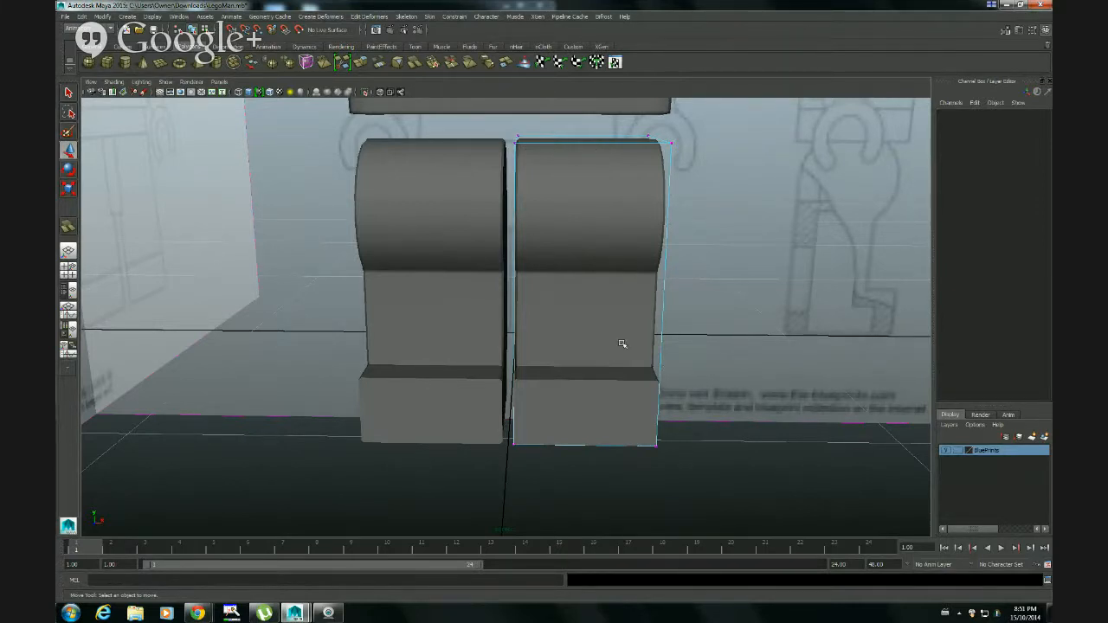
pyautogui.press('space')
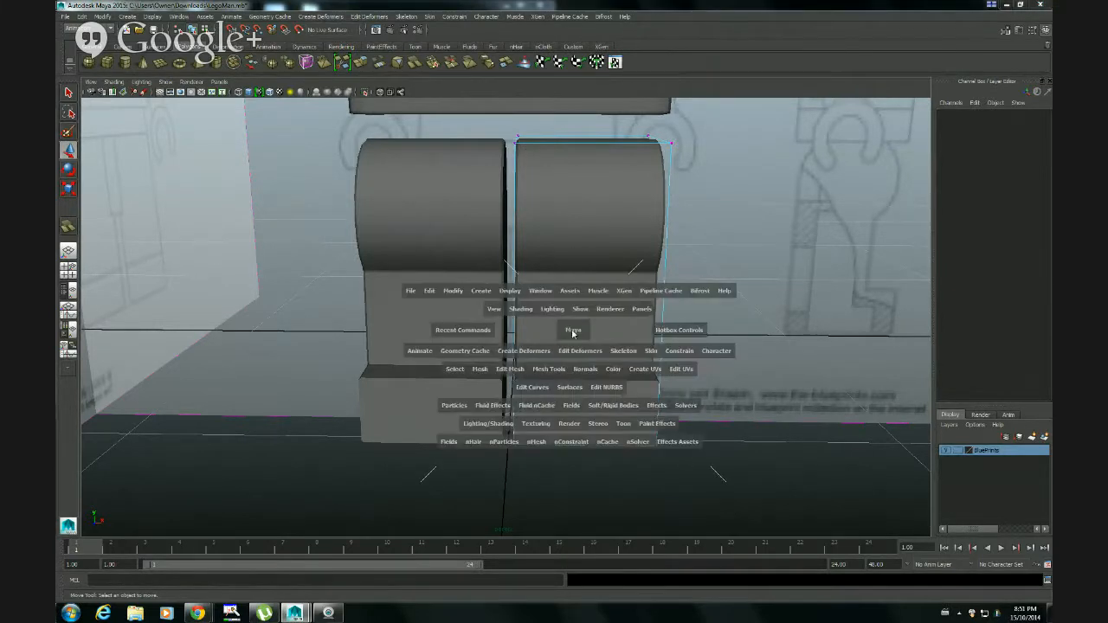
pyautogui.press('space')
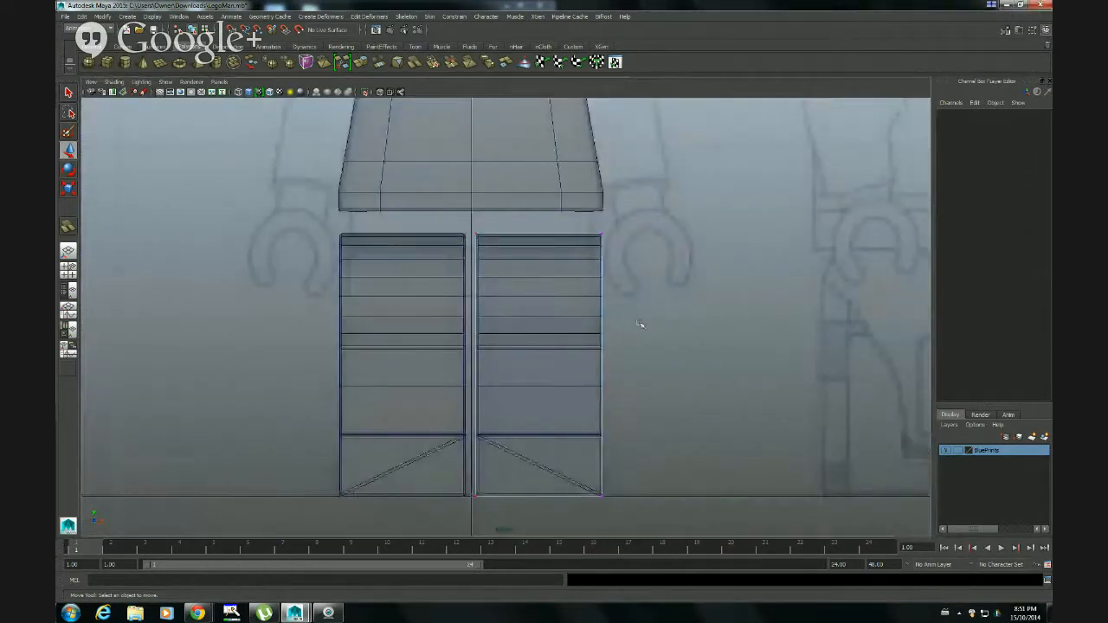
# Scale the upper points of the leg's lattice narrower along X so the leg tapers to match the front blueprint
pyautogui.click(463, 222)
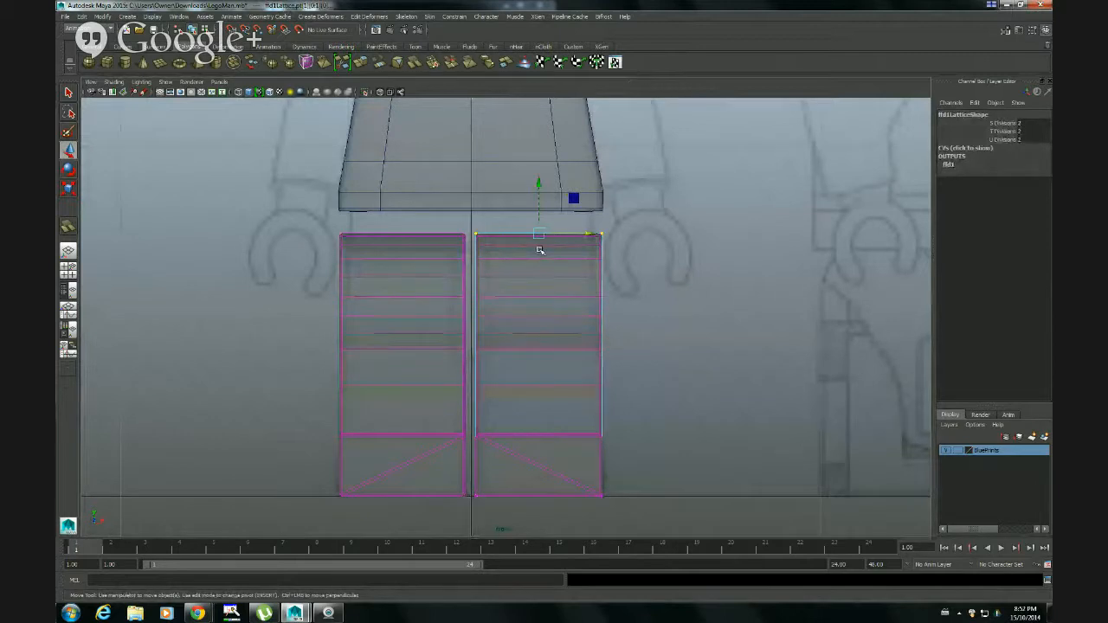
pyautogui.press('r')
pyautogui.moveTo(585, 234); pyautogui.dragTo(578, 237)
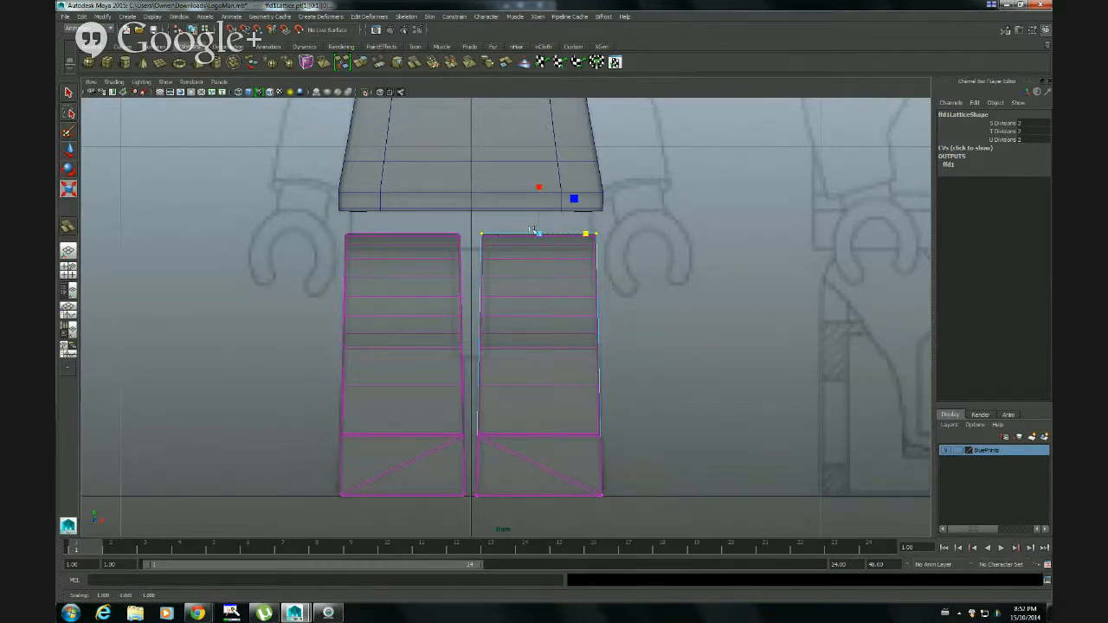
pyautogui.moveTo(585, 232); pyautogui.dragTo(561, 233)
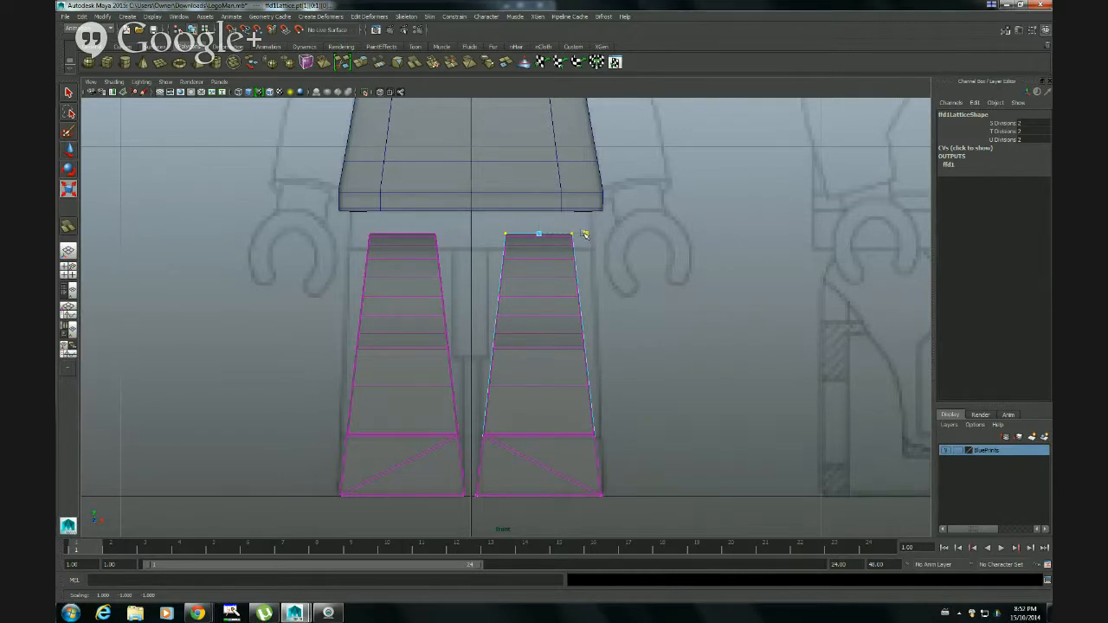
pyautogui.moveTo(584, 234); pyautogui.dragTo(611, 235)
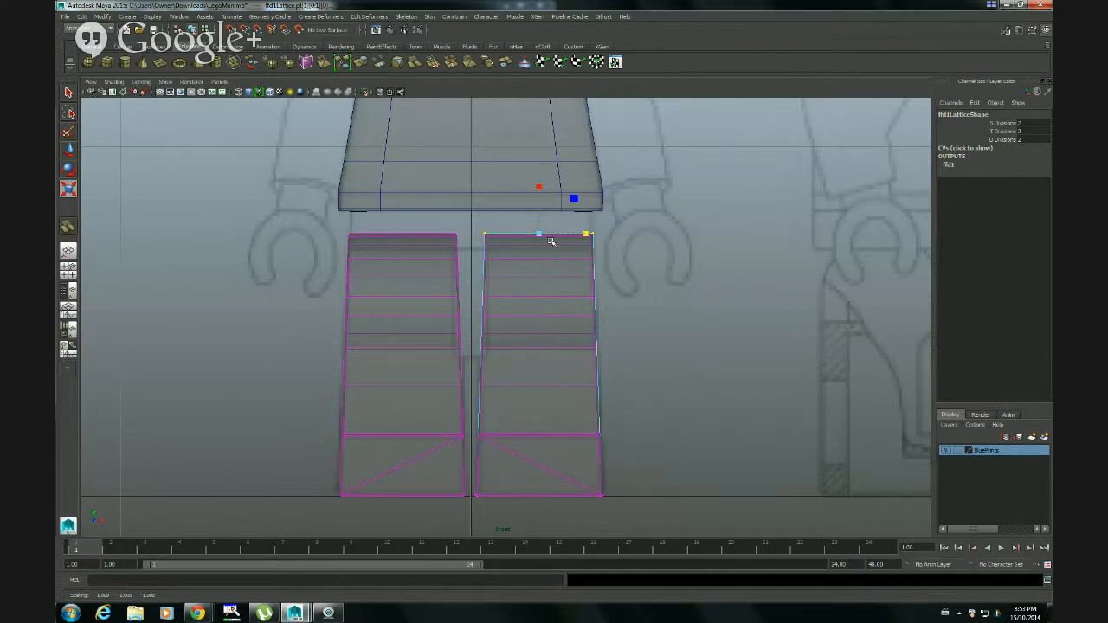
# Select the original leg and delete the history on all objects to bake in the lattice deformation
pyautogui.press('w')
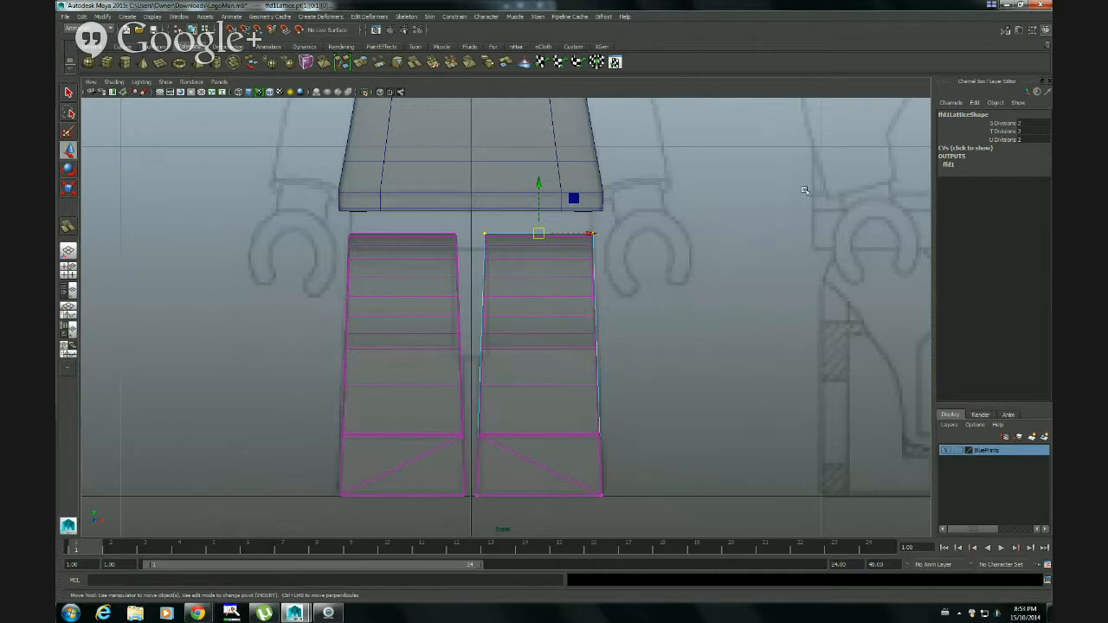
pyautogui.click(575, 278)
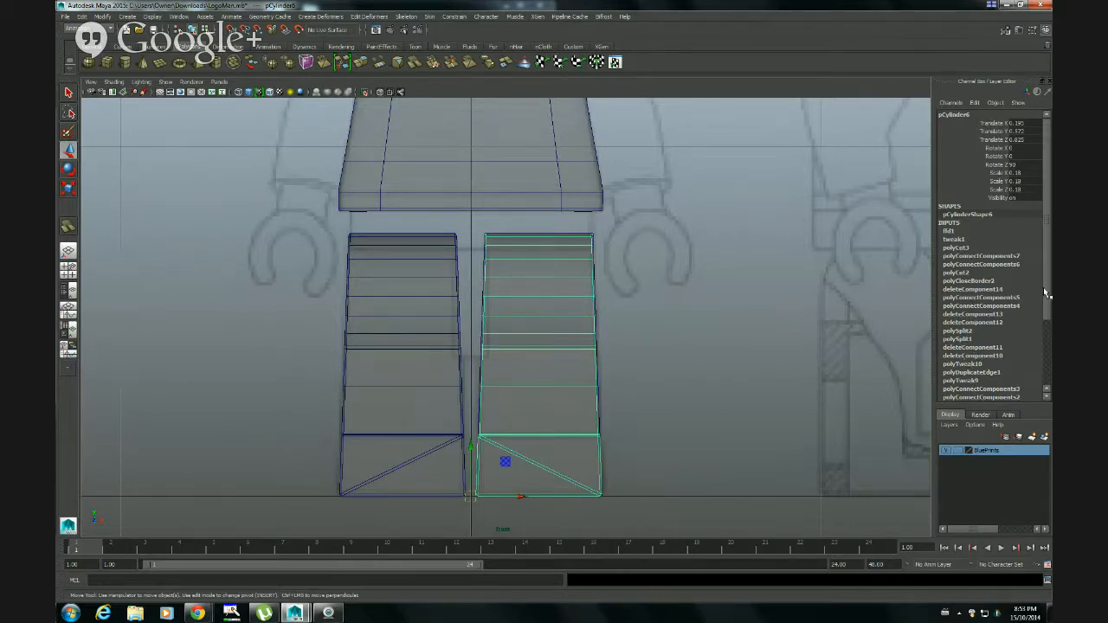
pyautogui.moveTo(1043, 292); pyautogui.dragTo(1042, 356)
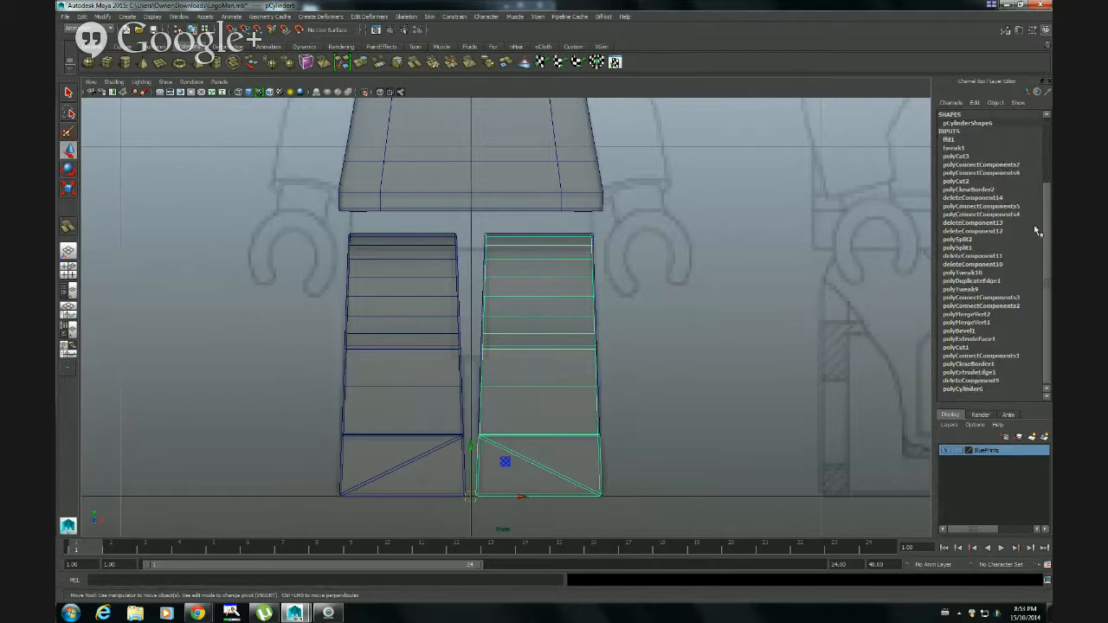
pyautogui.moveTo(1043, 232); pyautogui.dragTo(1046, 159)
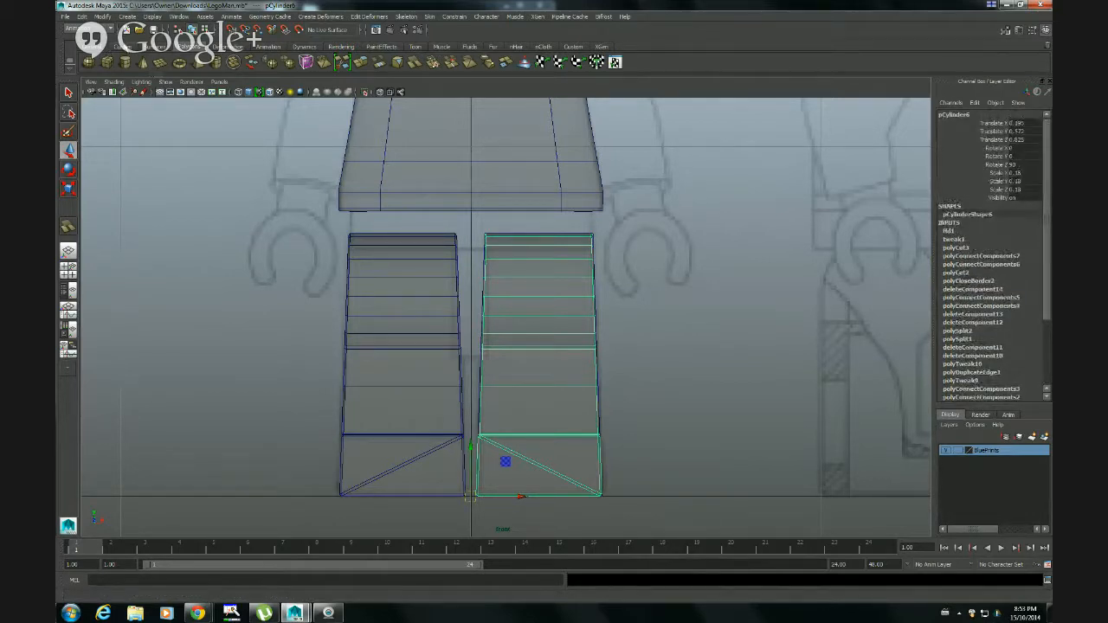
pyautogui.click(83, 17)
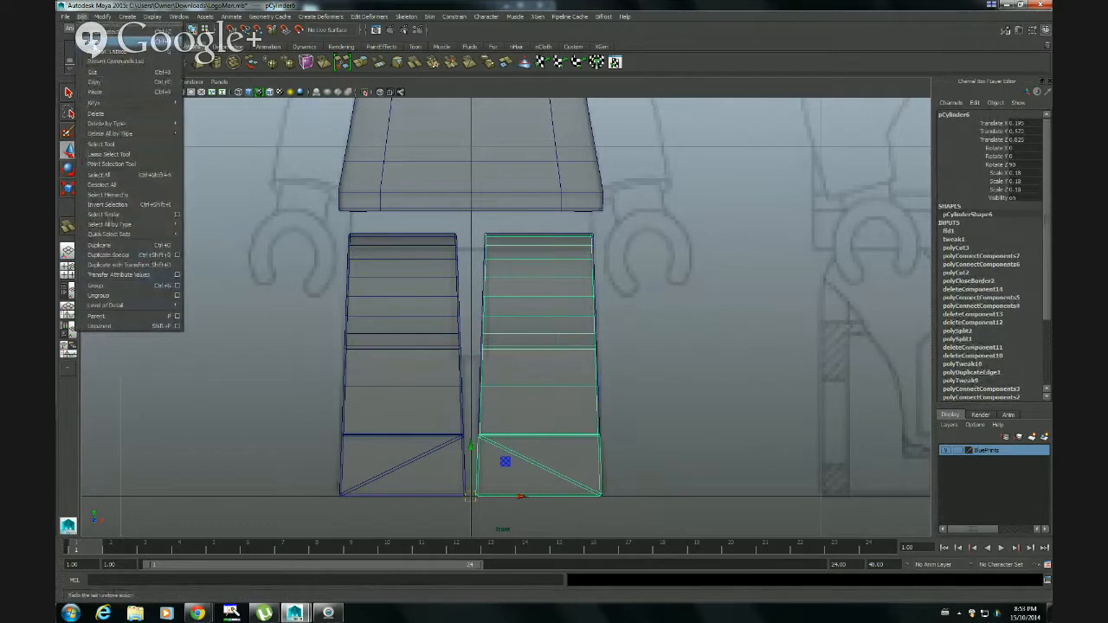
pyautogui.moveTo(139, 135)
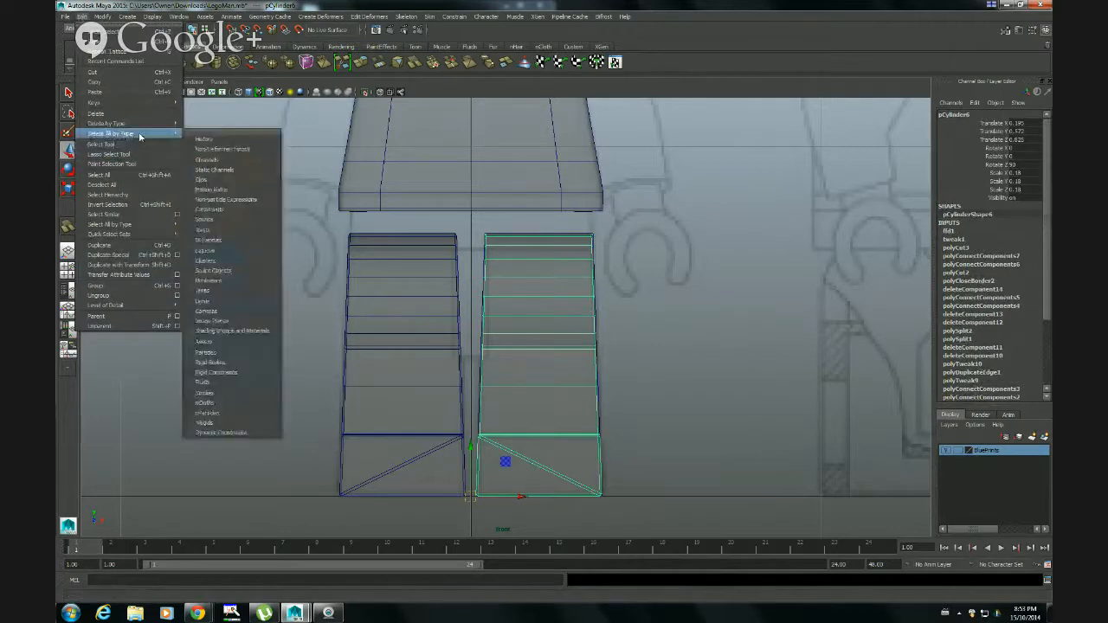
pyautogui.click(206, 139)
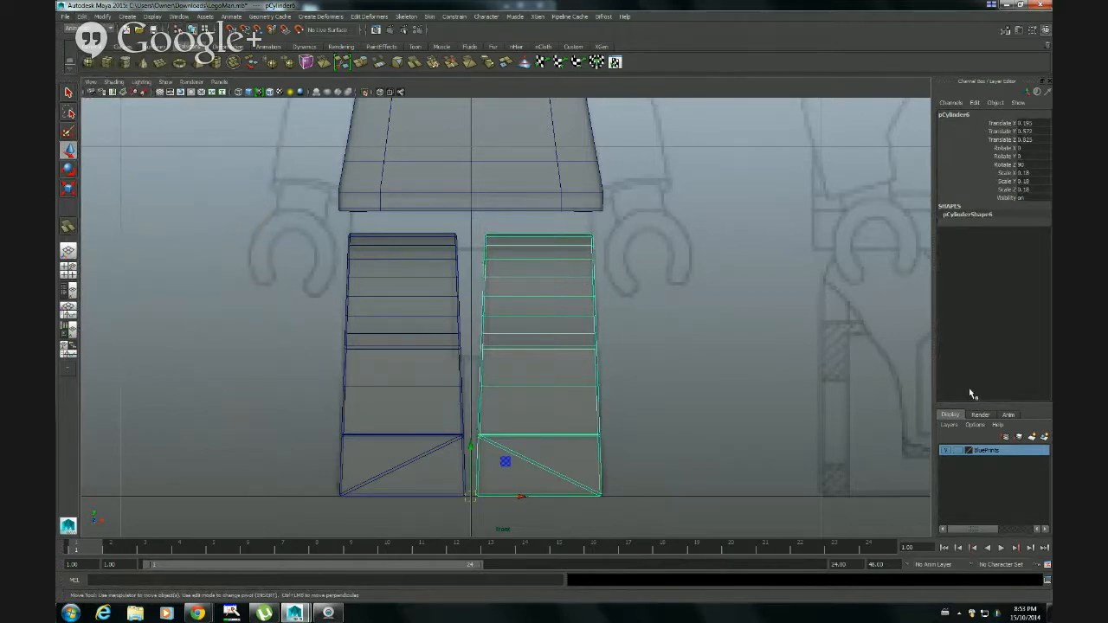
# Select the vertices along the top edge of the foot and scale them wider along X to straighten the foot's sides
pyautogui.click(650, 402)
pyautogui.click(489, 323)
pyautogui.moveTo(518, 385); pyautogui.dragTo(483, 389, button='right')
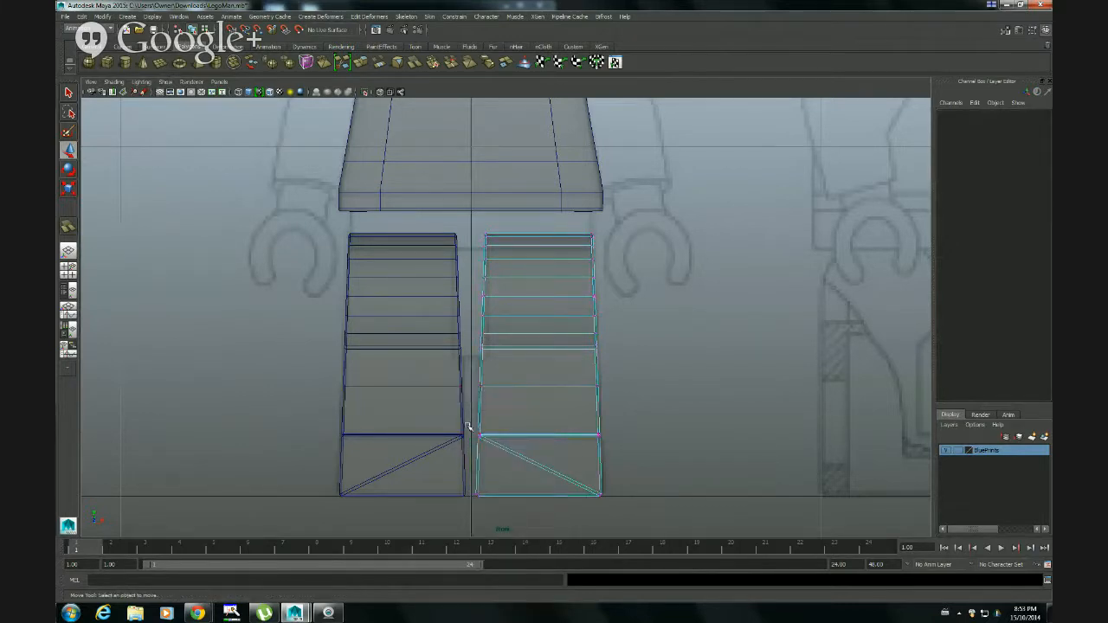
pyautogui.moveTo(529, 451); pyautogui.dragTo(587, 436)
pyautogui.press('r')
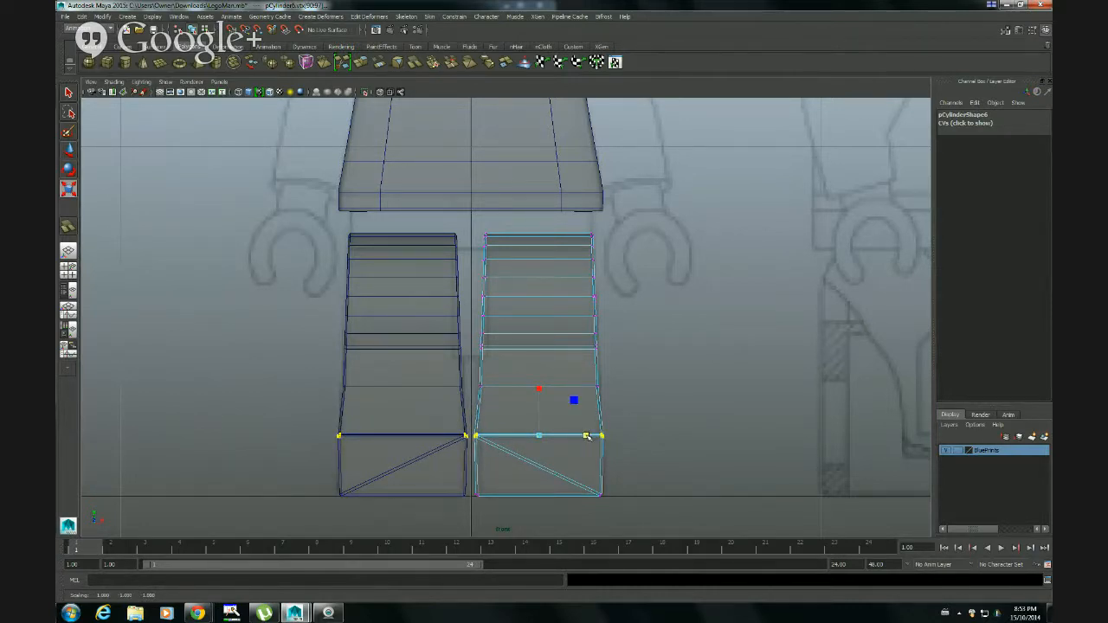
pyautogui.press('f')
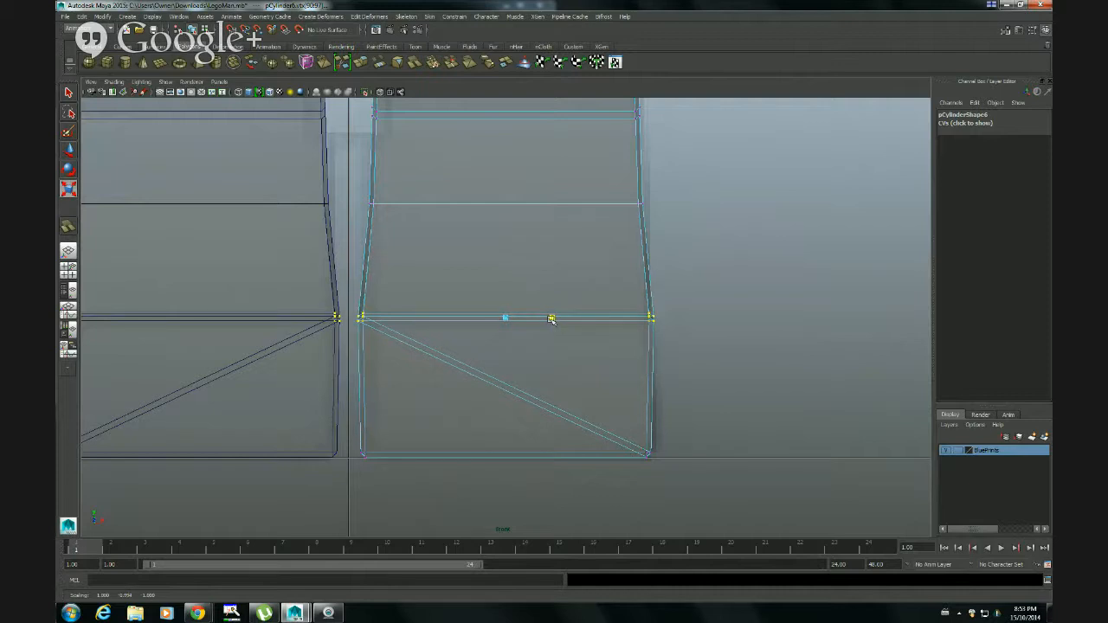
pyautogui.moveTo(552, 319); pyautogui.dragTo(551, 320)
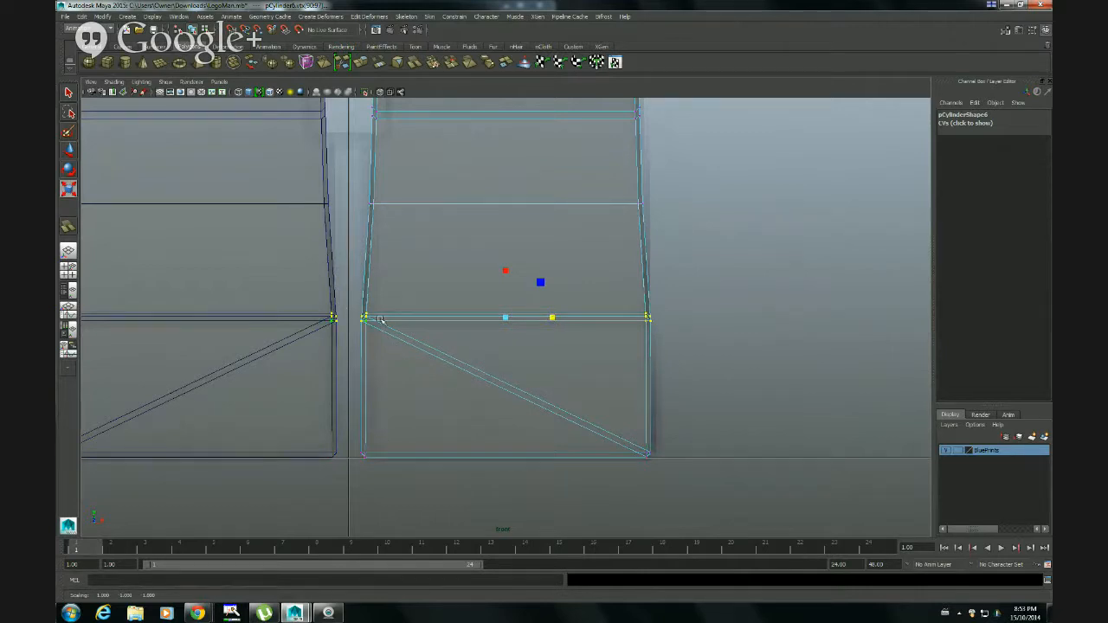
# Refine the X scale of the foot's top-edge vertices so they line up with the foot's base
pyautogui.keyDown('alt'); pyautogui.moveTo(489, 425); pyautogui.dragTo(611, 411, button='right'); pyautogui.keyUp('alt')
pyautogui.keyDown('alt'); pyautogui.moveTo(611, 411); pyautogui.dragTo(643, 441, button='middle'); pyautogui.keyUp('alt')
pyautogui.keyDown('alt'); pyautogui.moveTo(642, 440); pyautogui.dragTo(583, 410, button='right'); pyautogui.keyUp('alt')
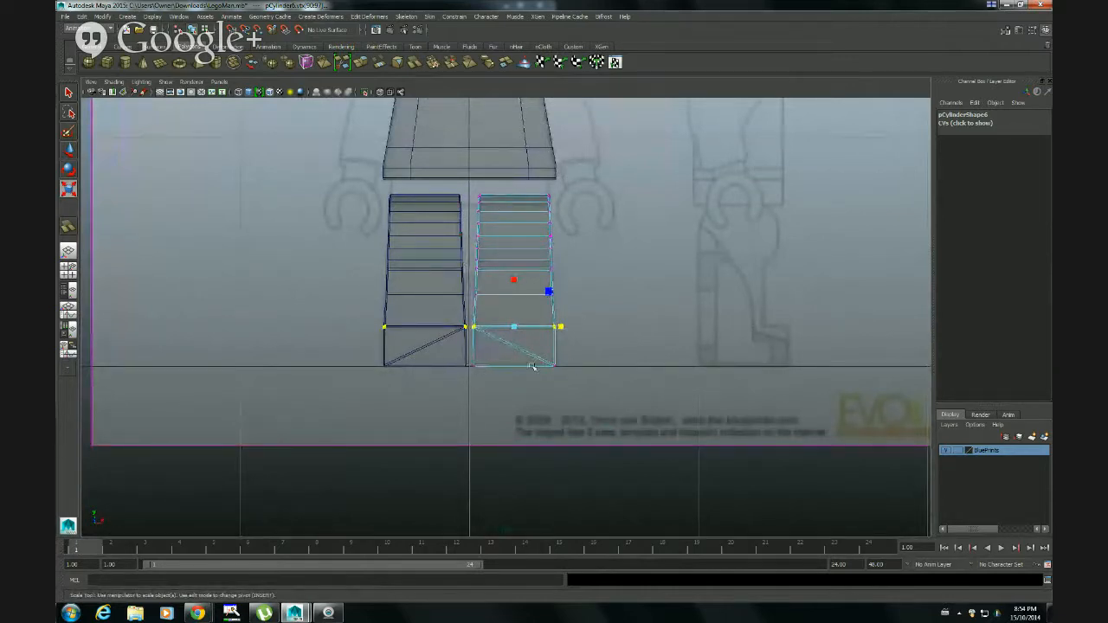
pyautogui.keyDown('alt'); pyautogui.moveTo(528, 351); pyautogui.dragTo(675, 363, button='right'); pyautogui.keyUp('alt')
pyautogui.keyDown('alt'); pyautogui.moveTo(351, 372); pyautogui.dragTo(672, 378, button='right'); pyautogui.keyUp('alt')
pyautogui.keyDown('alt'); pyautogui.moveTo(294, 400); pyautogui.dragTo(632, 405, button='right'); pyautogui.keyUp('alt')
pyautogui.keyDown('alt'); pyautogui.moveTo(553, 442); pyautogui.dragTo(608, 340, button='middle'); pyautogui.keyUp('alt')
pyautogui.keyDown('alt'); pyautogui.moveTo(586, 355); pyautogui.dragTo(754, 367, button='right'); pyautogui.keyUp('alt')
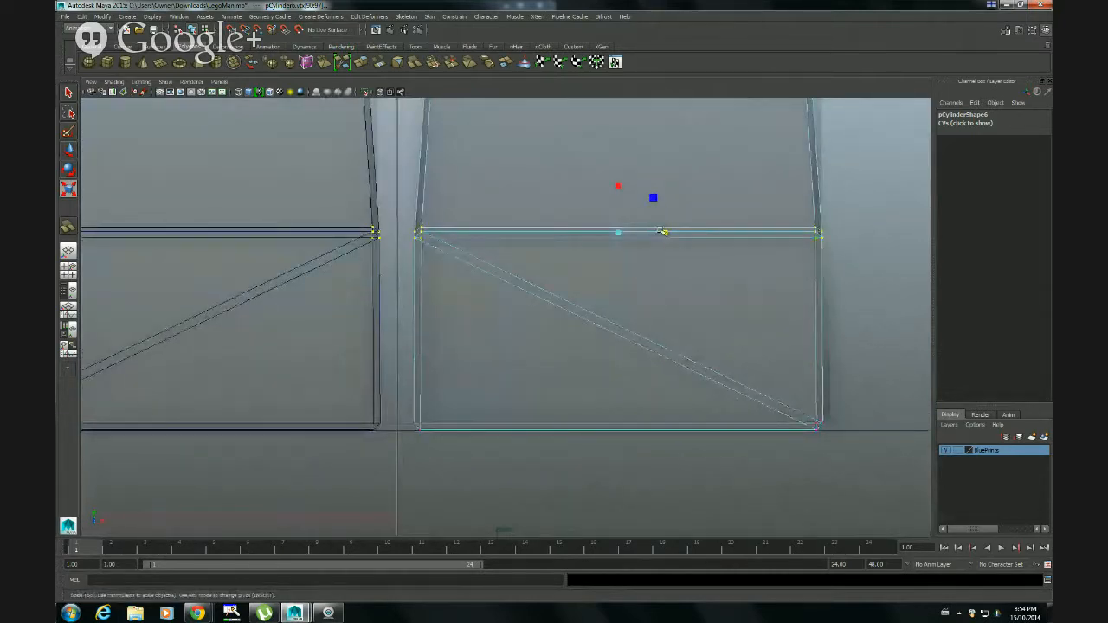
pyautogui.moveTo(664, 232); pyautogui.dragTo(663, 233)
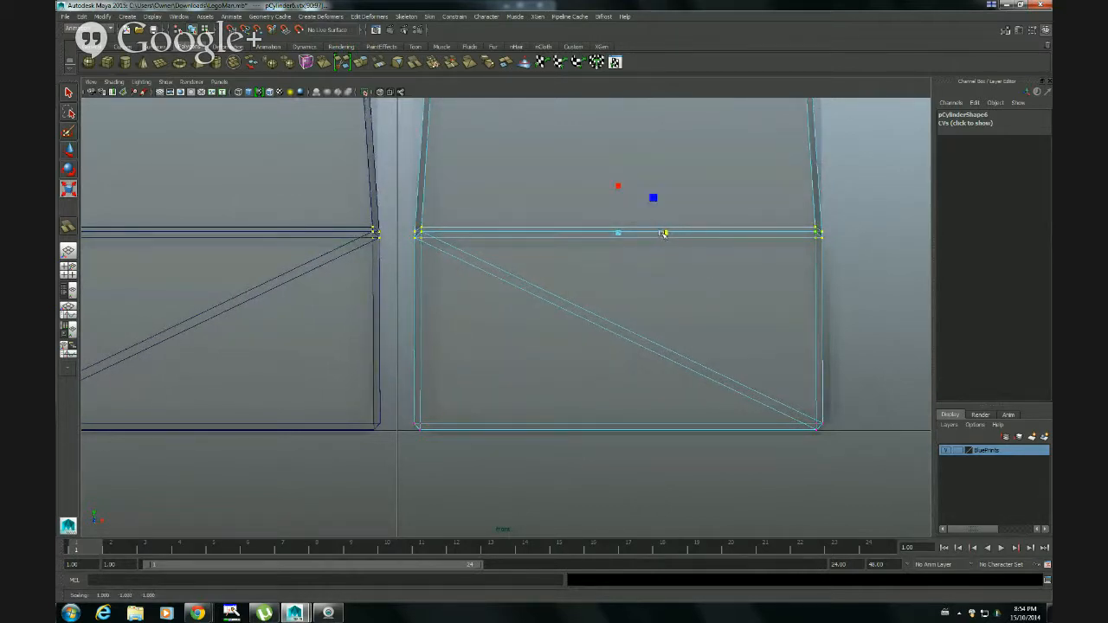
pyautogui.moveTo(664, 233); pyautogui.dragTo(665, 235)
# Make a final small X-scale correction to the foot's top-edge vertices and return to object selection
pyautogui.keyDown('alt'); pyautogui.moveTo(549, 316); pyautogui.dragTo(805, 312, button='right'); pyautogui.keyUp('alt')
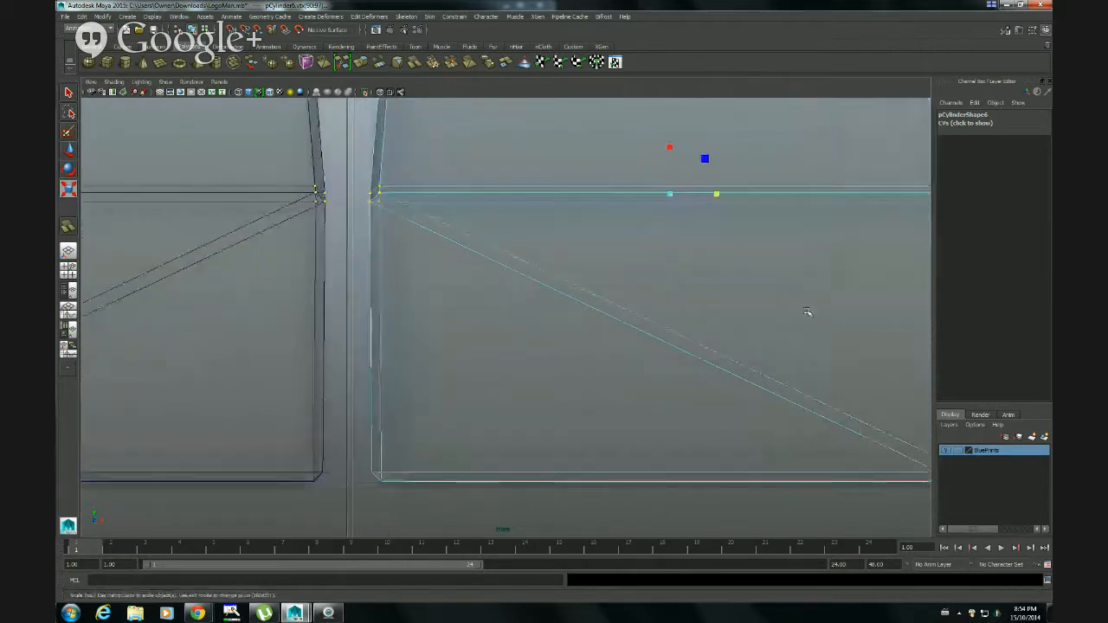
pyautogui.keyDown('alt'); pyautogui.moveTo(805, 312); pyautogui.dragTo(655, 329, button='middle'); pyautogui.keyUp('alt')
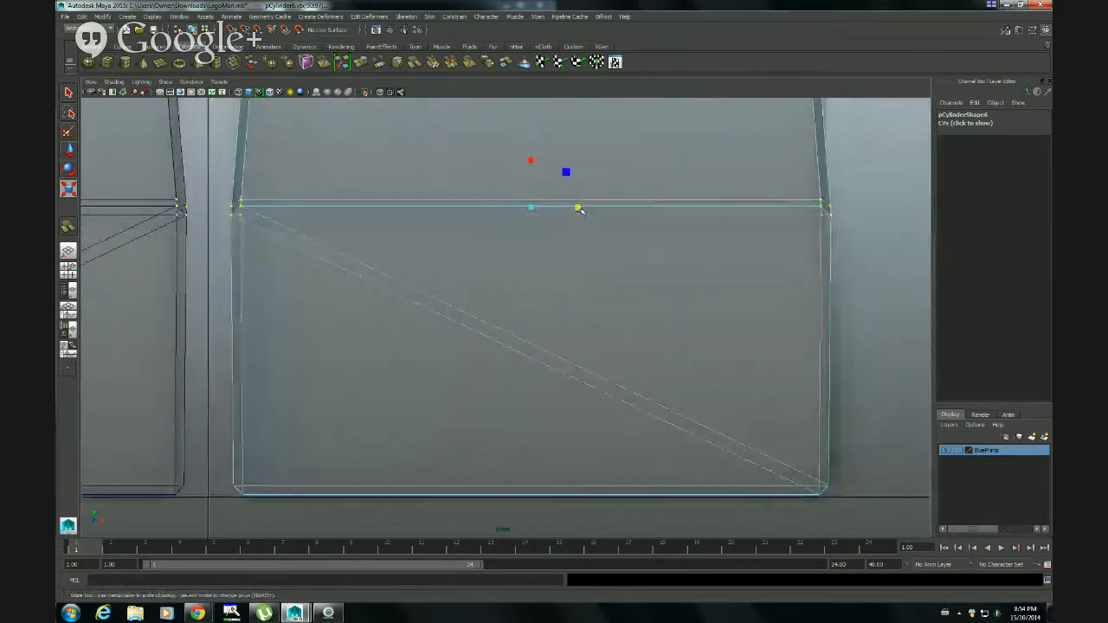
pyautogui.moveTo(577, 208); pyautogui.dragTo(576, 208)
pyautogui.moveTo(575, 210); pyautogui.dragTo(578, 209)
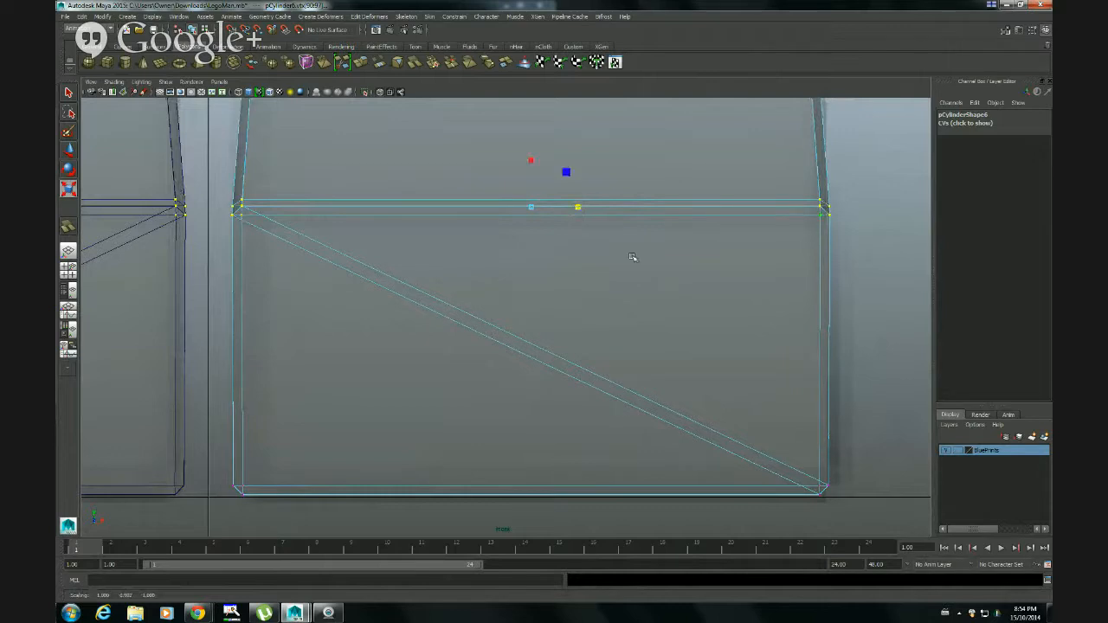
pyautogui.scroll(-5, 783, 360)
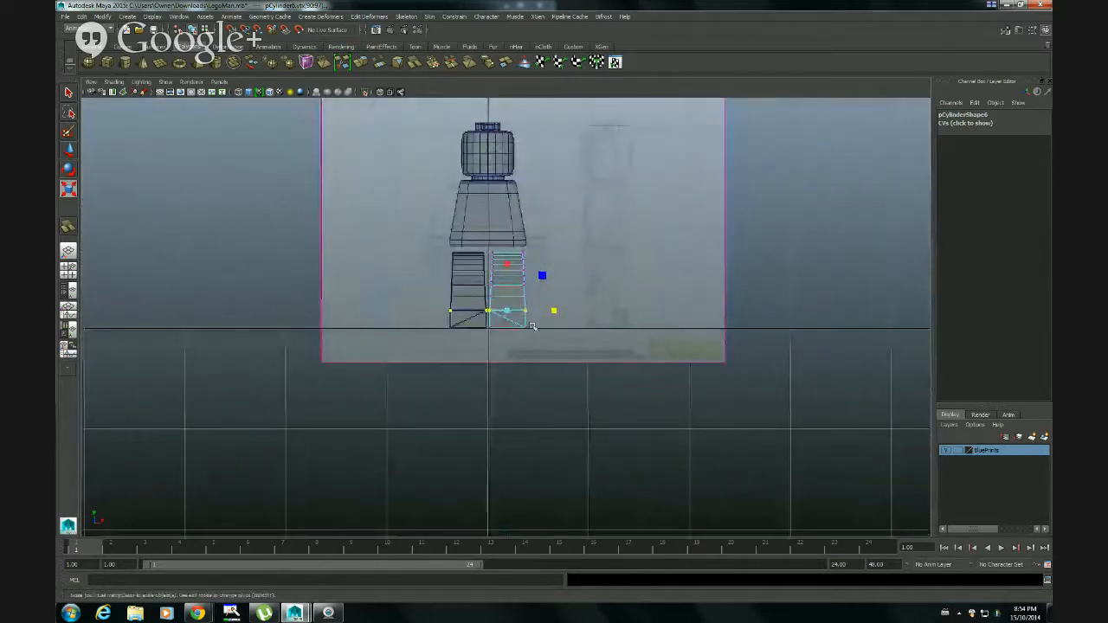
pyautogui.scroll(6, 529, 325)
pyautogui.scroll(-4, 530, 326)
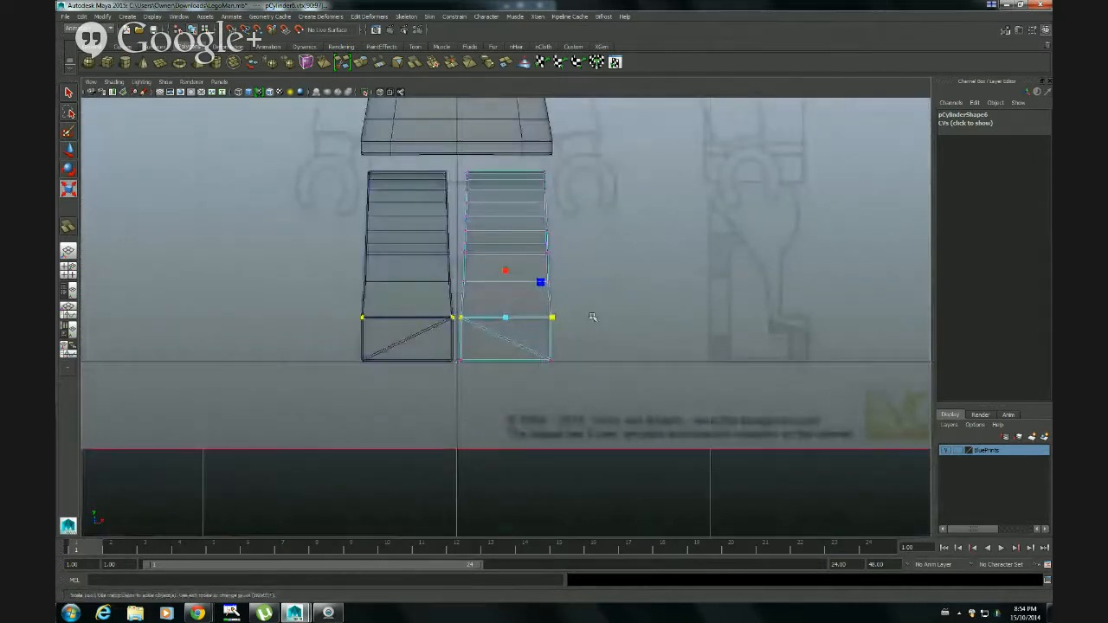
pyautogui.moveTo(535, 305); pyautogui.dragTo(575, 289, button='right')
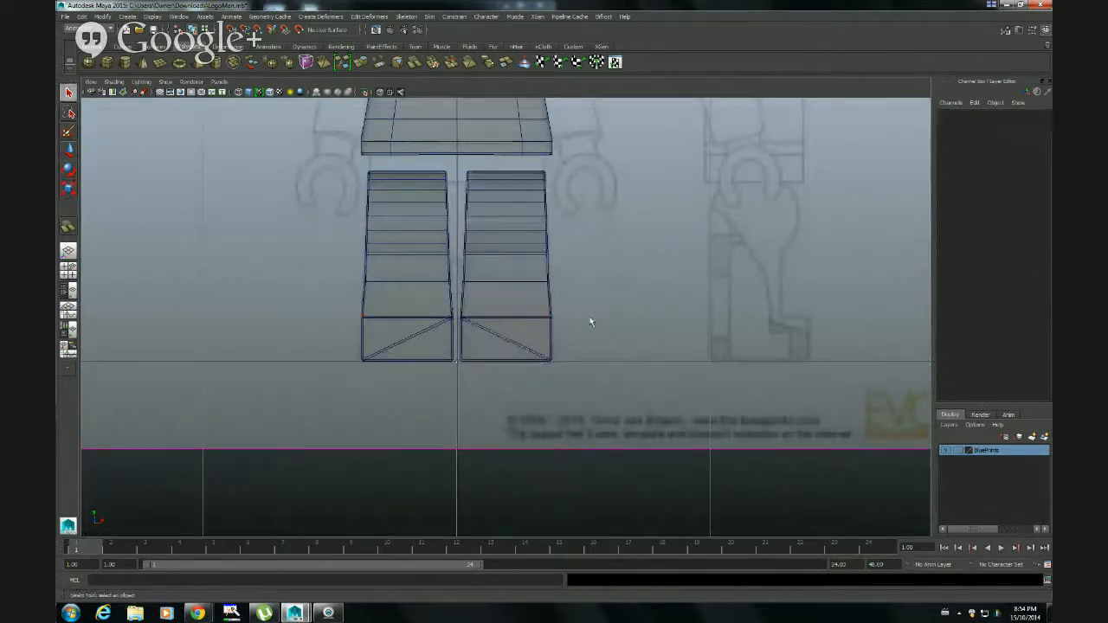
pyautogui.keyDown('alt'); pyautogui.moveTo(574, 308); pyautogui.dragTo(568, 303); pyautogui.keyUp('alt')
# Examine the tapered legs together with the torso and head from several angles in the perspective view
pyautogui.press('space')
pyautogui.press('space')
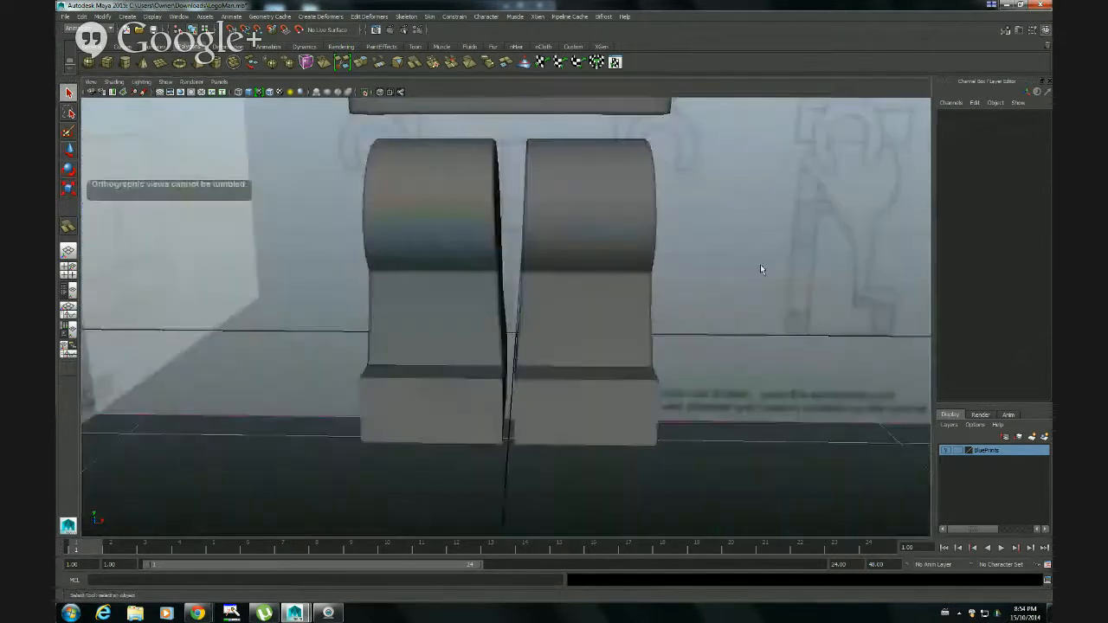
pyautogui.keyDown('alt'); pyautogui.moveTo(759, 267); pyautogui.dragTo(731, 298); pyautogui.keyUp('alt')
pyautogui.keyDown('alt'); pyautogui.moveTo(731, 298); pyautogui.dragTo(568, 306, button='right'); pyautogui.keyUp('alt')
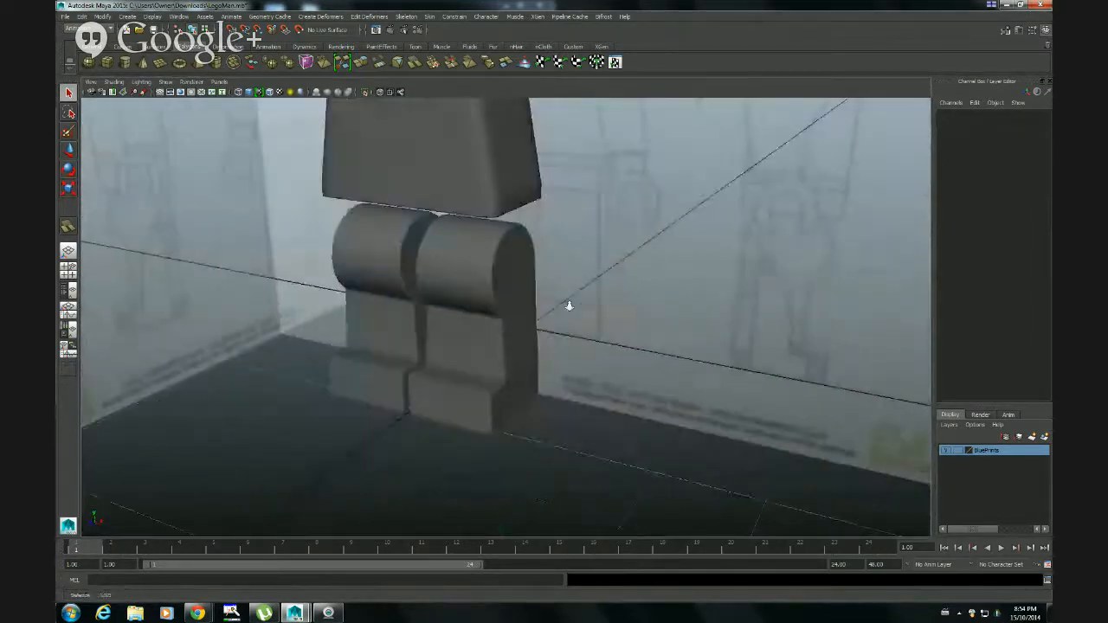
pyautogui.keyDown('alt'); pyautogui.moveTo(555, 213); pyautogui.dragTo(625, 350, button='middle'); pyautogui.keyUp('alt')
pyautogui.keyDown('alt'); pyautogui.moveTo(693, 323); pyautogui.dragTo(556, 356, button='right'); pyautogui.keyUp('alt')
pyautogui.keyDown('alt'); pyautogui.moveTo(556, 356); pyautogui.dragTo(574, 326); pyautogui.keyUp('alt')
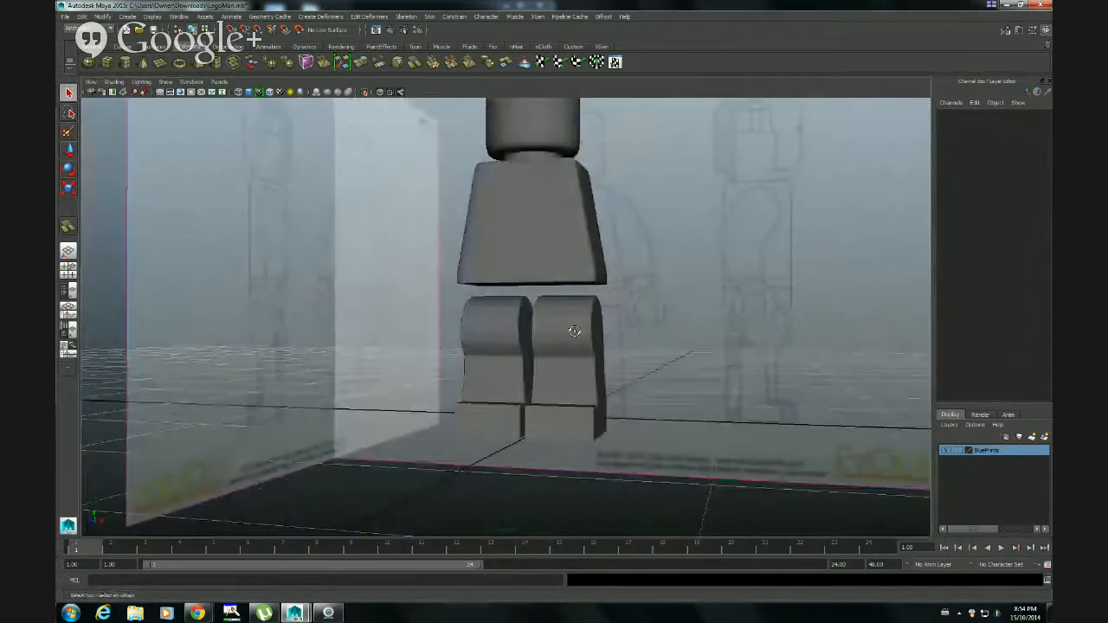
pyautogui.keyDown('alt'); pyautogui.moveTo(638, 272); pyautogui.dragTo(602, 316, button='middle'); pyautogui.keyUp('alt')
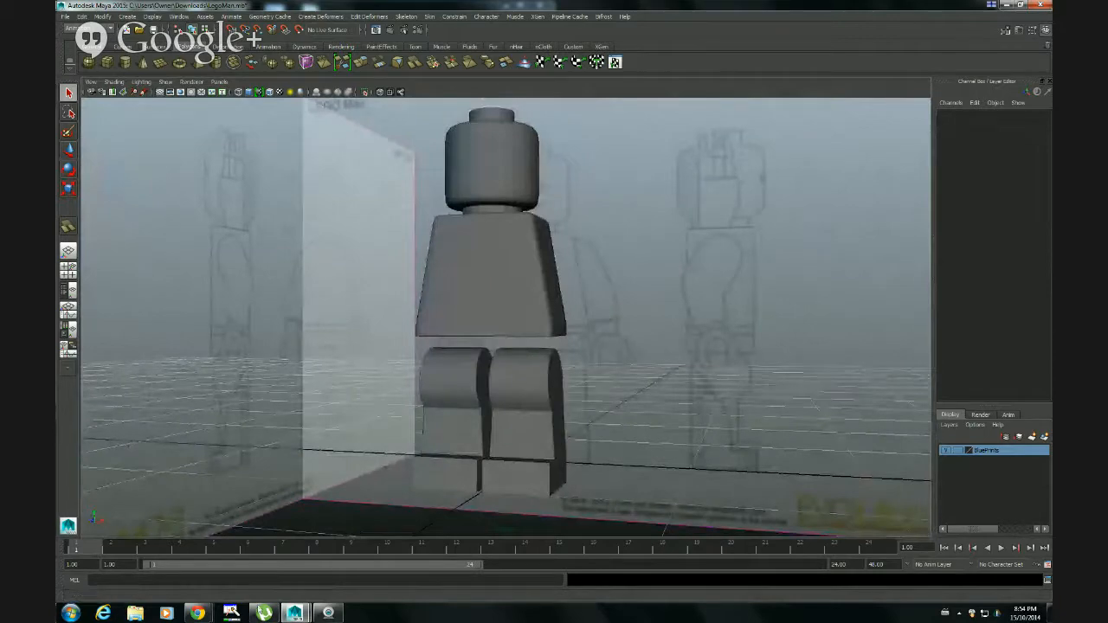
# Switch to the Google Hangouts broadcast window in Chrome
pyautogui.moveTo(197, 613)
pyautogui.click(241, 556)
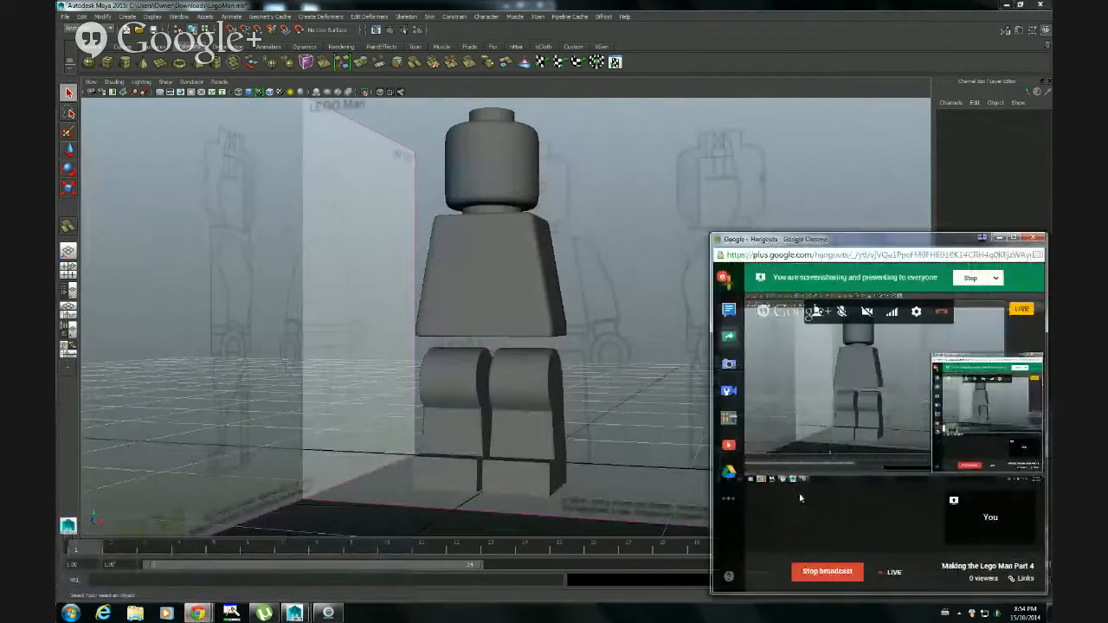